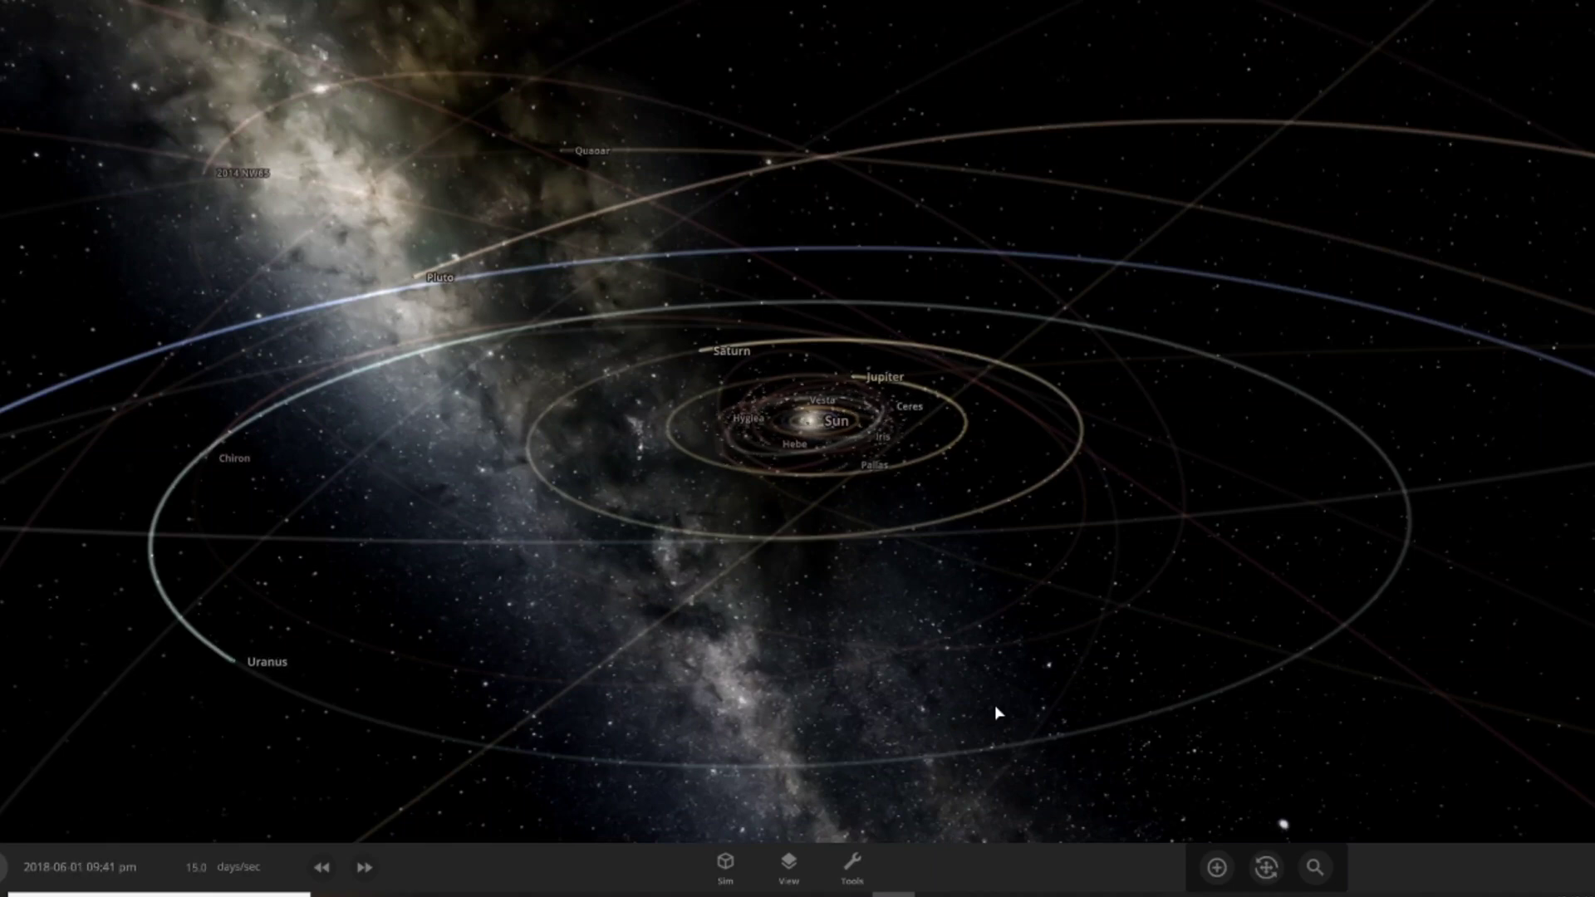
pyautogui.scroll(-5, 994, 704)
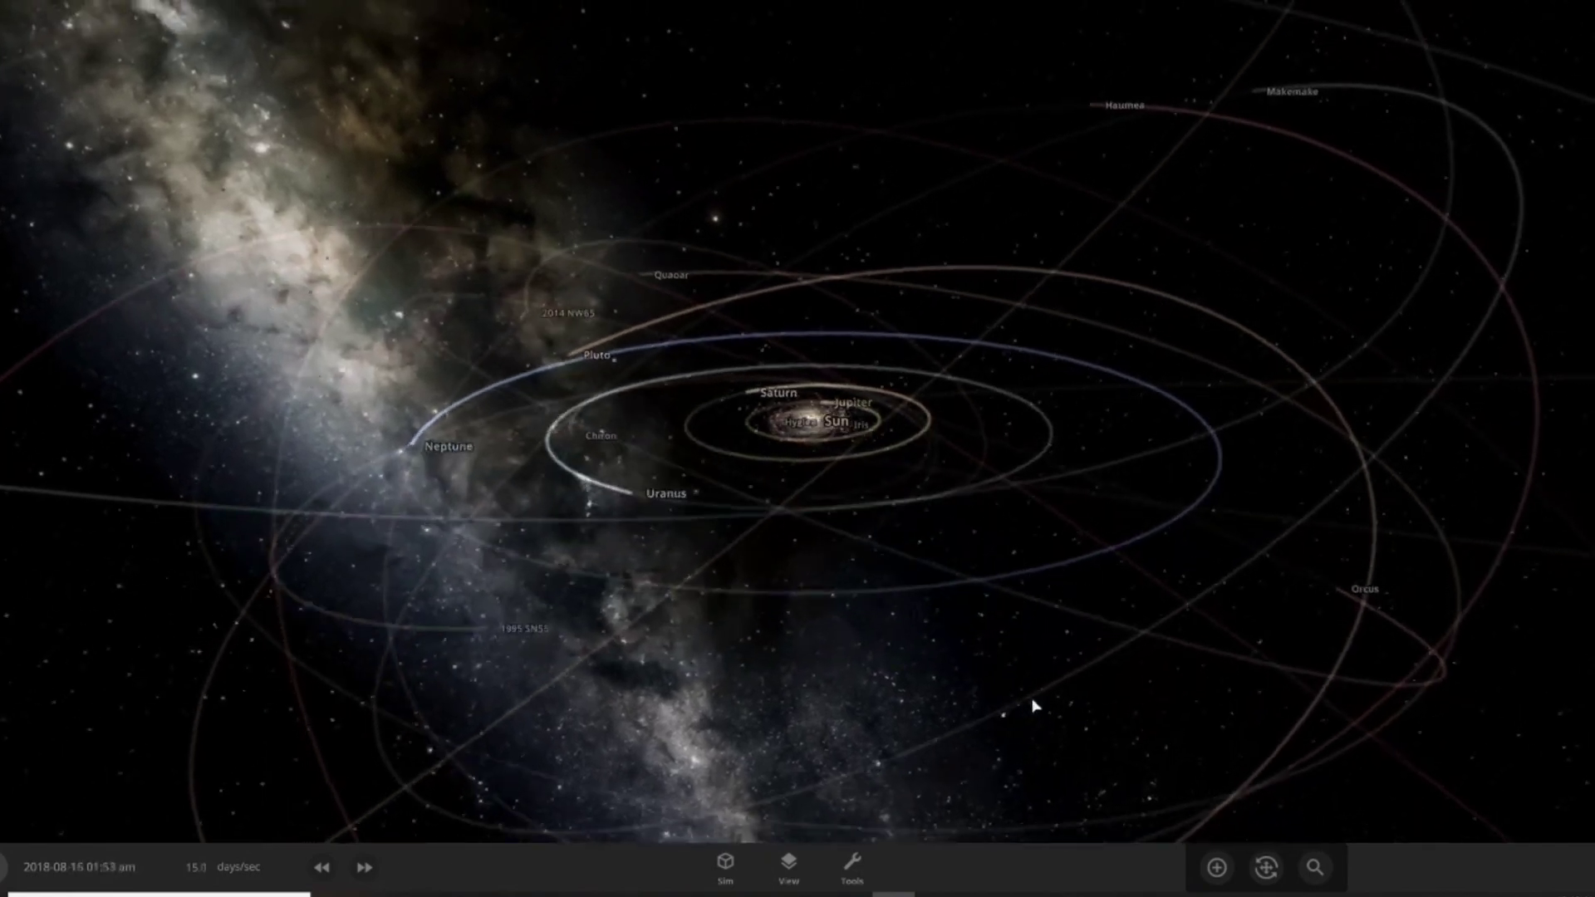
# Step: Tilt the view edge-on to survey the default solar system's orbits
pyautogui.moveTo(1020, 727)
pyautogui.mouseDown()
pyautogui.moveTo(1048, 678)
pyautogui.moveTo(1086, 707)
pyautogui.moveTo(1017, 672)
pyautogui.mouseUp()
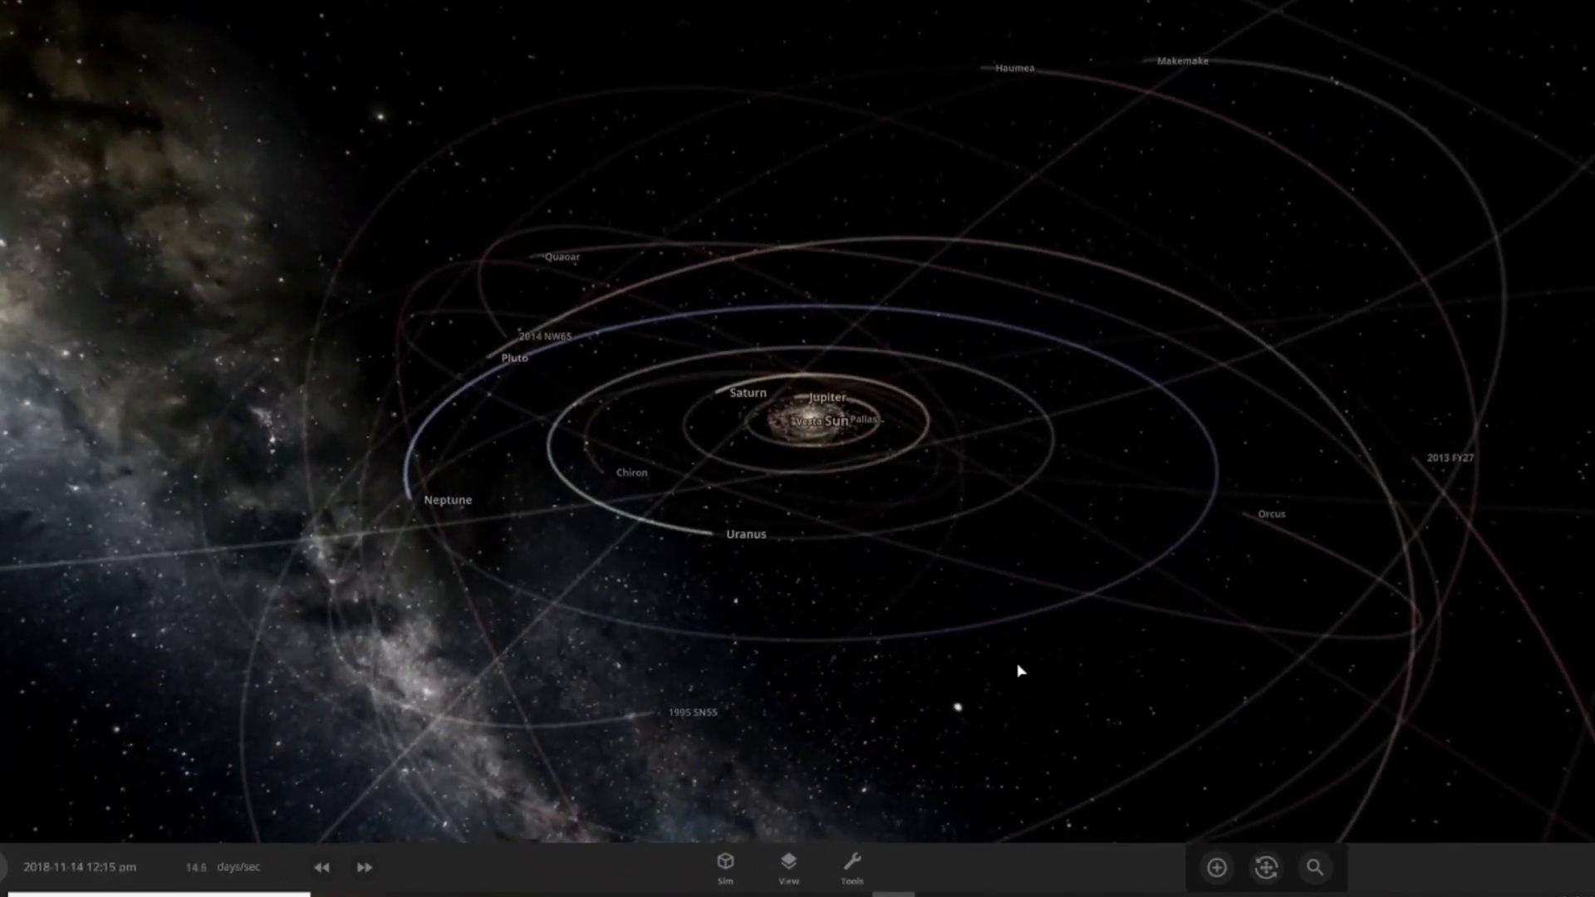
pyautogui.scroll(-5, 1032, 658)
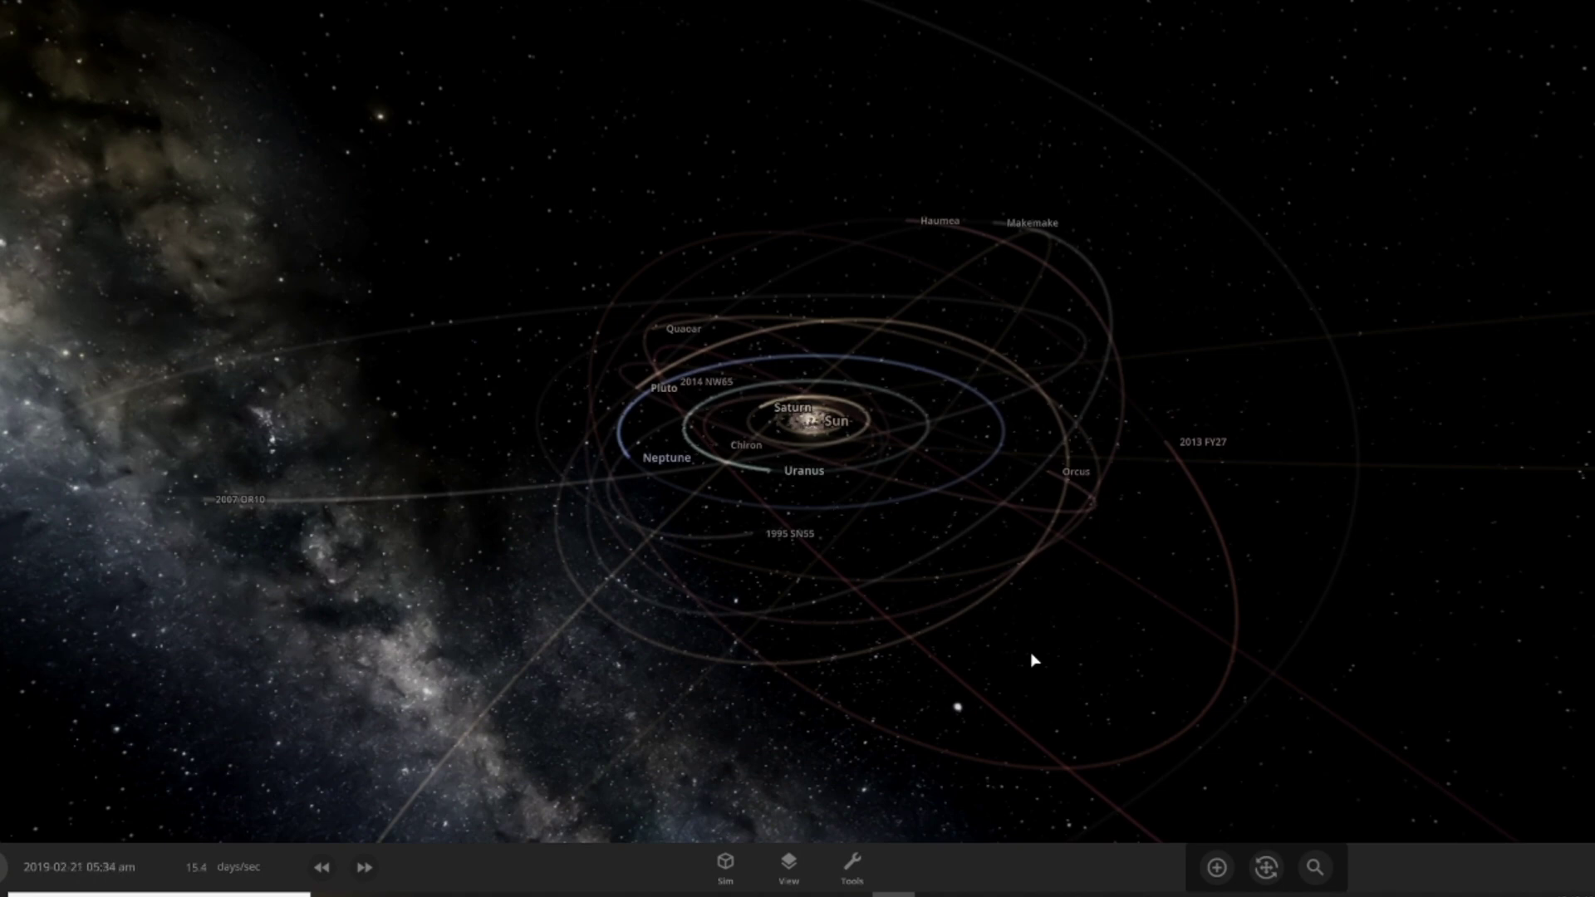
pyautogui.scroll(8, 1032, 661)
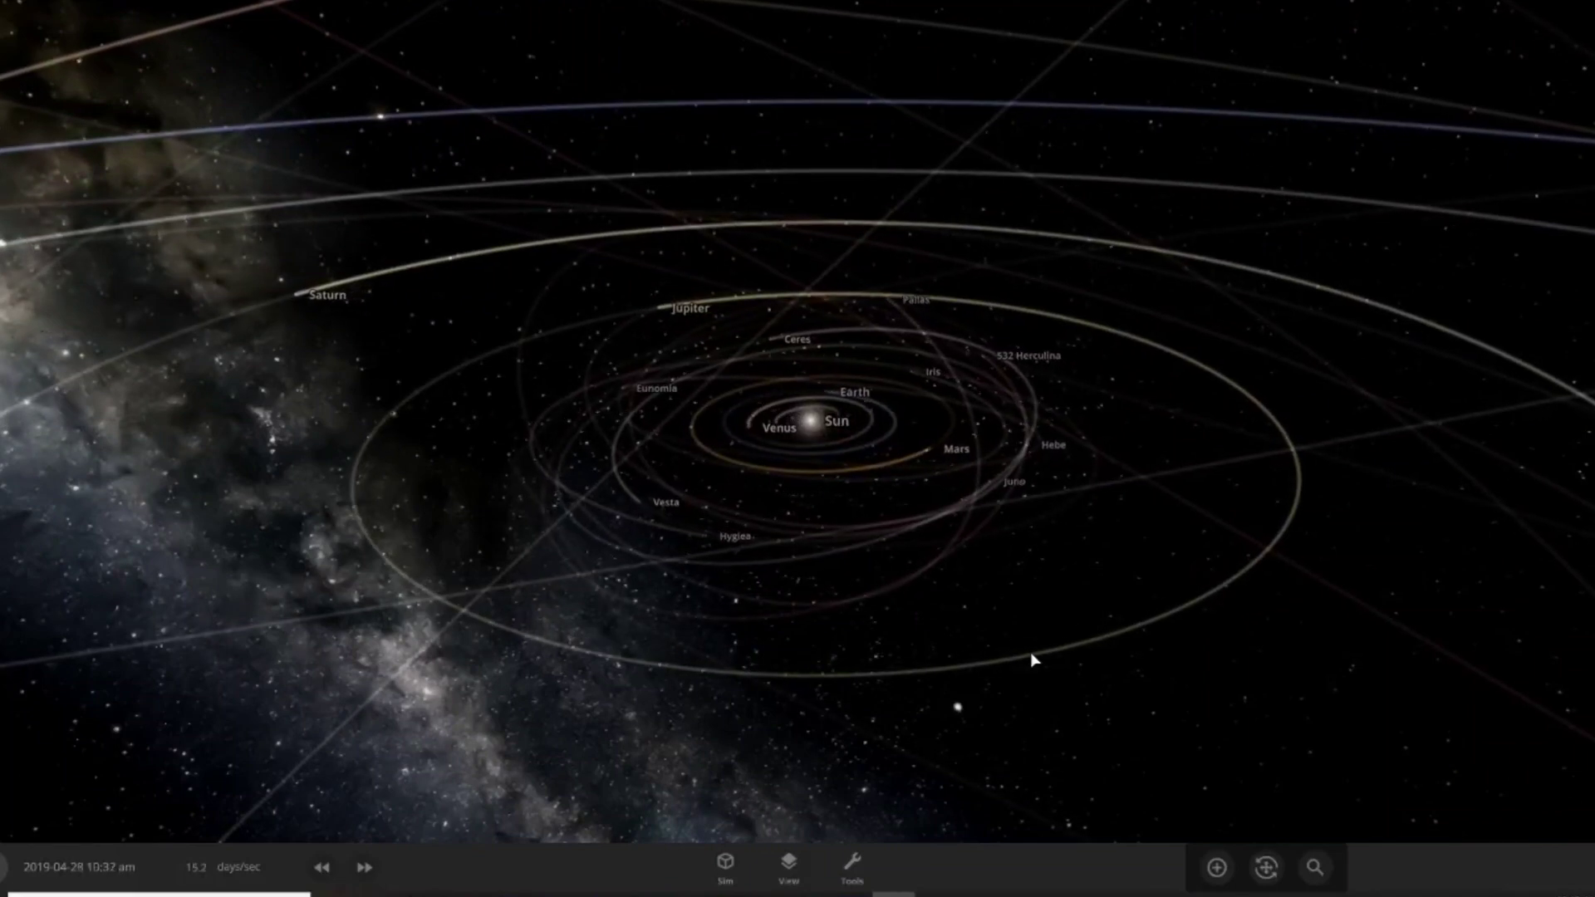
pyautogui.scroll(6, 1032, 662)
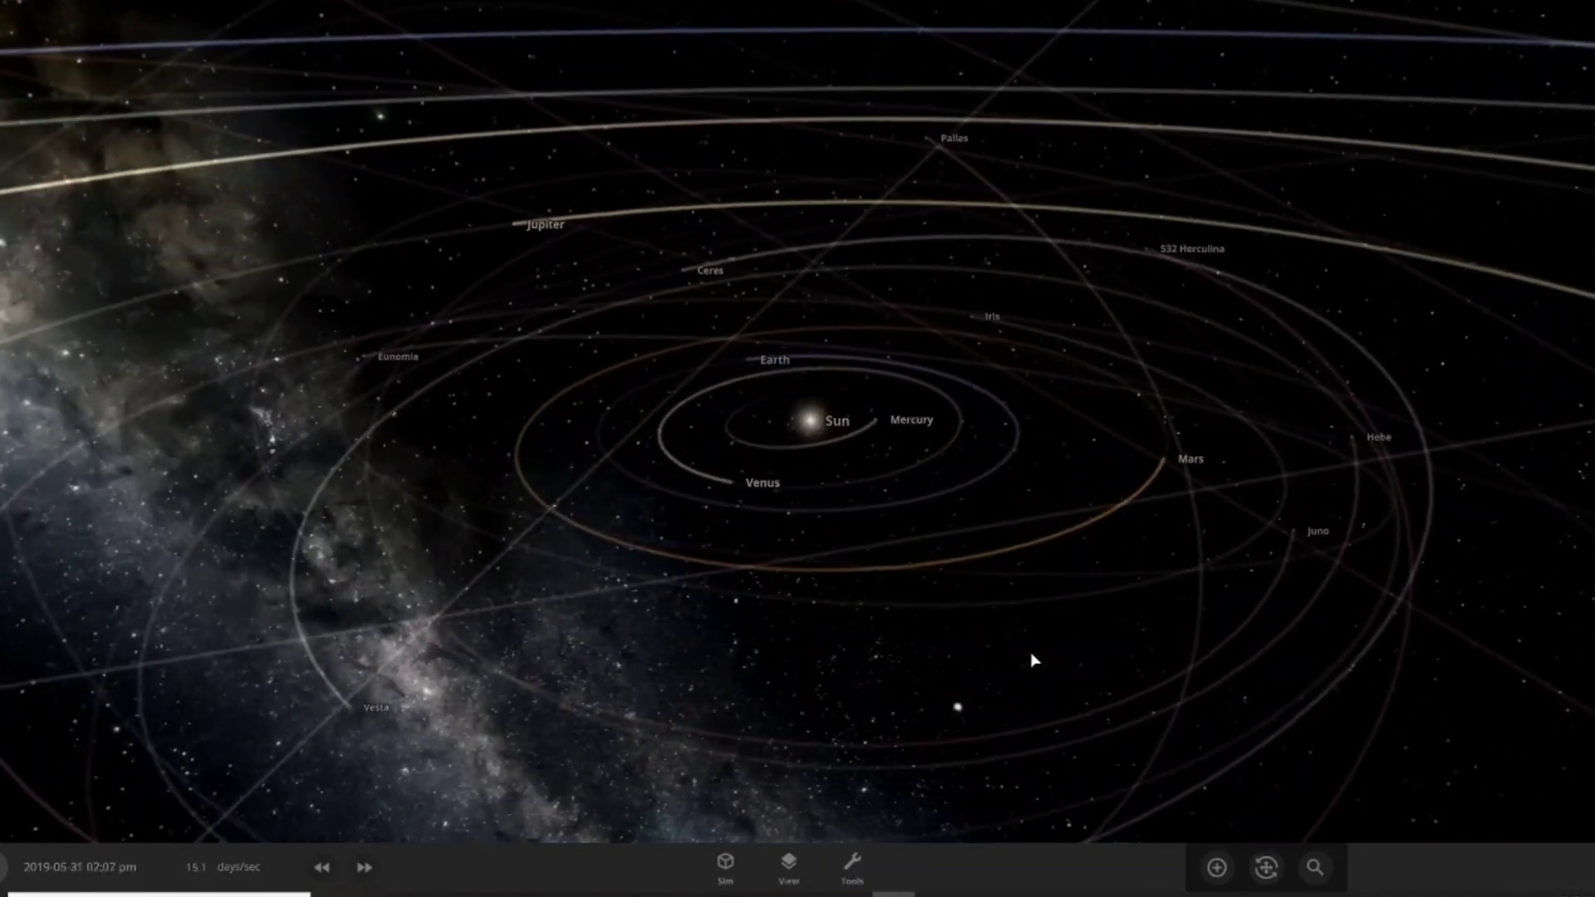
pyautogui.scroll(6, 1031, 660)
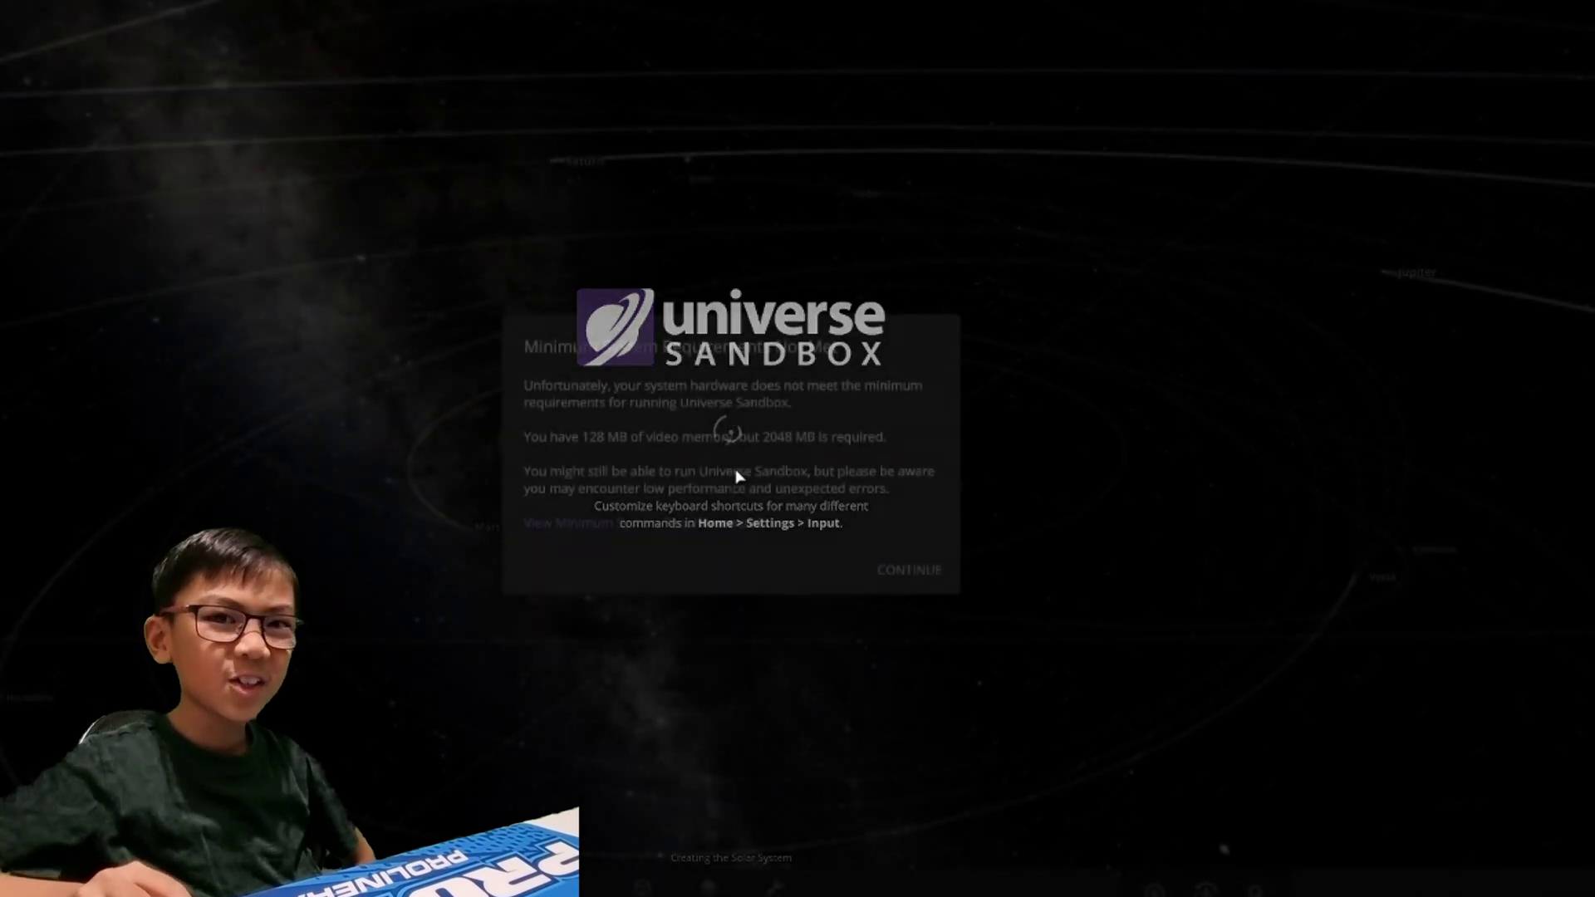
# Step: Dismiss the hardware warning and choose the Sun from the Stars catalogue
pyautogui.click(910, 570)
pyautogui.scroll(-5, 919, 585)
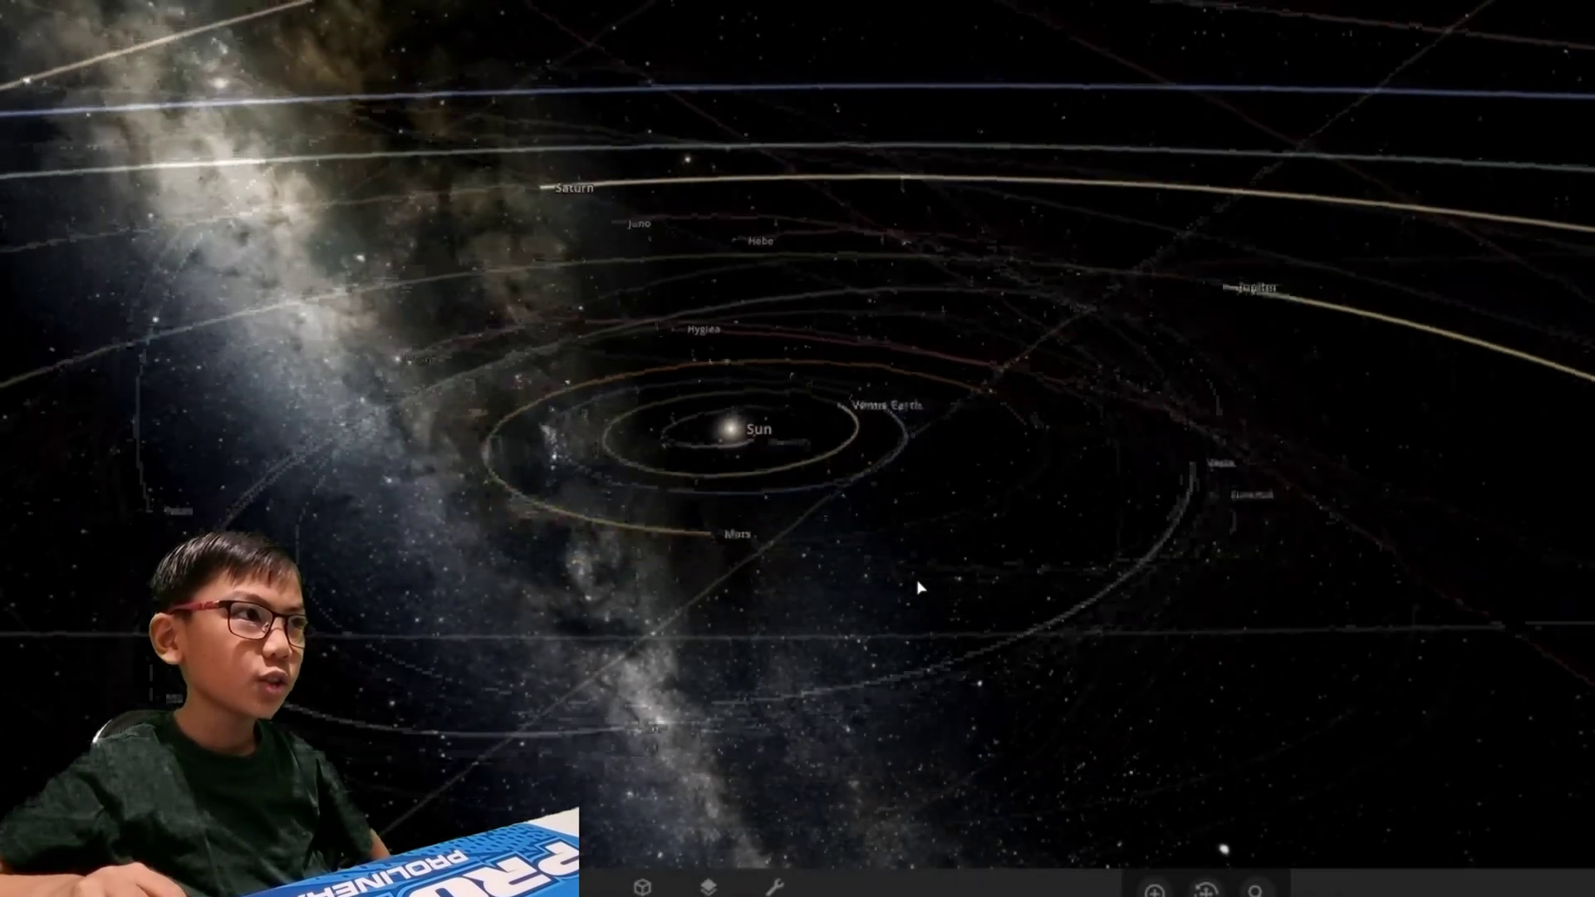
pyautogui.scroll(-3, 918, 587)
pyautogui.scroll(-3, 919, 585)
pyautogui.scroll(-4, 919, 586)
pyautogui.scroll(-3, 918, 586)
pyautogui.scroll(-3, 918, 586)
pyautogui.scroll(-3, 918, 585)
pyautogui.click(775, 886)
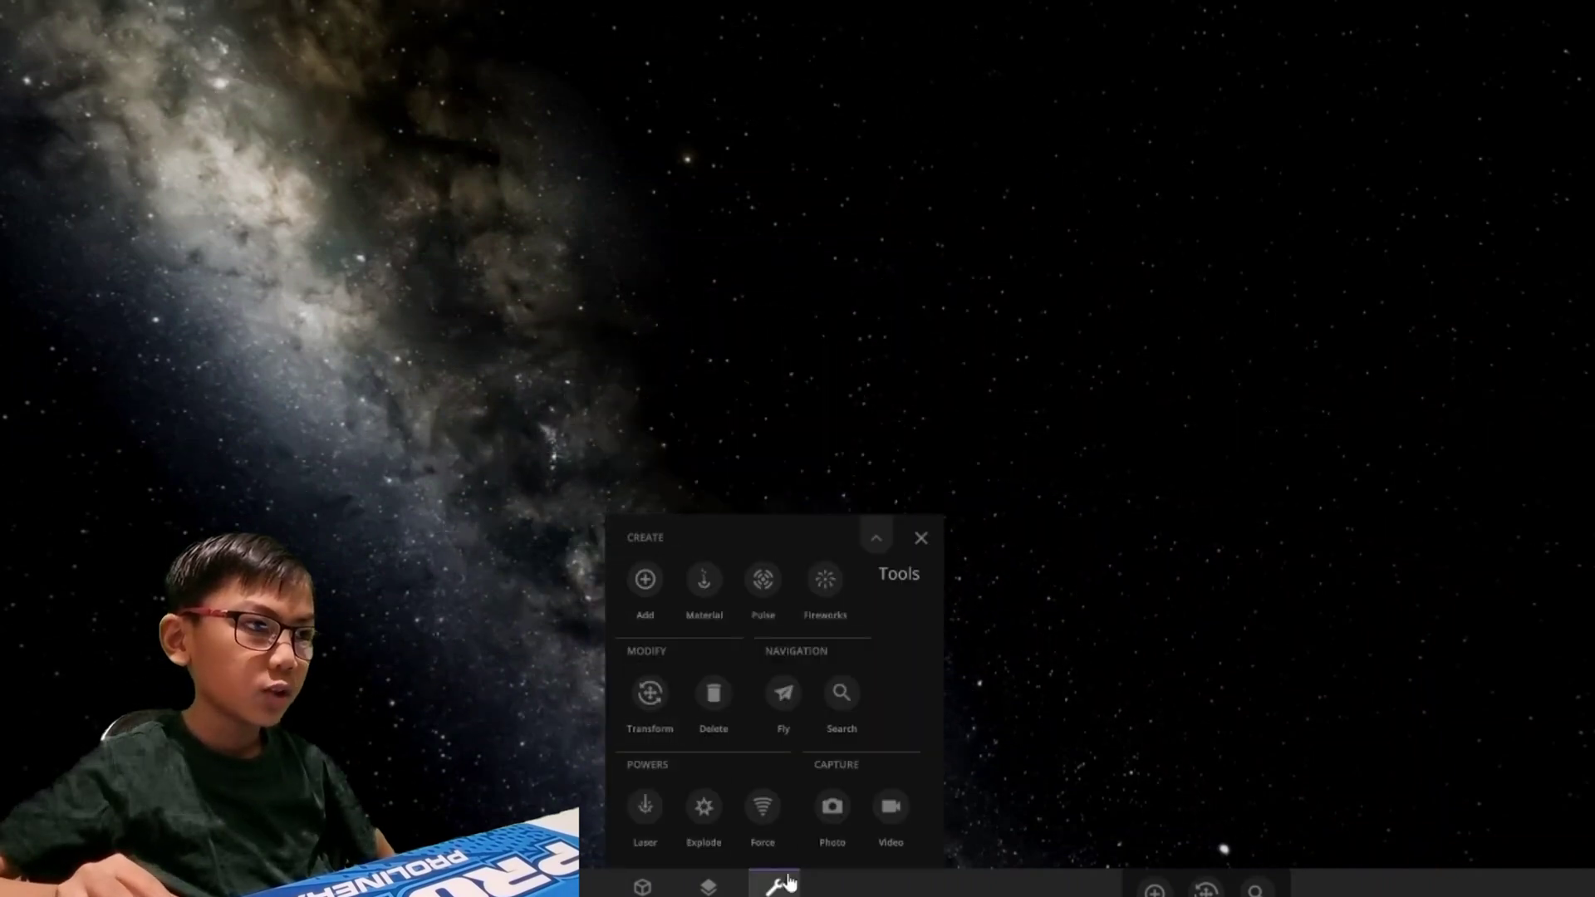
pyautogui.click(644, 580)
pyautogui.click(921, 557)
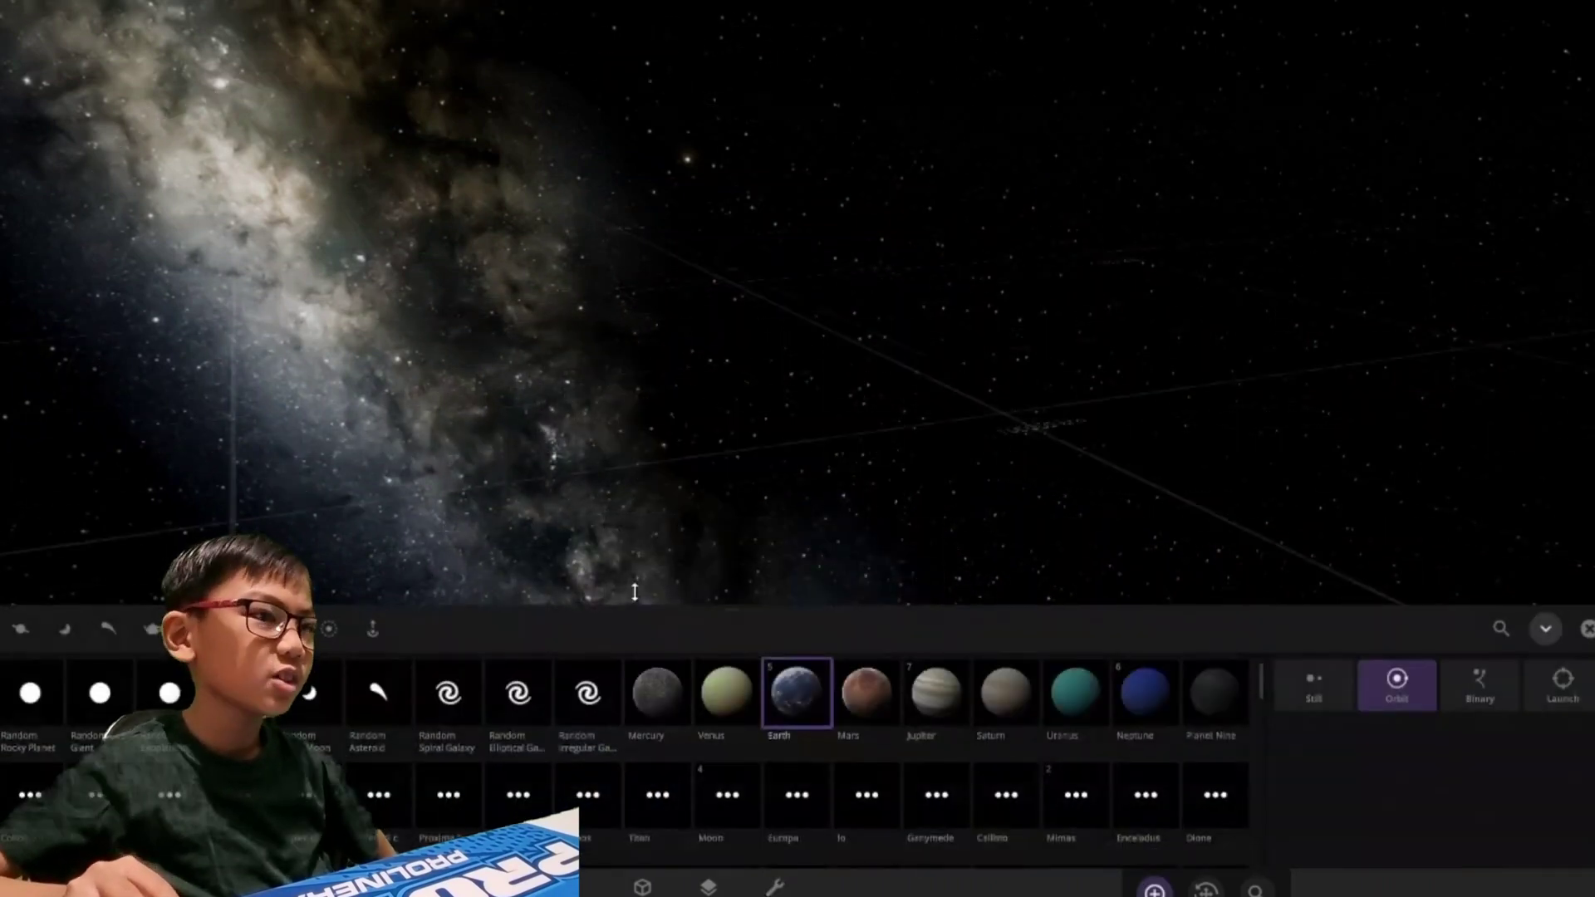
pyautogui.click(65, 698)
pyautogui.click(48, 709)
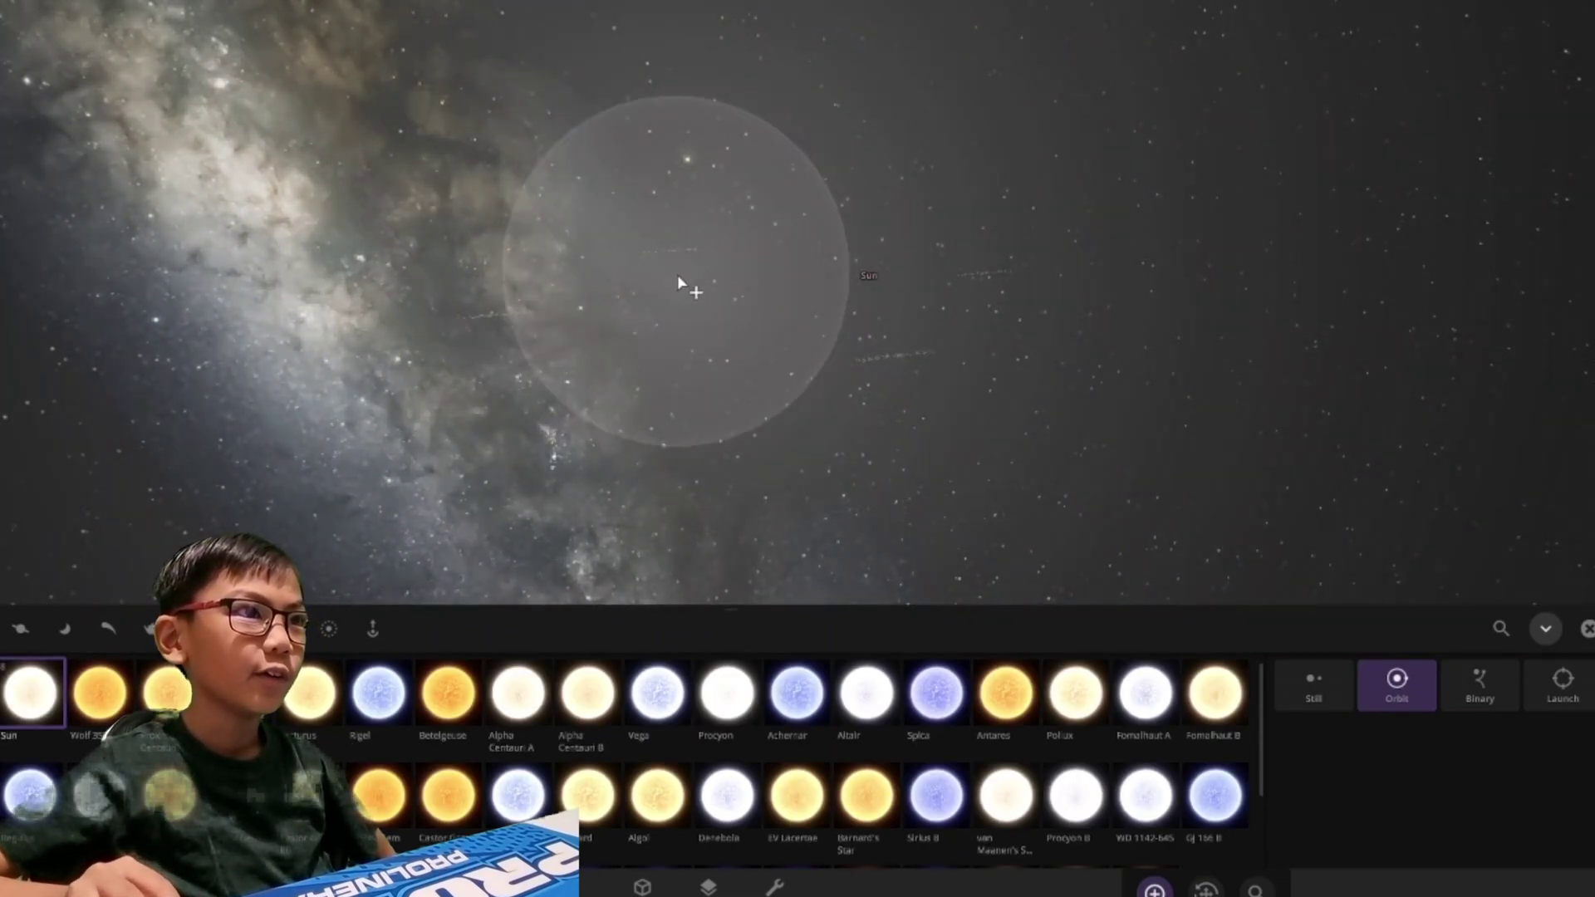
# Step: Place the Sun in empty space and view it with the catalogue closed
pyautogui.click(682, 284)
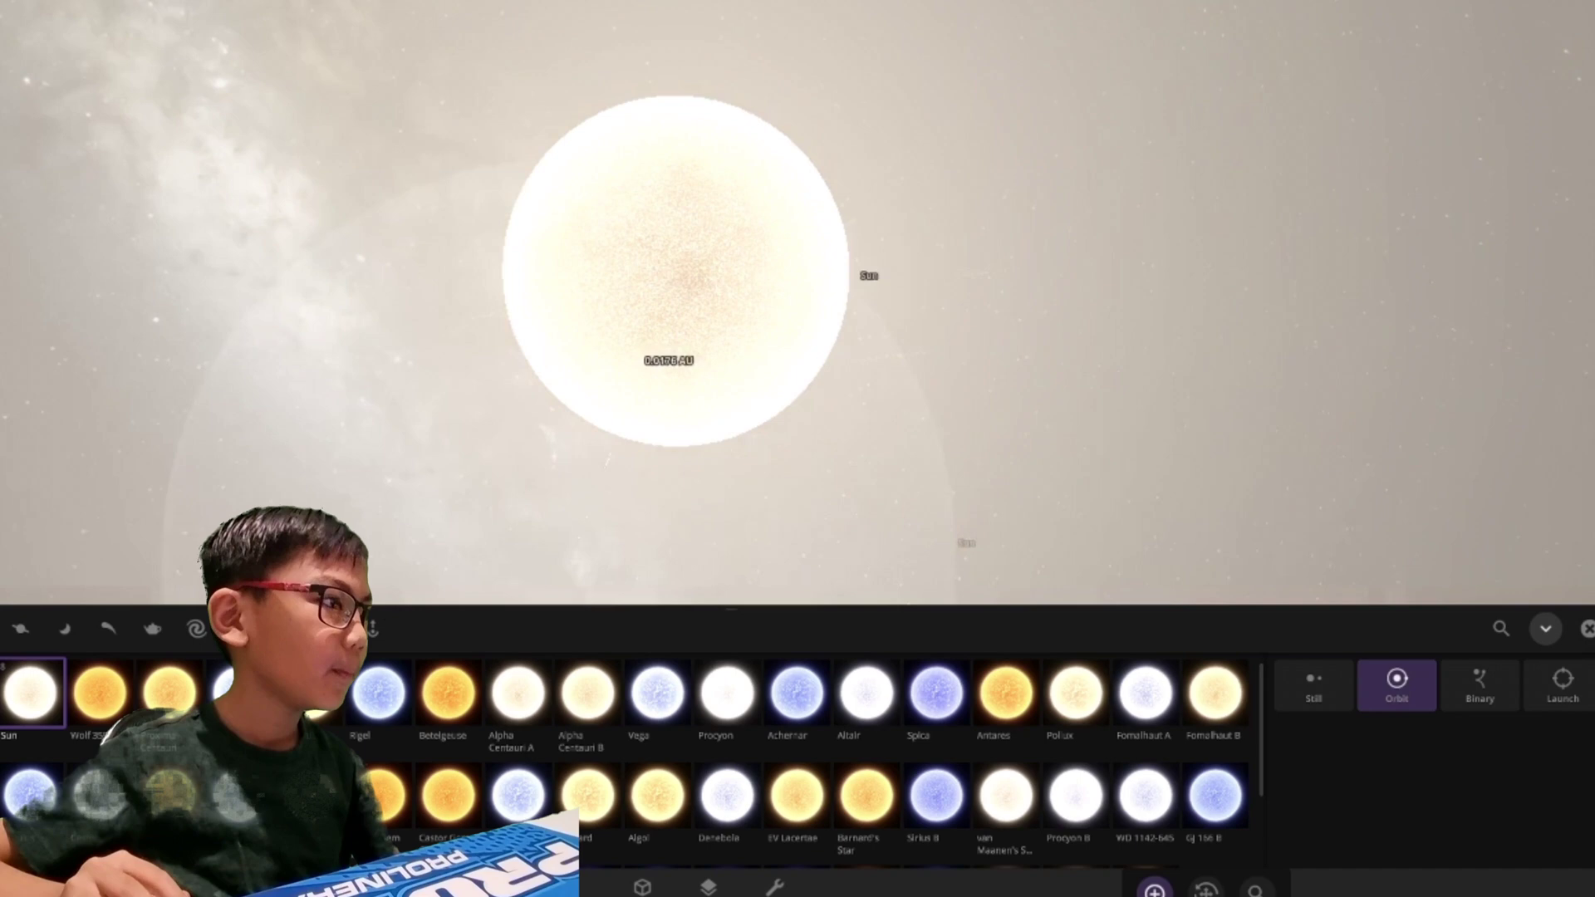
pyautogui.scroll(-3, 598, 350)
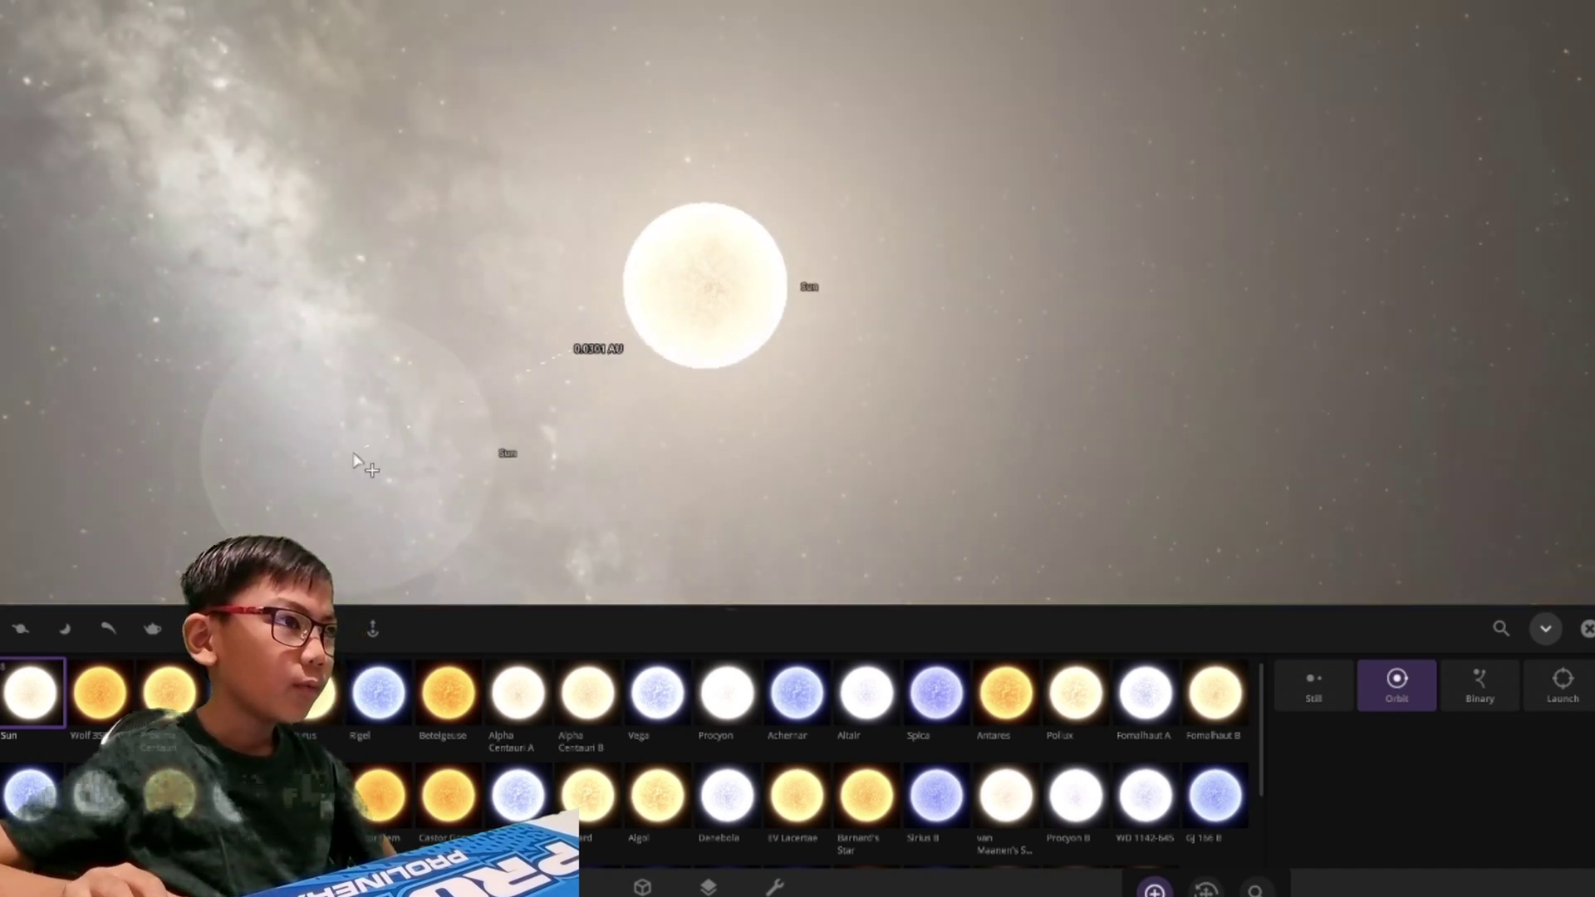
pyautogui.scroll(-5, 362, 464)
pyautogui.click(776, 888)
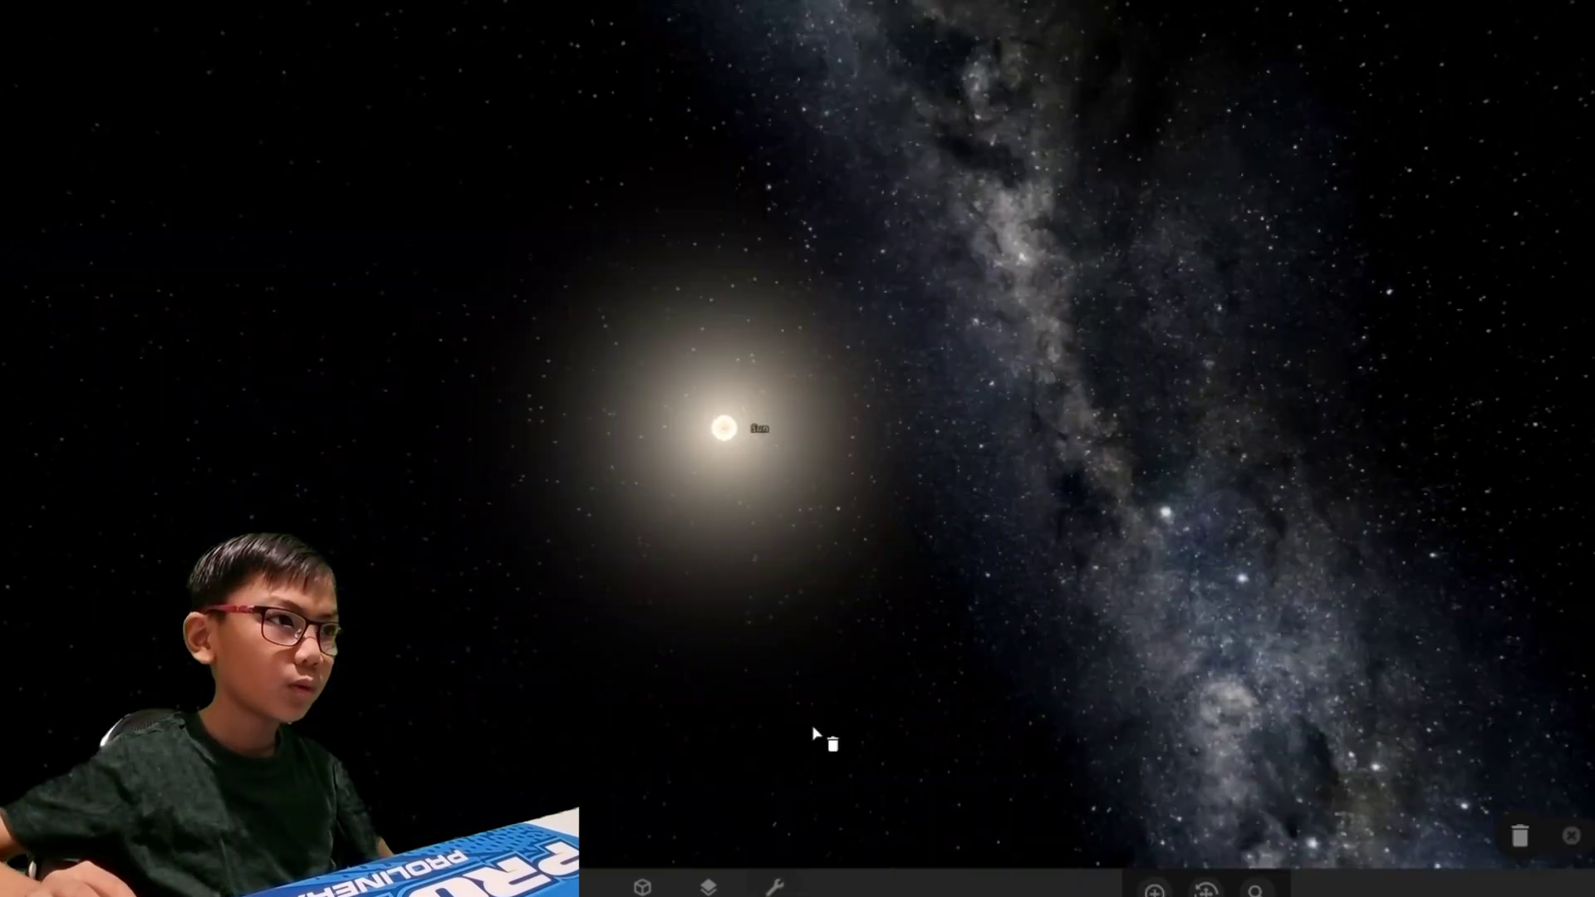
pyautogui.moveTo(810, 659); pyautogui.dragTo(673, 711)
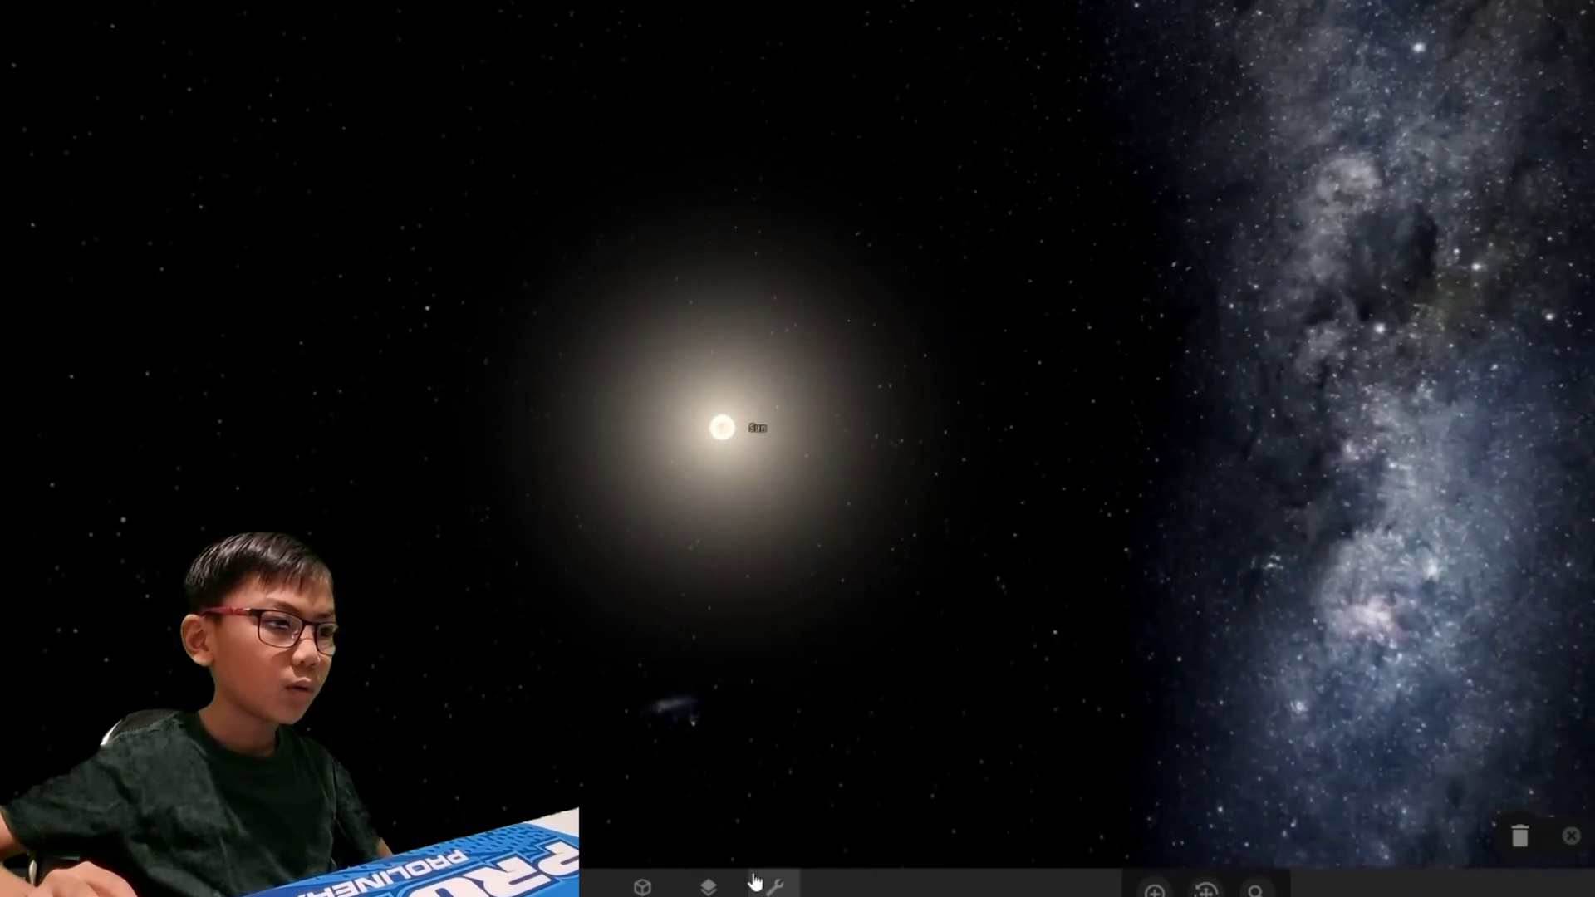
# Step: Turn on the habitable-zone display around the Sun
pyautogui.click(775, 887)
pyautogui.click(639, 576)
pyautogui.click(708, 886)
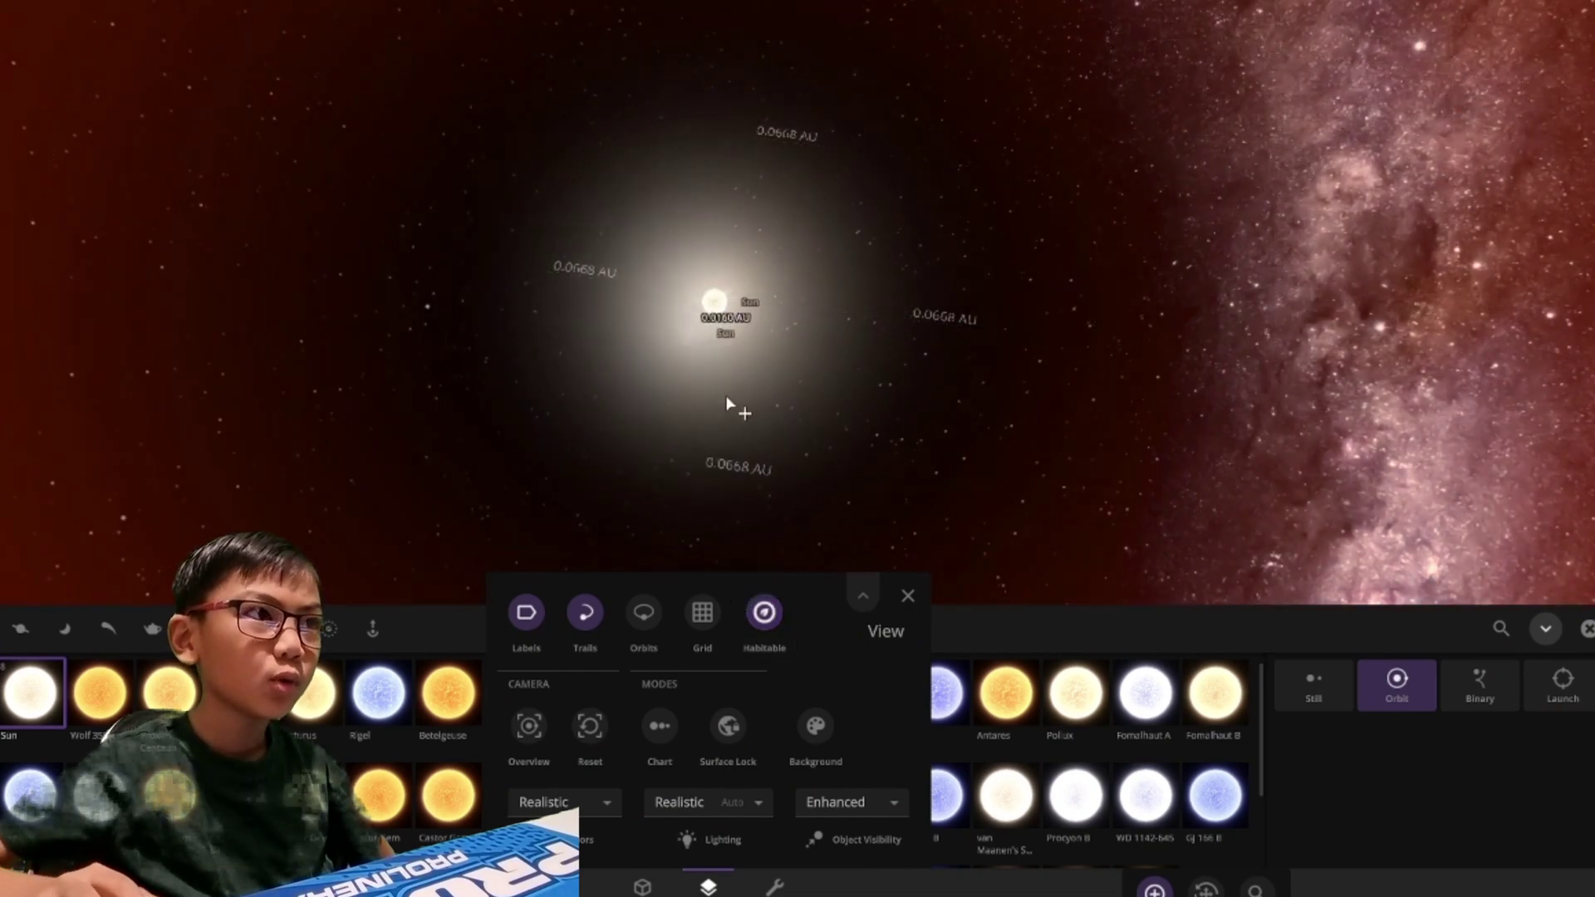
pyautogui.scroll(-5, 730, 402)
pyautogui.scroll(-5, 729, 402)
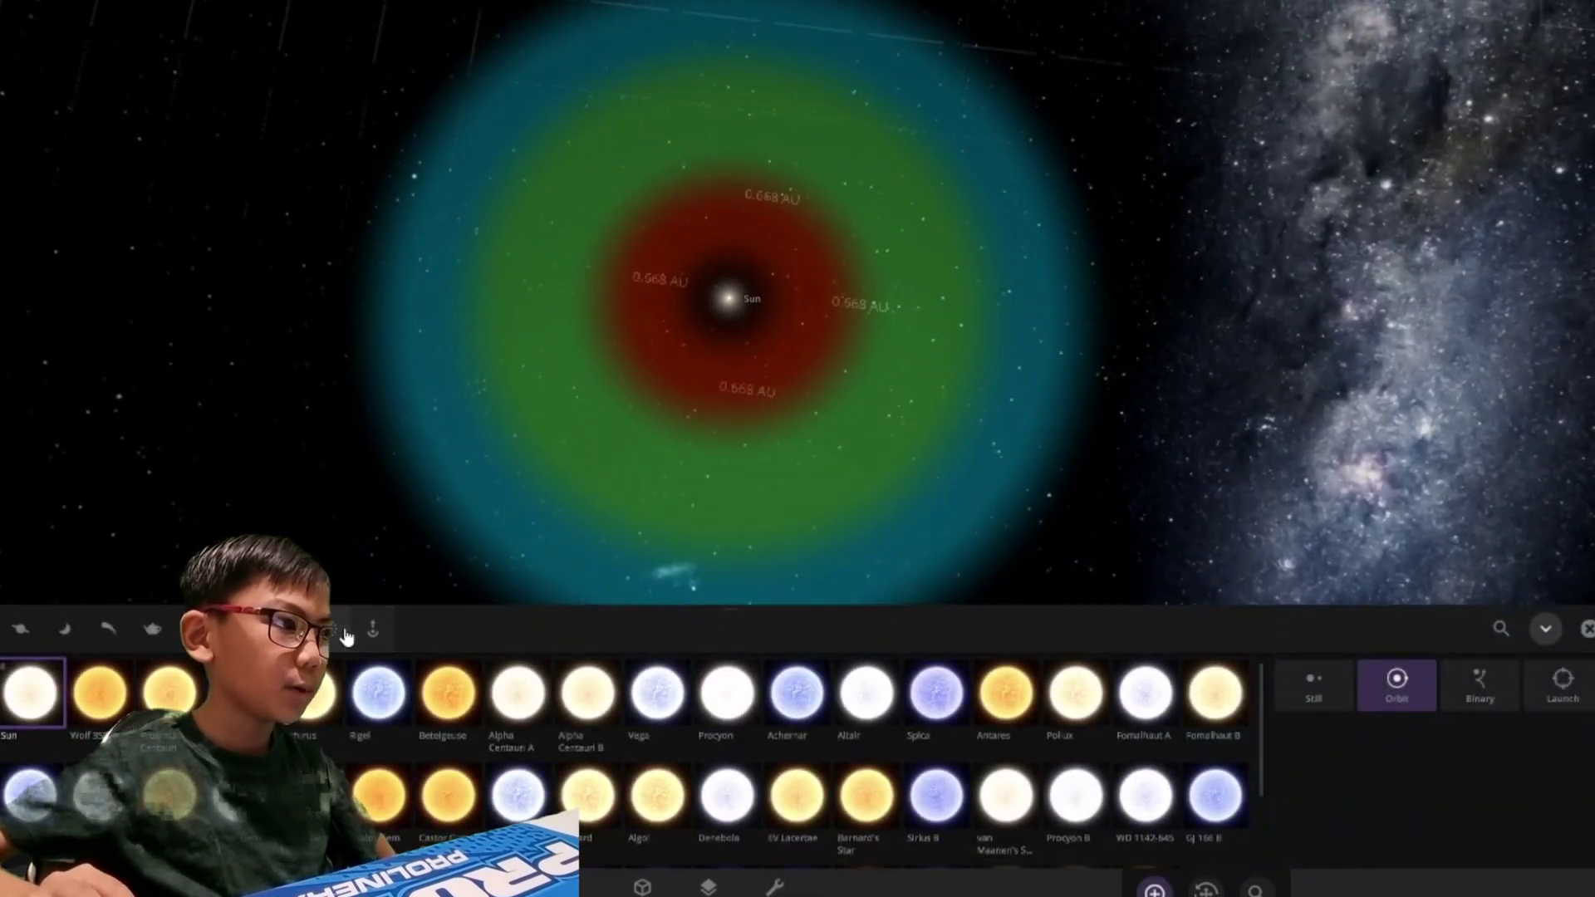
# Step: Attach an Ordered Ring of asteroid particles to the Sun
pyautogui.click(346, 635)
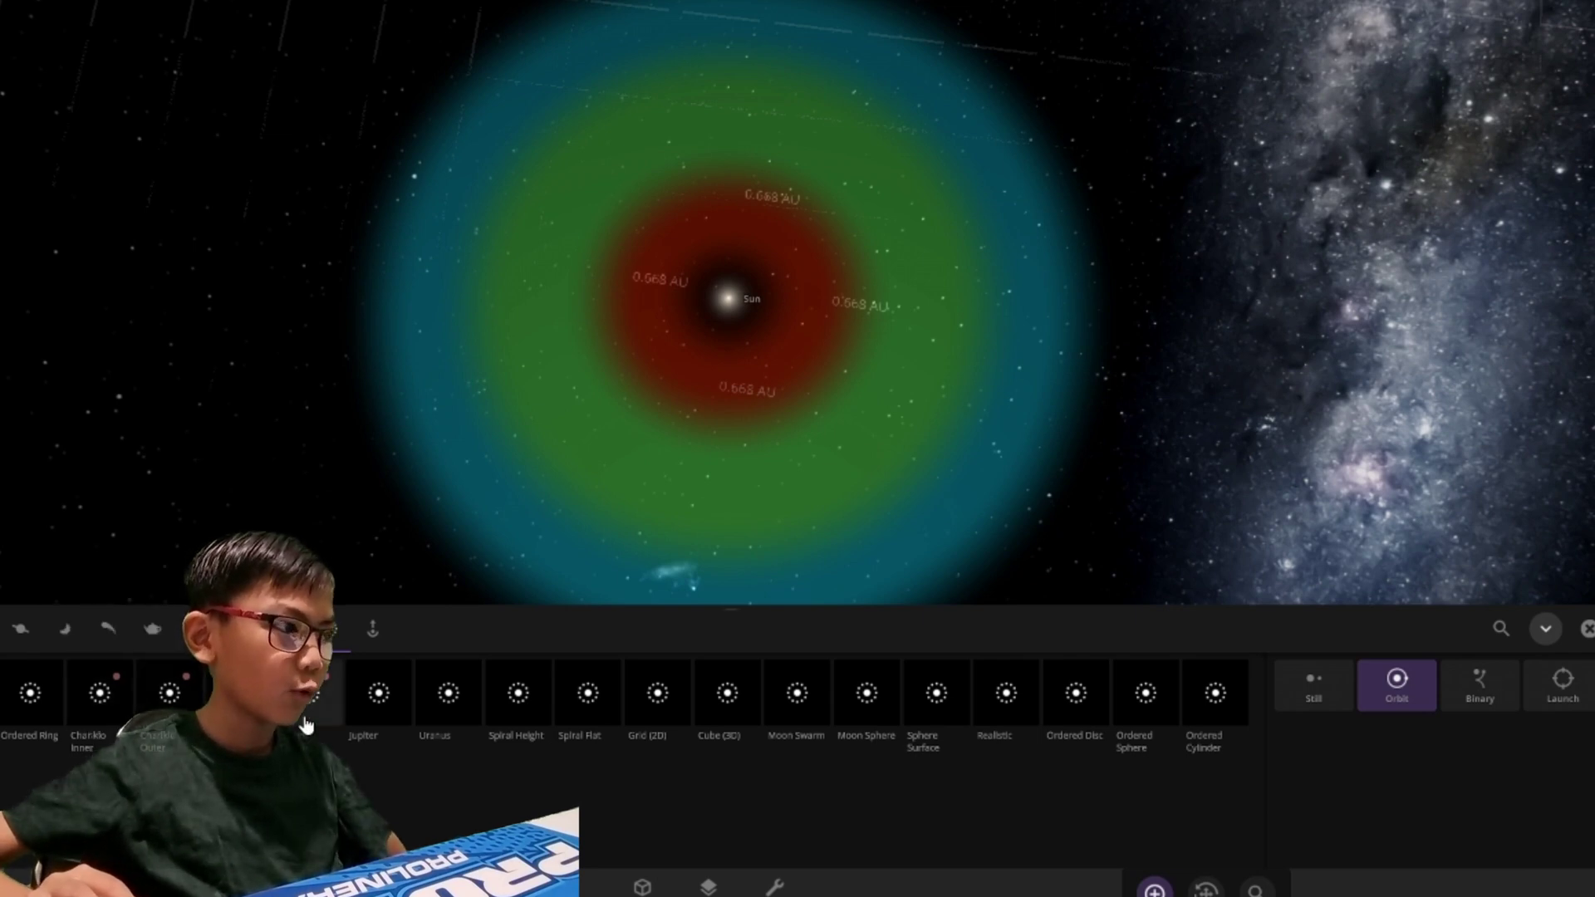
pyautogui.click(32, 695)
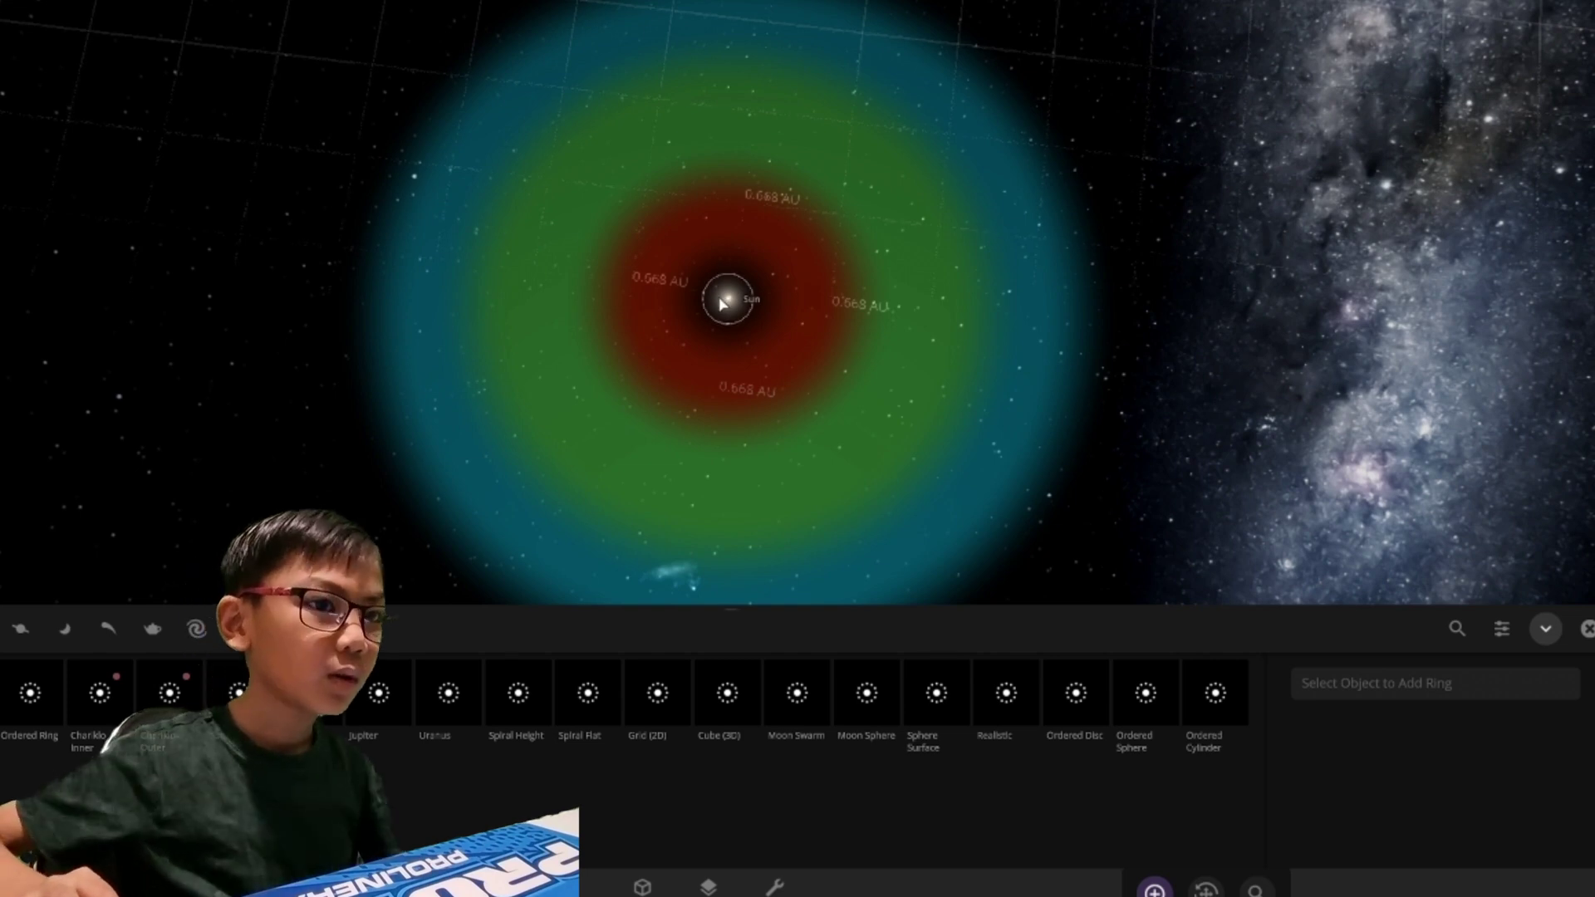
pyautogui.click(726, 301)
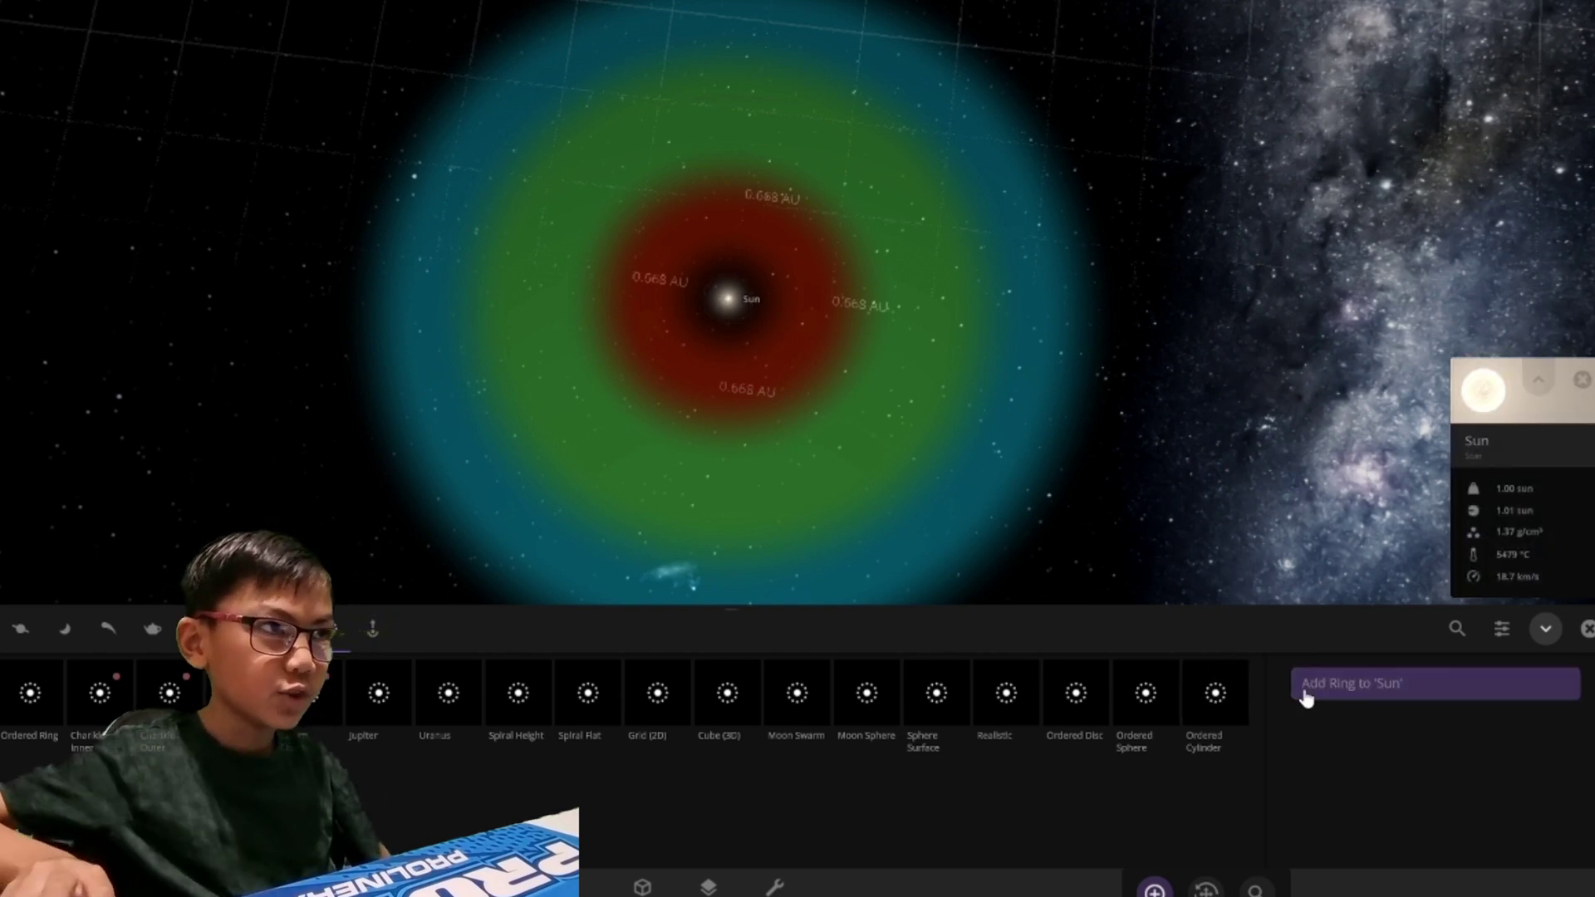
pyautogui.scroll(-5, 840, 397)
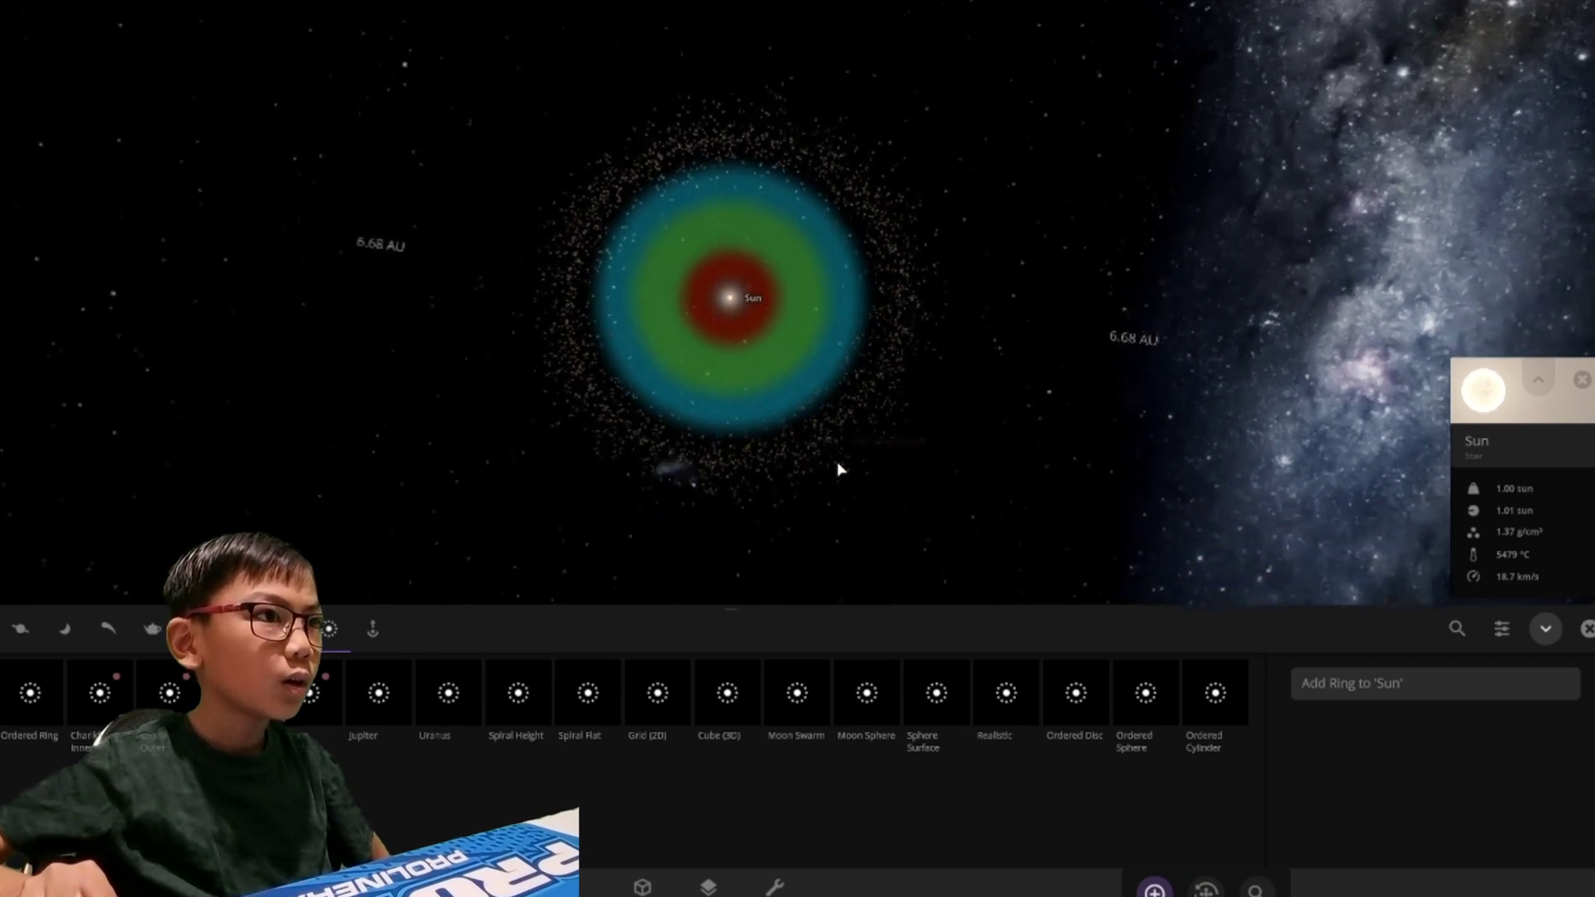
# Step: Put Mercury in orbit close to the Sun using Orbit placement mode
pyautogui.click(26, 633)
pyautogui.click(103, 696)
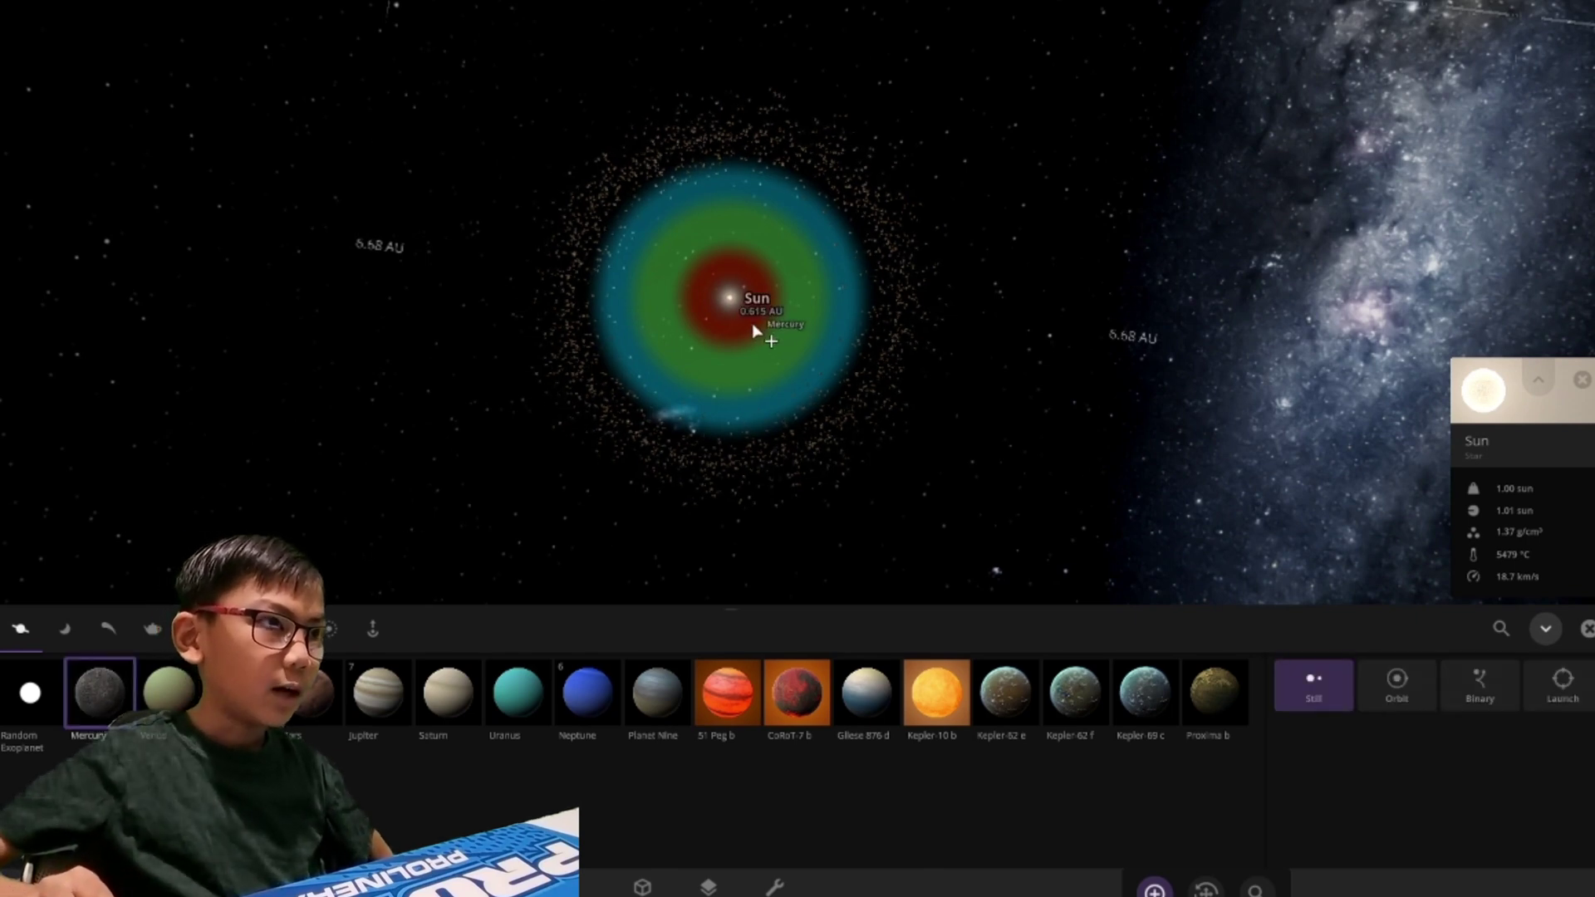
pyautogui.click(1397, 684)
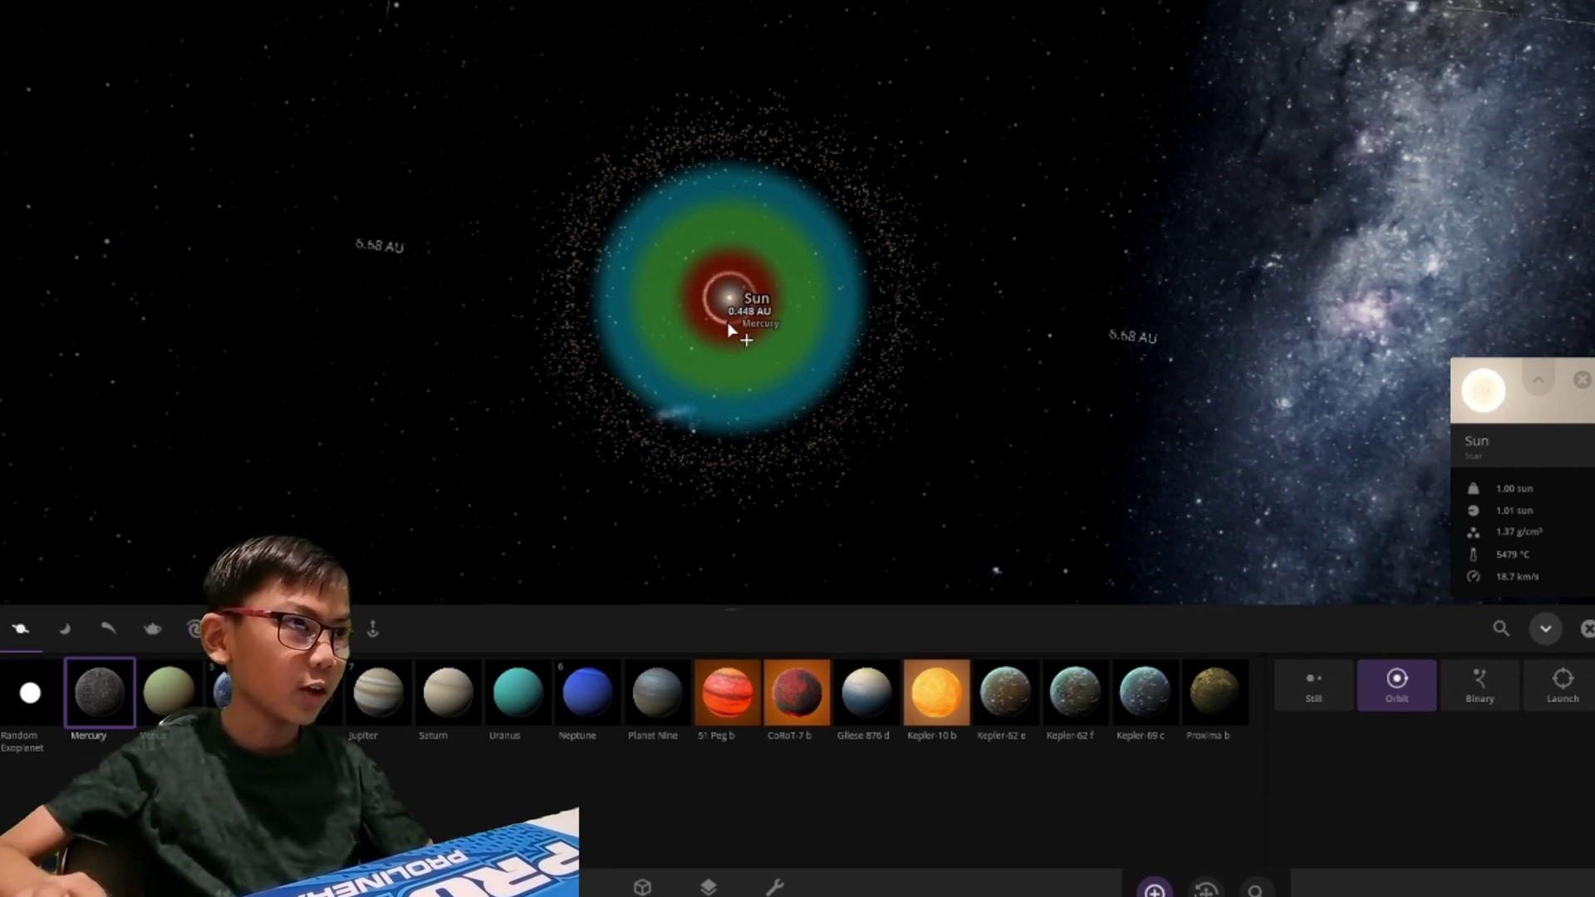
pyautogui.click(735, 346)
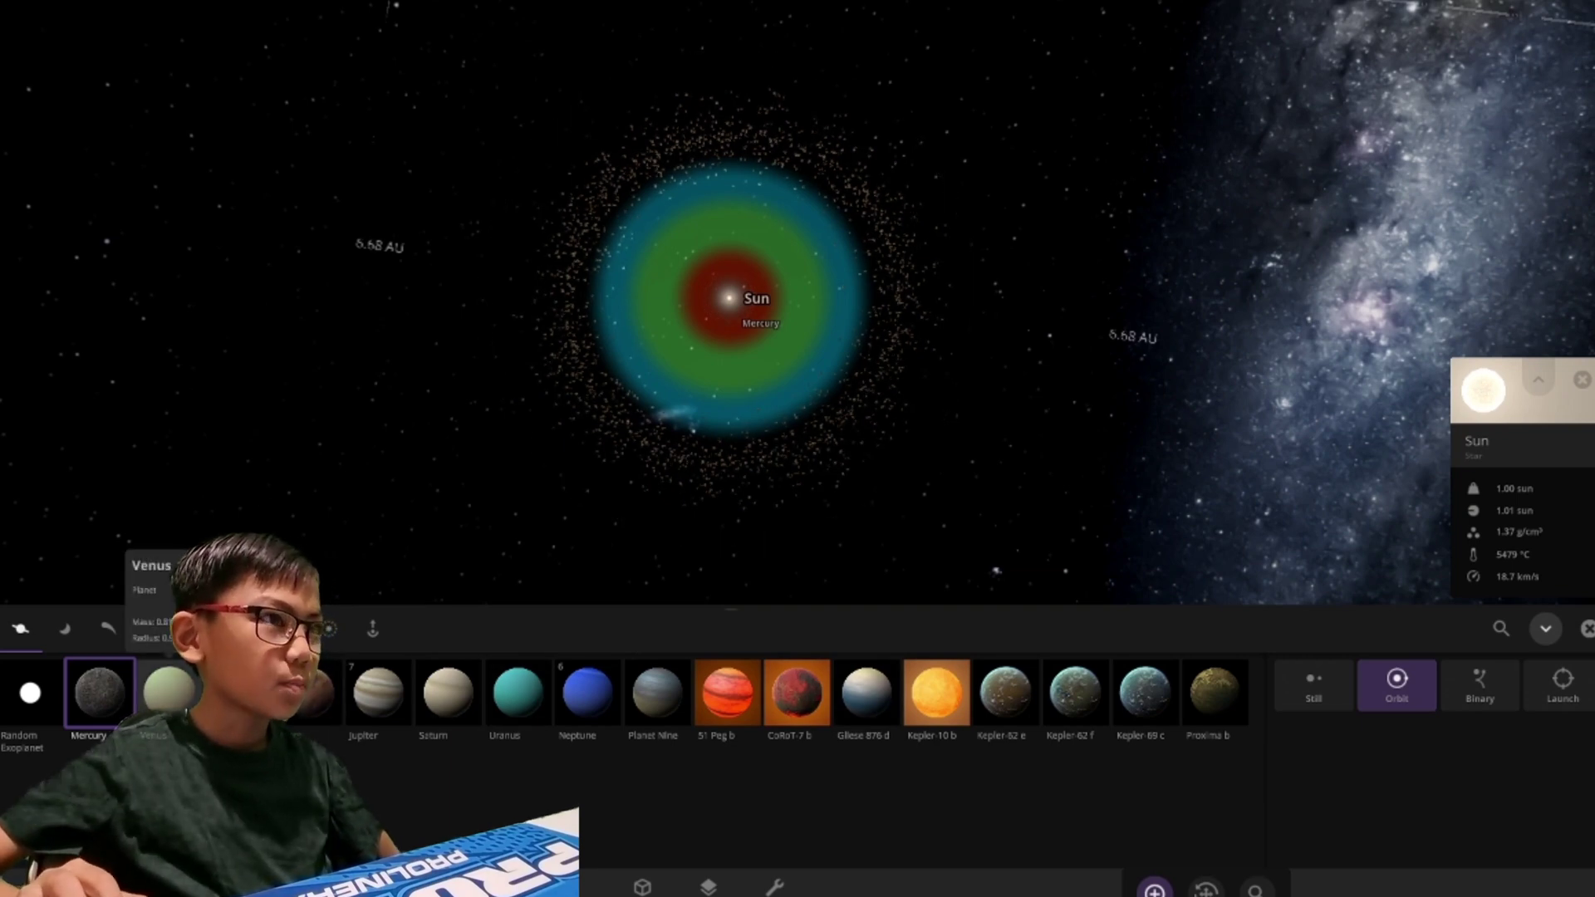
pyautogui.click(169, 690)
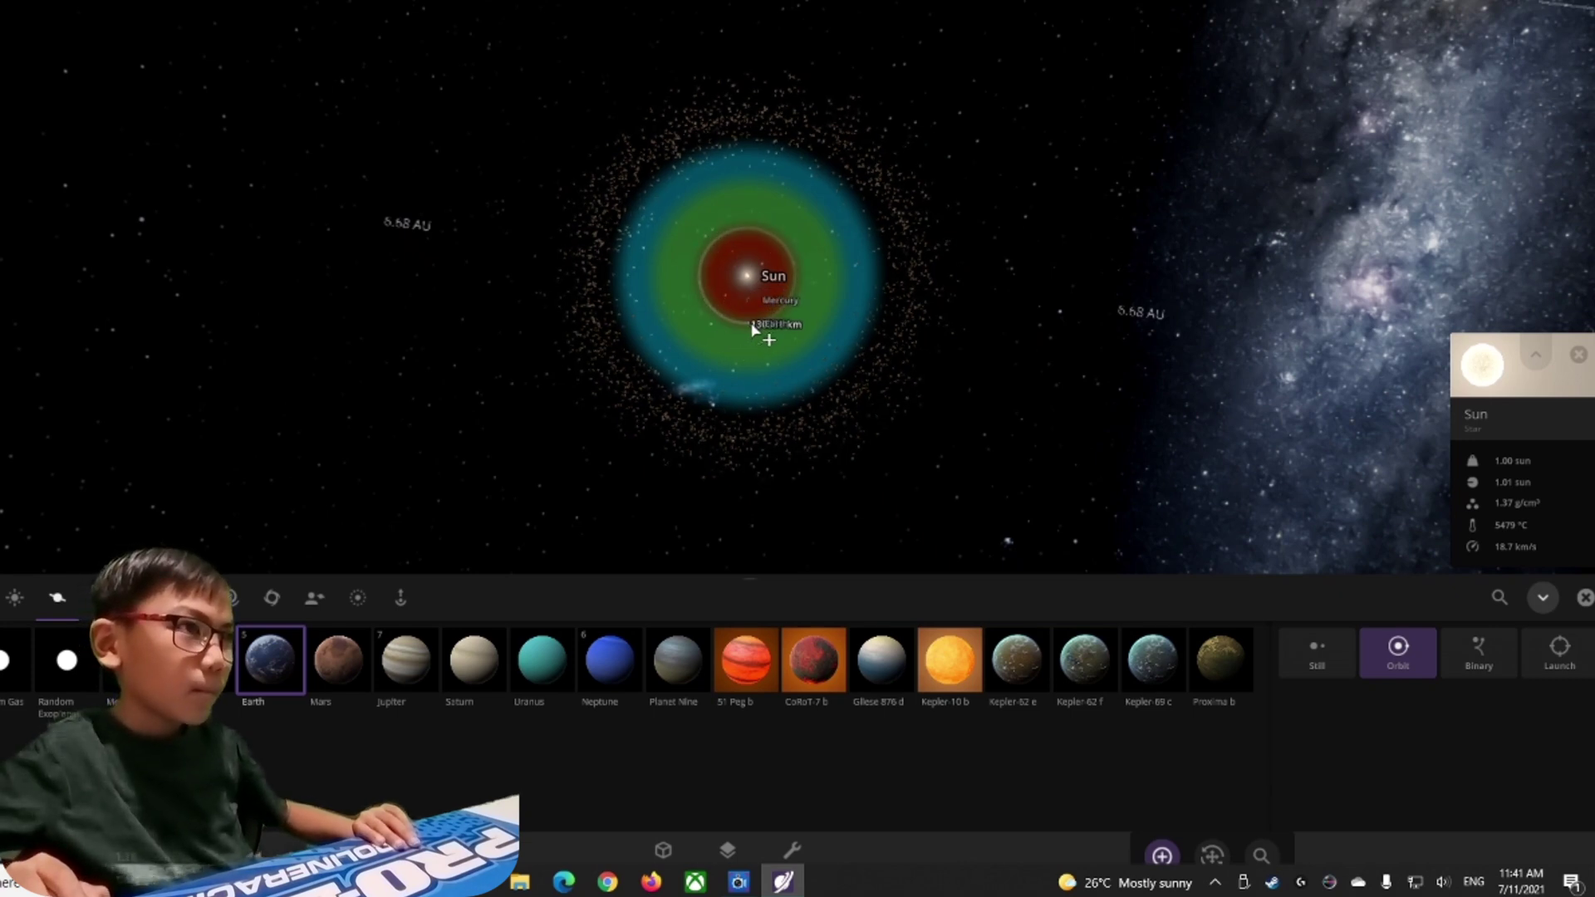
# Step: Put Earth in the habitable zone, Mars beyond it and Ceres beyond Mars
pyautogui.click(756, 328)
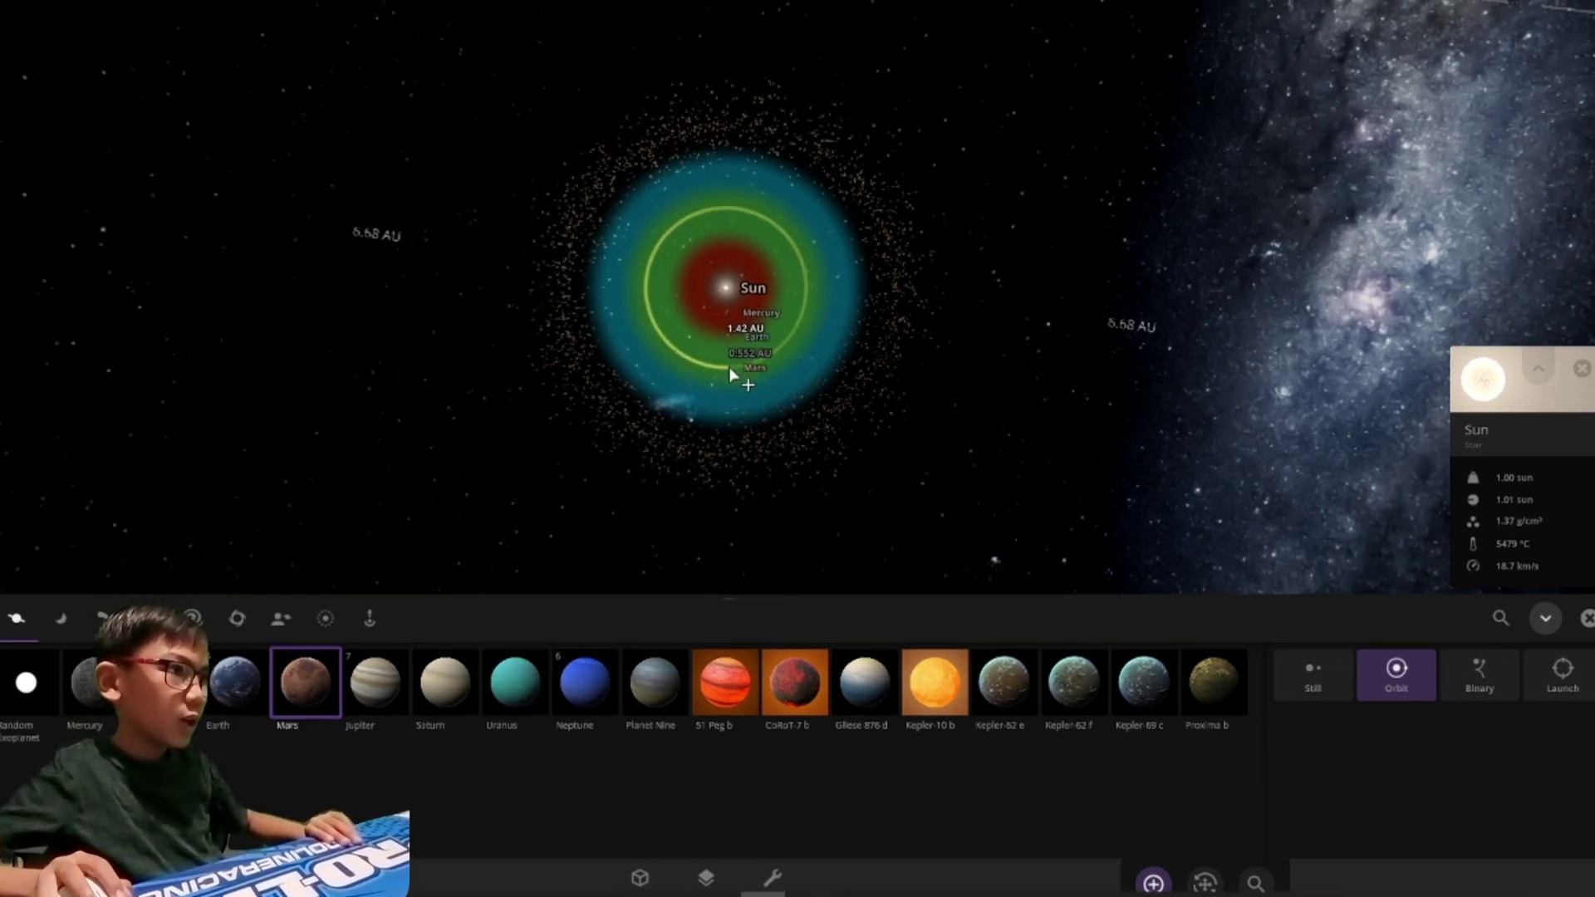
pyautogui.click(720, 364)
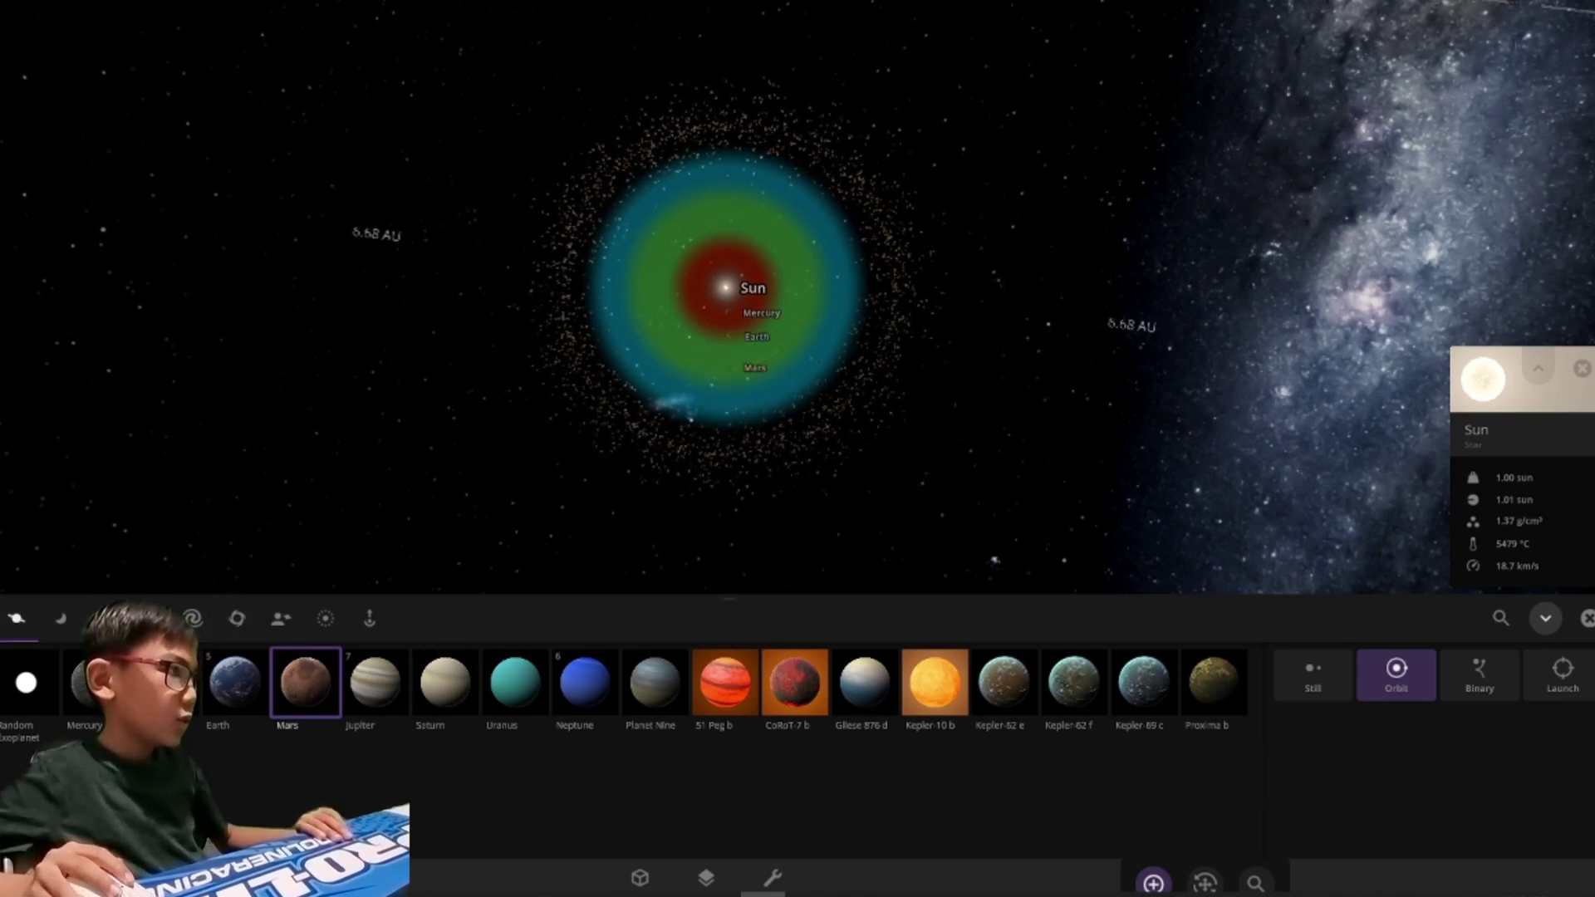
pyautogui.scroll(-2, 523, 731)
pyautogui.scroll(-5, 536, 736)
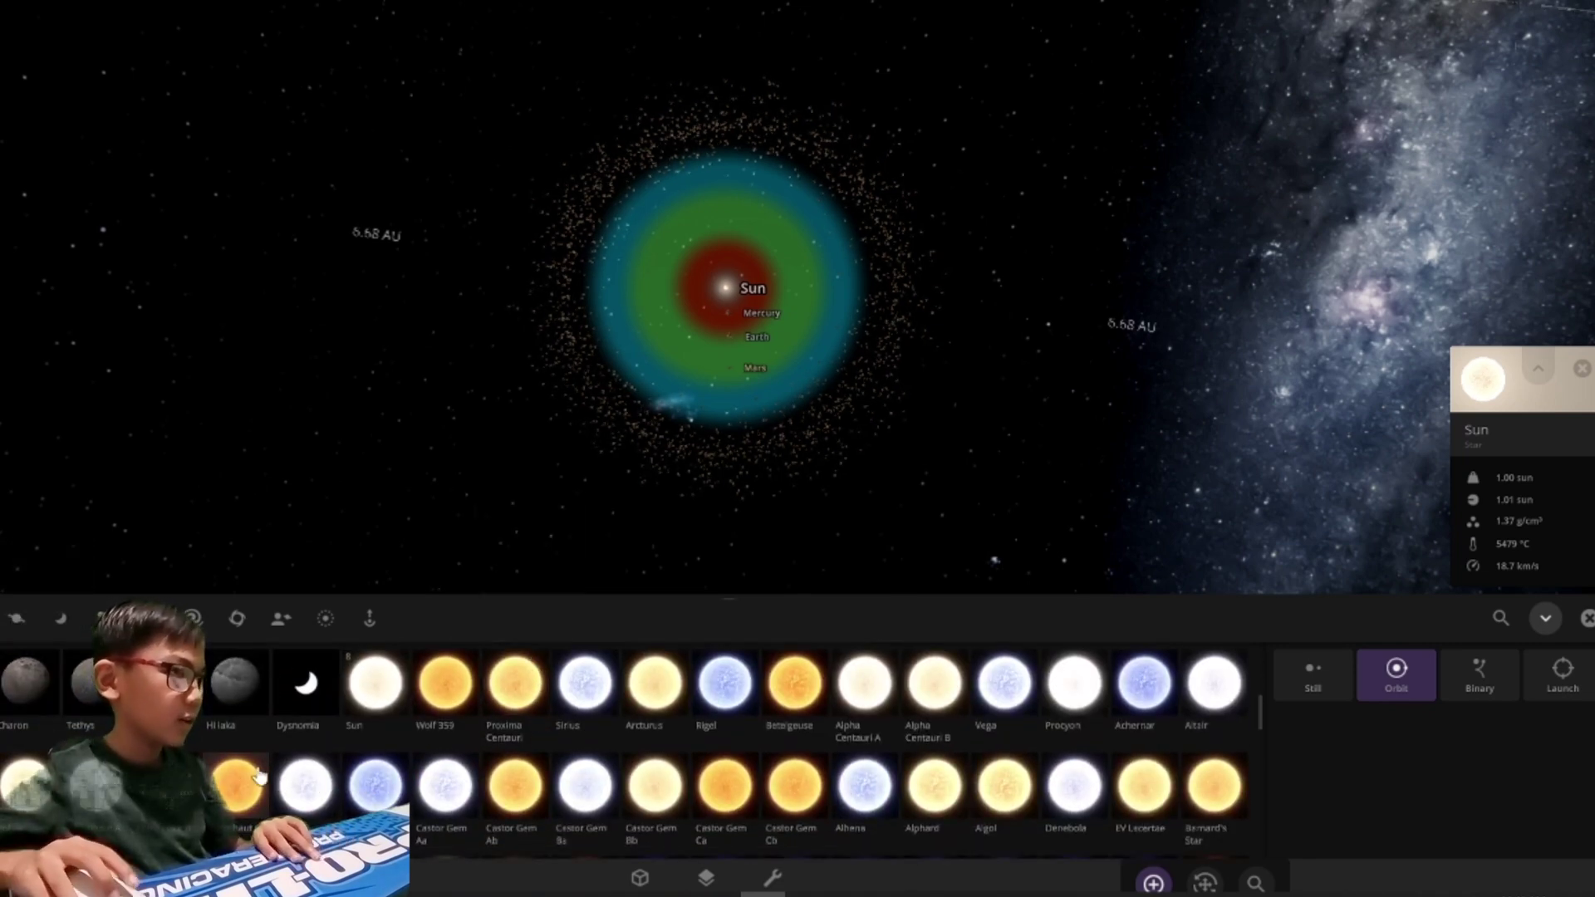
pyautogui.scroll(-3, 260, 779)
pyautogui.scroll(-3, 260, 779)
pyautogui.scroll(-2, 260, 779)
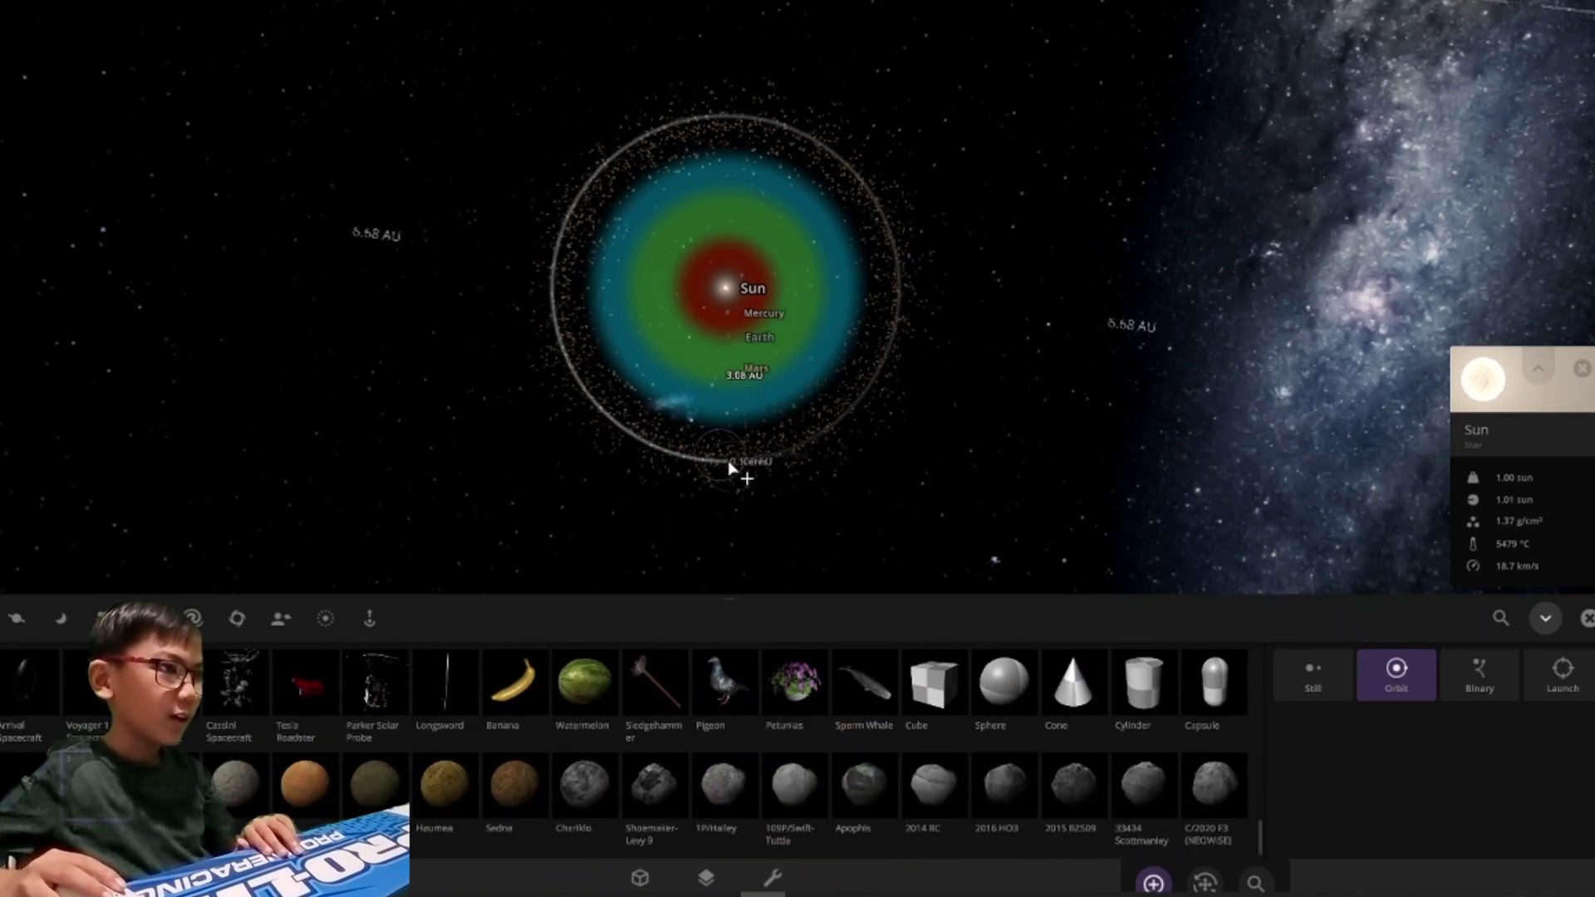
pyautogui.click(744, 564)
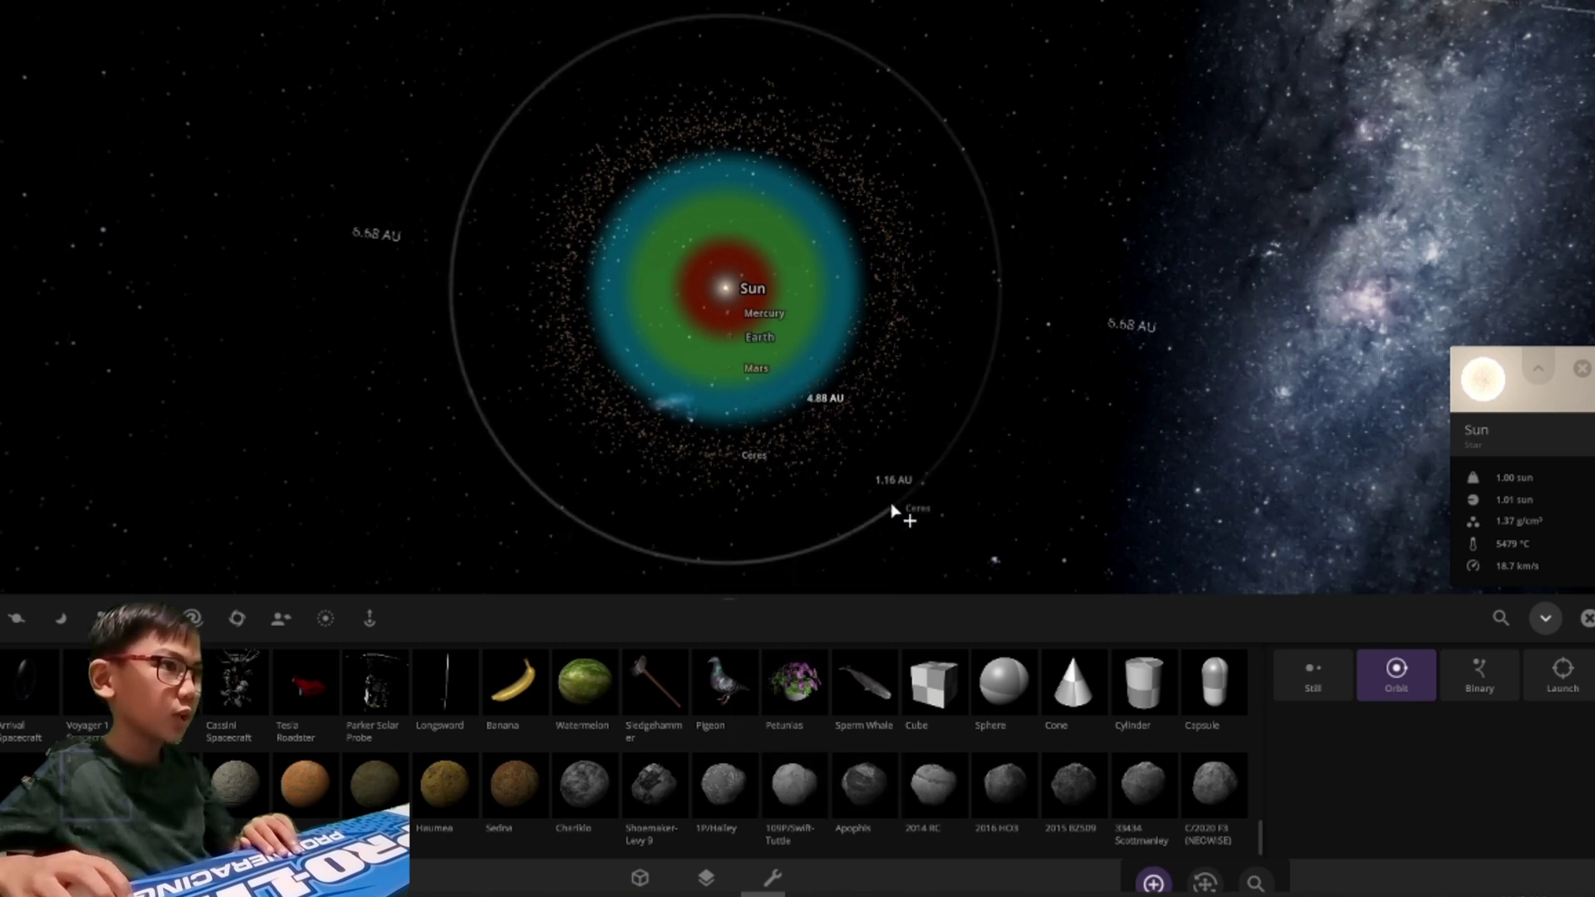
pyautogui.scroll(-5, 897, 498)
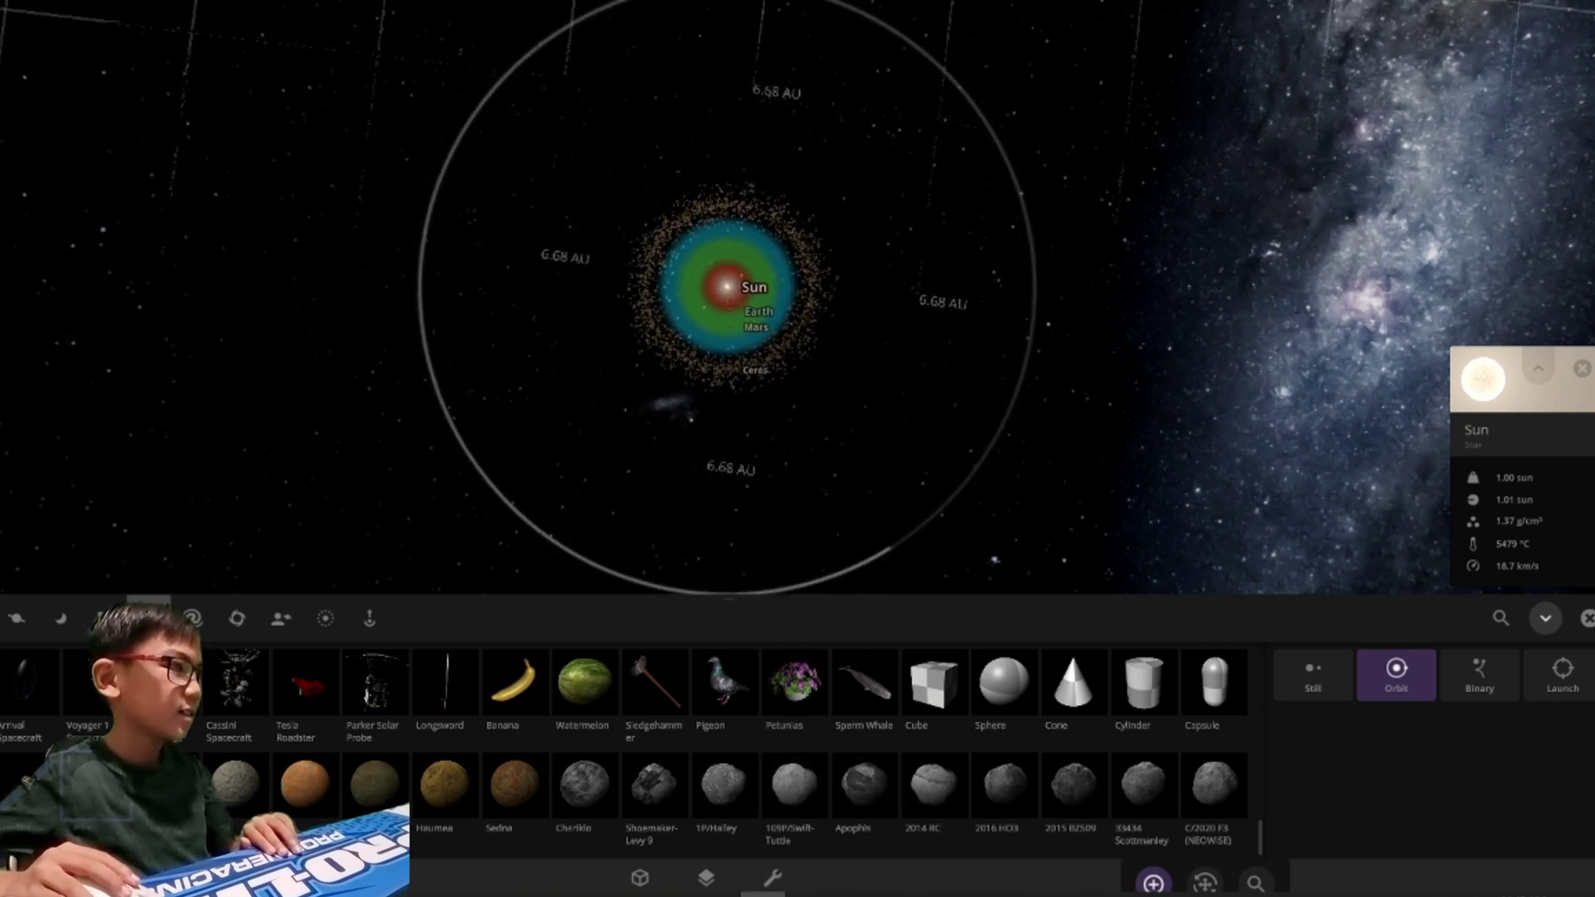
# Step: Place Jupiter and Saturn in orbit beyond the asteroid belt
pyautogui.click(19, 620)
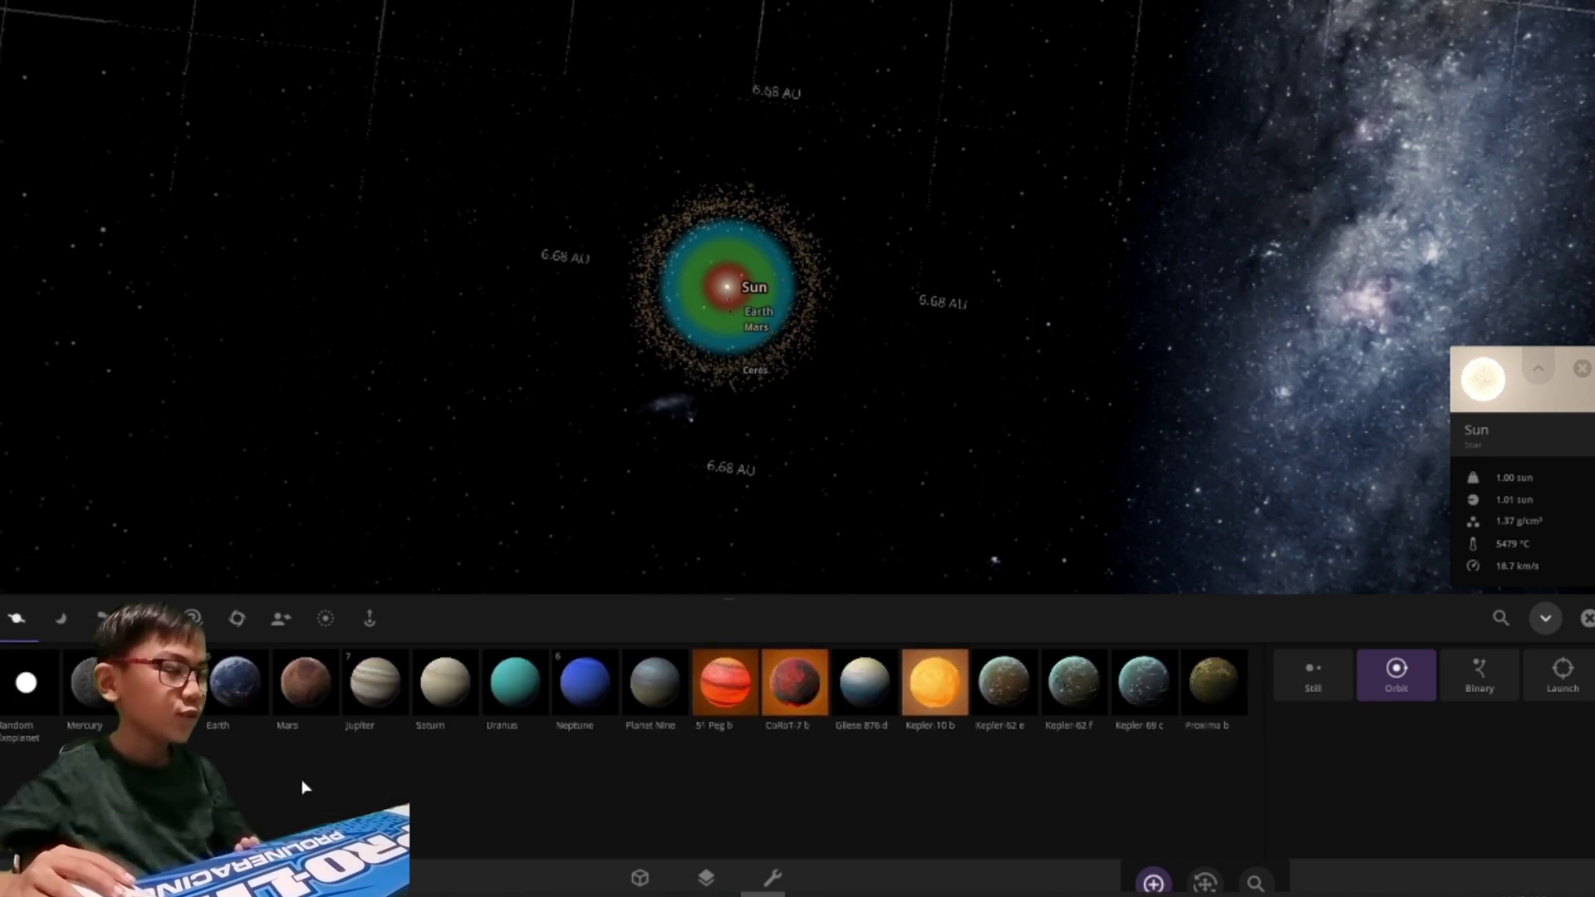
pyautogui.click(376, 681)
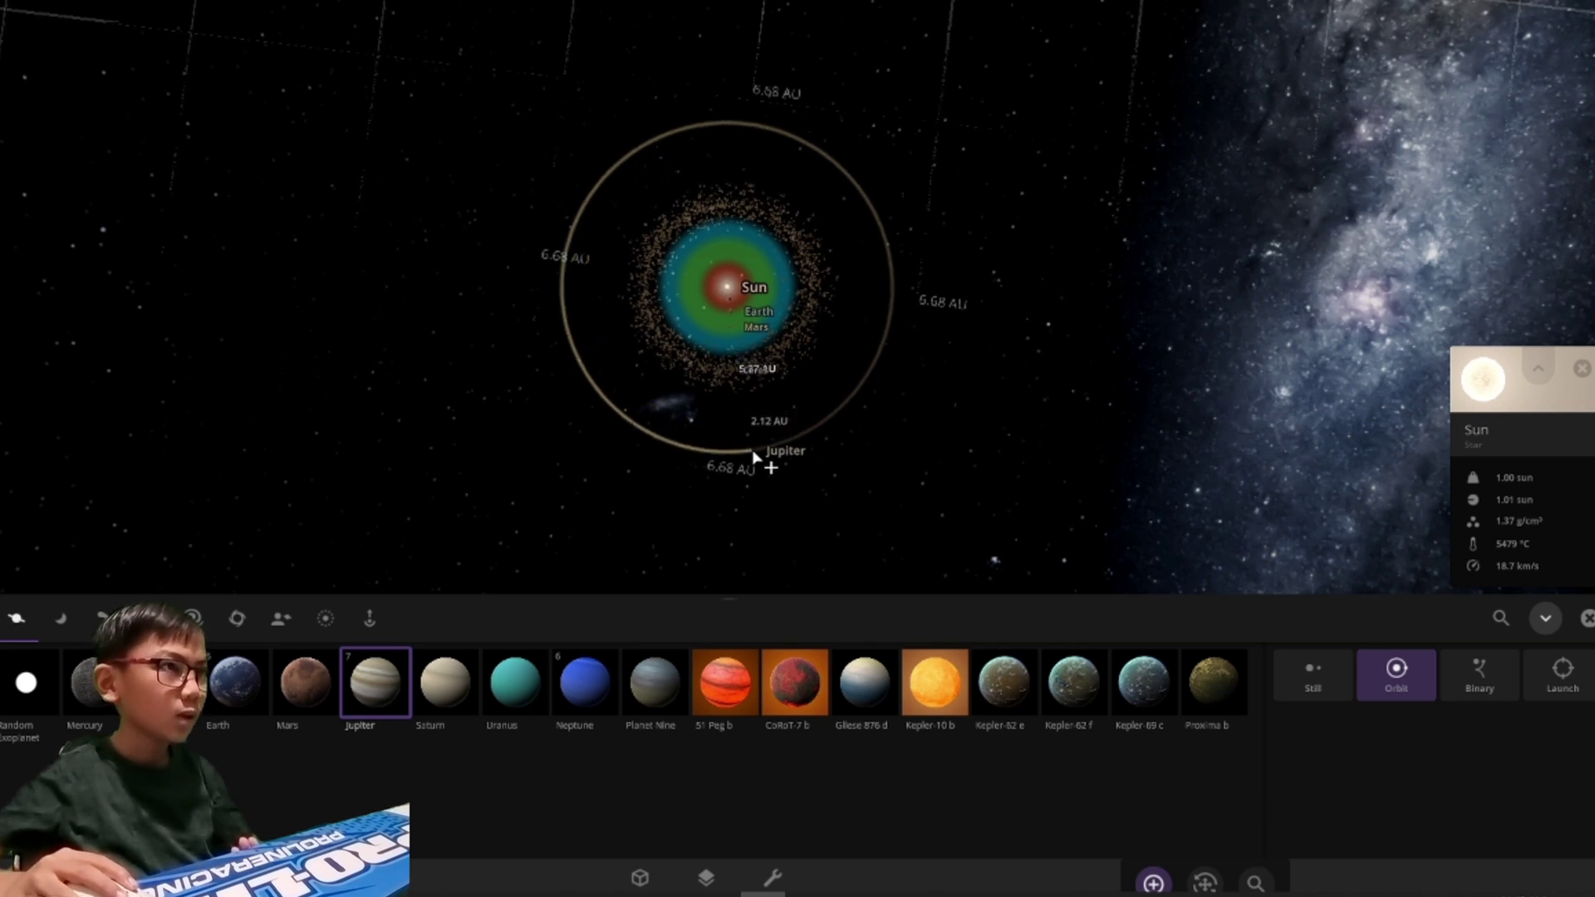
pyautogui.click(753, 458)
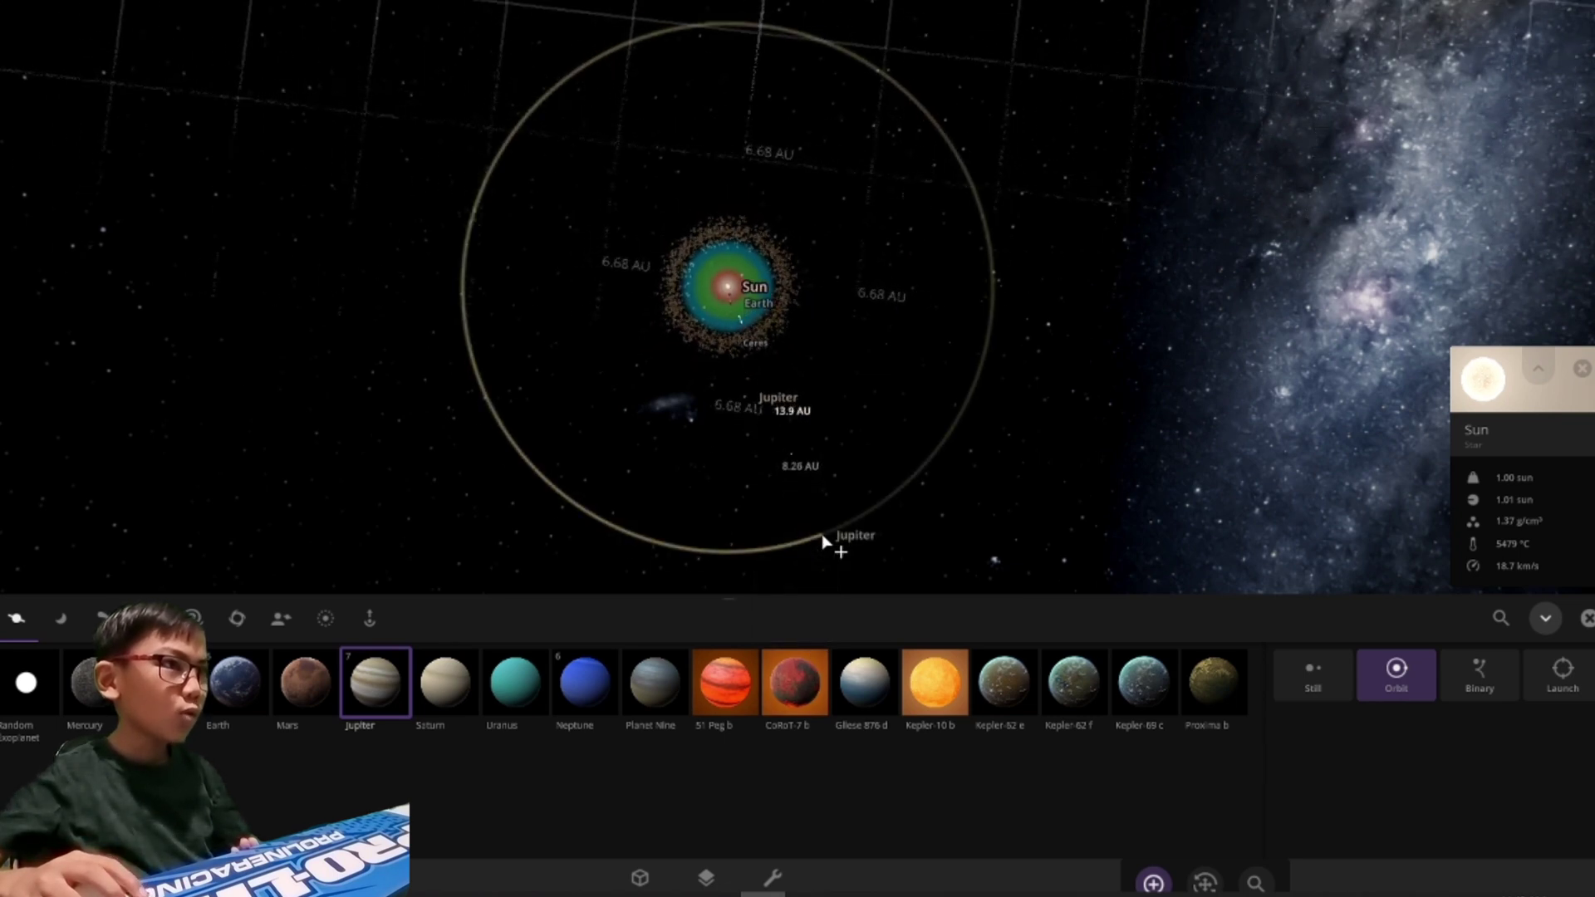
pyautogui.click(446, 681)
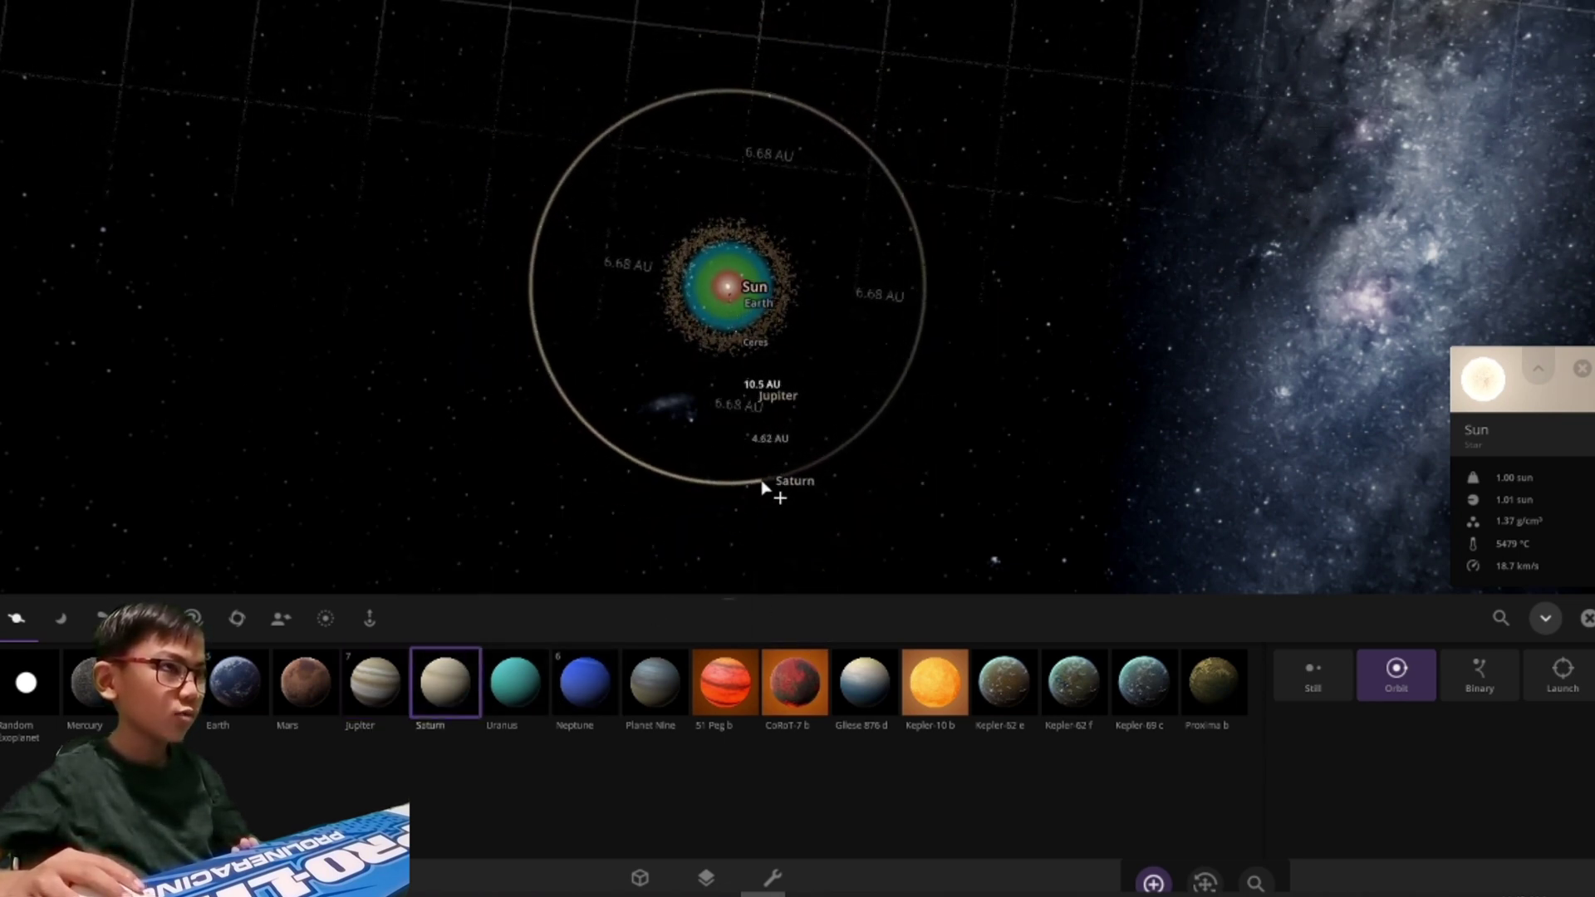
pyautogui.click(764, 486)
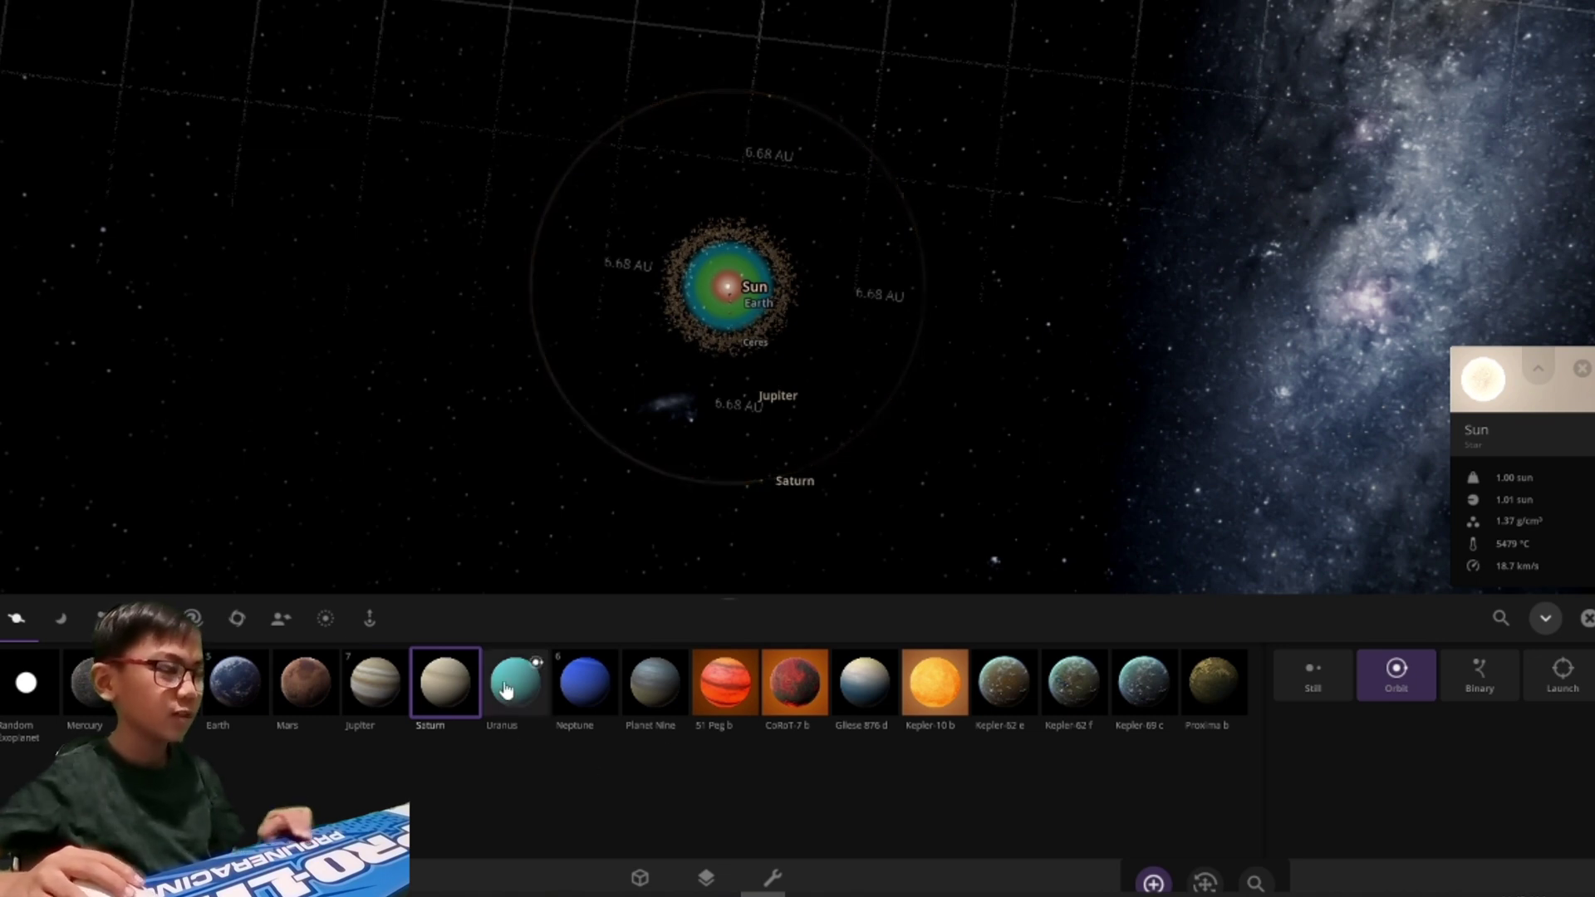
# Step: Place Uranus on a wider orbit and pick Neptune to add next
pyautogui.click(509, 683)
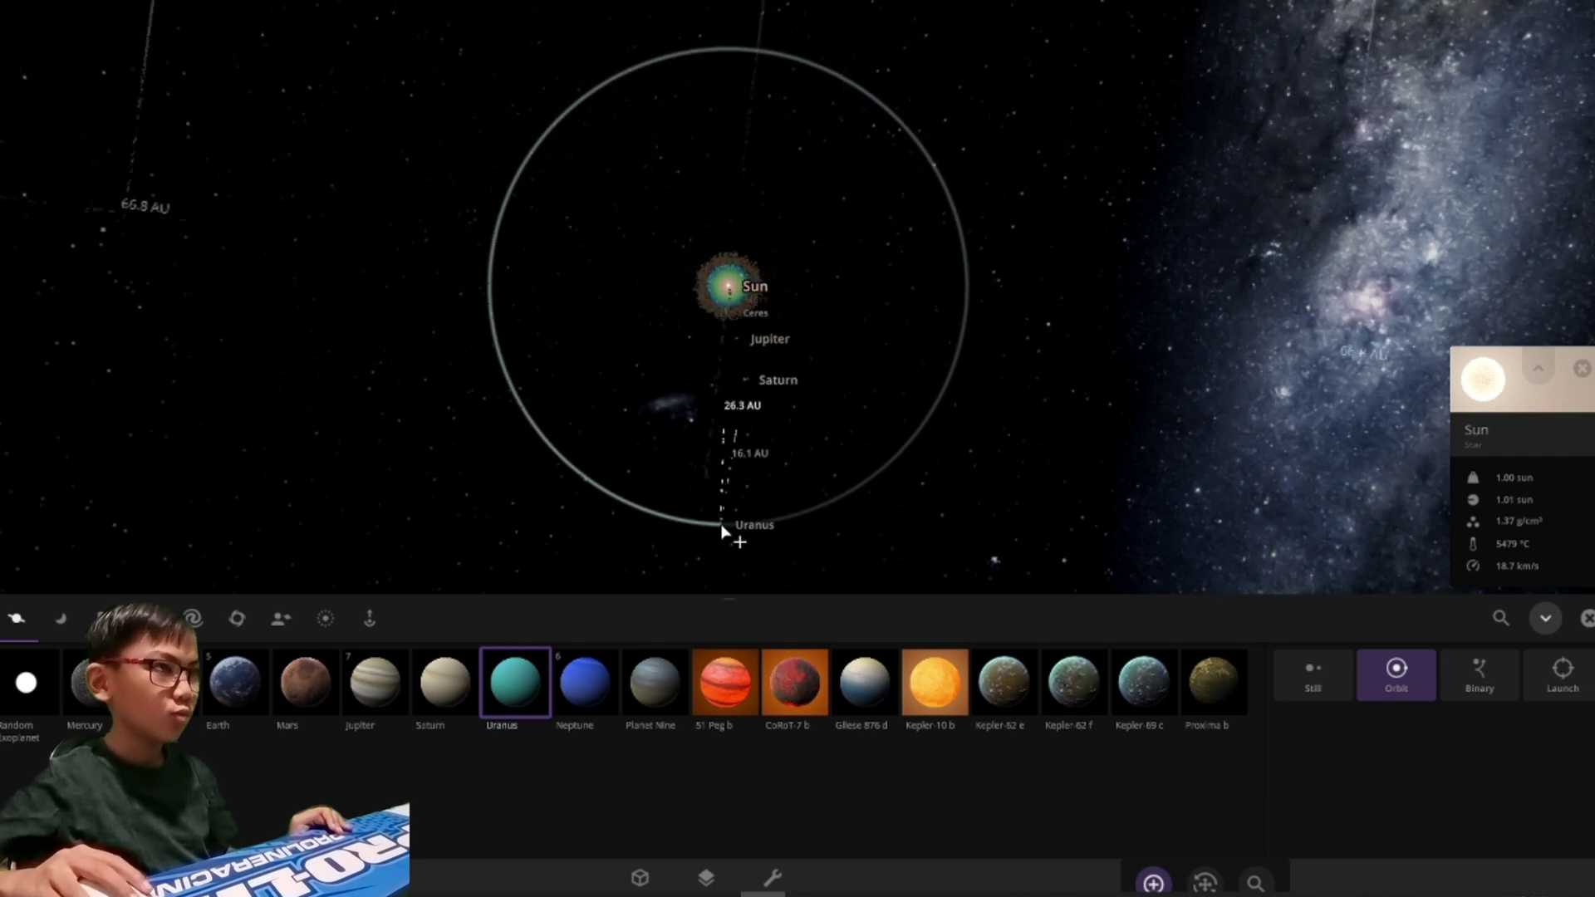
pyautogui.scroll(-5, 725, 533)
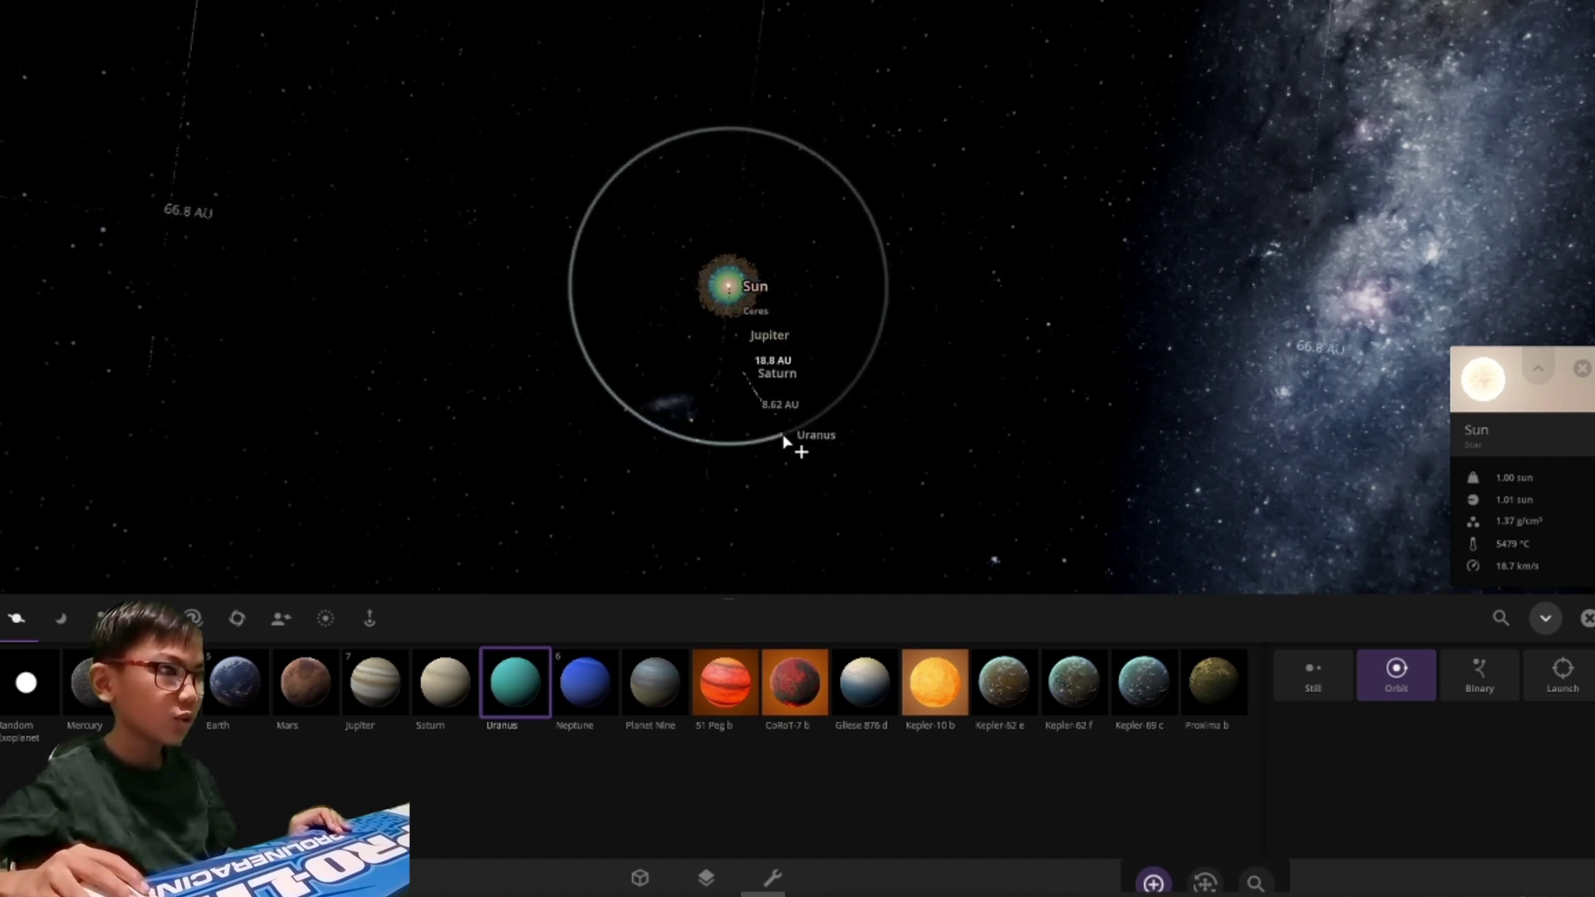
pyautogui.moveTo(788, 442); pyautogui.dragTo(786, 454)
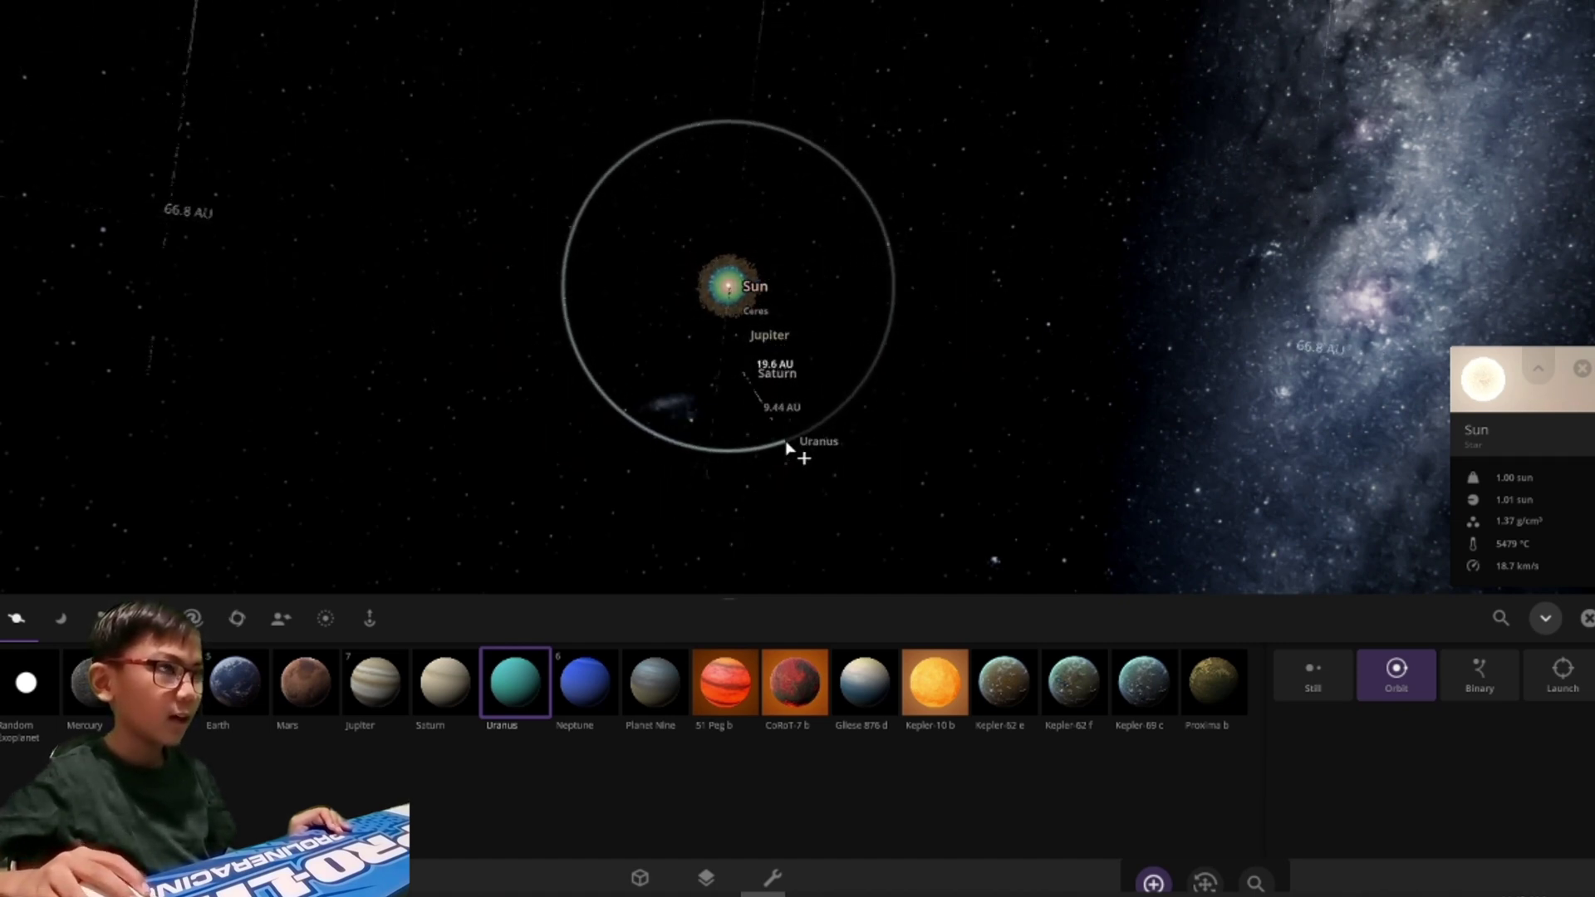
pyautogui.click(789, 449)
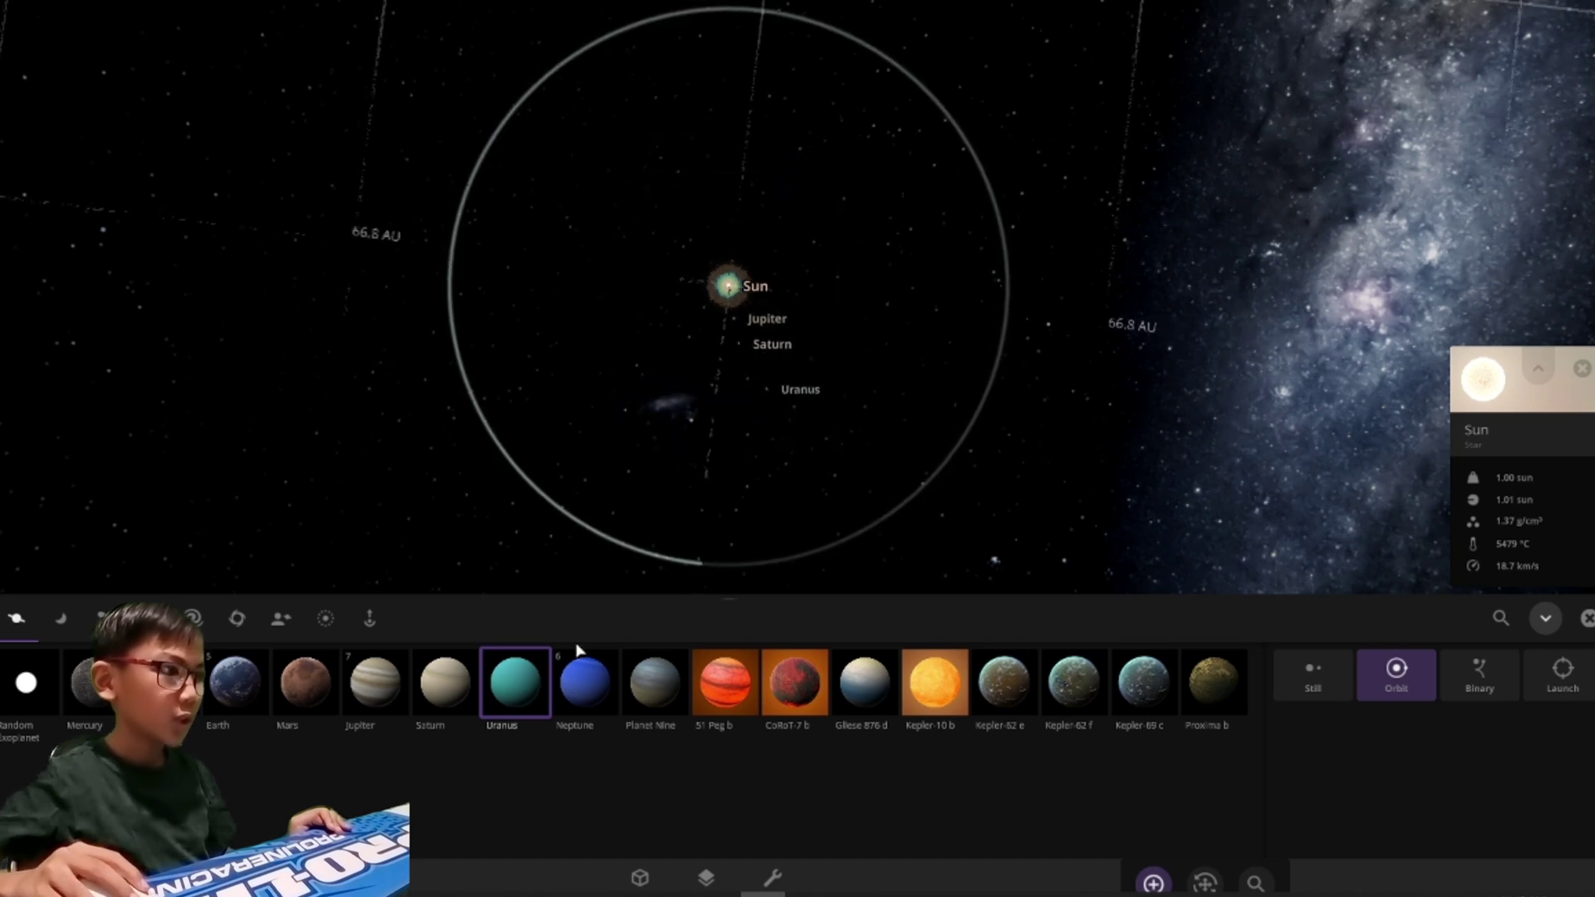
pyautogui.click(584, 679)
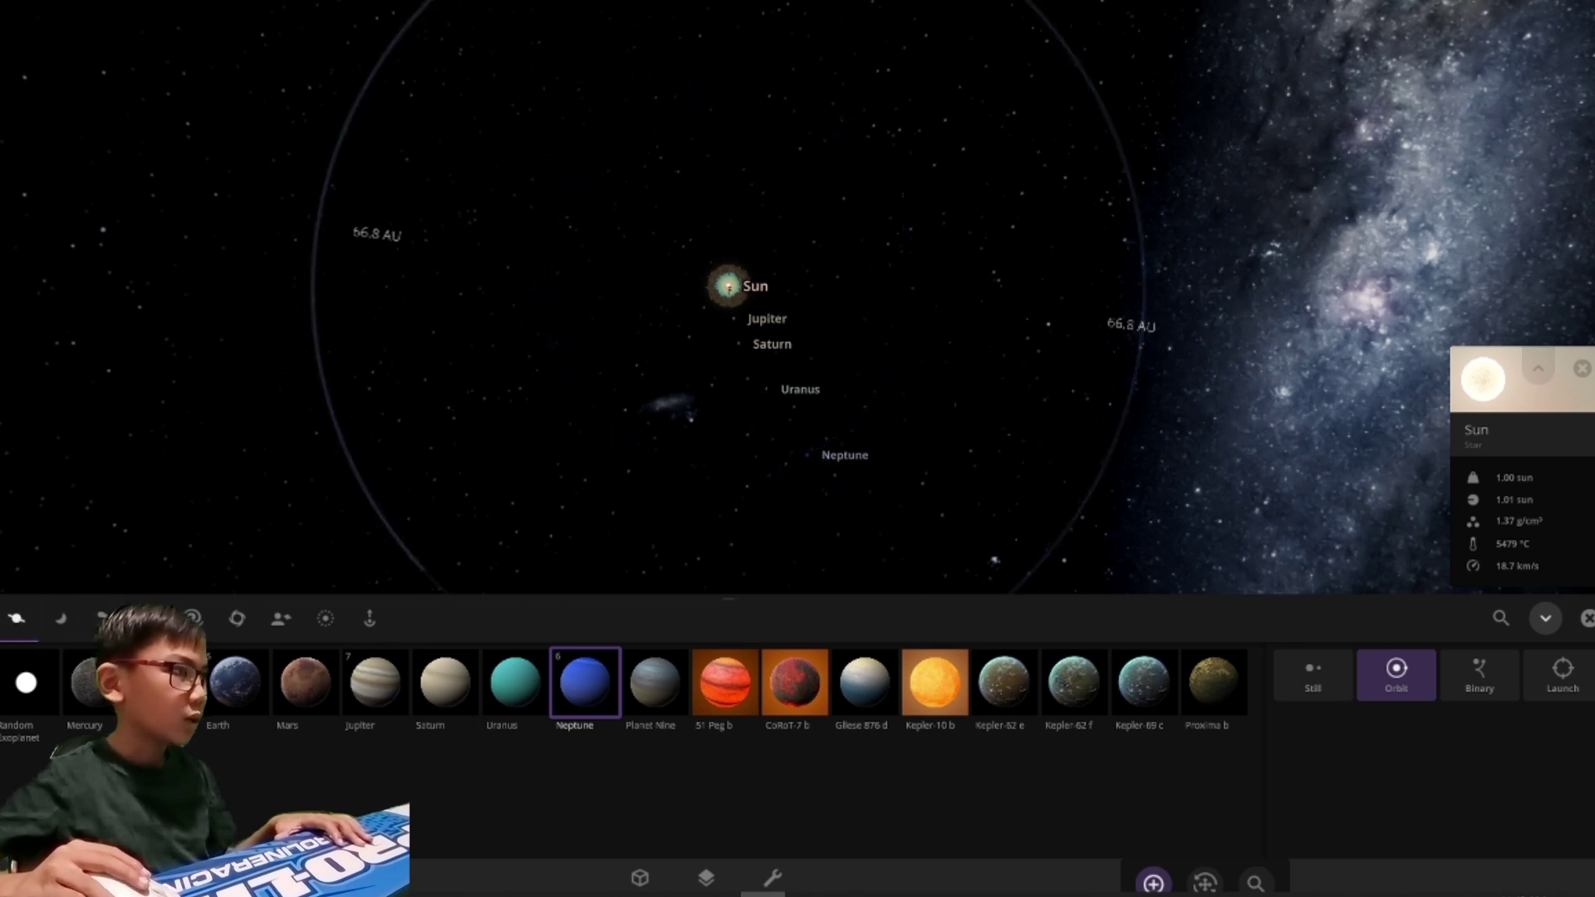
pyautogui.scroll(-2, 430, 767)
pyautogui.scroll(-2, 430, 773)
pyautogui.scroll(-2, 423, 786)
pyautogui.scroll(-2, 418, 804)
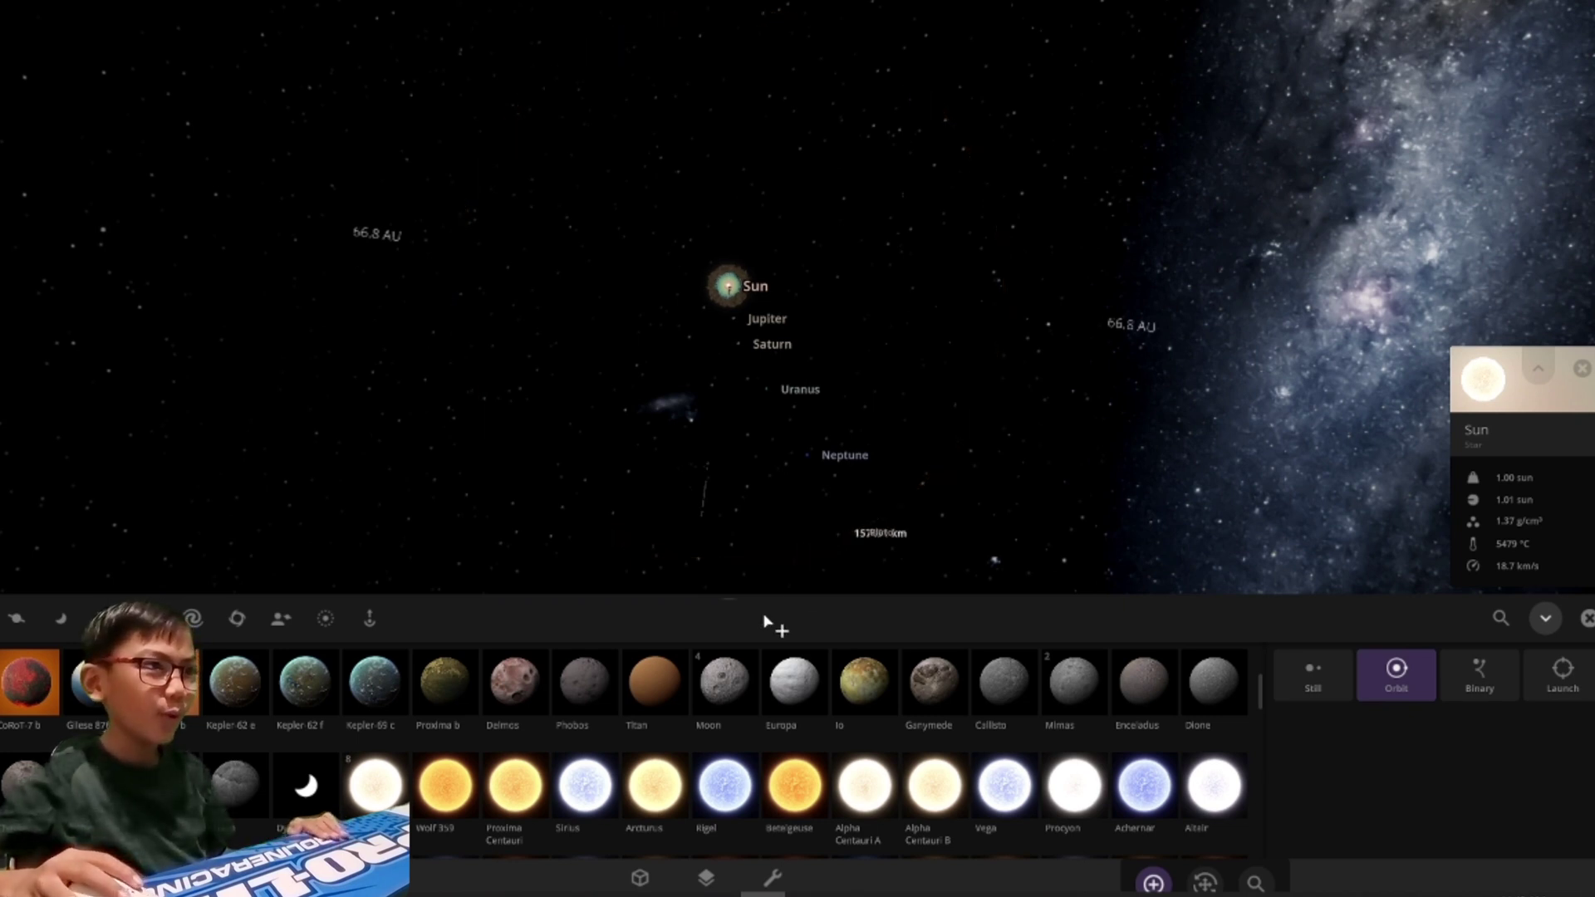
# Step: Place Makemake in the outer solar system beyond Pluto
pyautogui.moveTo(914, 525); pyautogui.dragTo(769, 577)
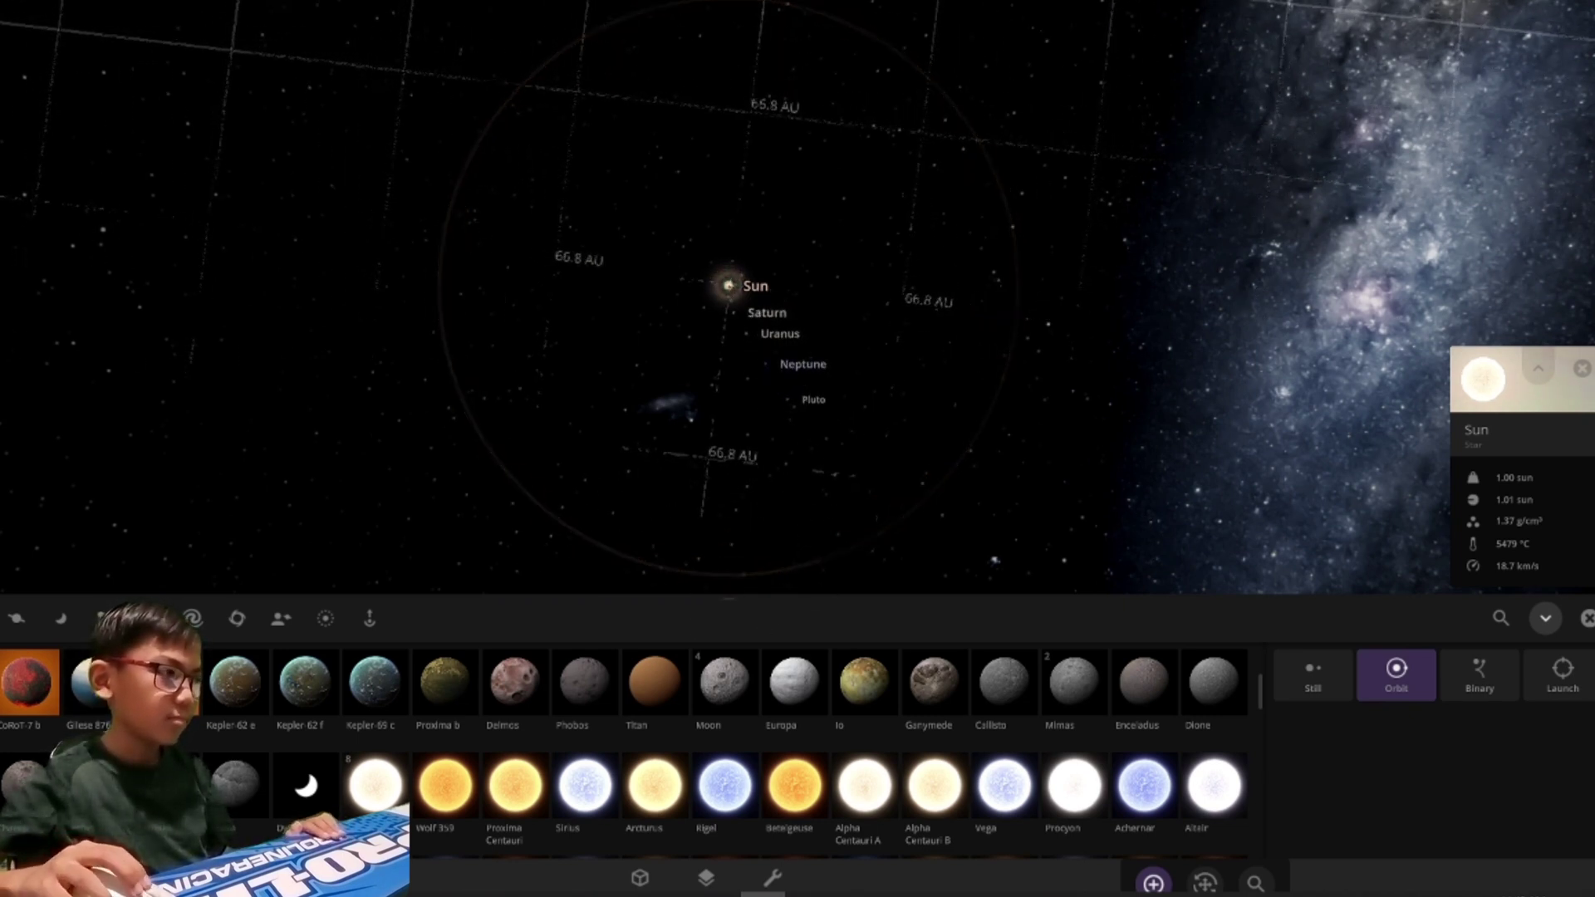
pyautogui.scroll(-3, 623, 748)
pyautogui.scroll(-3, 623, 748)
pyautogui.scroll(-3, 624, 748)
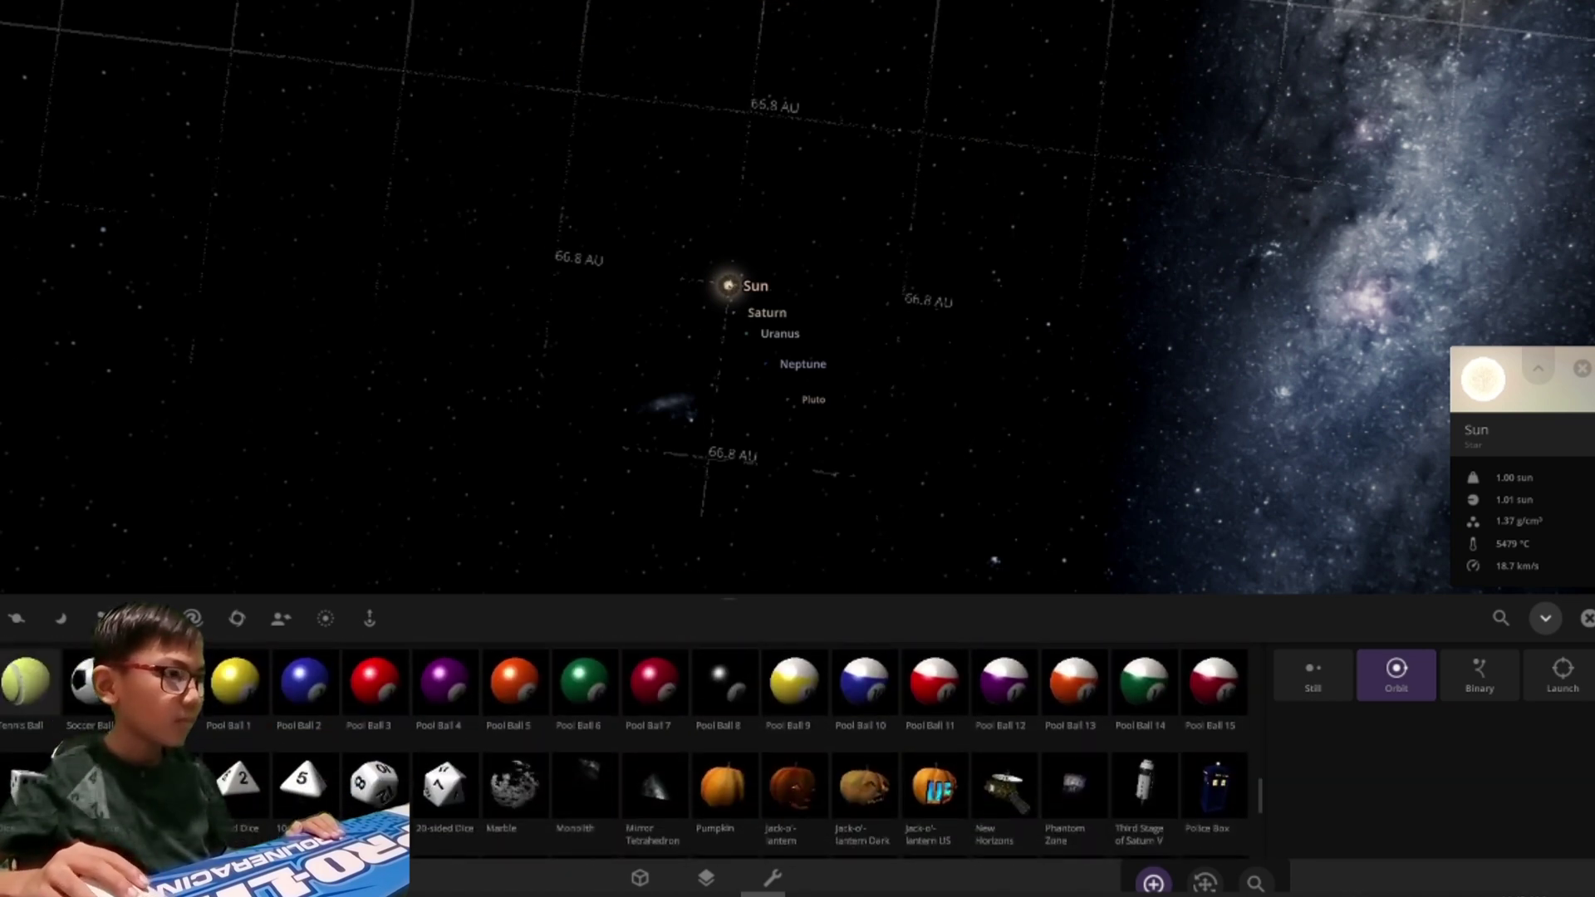
pyautogui.scroll(-2, 613, 864)
pyautogui.scroll(-2, 585, 798)
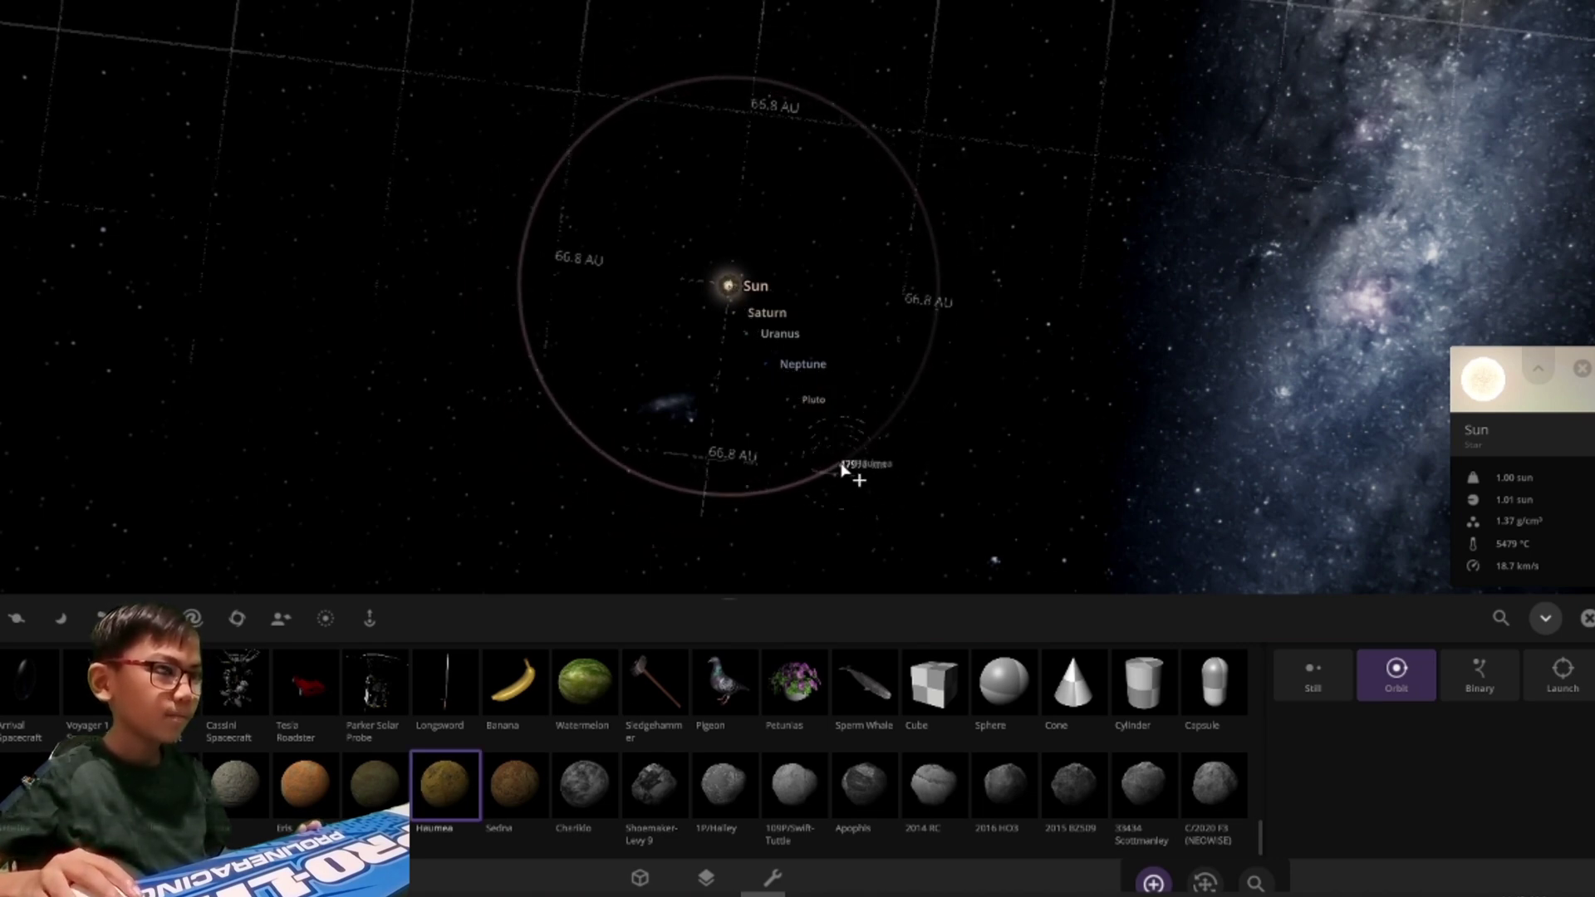
pyautogui.click(379, 798)
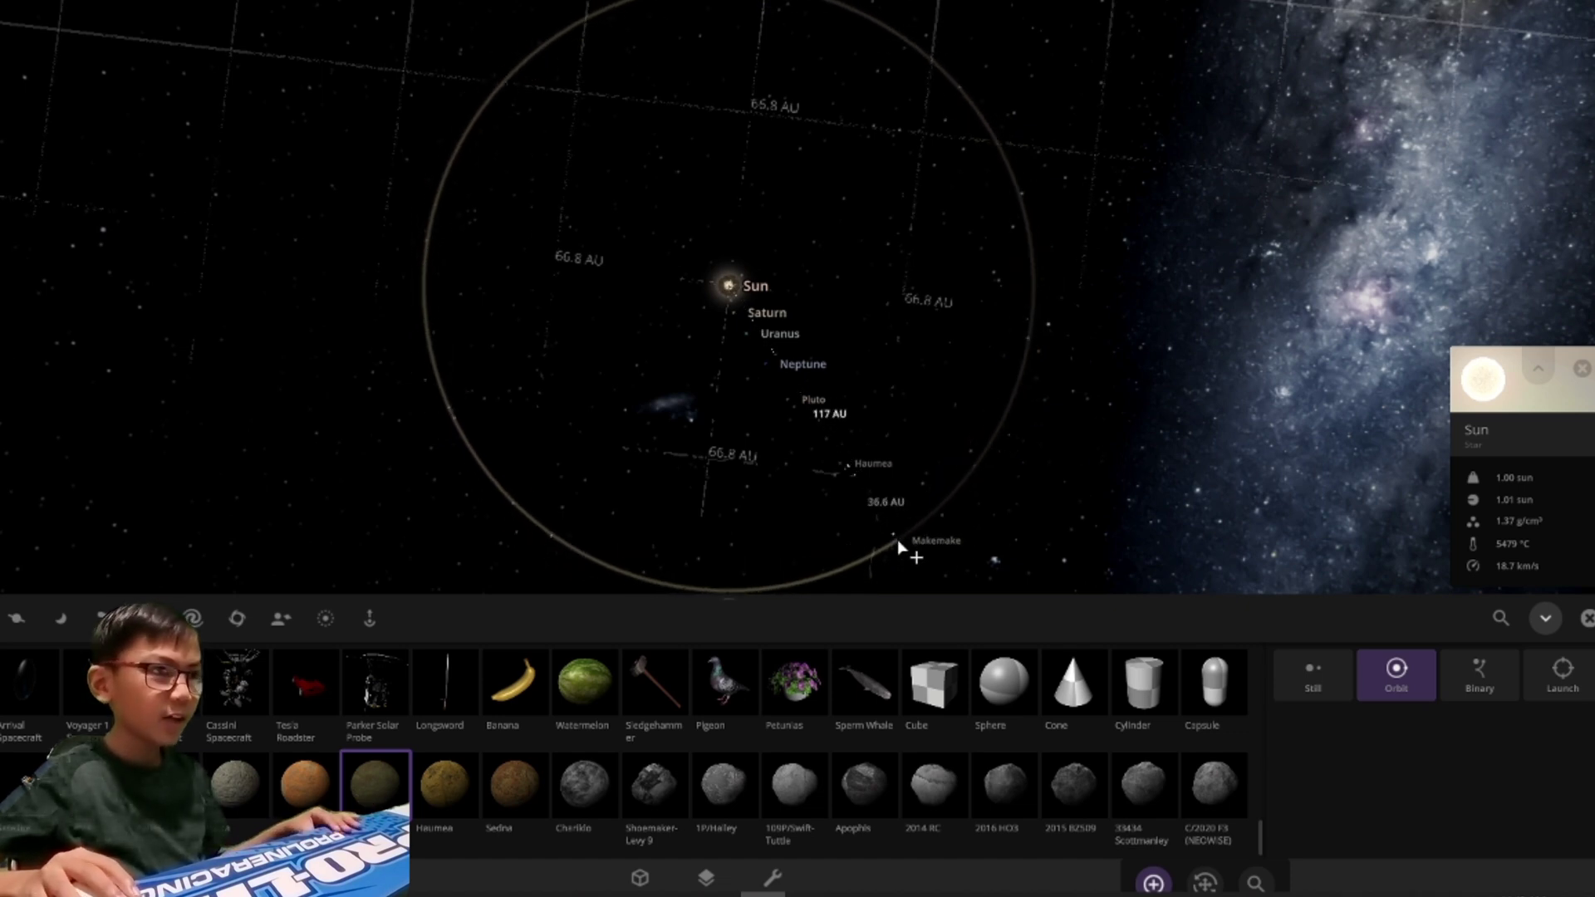
pyautogui.click(899, 545)
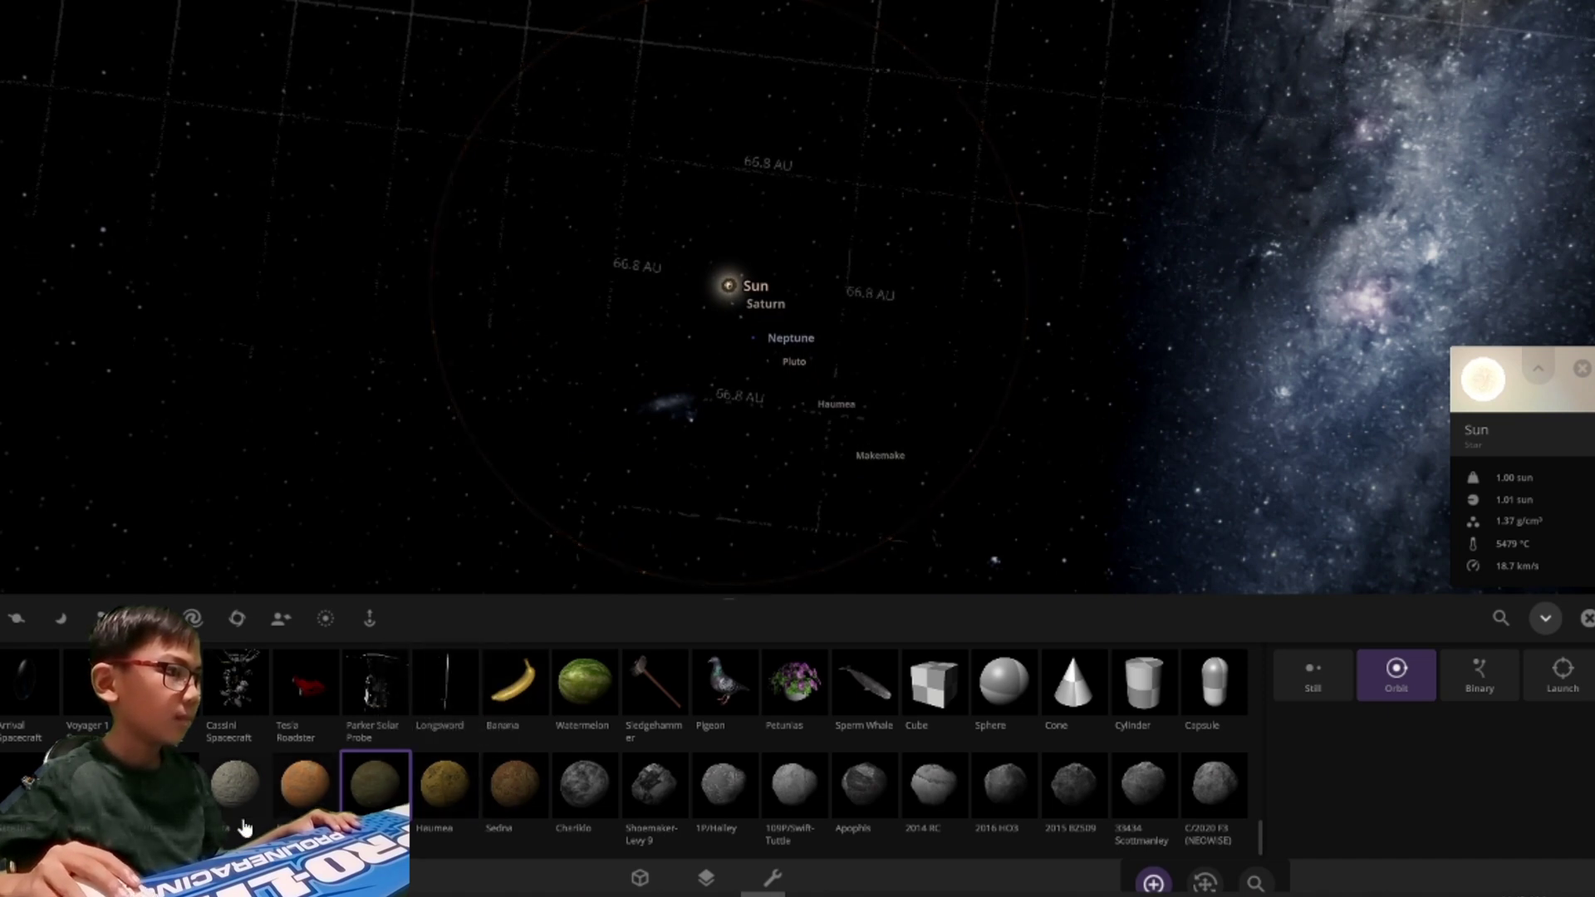
# Step: Place Eris in the outer system and Sedna at its far edge
pyautogui.click(306, 785)
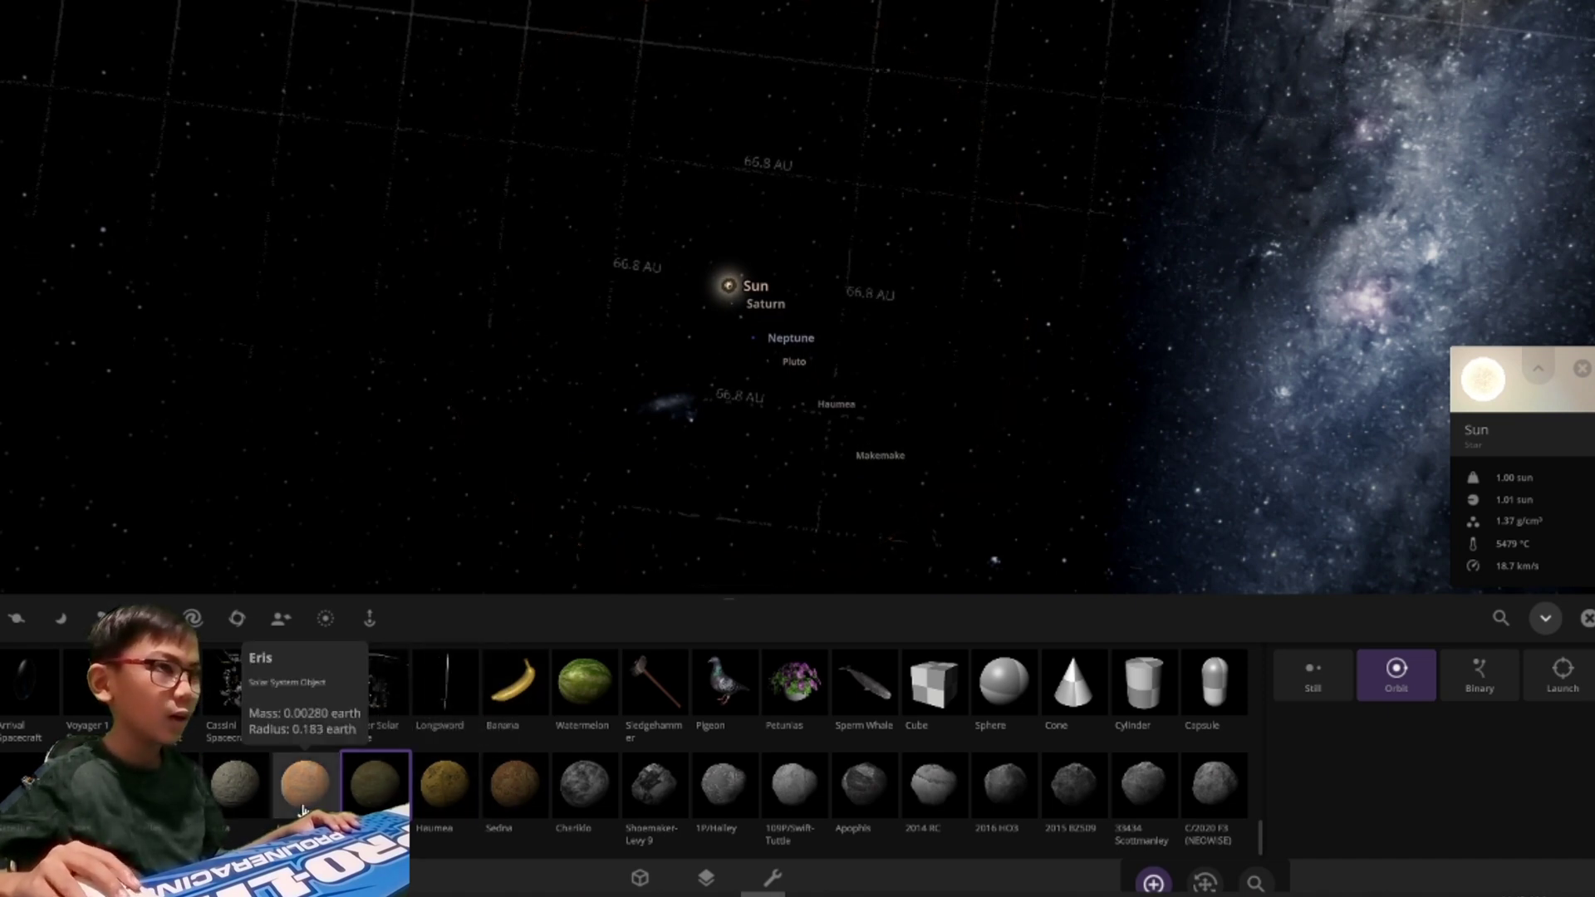
pyautogui.click(915, 533)
pyautogui.click(515, 786)
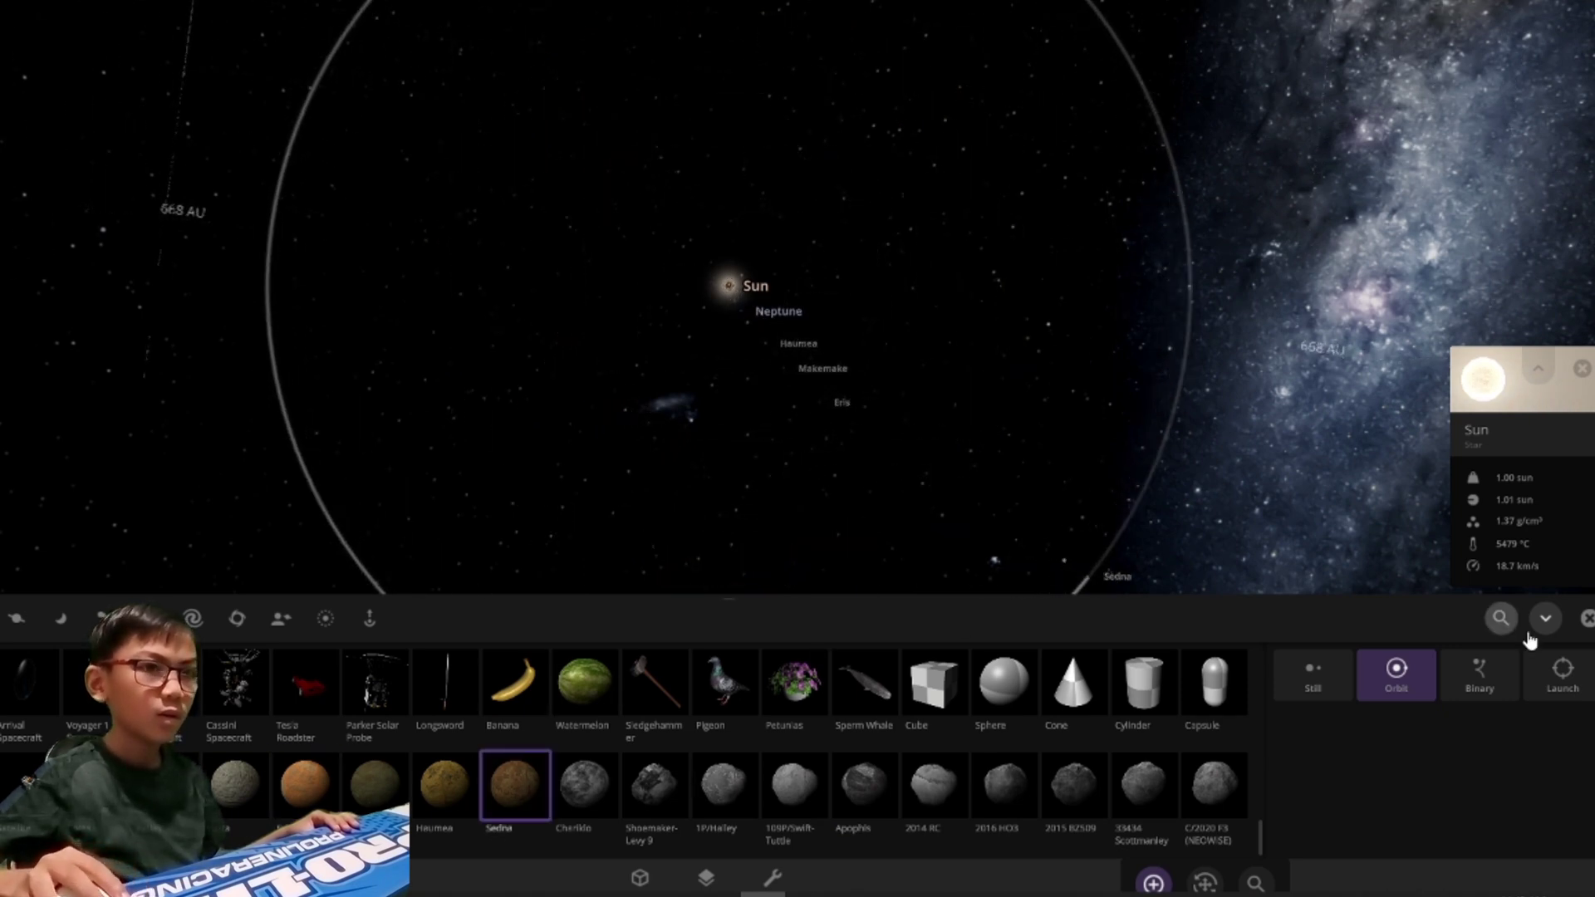
pyautogui.click(1170, 657)
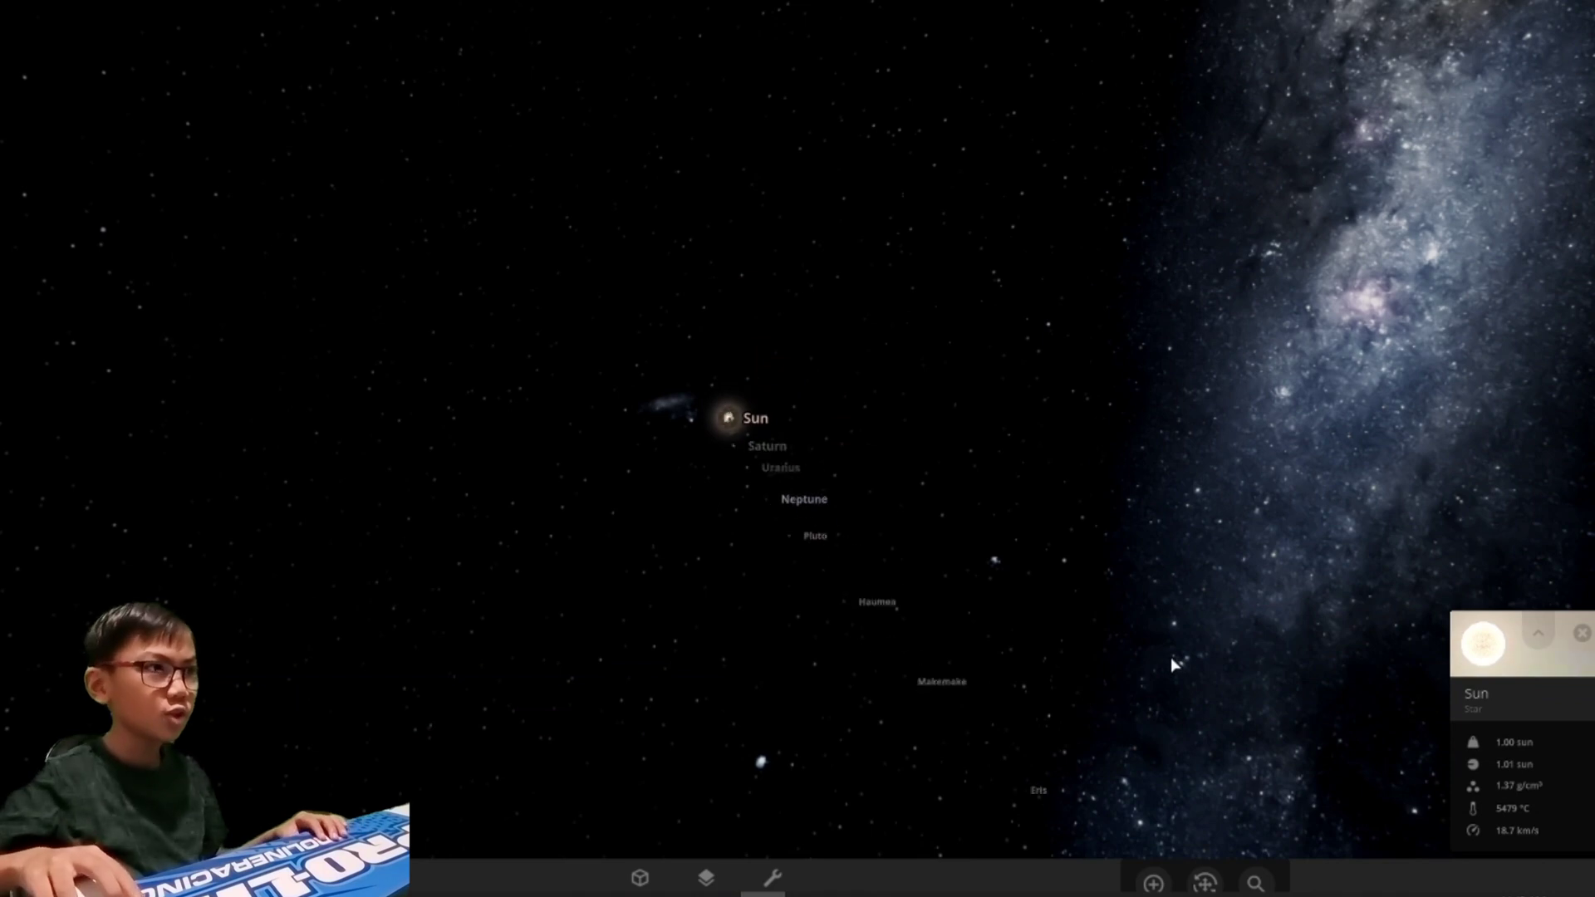
pyautogui.scroll(5, 1170, 657)
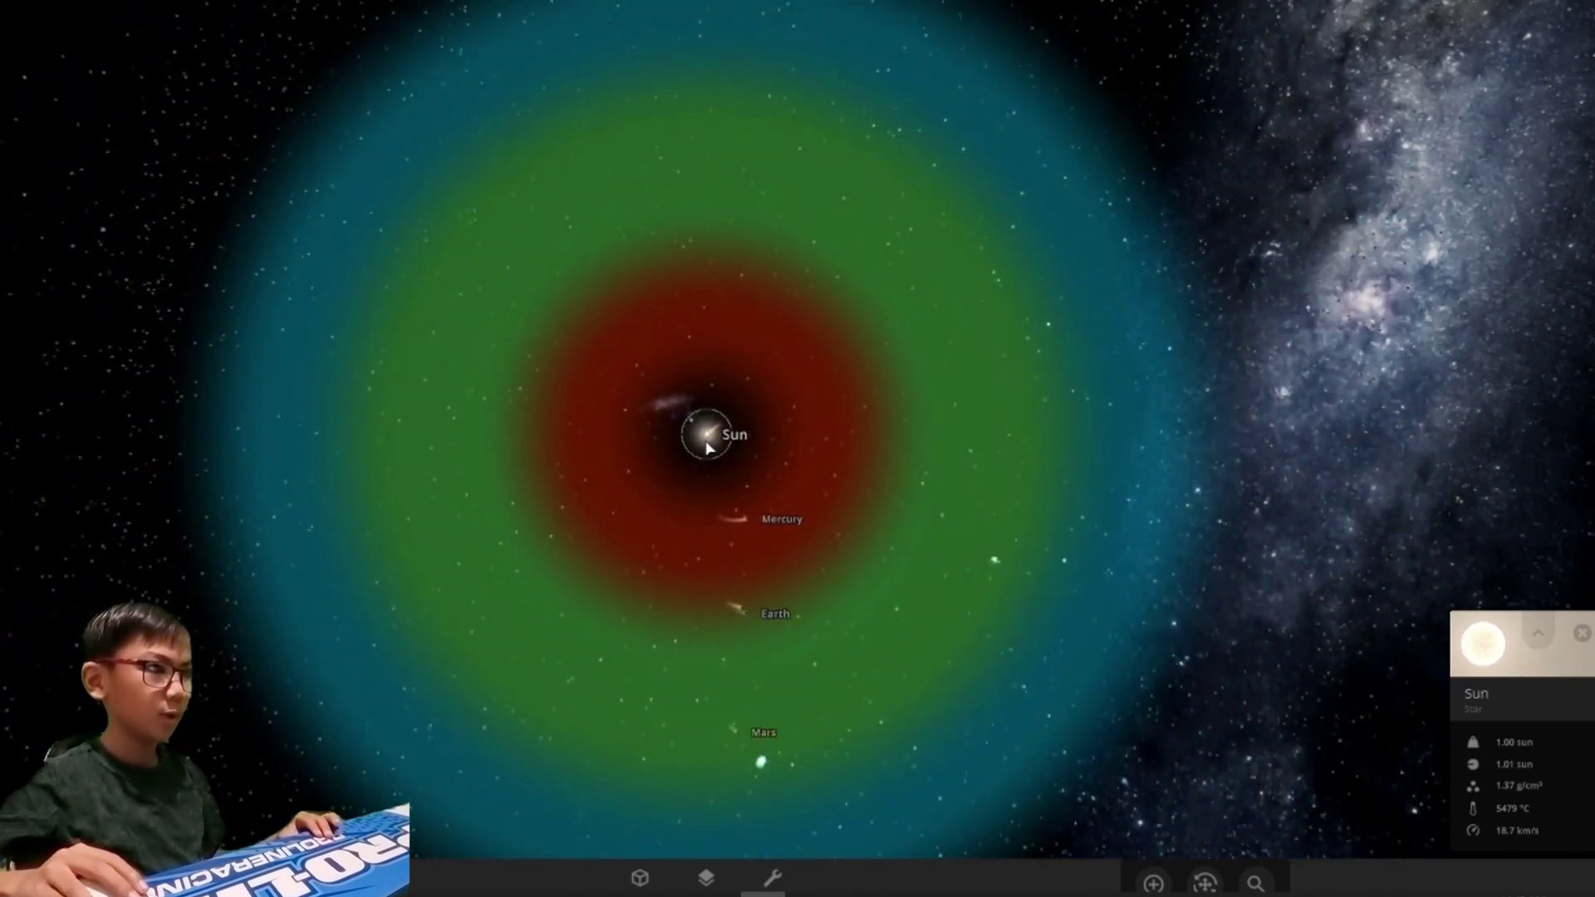
pyautogui.scroll(-8, 757, 708)
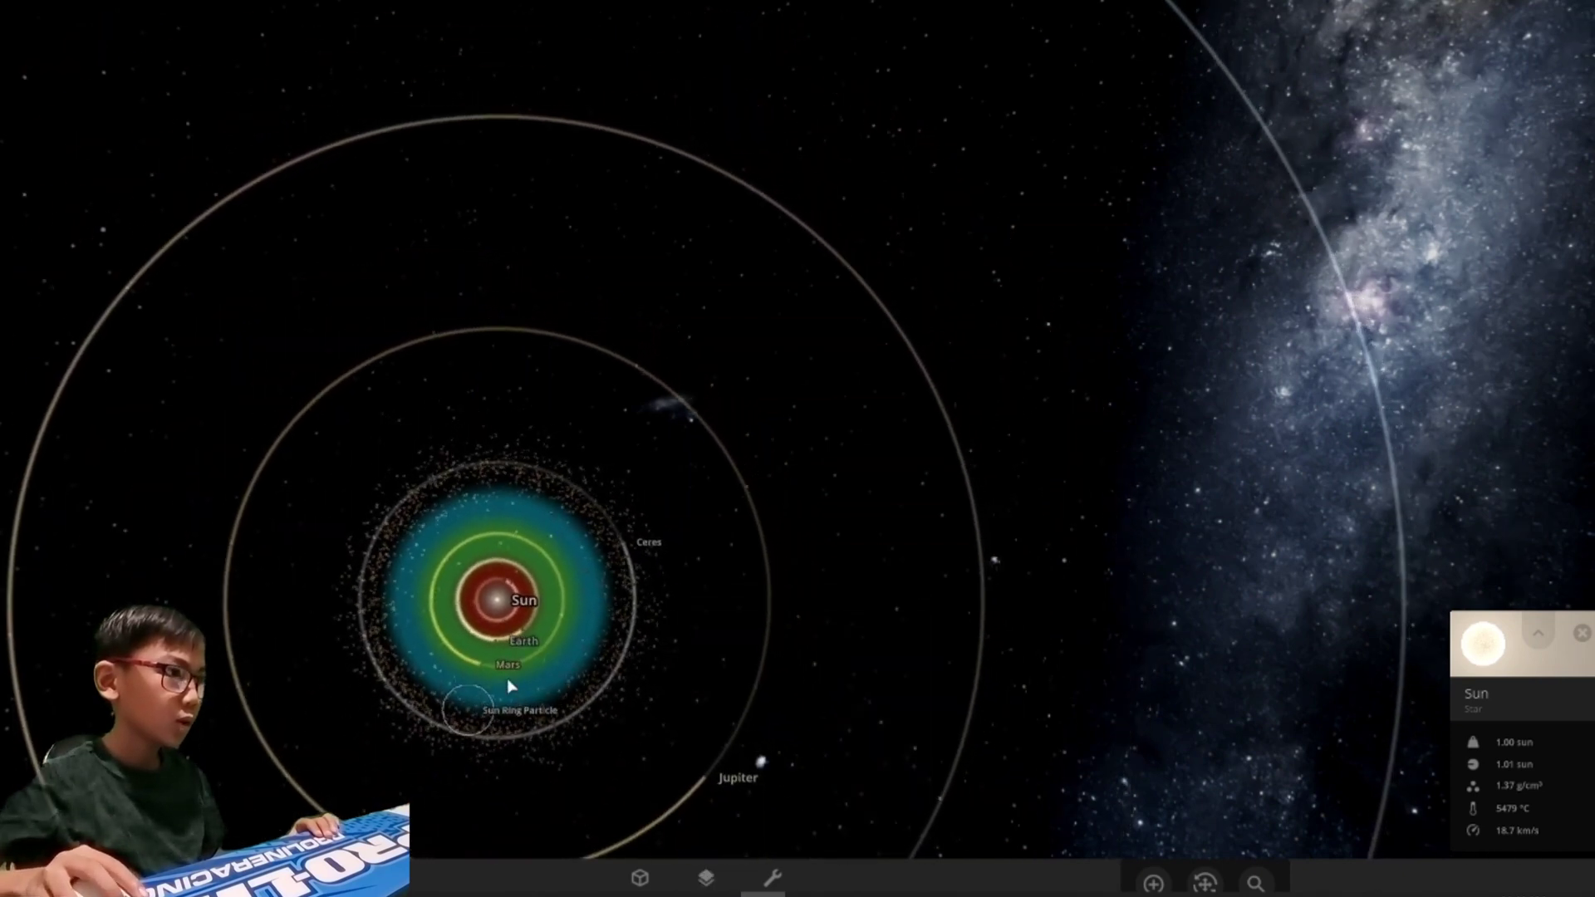
# Step: Delete Earth from the system with the Delete tool
pyautogui.click(772, 878)
pyautogui.click(711, 673)
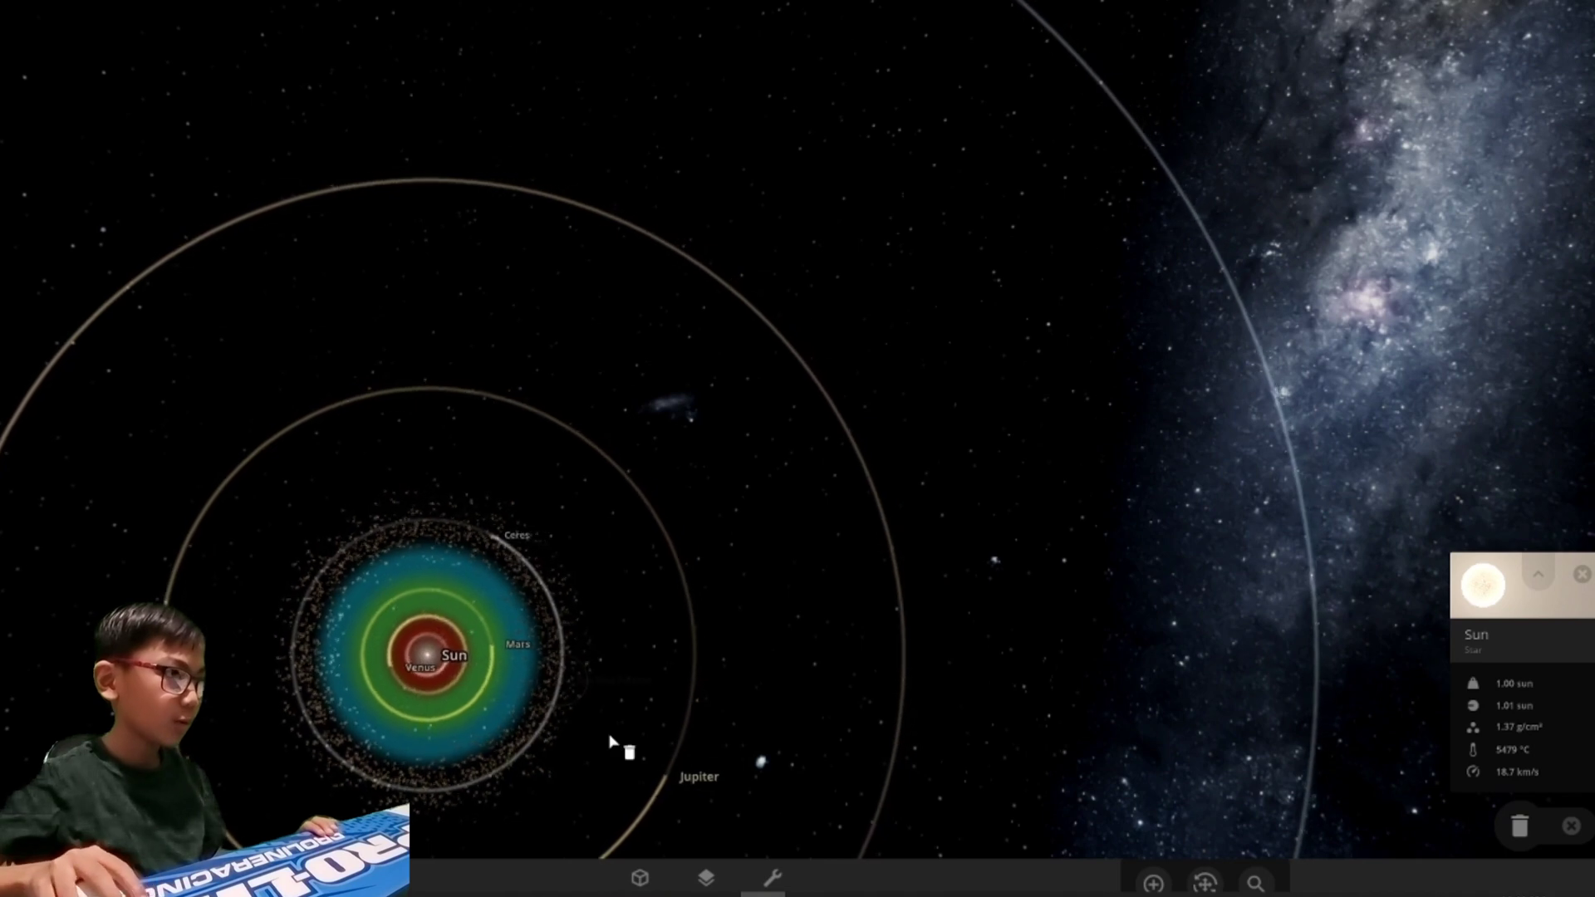
pyautogui.click(435, 615)
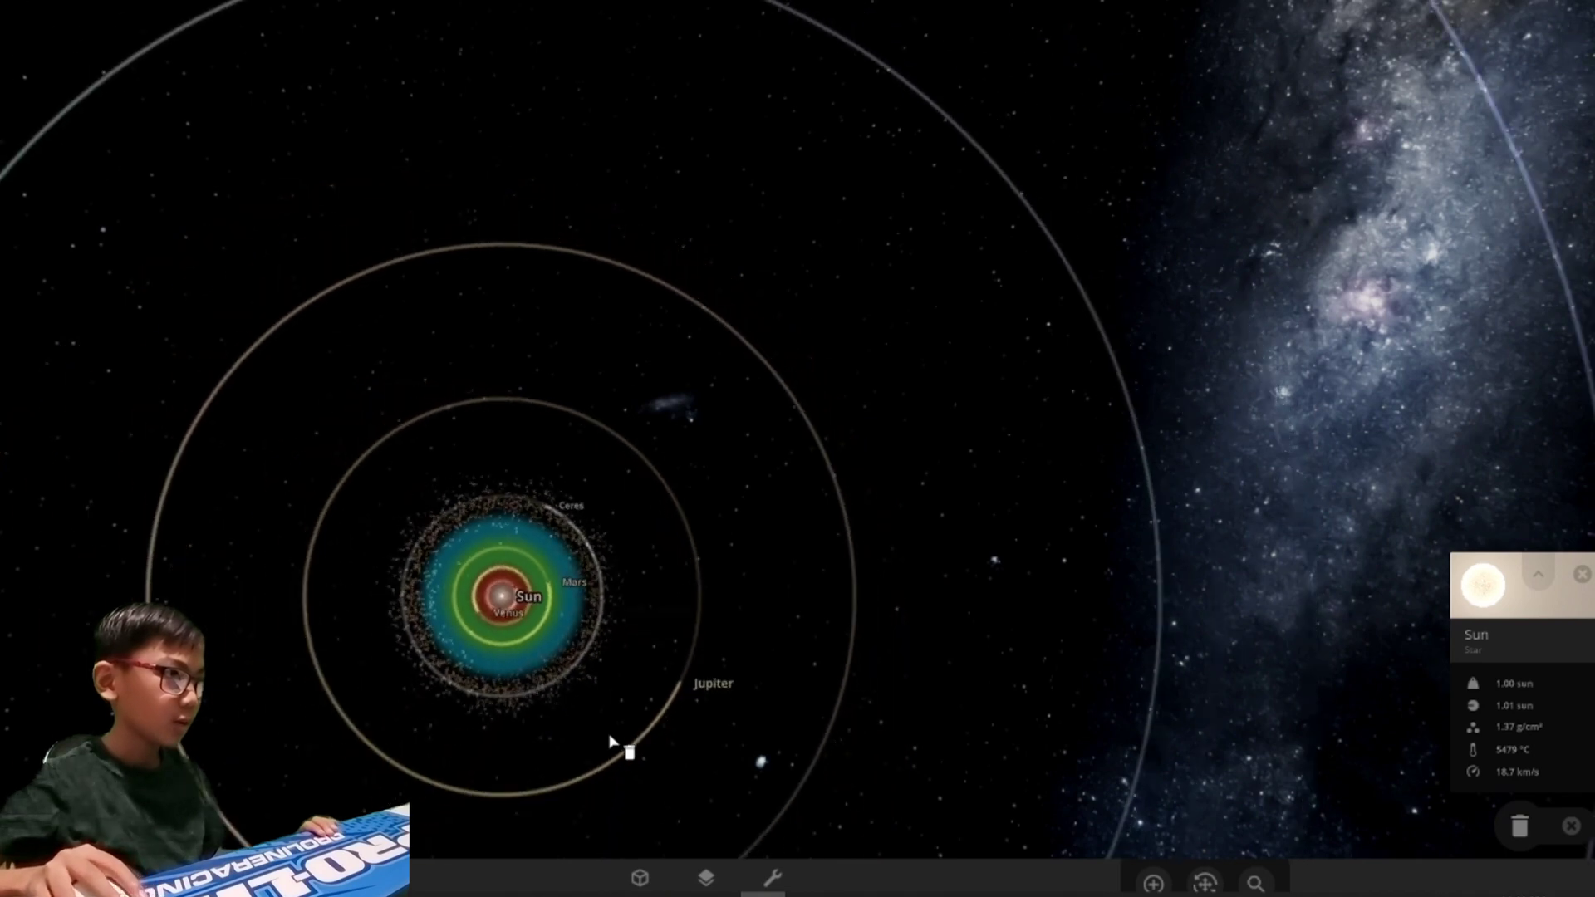
# Step: Place a new Earth in orbit near the Sun from the planets catalogue
pyautogui.click(770, 879)
pyautogui.click(643, 571)
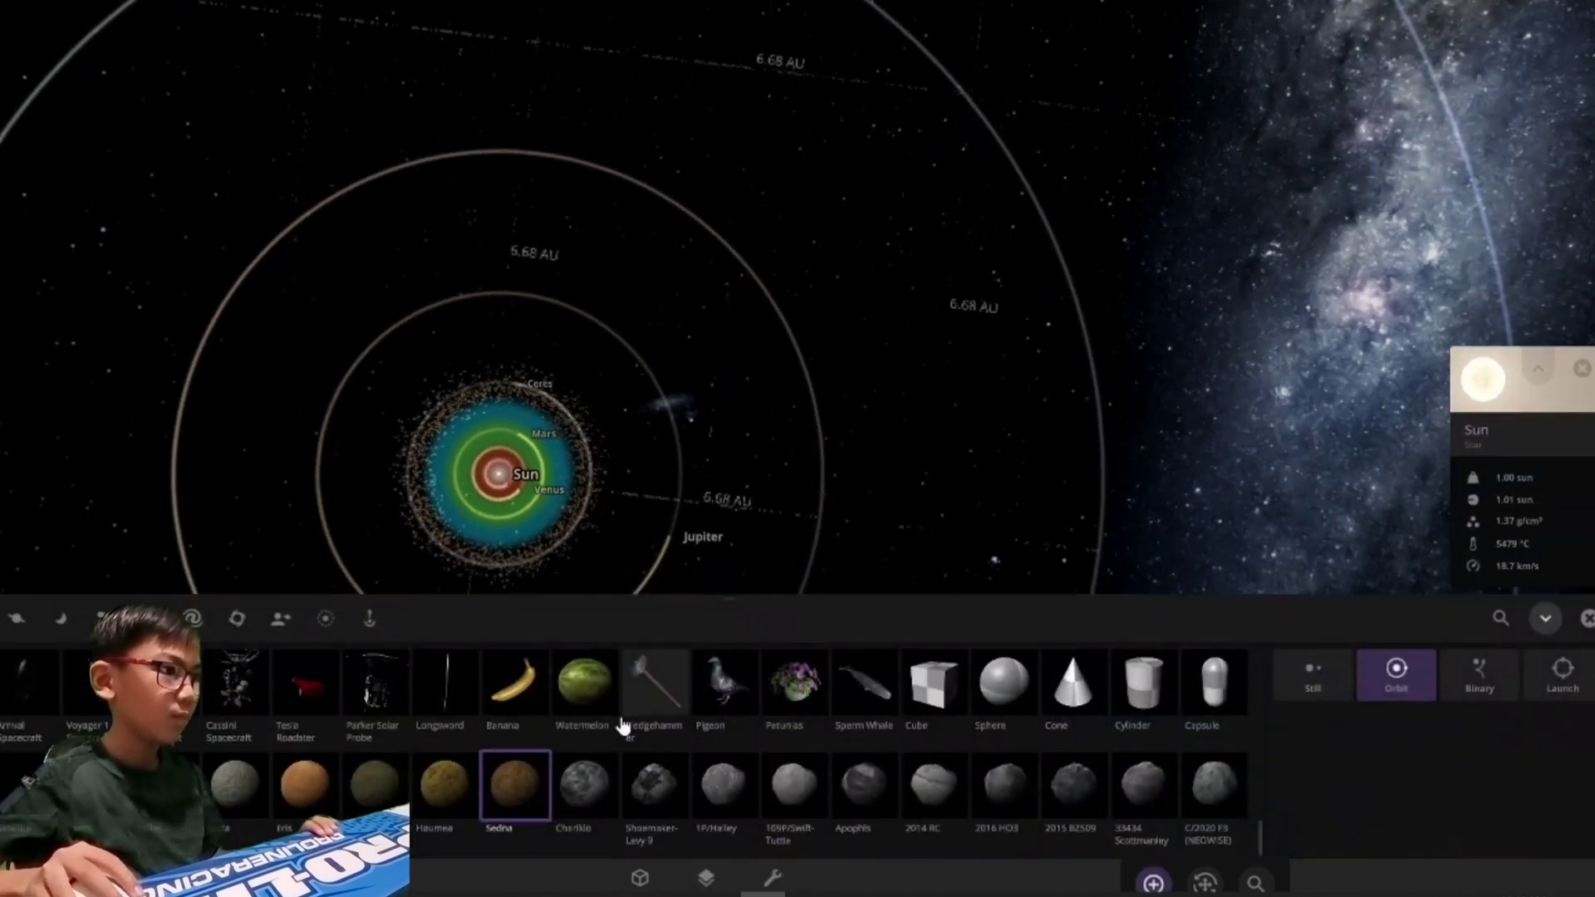
pyautogui.scroll(5, 434, 771)
pyautogui.scroll(3, 561, 761)
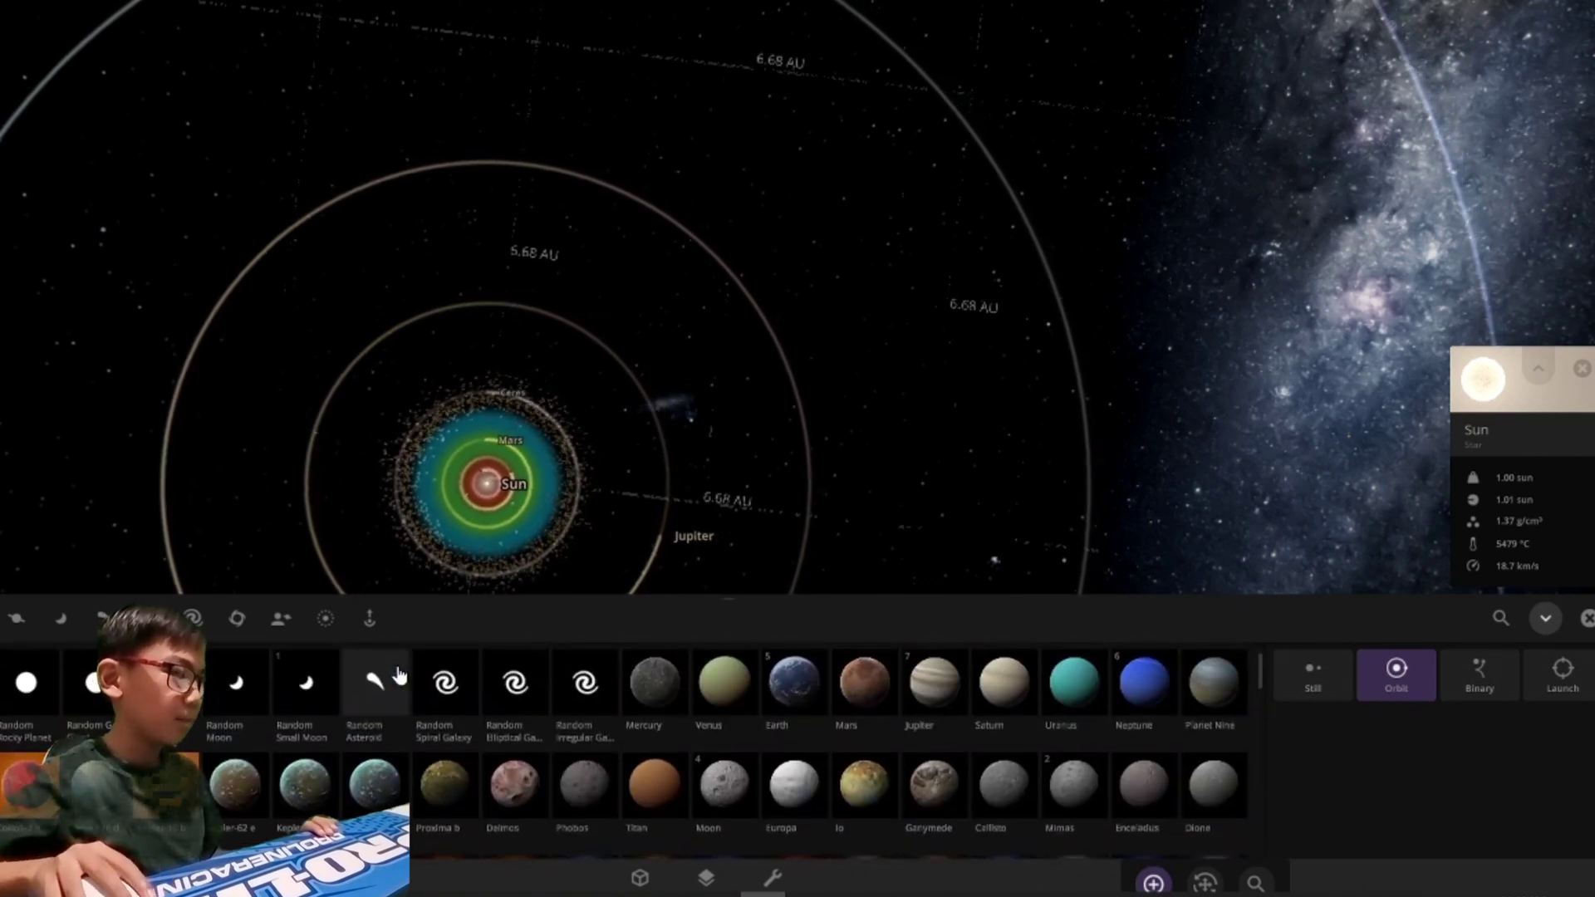
pyautogui.click(793, 682)
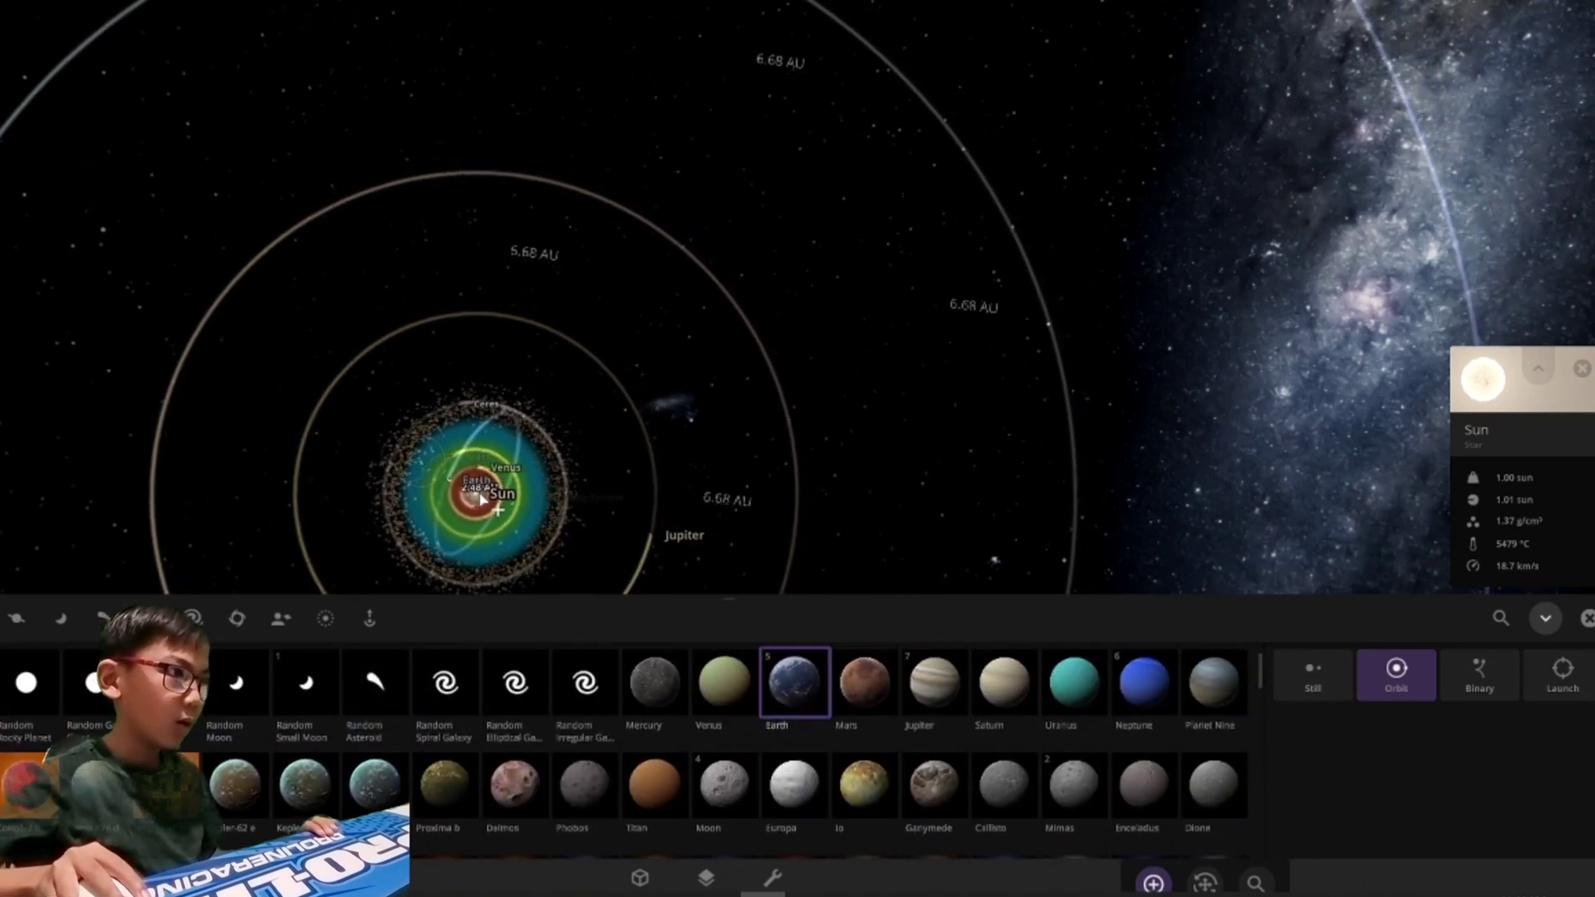
pyautogui.click(508, 523)
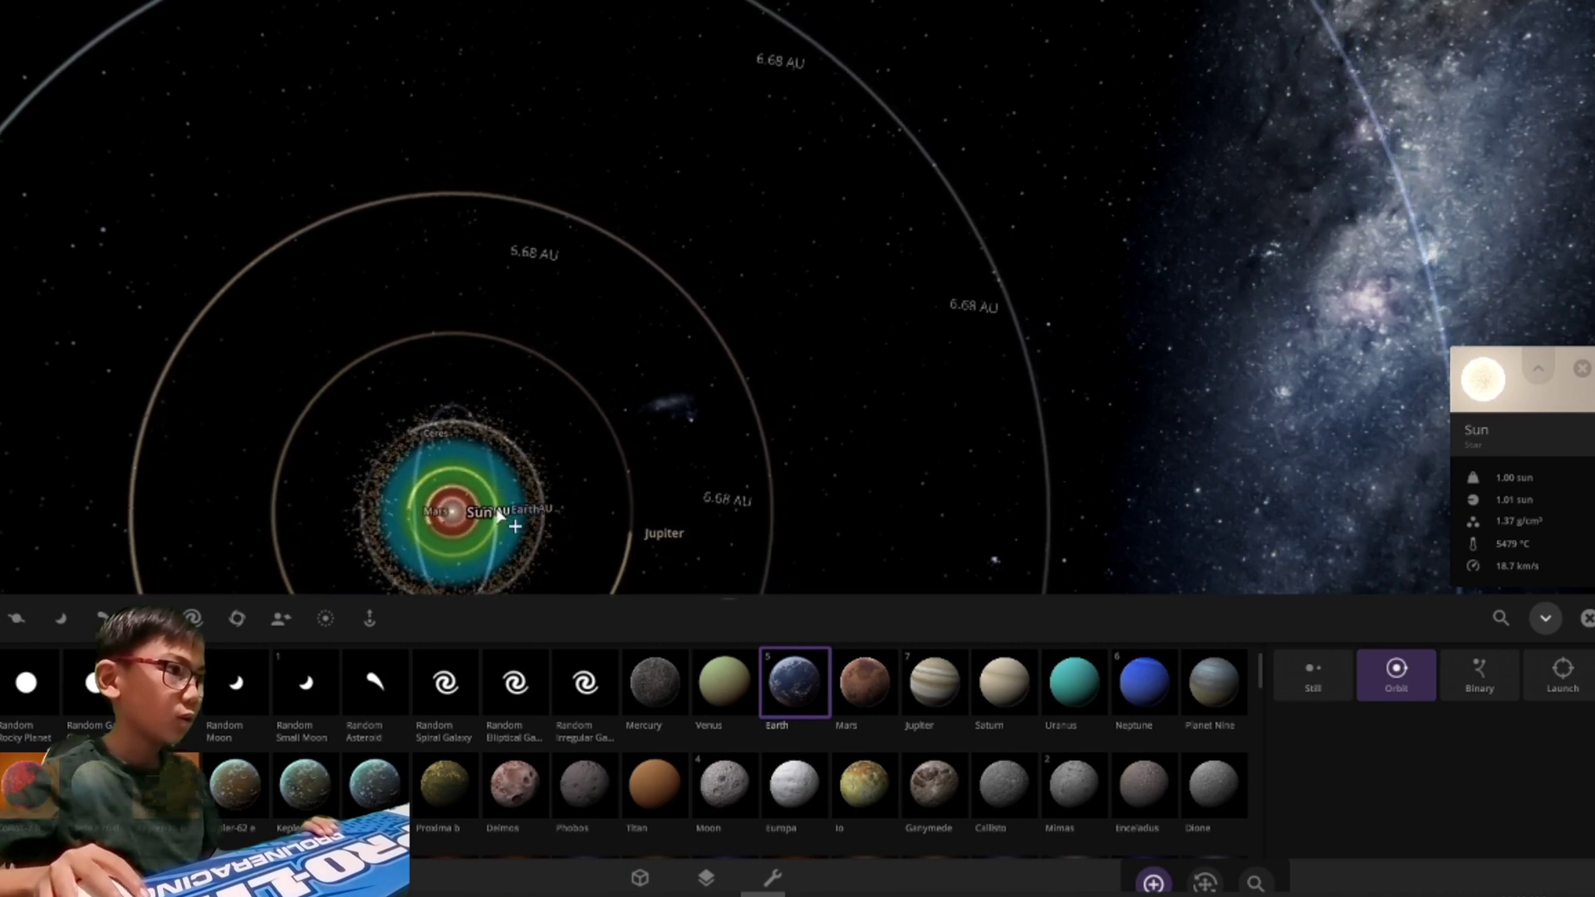
# Step: Close the catalogue and centre the tilted view on the Sun
pyautogui.click(797, 563)
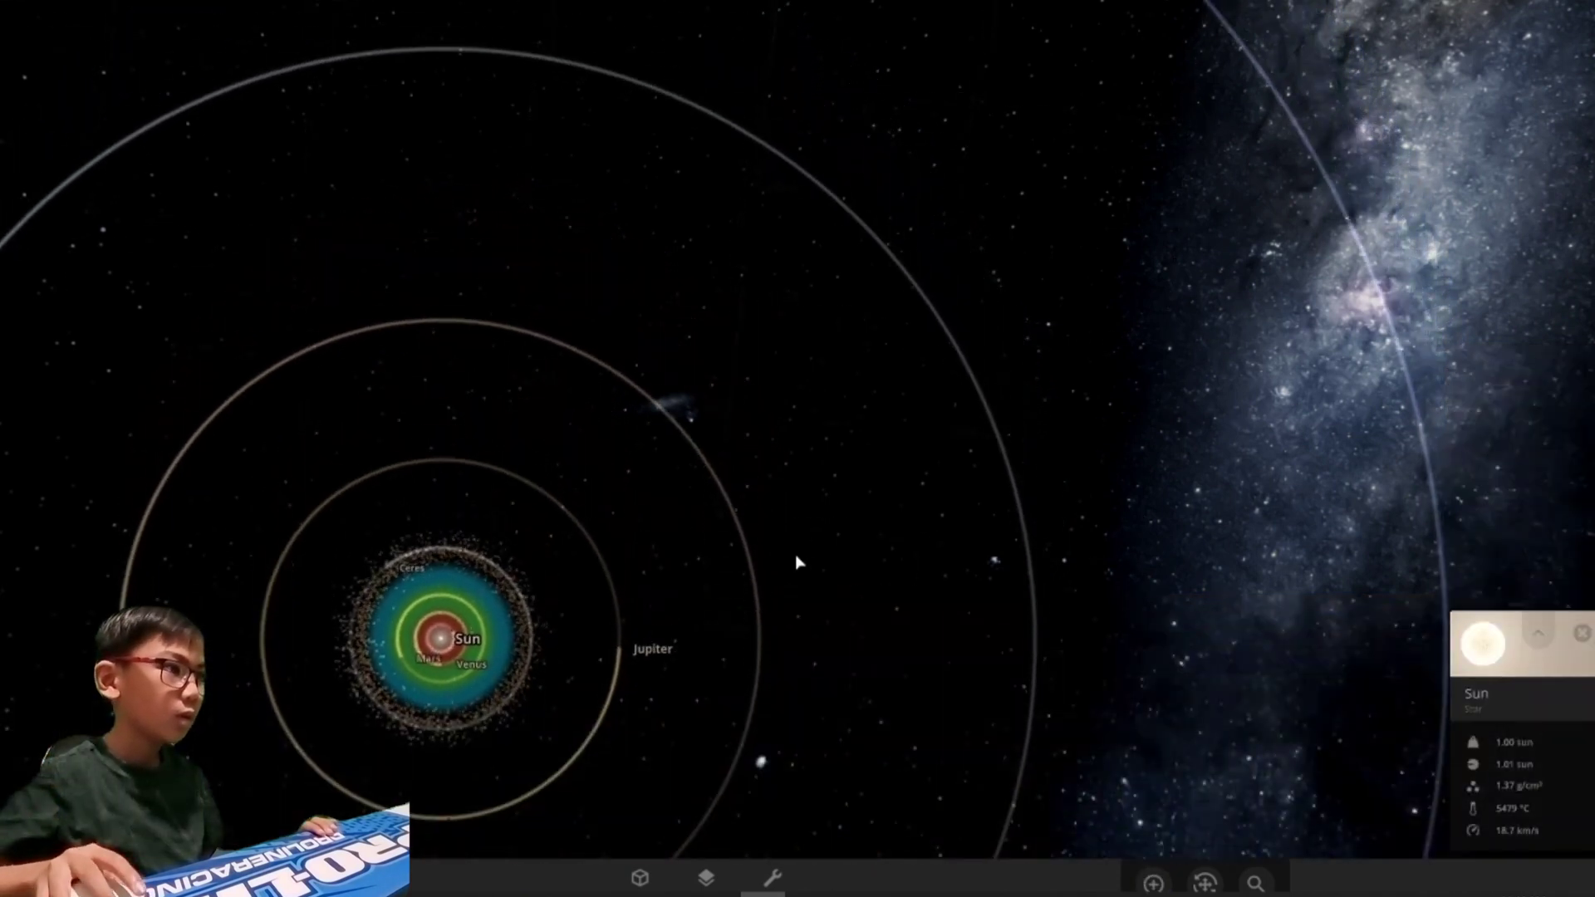
pyautogui.scroll(-5, 798, 563)
pyautogui.moveTo(694, 698)
pyautogui.mouseDown()
pyautogui.moveTo(787, 520)
pyautogui.moveTo(785, 630)
pyautogui.moveTo(638, 629)
pyautogui.mouseUp()
pyautogui.scroll(-3, 787, 520)
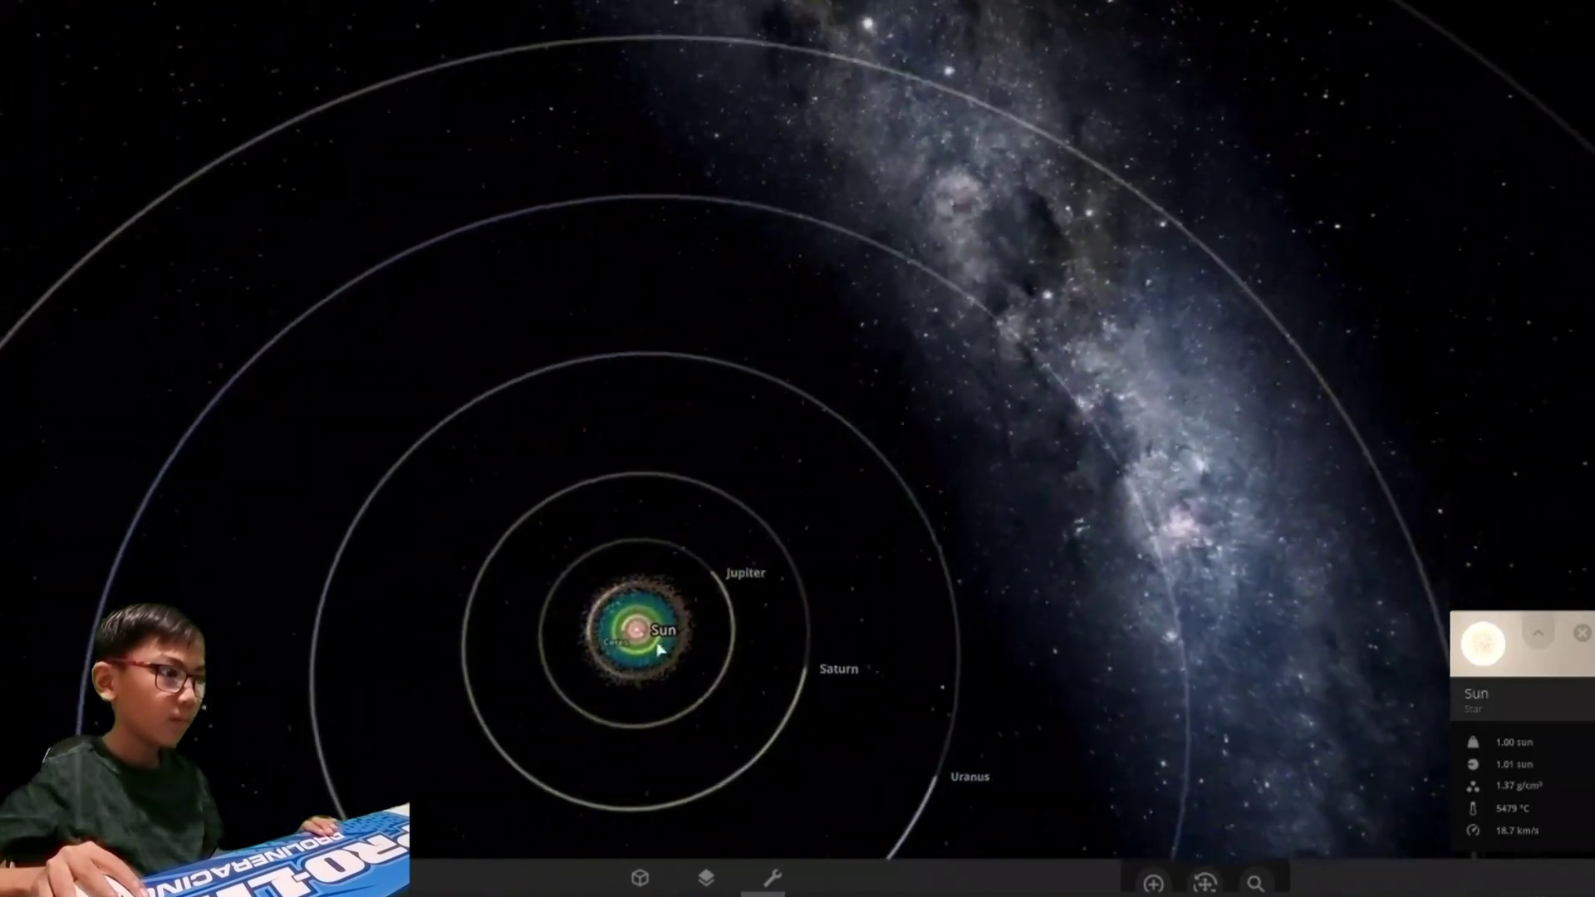
pyautogui.doubleClick(638, 634)
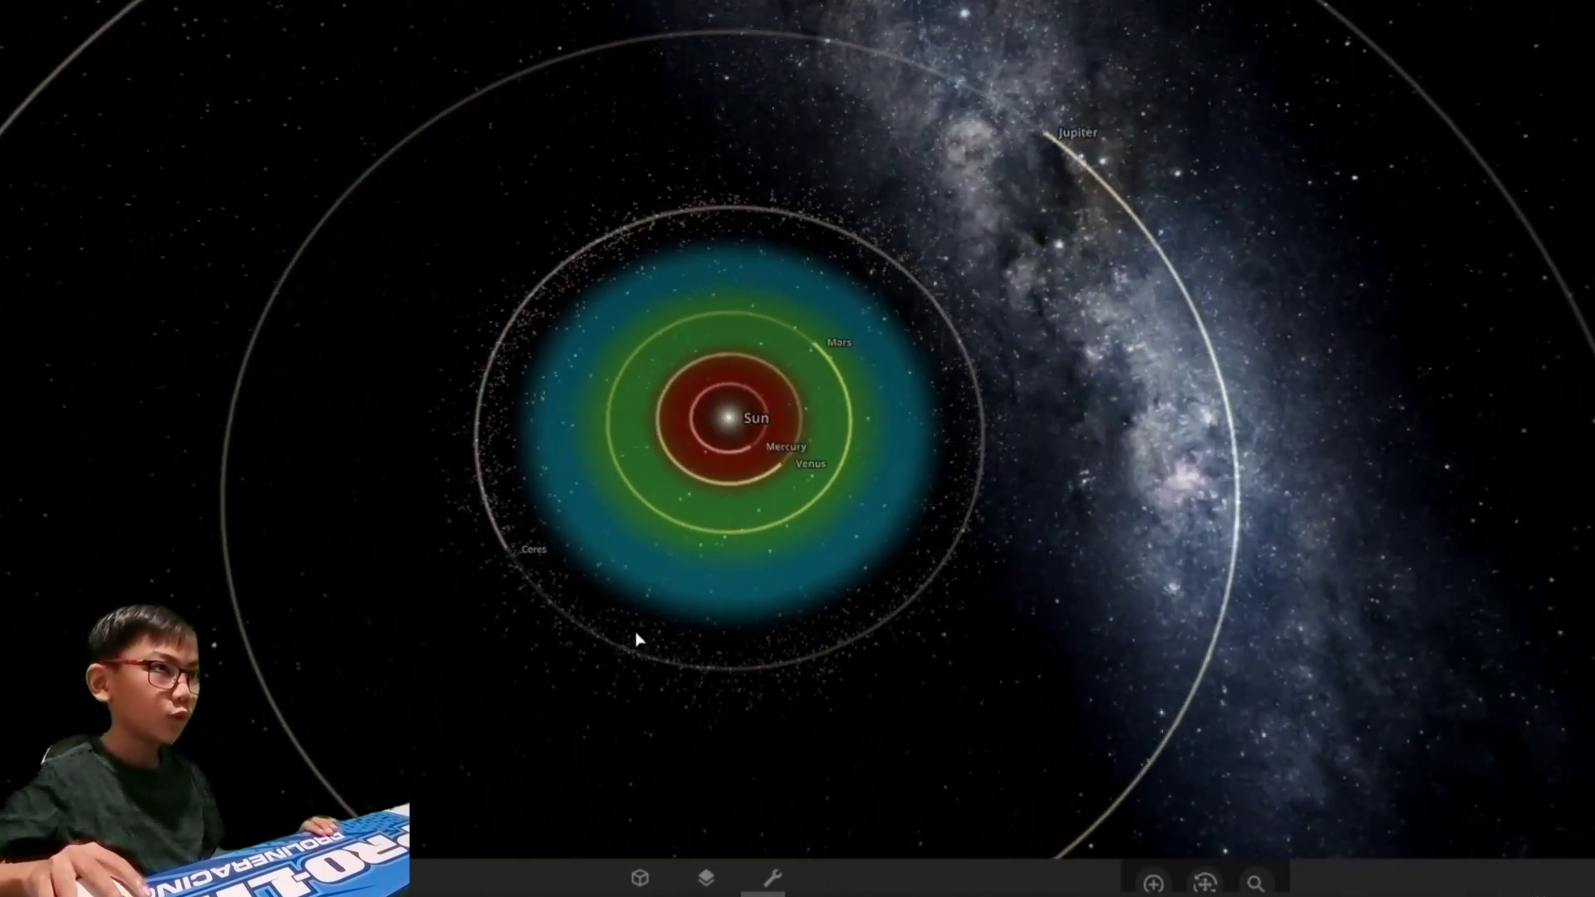
# Step: Toggle the Add catalogue from the tools to leave just the solar system on screen
pyautogui.click(776, 879)
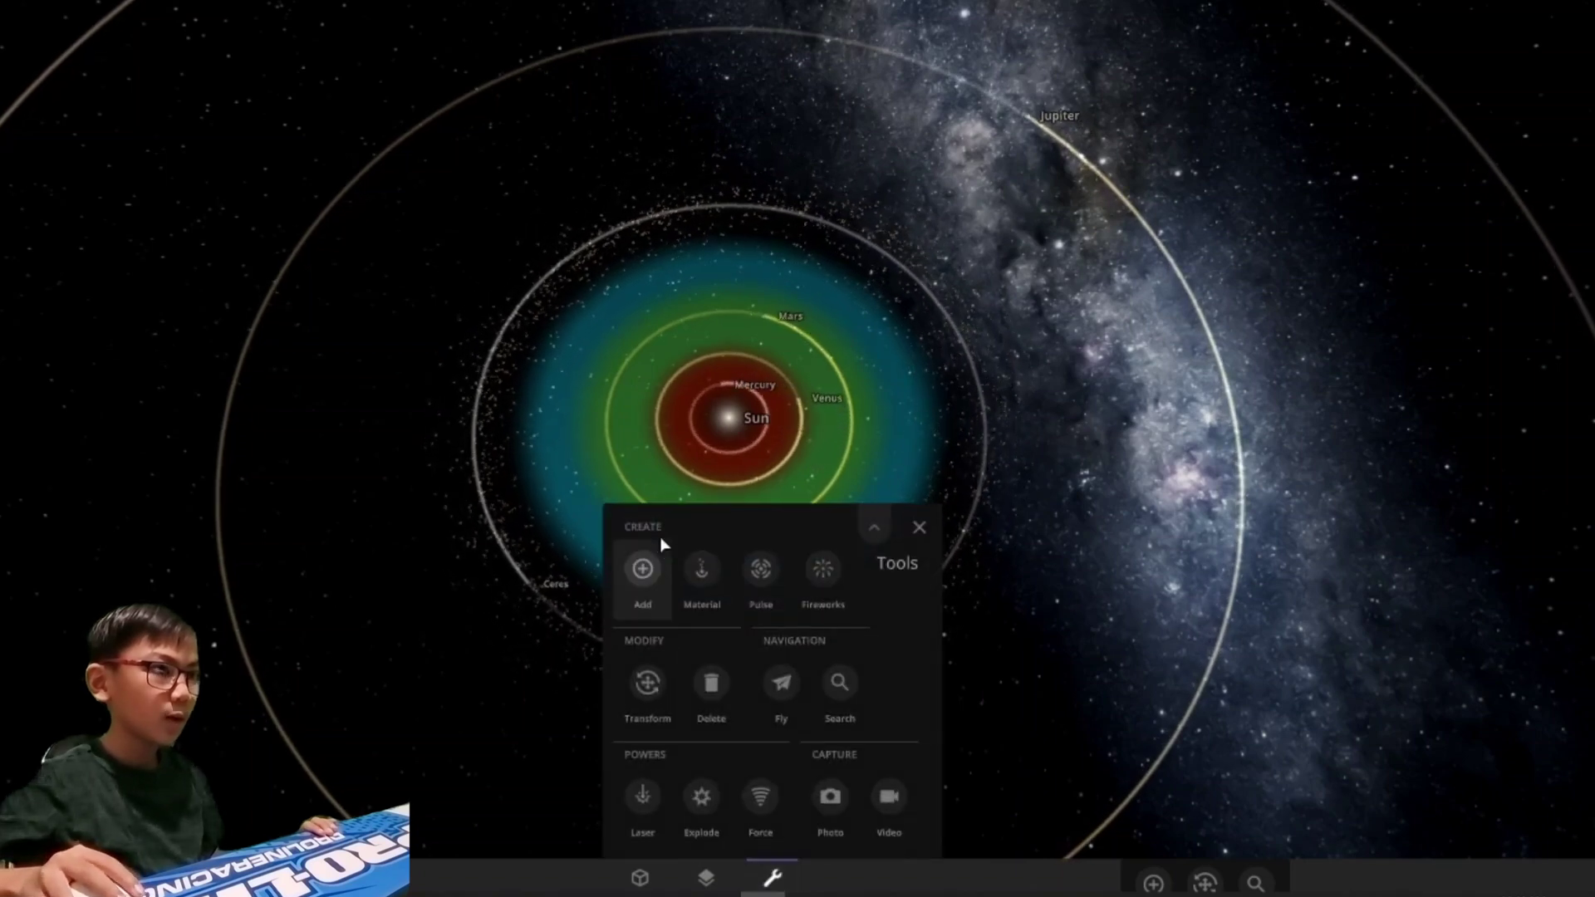
pyautogui.click(643, 571)
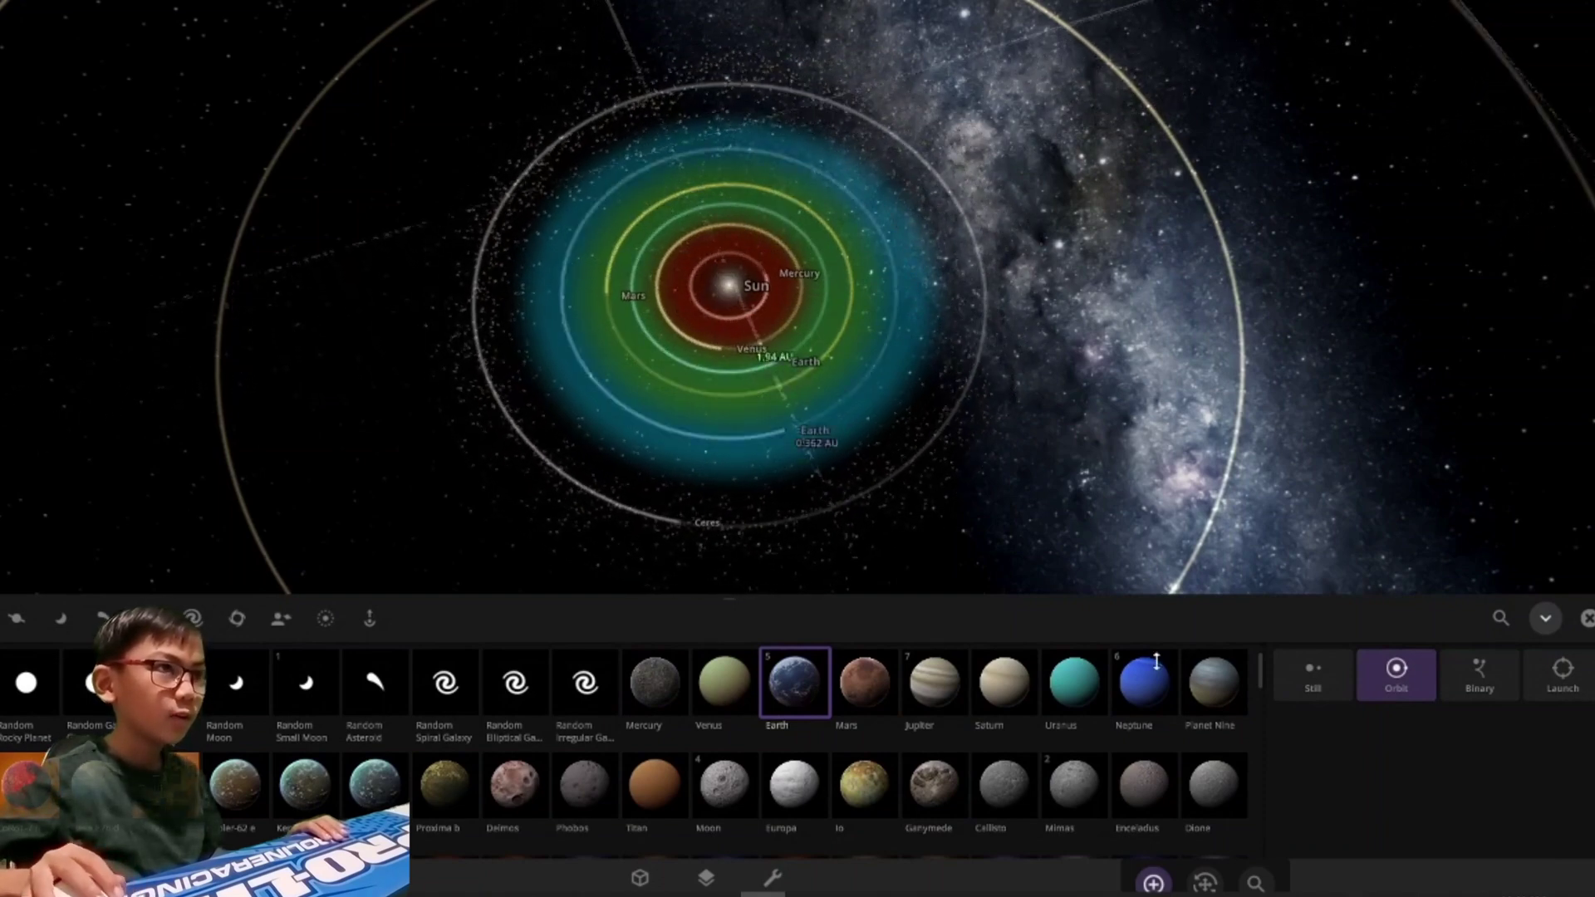
pyautogui.click(1585, 620)
pyautogui.scroll(-6, 1126, 518)
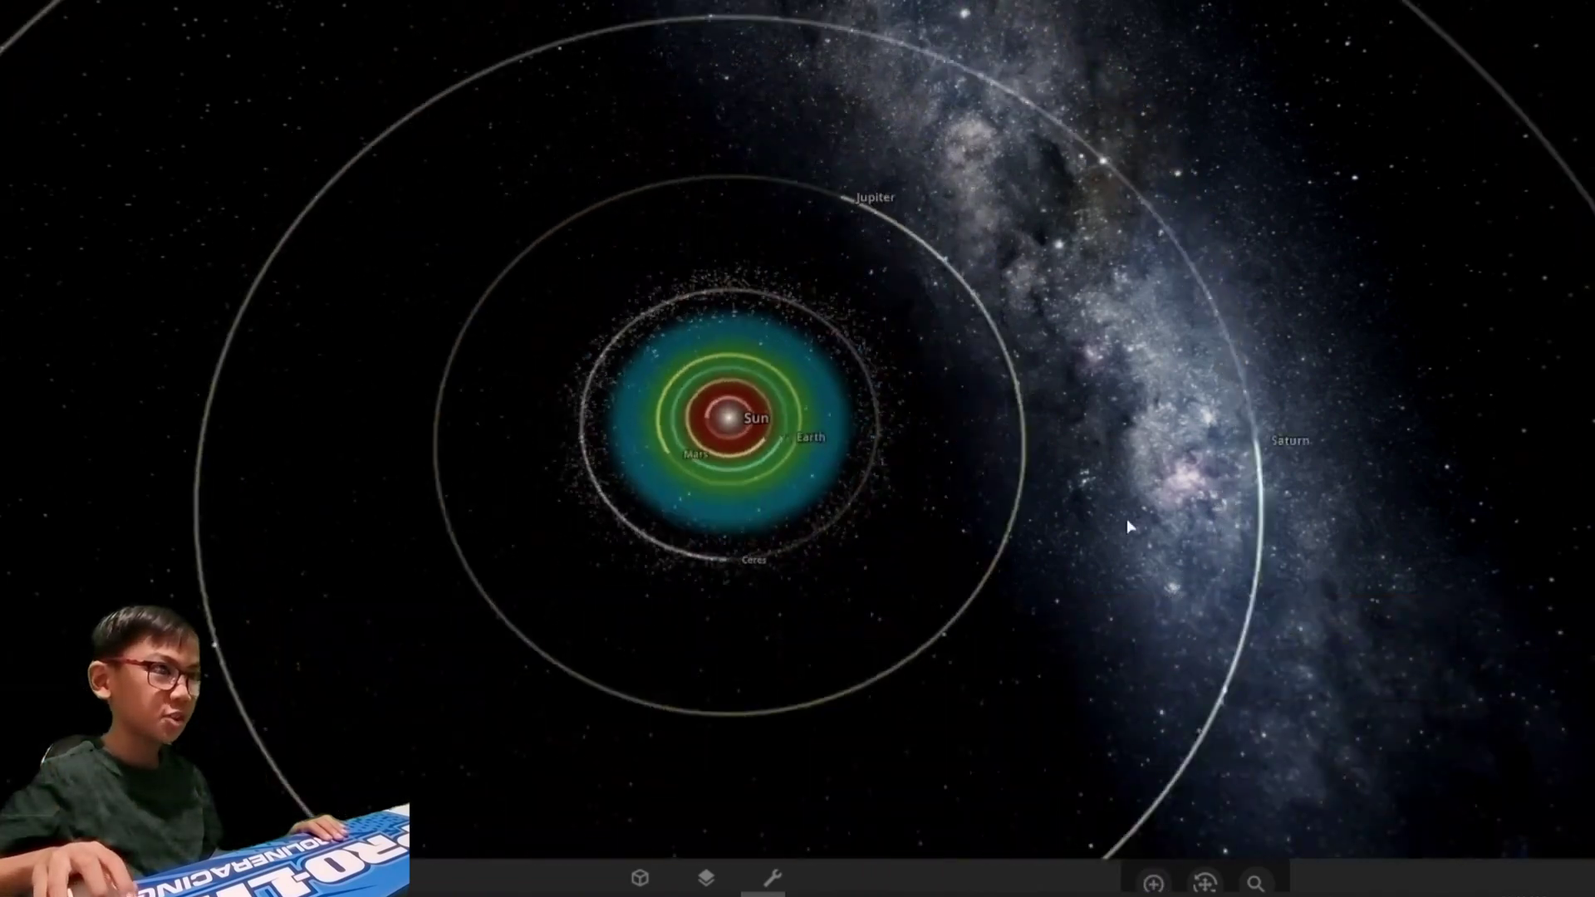
pyautogui.scroll(-5, 1126, 518)
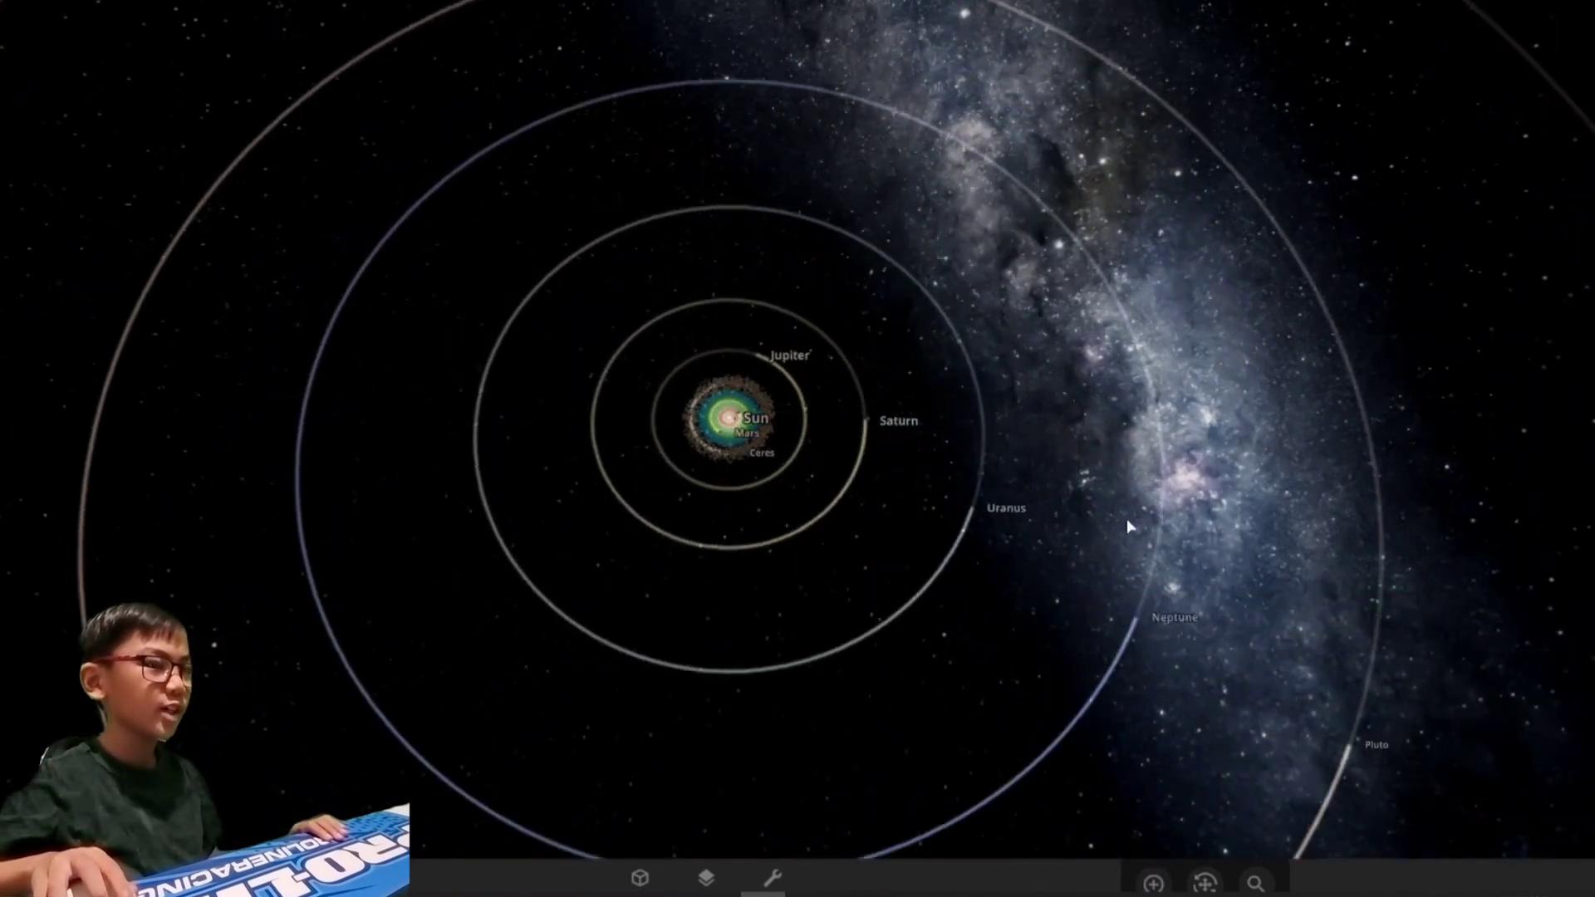
pyautogui.scroll(-4, 1127, 519)
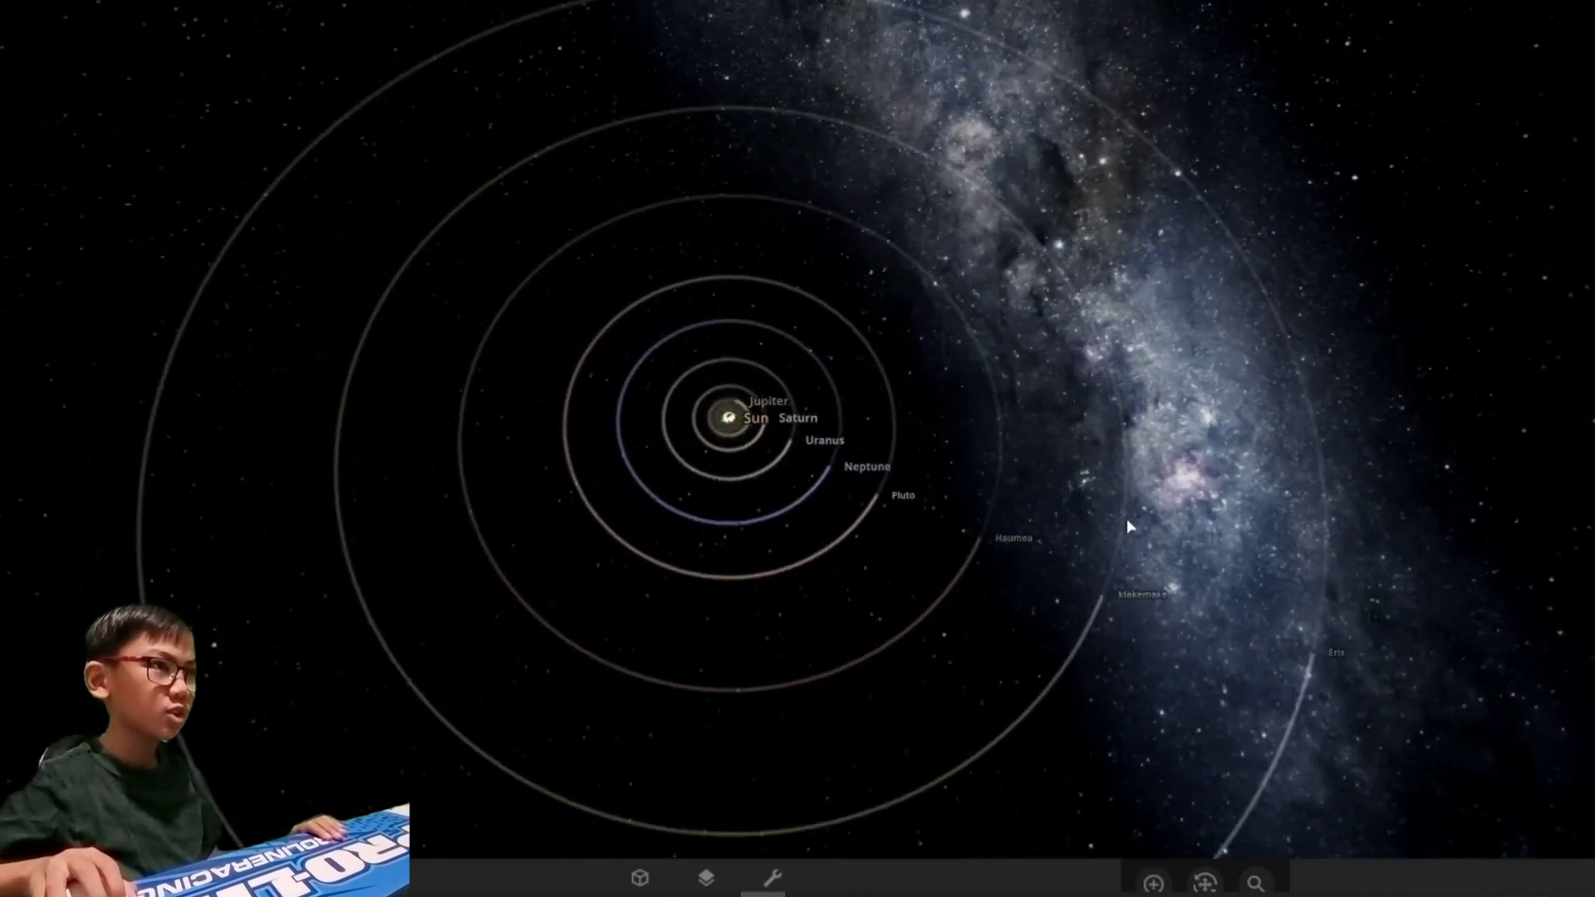
pyautogui.scroll(-4, 1127, 518)
pyautogui.scroll(3, 1126, 520)
pyautogui.scroll(-2, 1128, 519)
pyautogui.scroll(-4, 1127, 519)
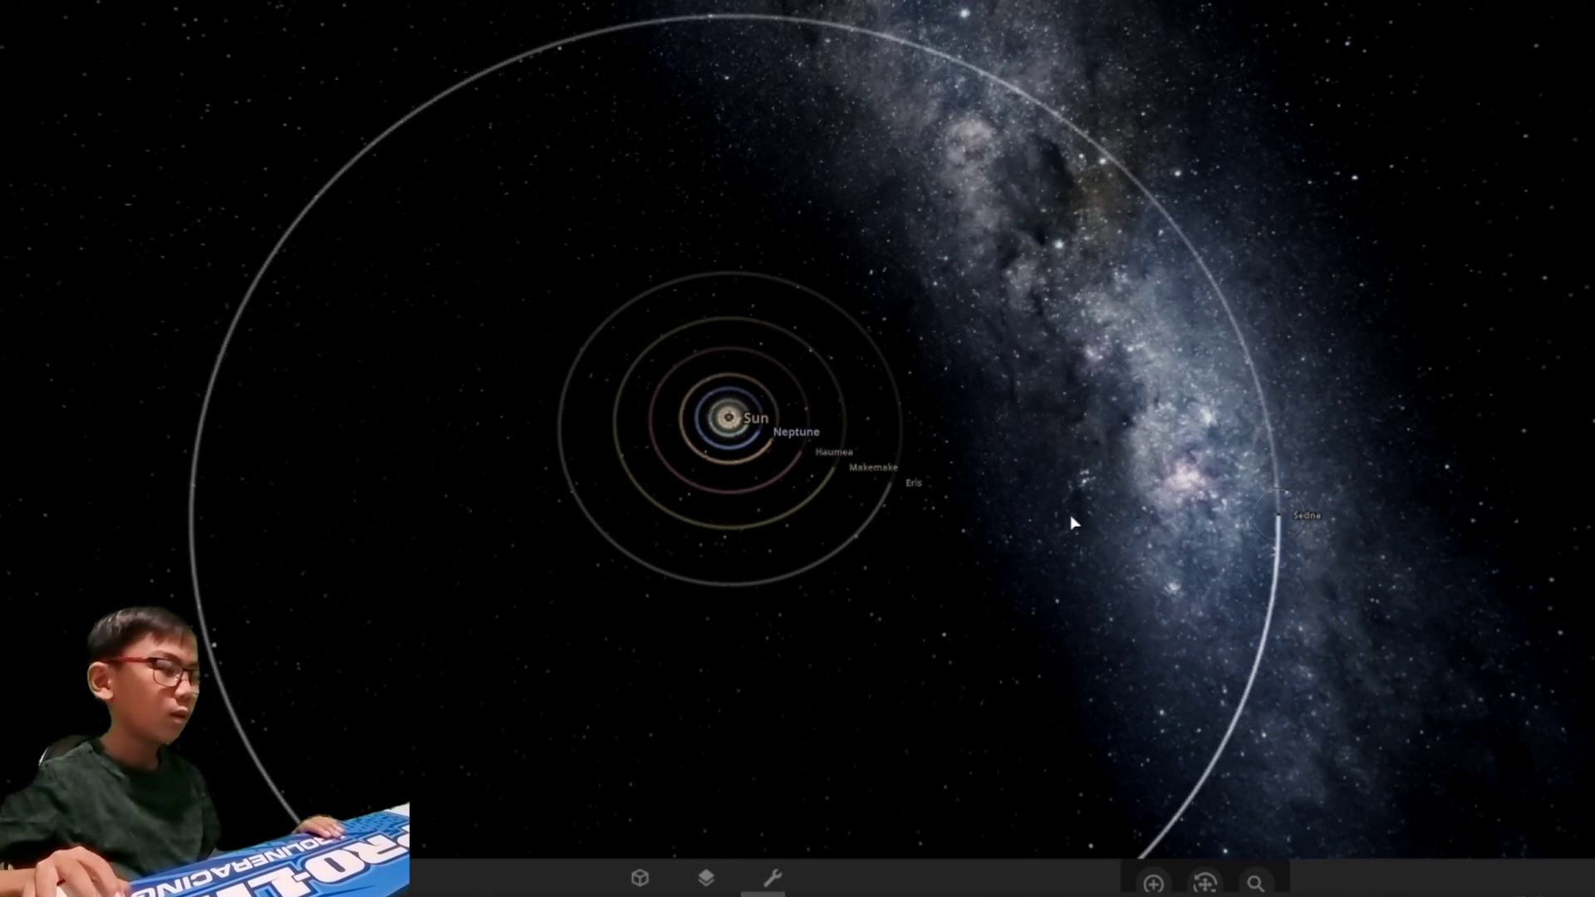
pyautogui.scroll(3, 919, 656)
pyautogui.scroll(3, 919, 656)
pyautogui.scroll(3, 918, 656)
pyautogui.scroll(2, 919, 655)
pyautogui.scroll(2, 918, 655)
pyautogui.scroll(2, 918, 655)
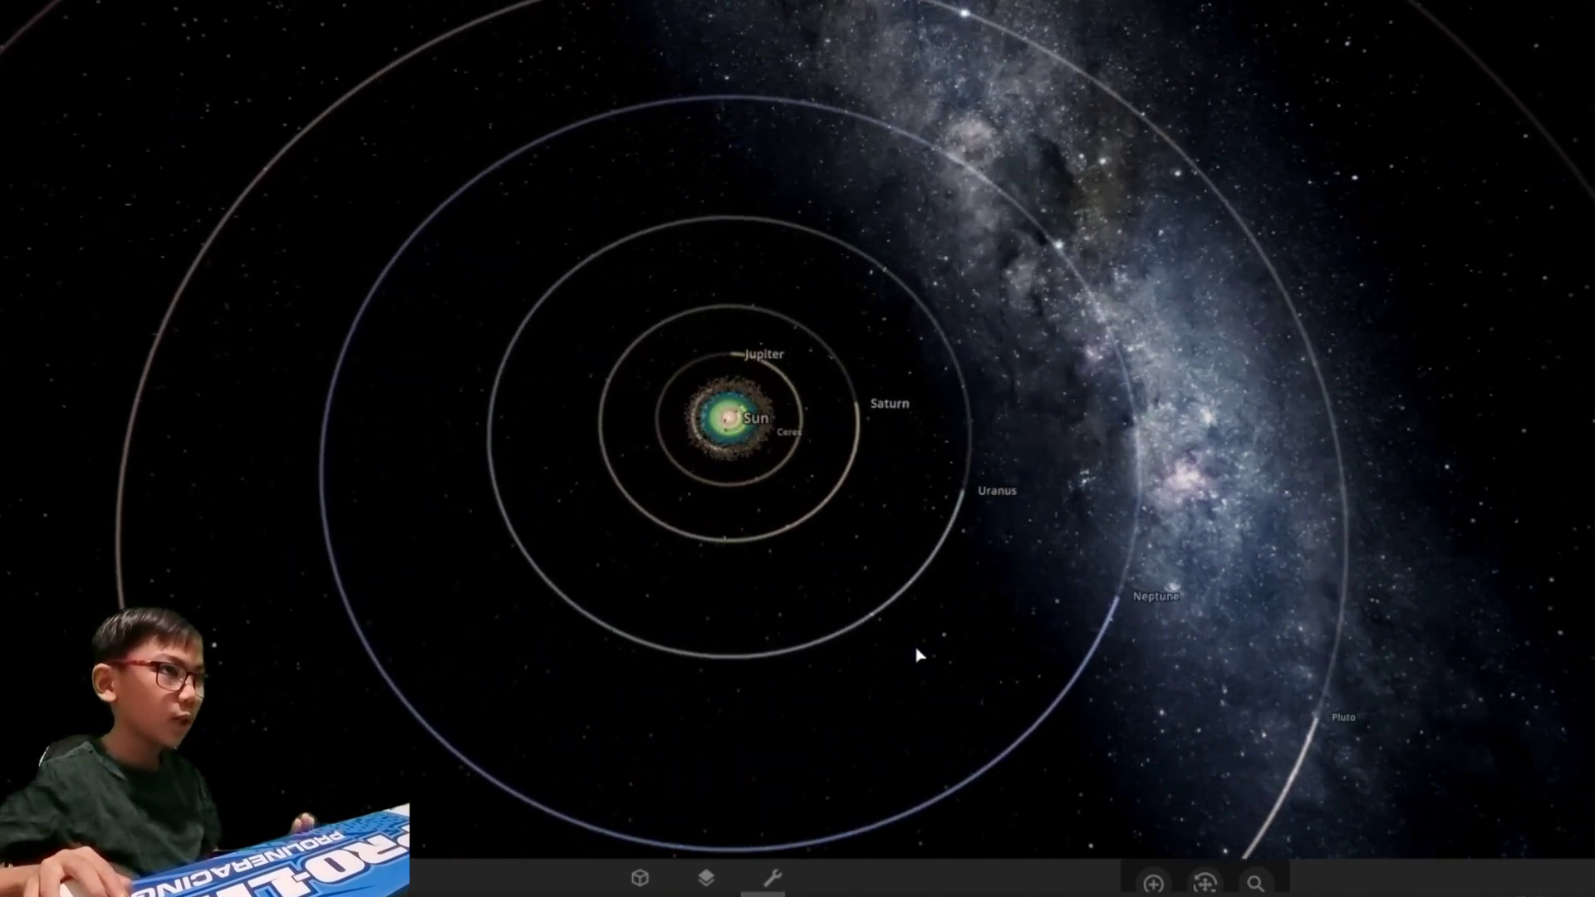
pyautogui.scroll(2, 918, 656)
pyautogui.scroll(2, 919, 656)
pyautogui.scroll(2, 919, 656)
pyautogui.scroll(2, 918, 656)
pyautogui.scroll(2, 918, 656)
pyautogui.scroll(-2, 919, 656)
pyautogui.scroll(-3, 918, 656)
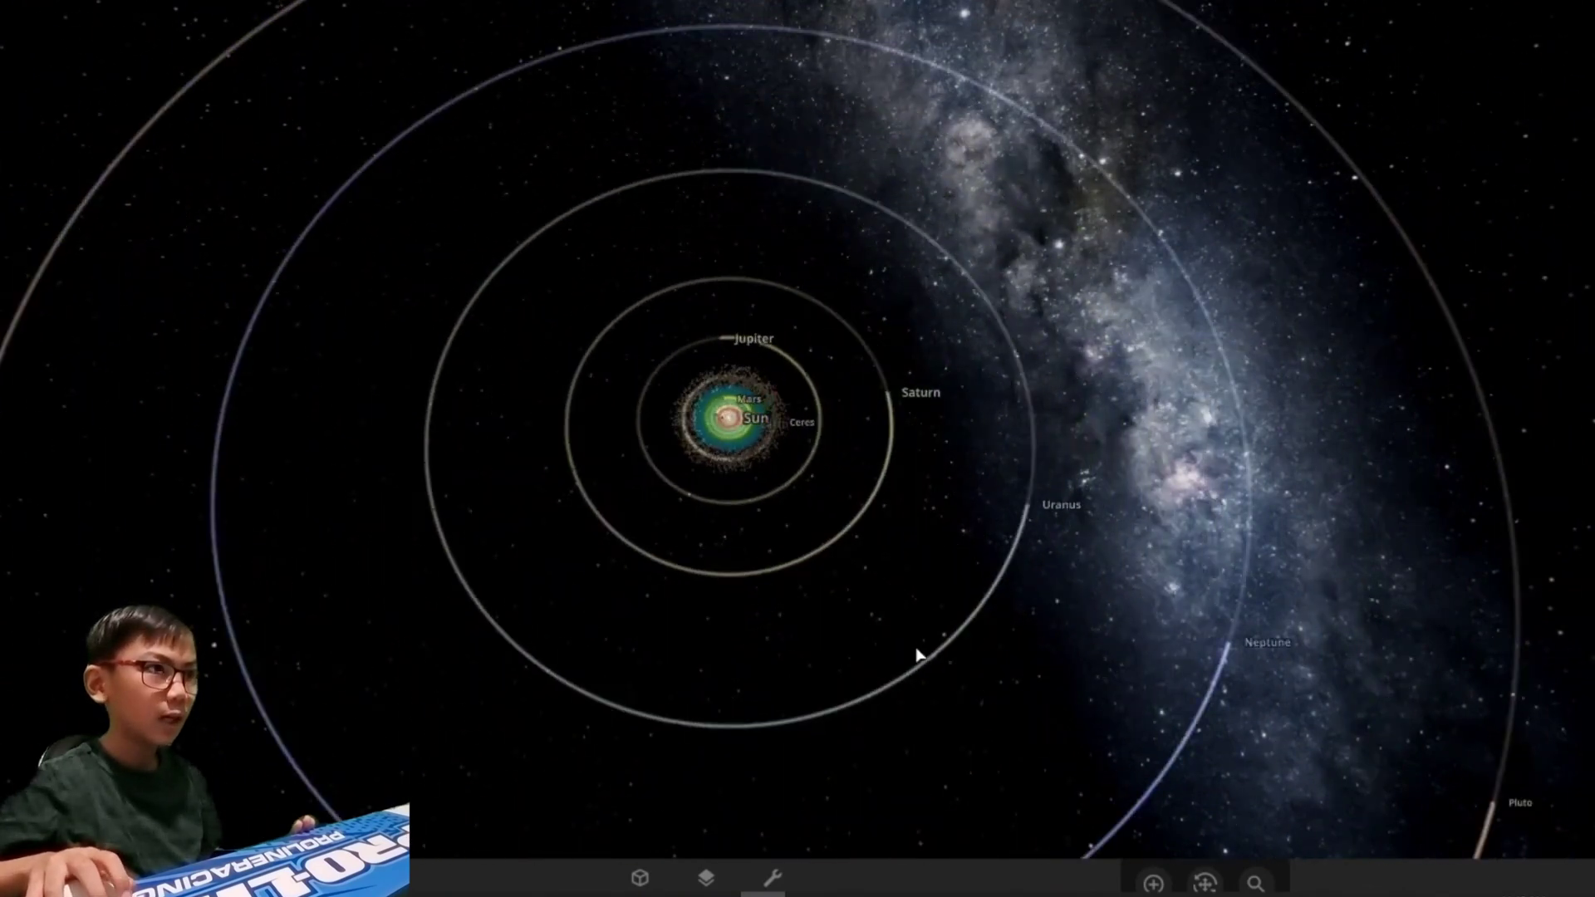
pyautogui.scroll(-2, 919, 655)
pyautogui.scroll(-2, 918, 655)
pyautogui.scroll(-2, 919, 656)
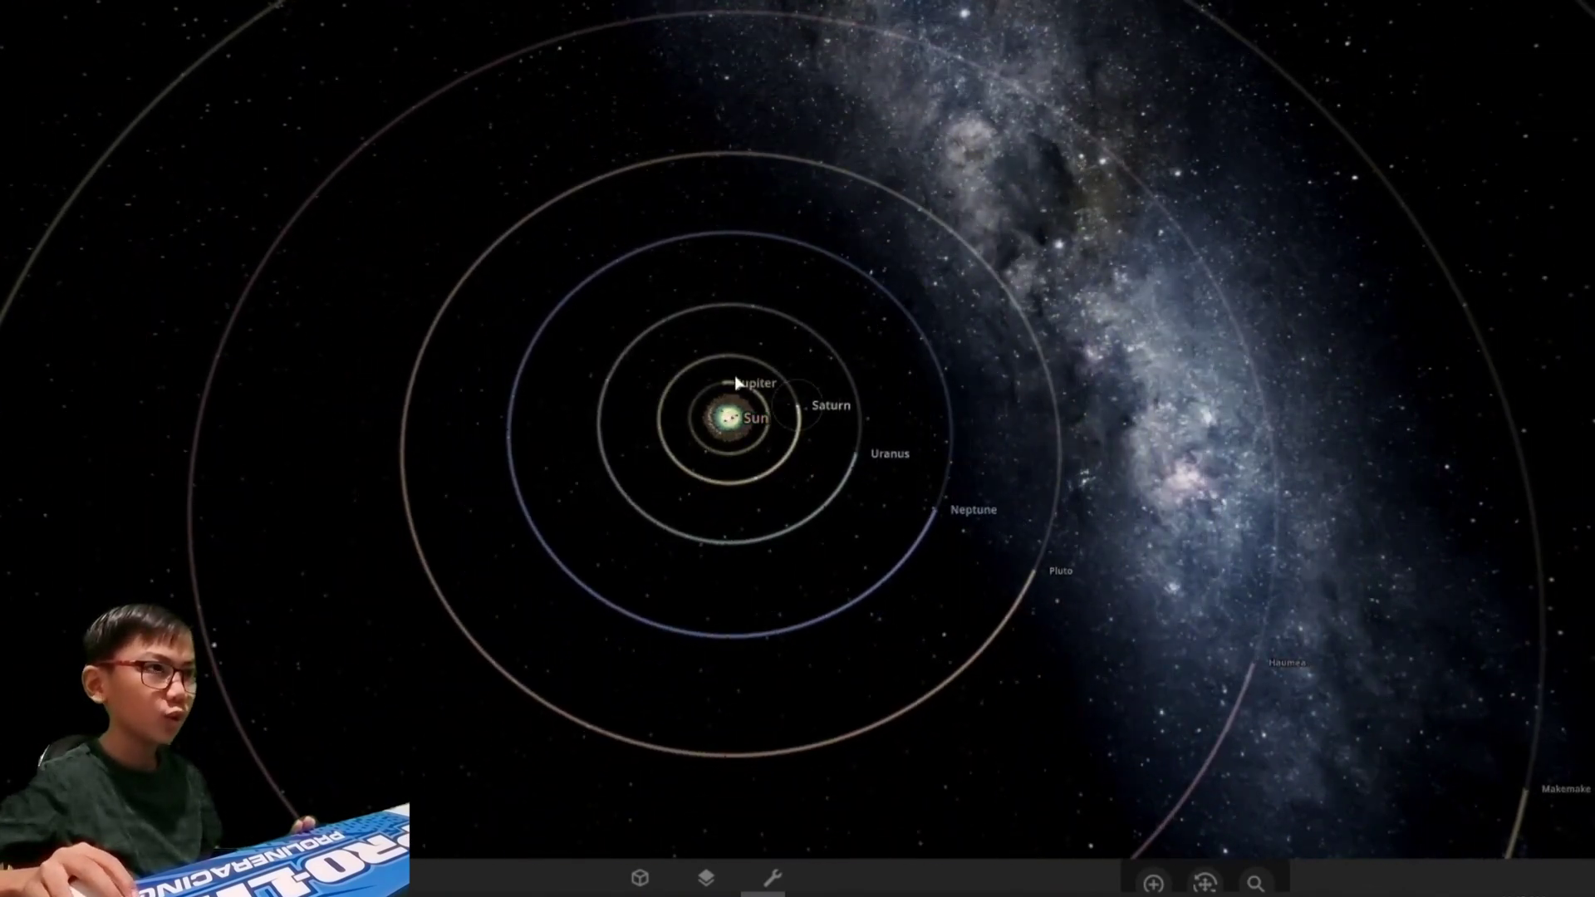
pyautogui.scroll(2, 932, 533)
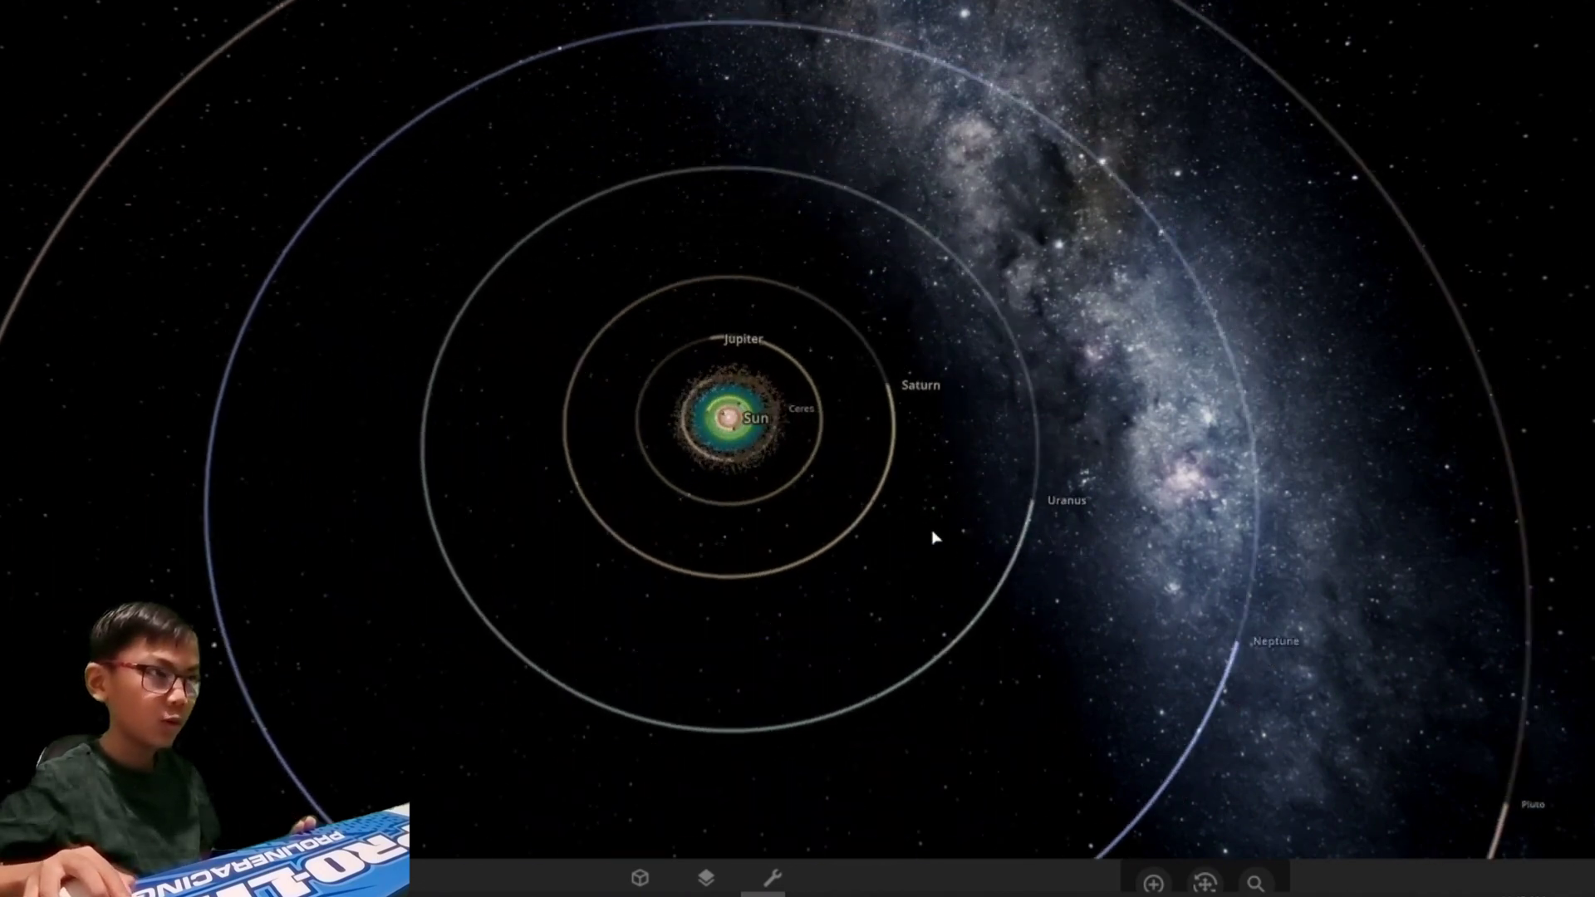
pyautogui.scroll(2, 932, 534)
pyautogui.scroll(2, 932, 534)
pyautogui.scroll(1, 749, 449)
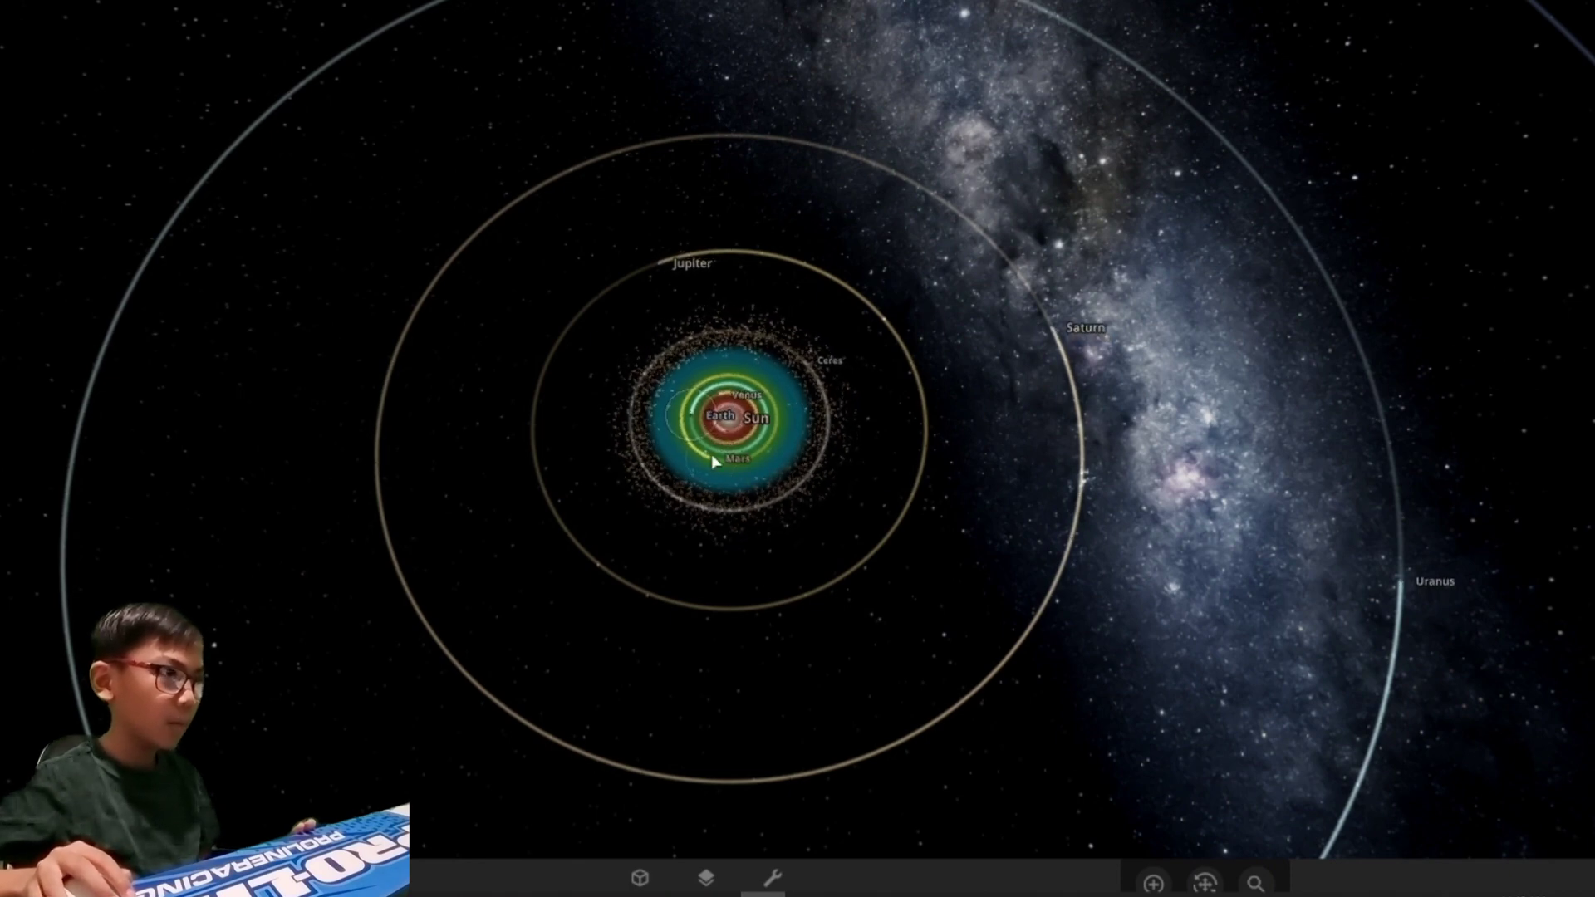
pyautogui.scroll(2, 853, 557)
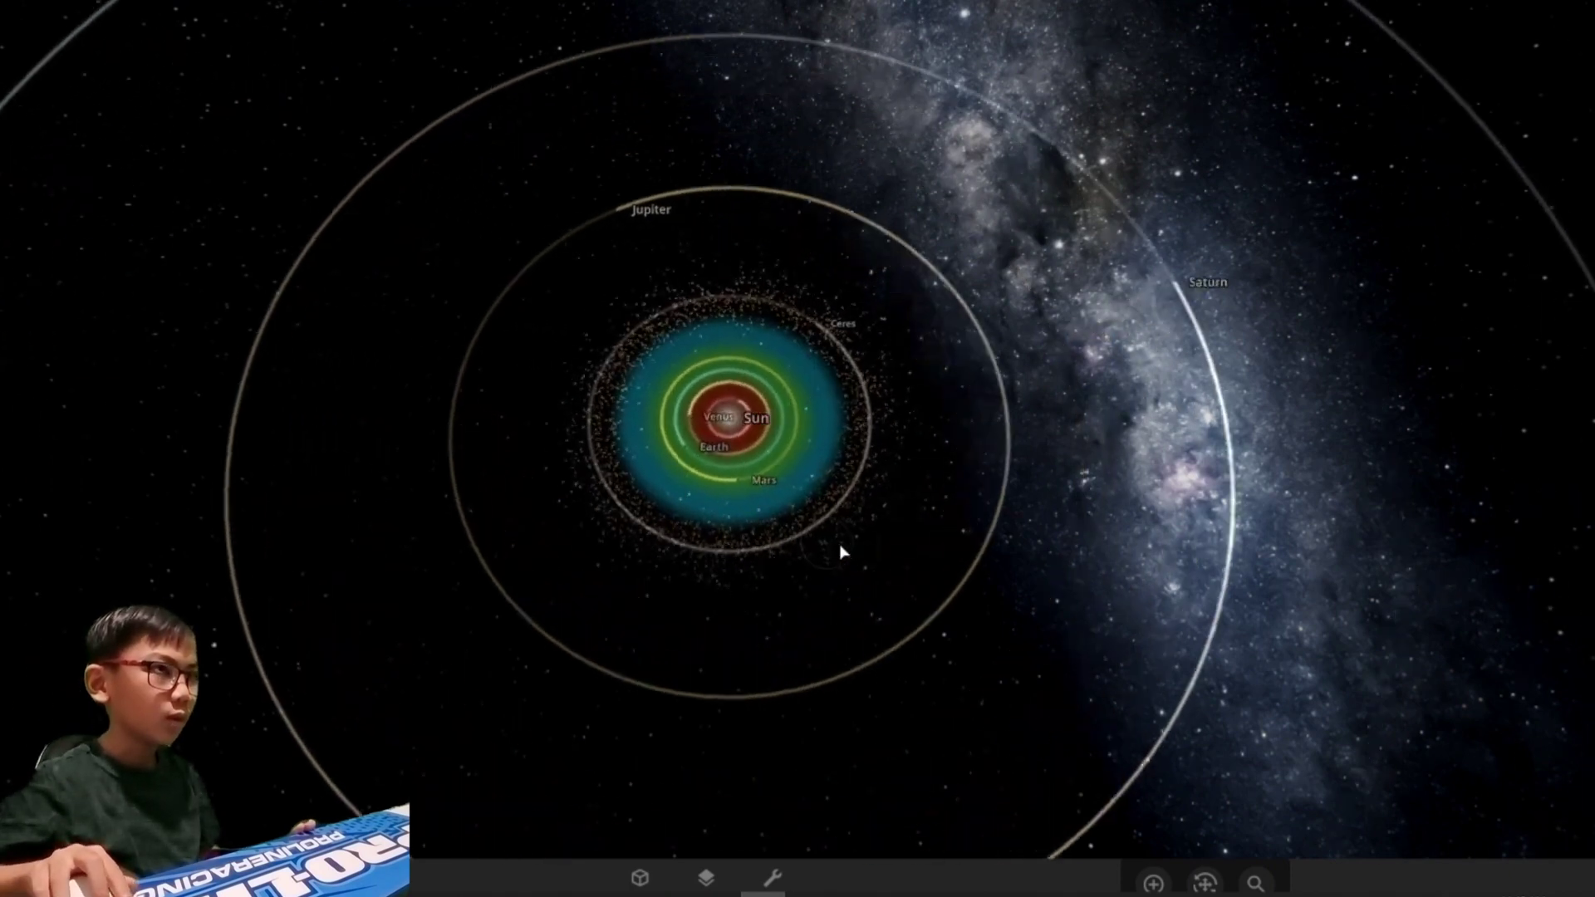
pyautogui.scroll(2, 848, 554)
pyautogui.scroll(2, 841, 550)
pyautogui.scroll(3, 840, 550)
pyautogui.scroll(3, 839, 545)
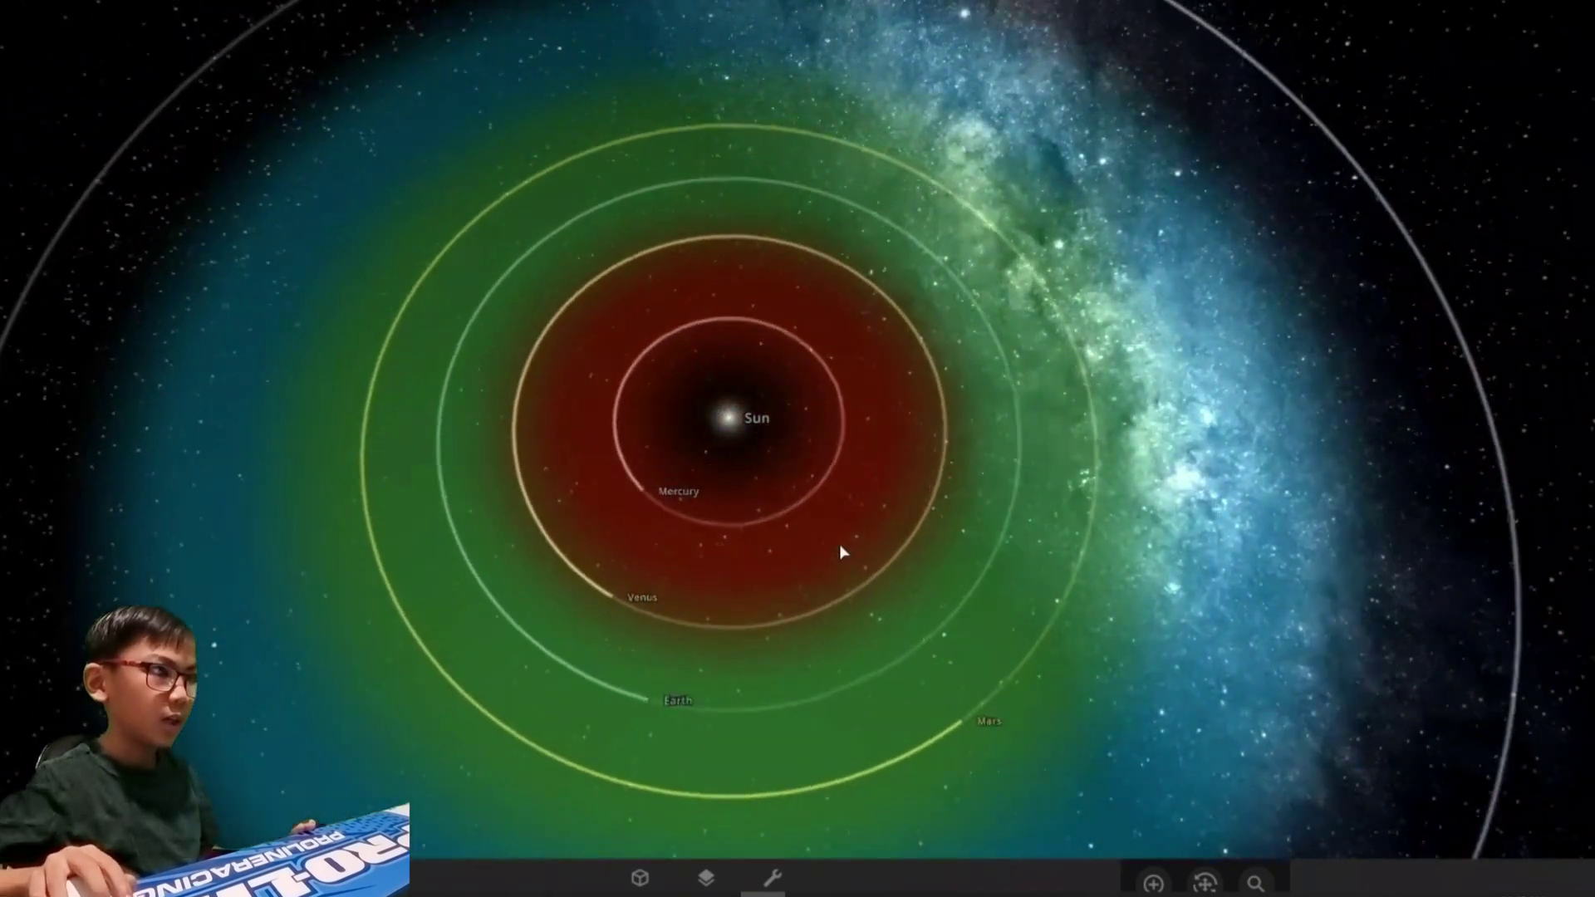
pyautogui.scroll(1, 838, 545)
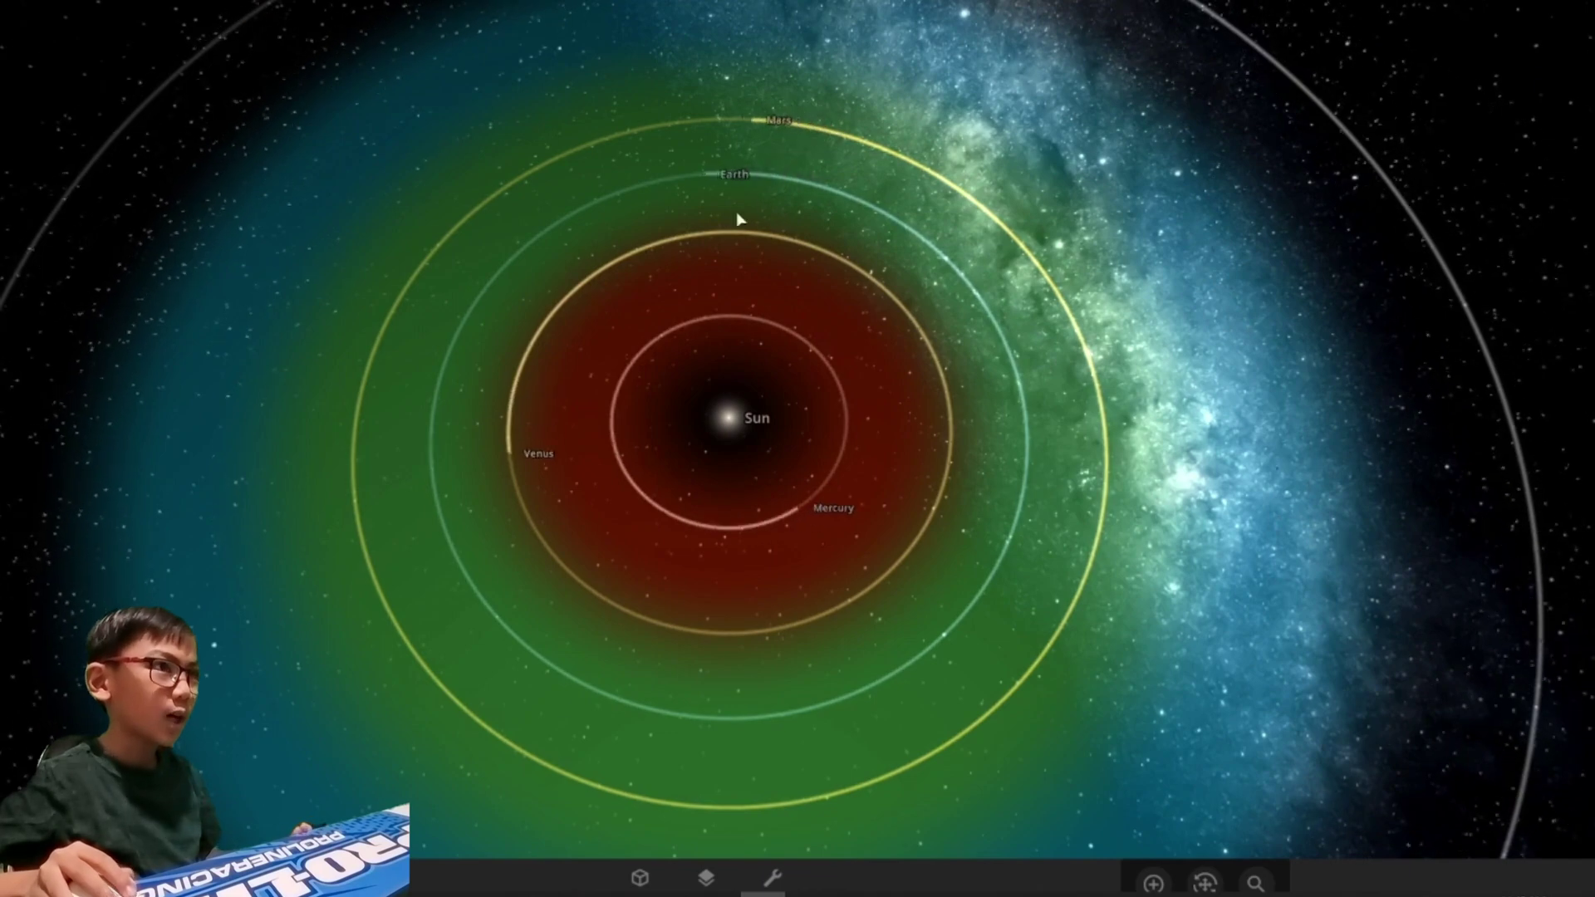
pyautogui.click(595, 217)
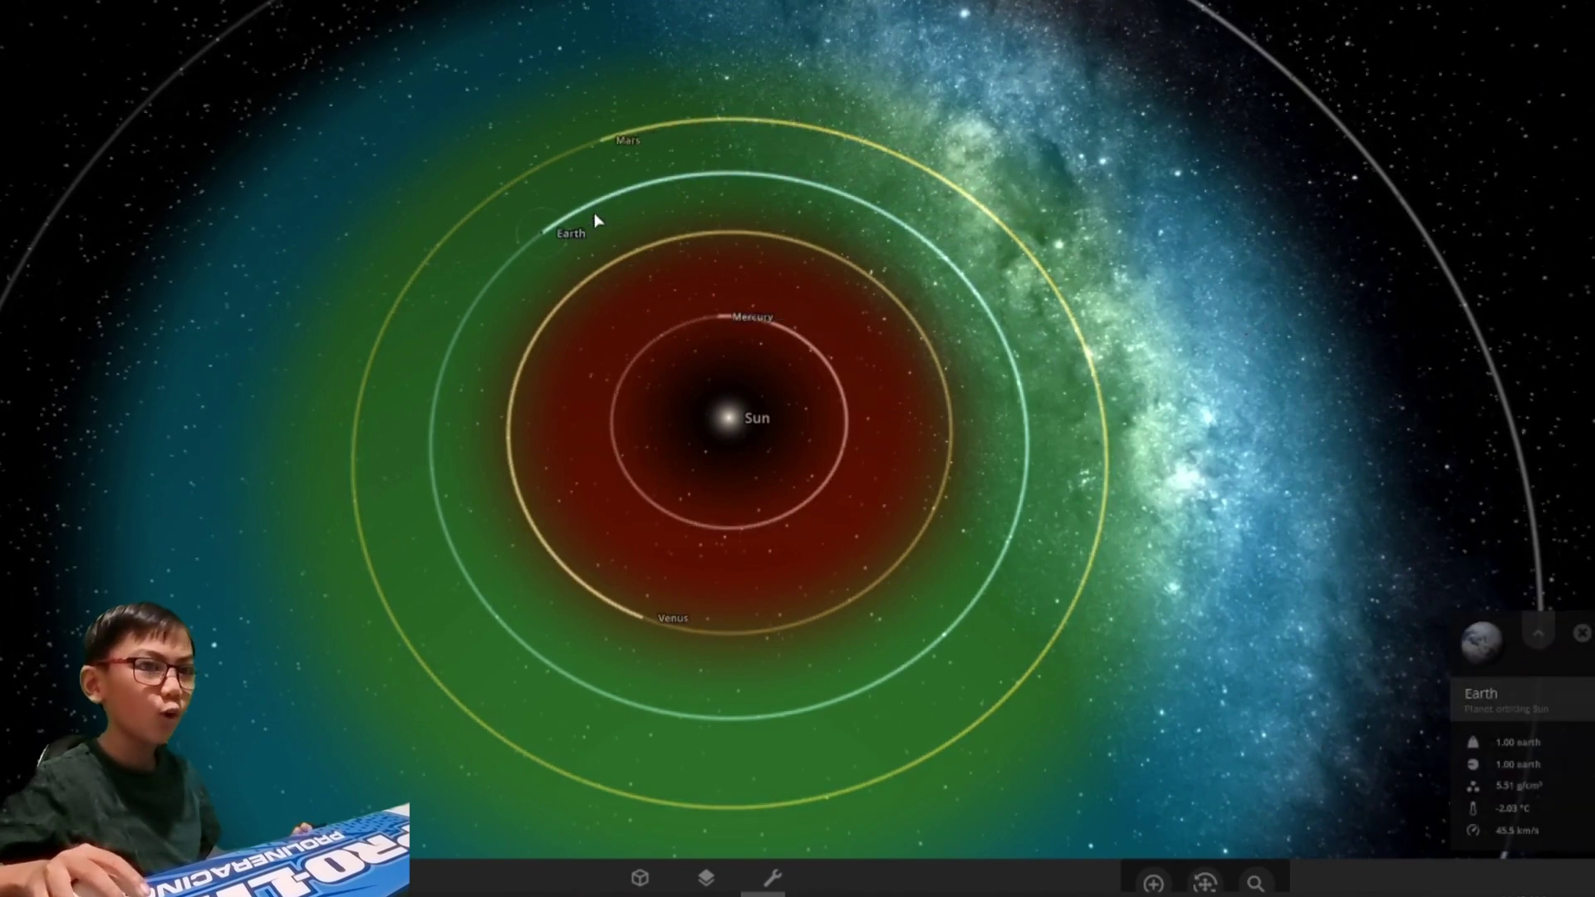
pyautogui.scroll(-5, 1418, 613)
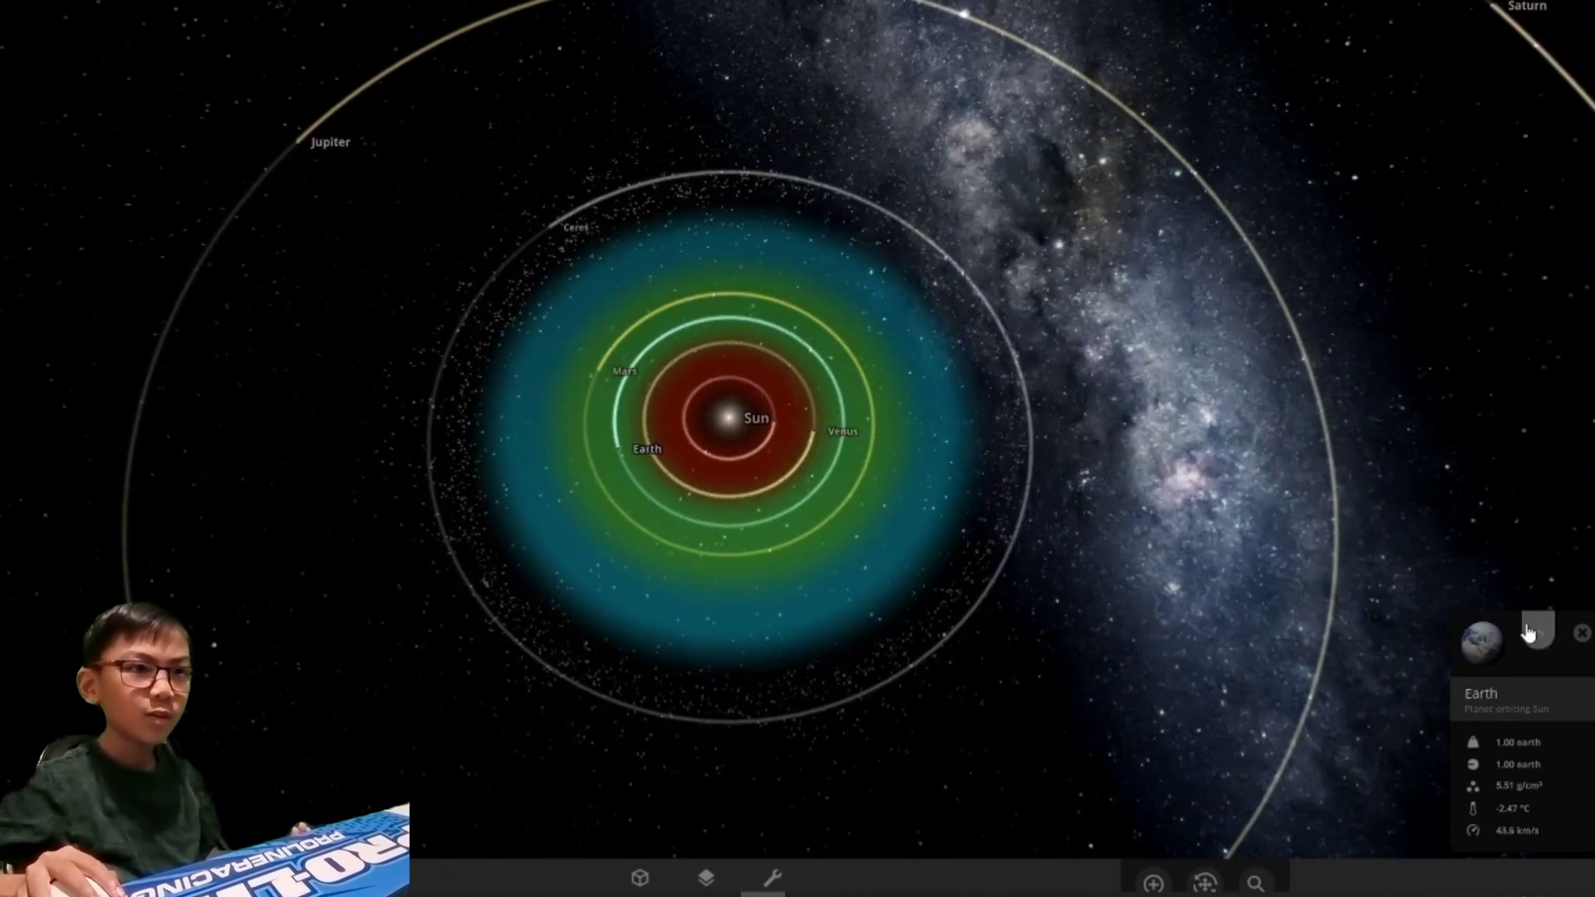
pyautogui.click(1536, 632)
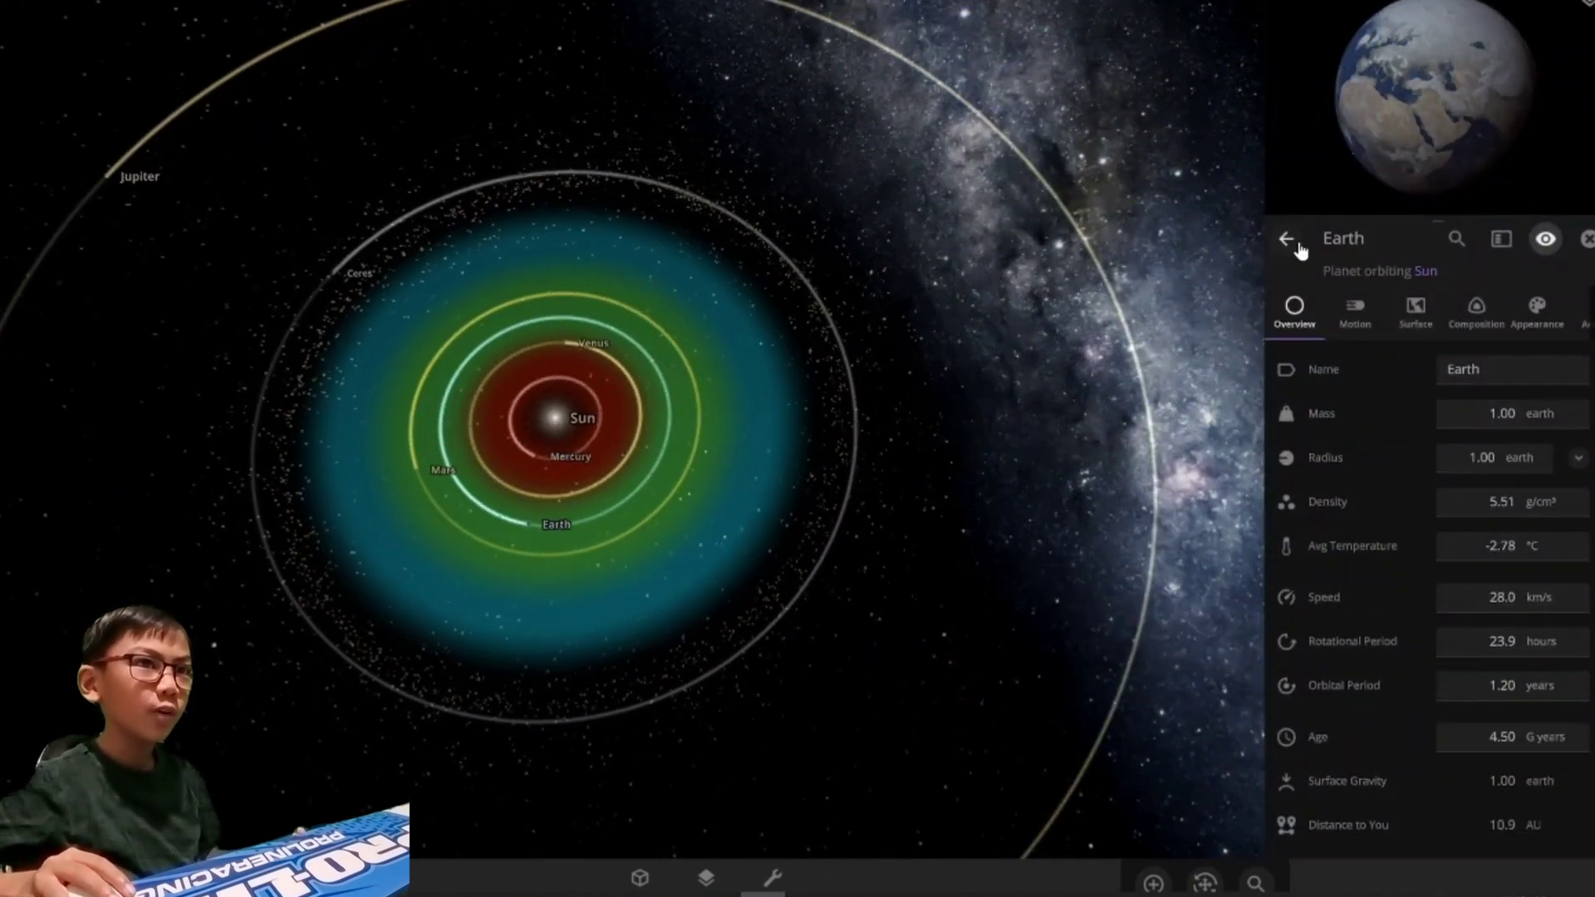
pyautogui.click(973, 506)
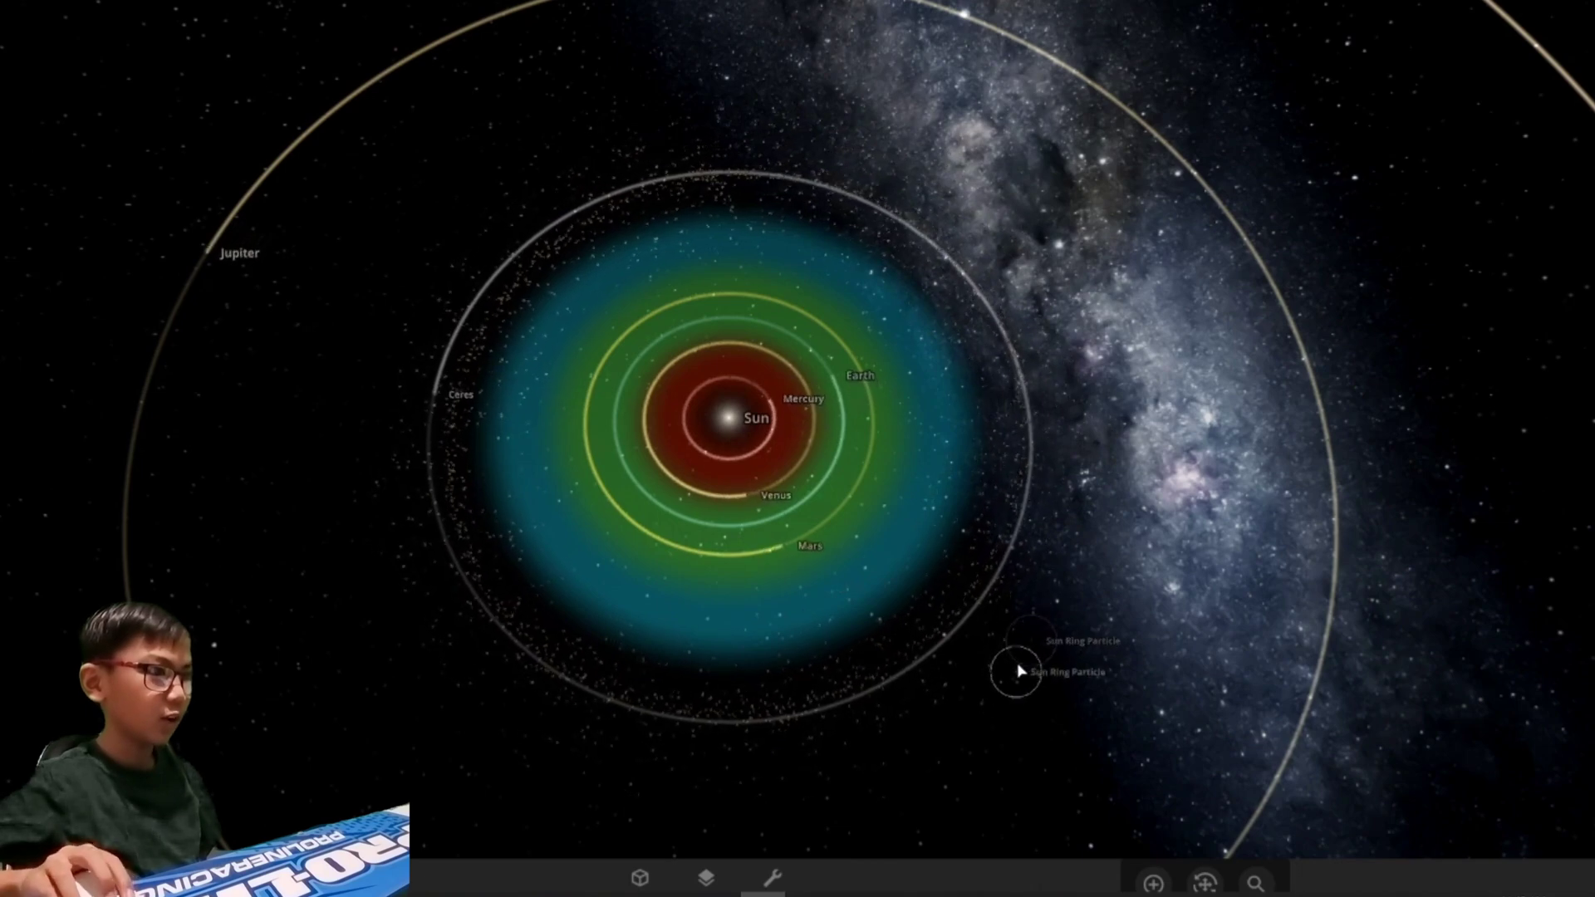
pyautogui.scroll(-4, 1033, 667)
pyautogui.click(772, 878)
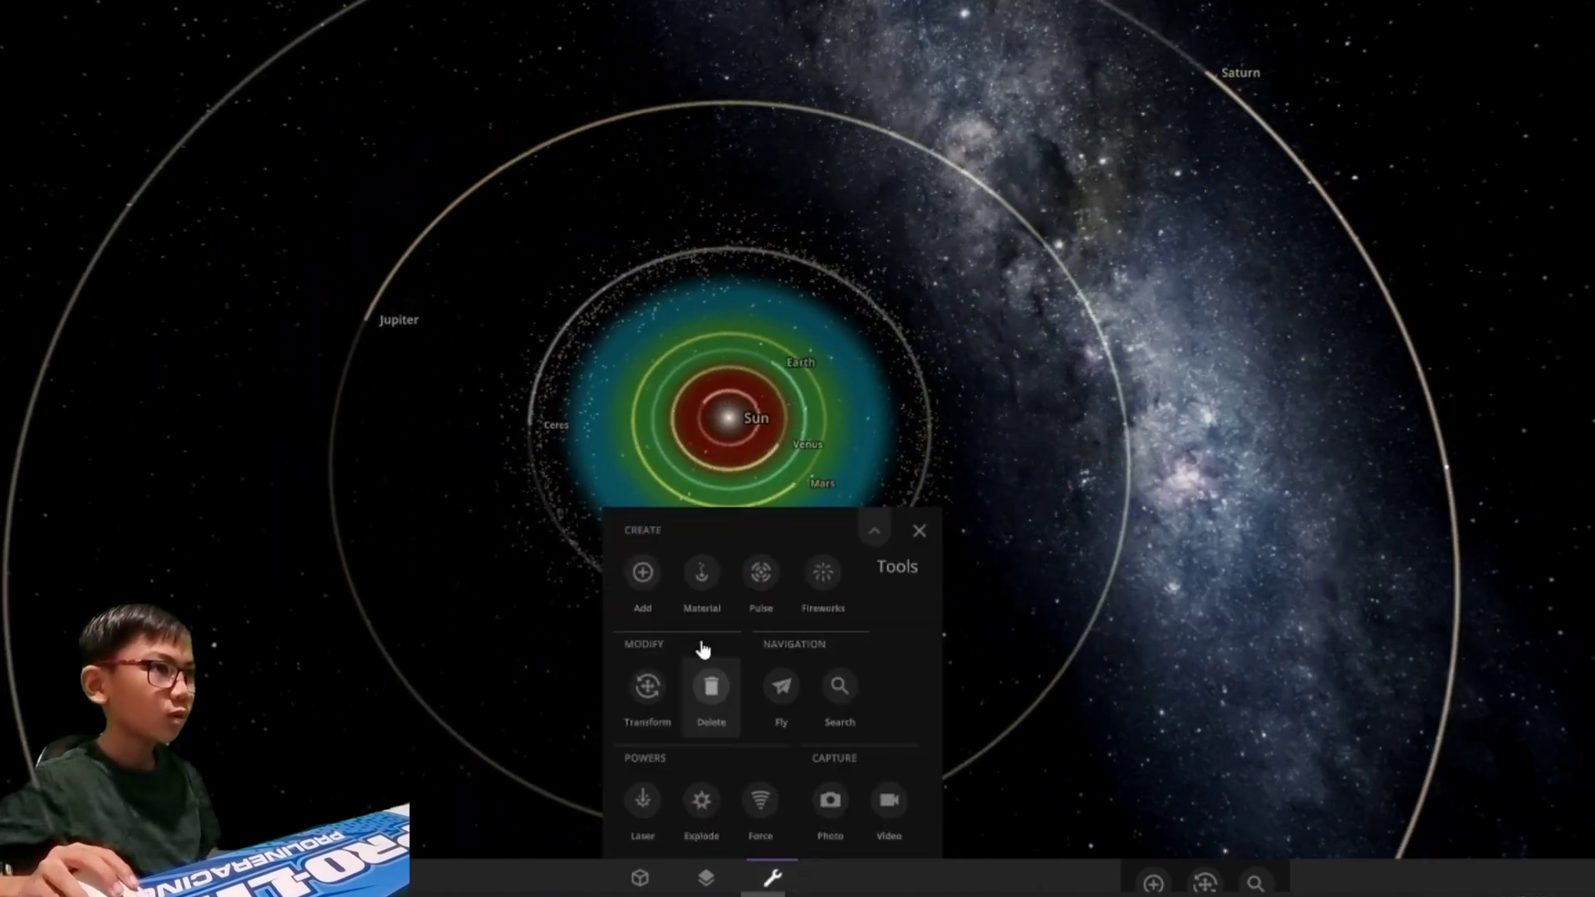
pyautogui.click(643, 572)
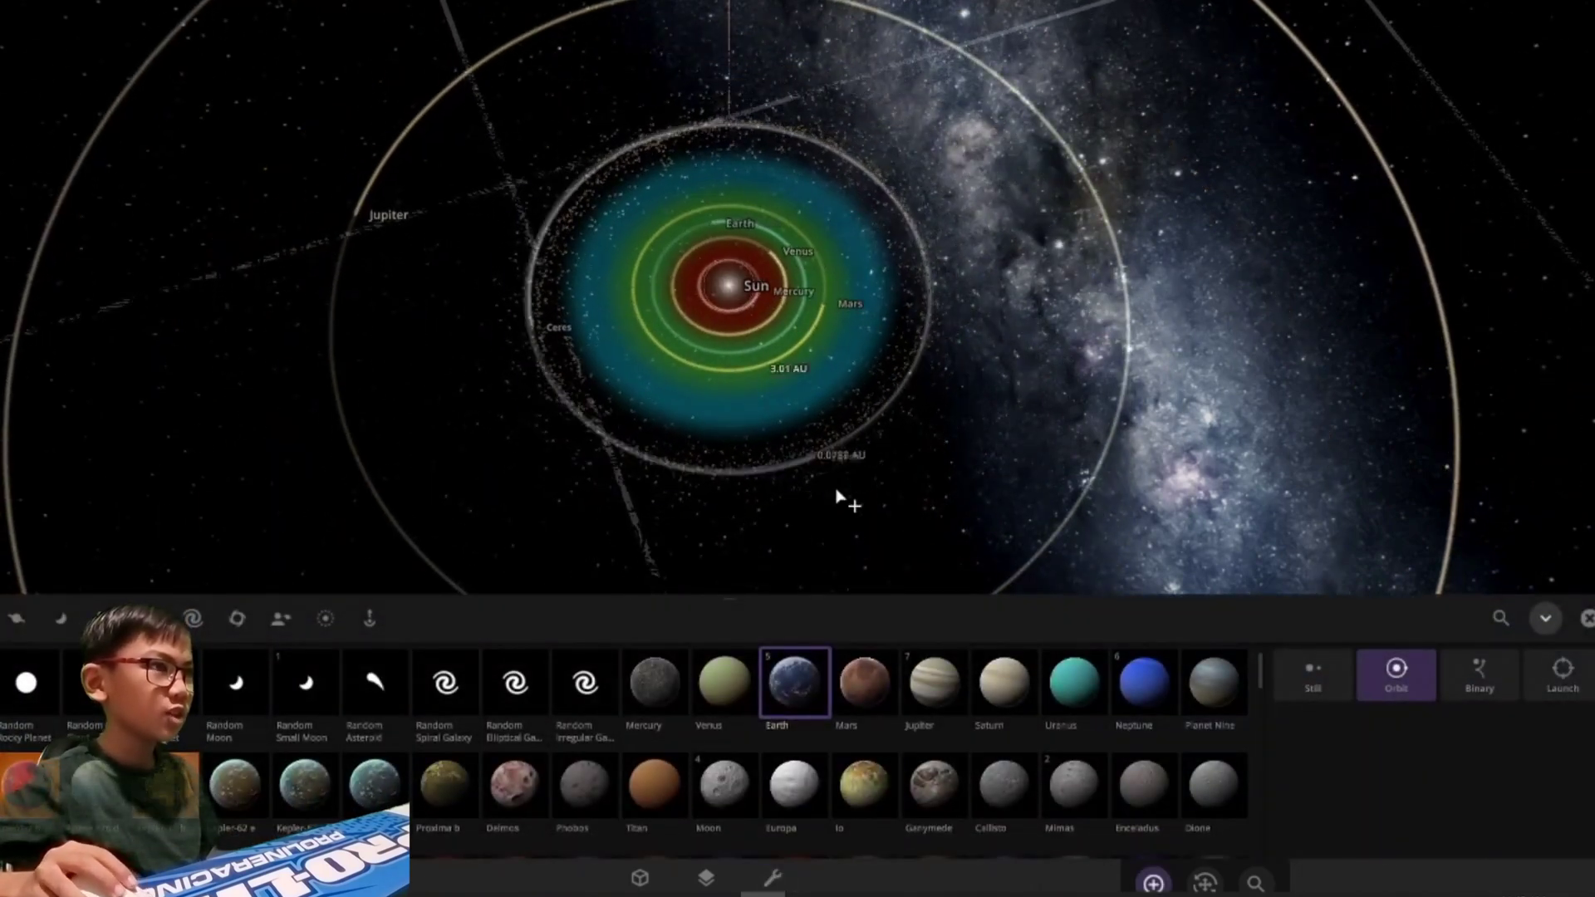
pyautogui.scroll(-4, 839, 724)
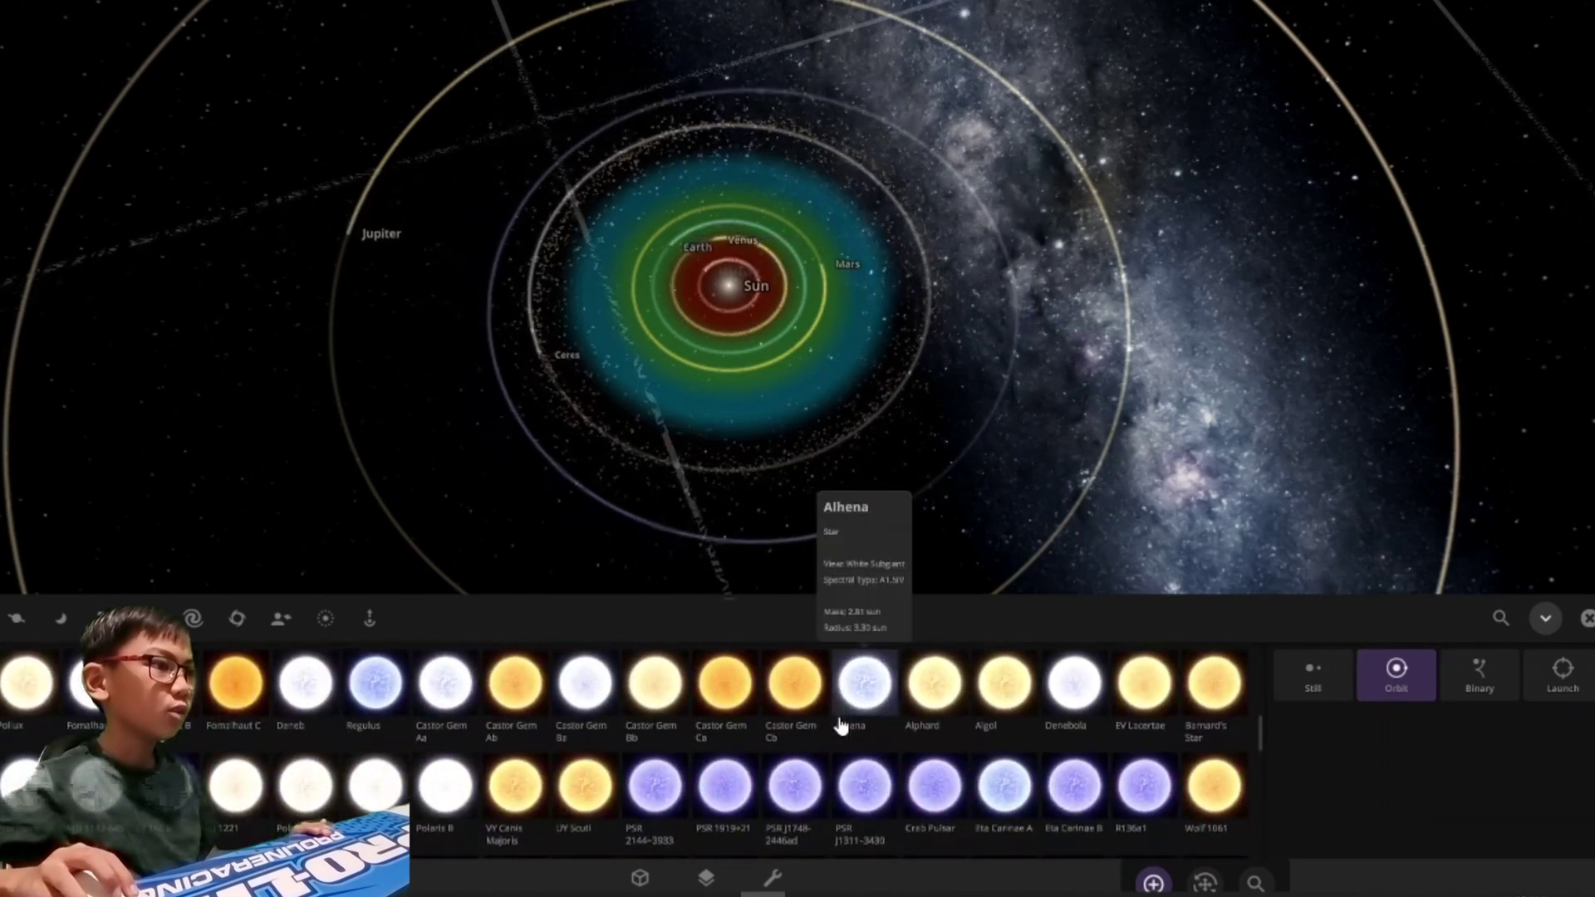
pyautogui.scroll(1, 839, 724)
pyautogui.scroll(2, 838, 724)
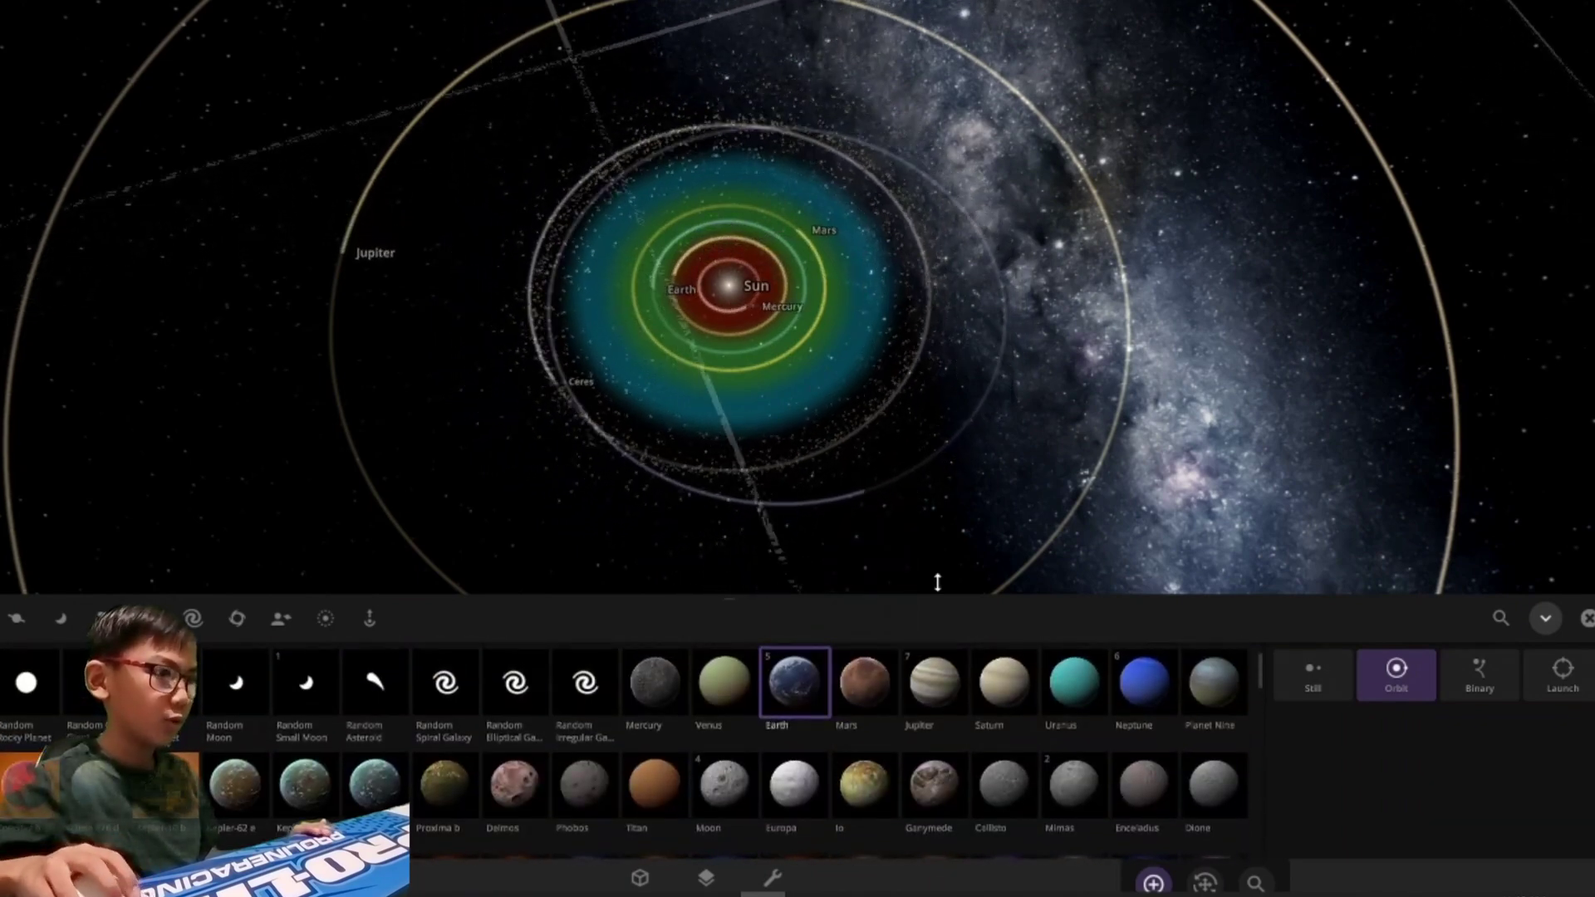
pyautogui.scroll(-5, 939, 573)
pyautogui.scroll(-4, 960, 536)
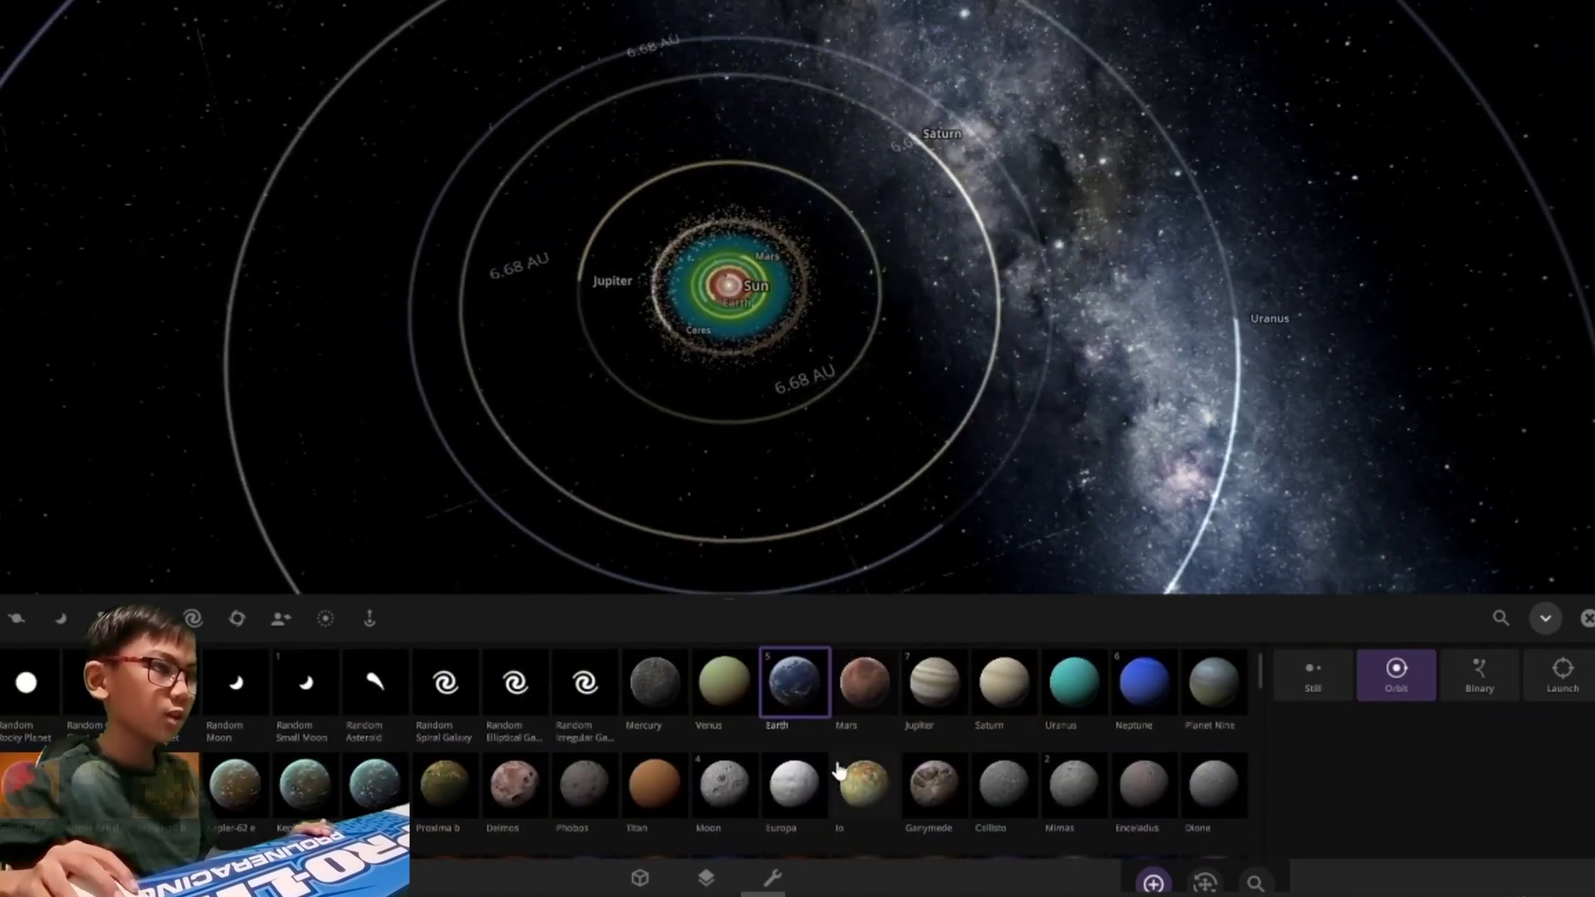
pyautogui.scroll(-5, 878, 574)
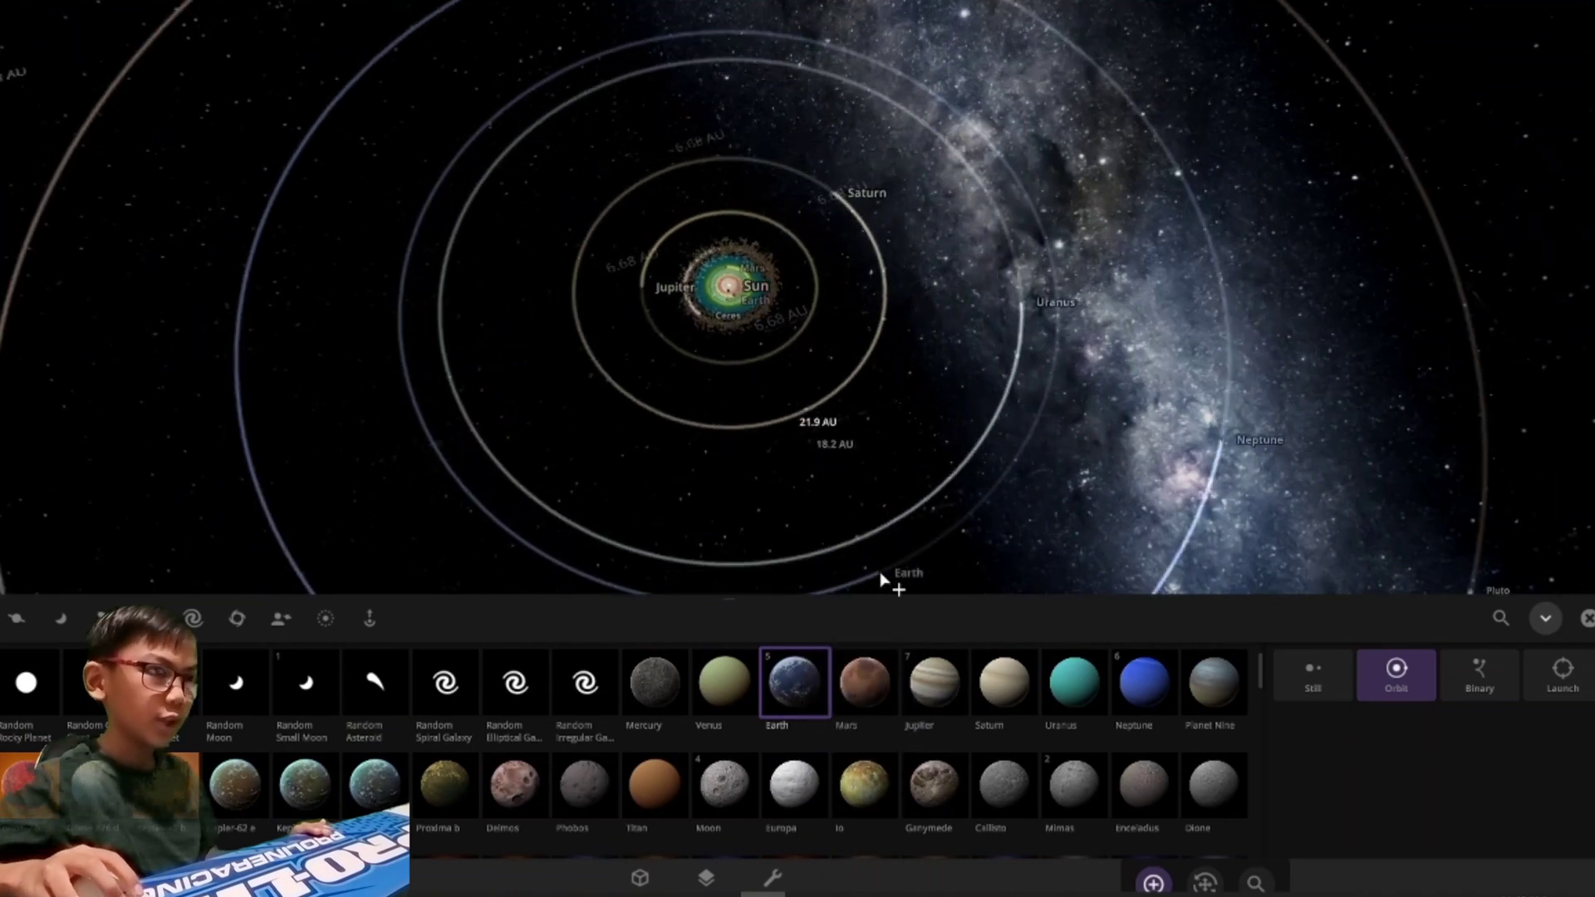
pyautogui.scroll(-4, 884, 567)
pyautogui.click(1586, 618)
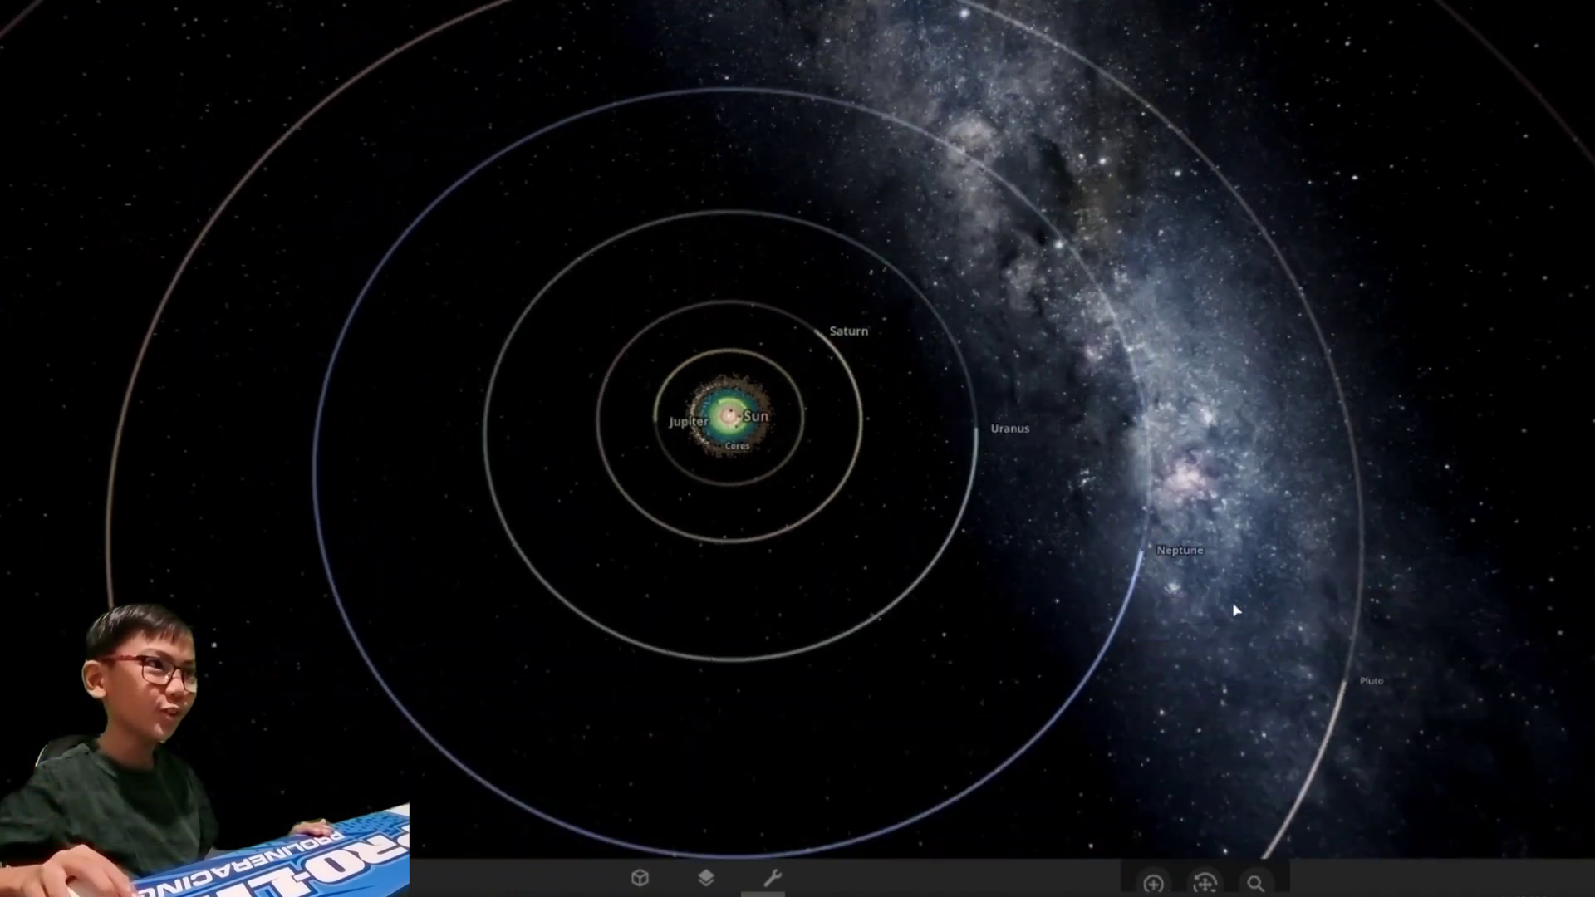
pyautogui.scroll(3, 1234, 610)
pyautogui.scroll(4, 1123, 598)
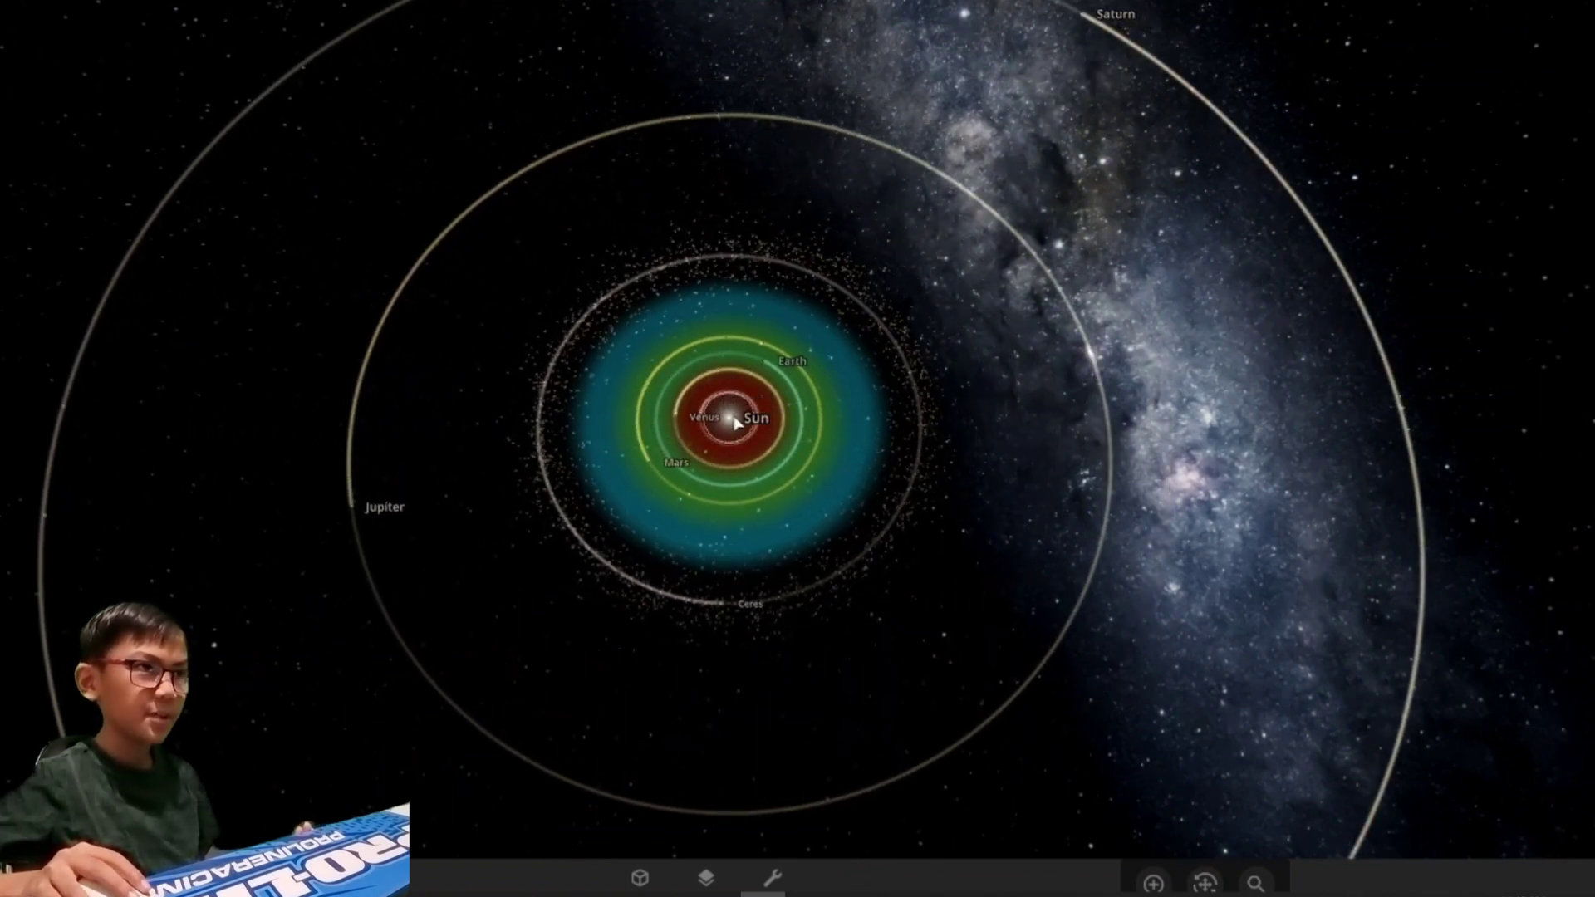
pyautogui.scroll(-3, 735, 423)
pyautogui.scroll(-3, 735, 424)
pyautogui.scroll(-3, 736, 424)
pyautogui.scroll(-2, 736, 425)
pyautogui.scroll(-3, 735, 422)
pyautogui.scroll(-2, 735, 422)
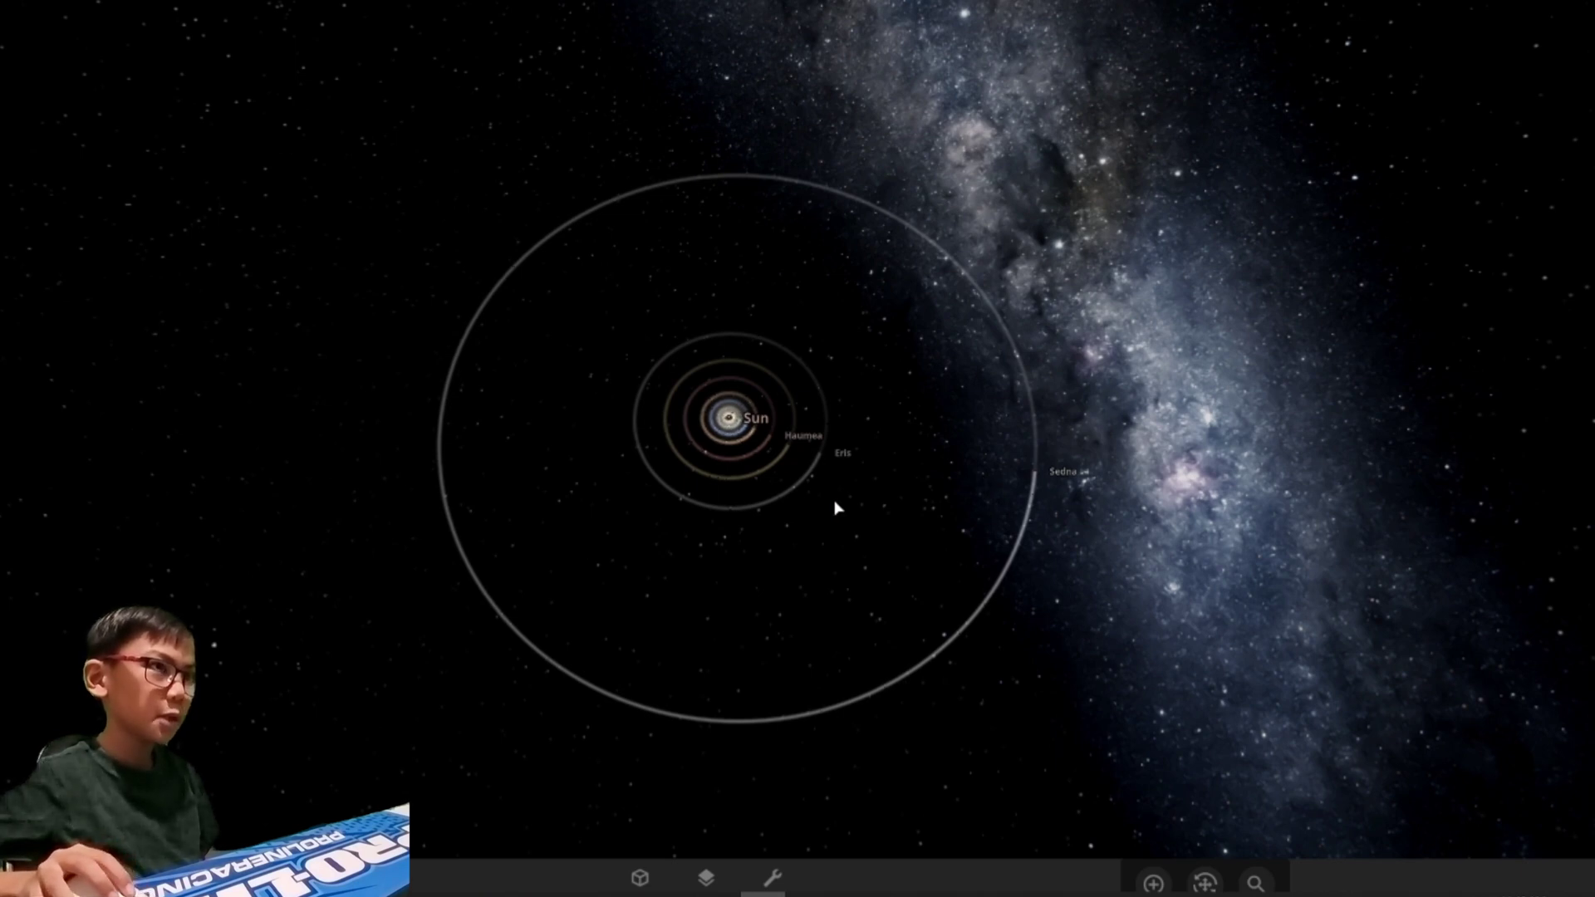
pyautogui.scroll(3, 834, 508)
pyautogui.scroll(3, 835, 507)
pyautogui.scroll(3, 835, 507)
pyautogui.scroll(3, 836, 507)
pyautogui.scroll(3, 835, 507)
pyautogui.scroll(3, 835, 507)
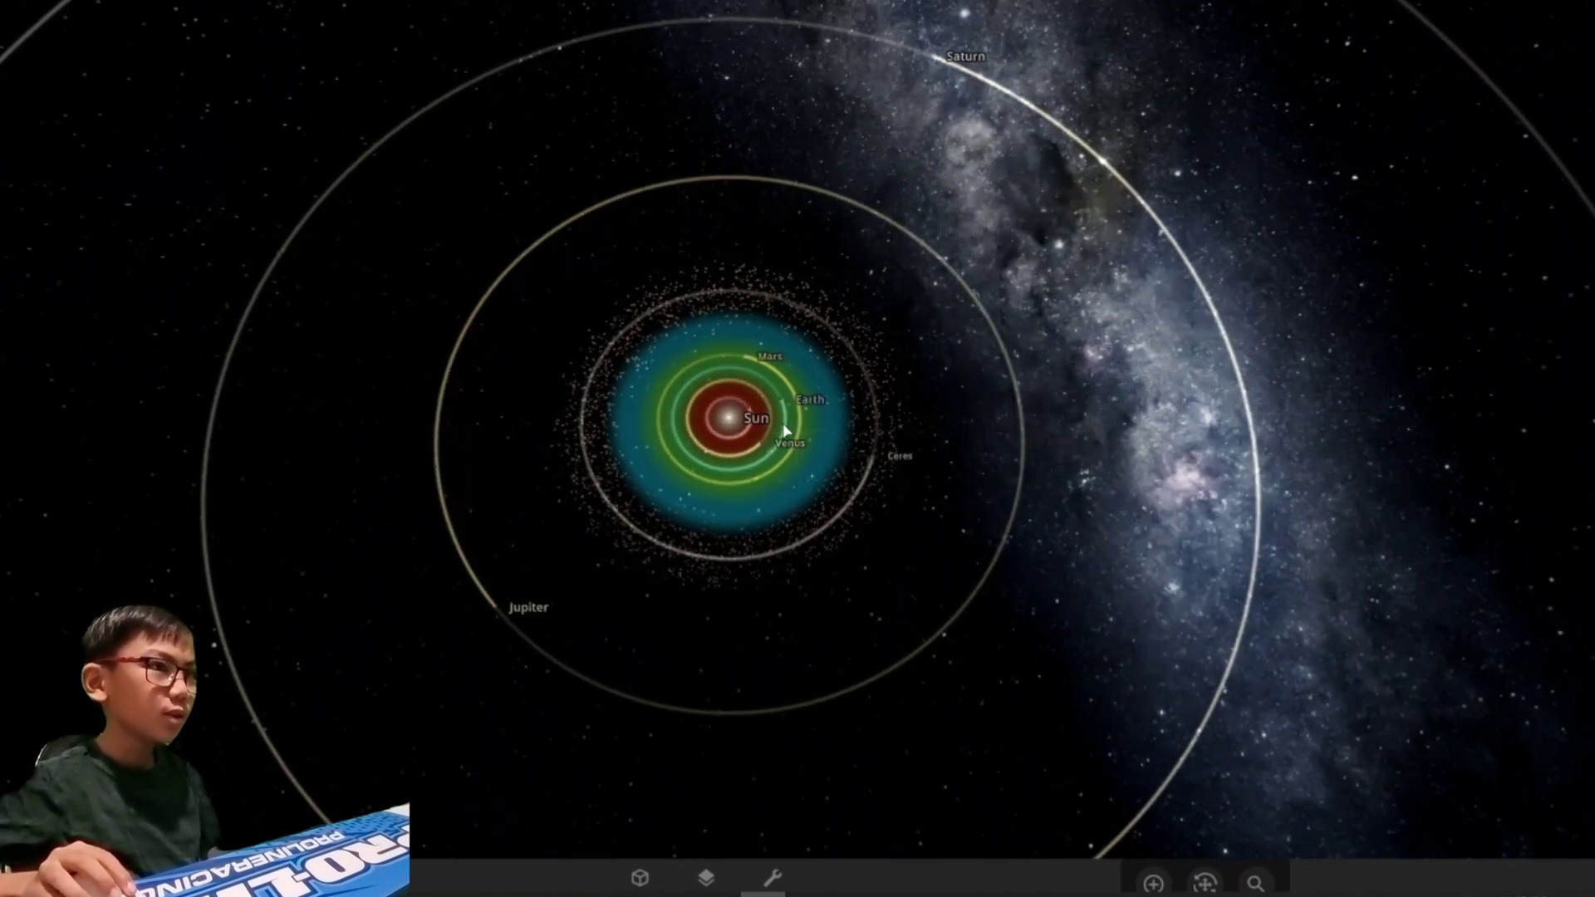
pyautogui.scroll(5, 786, 429)
pyautogui.scroll(2, 785, 429)
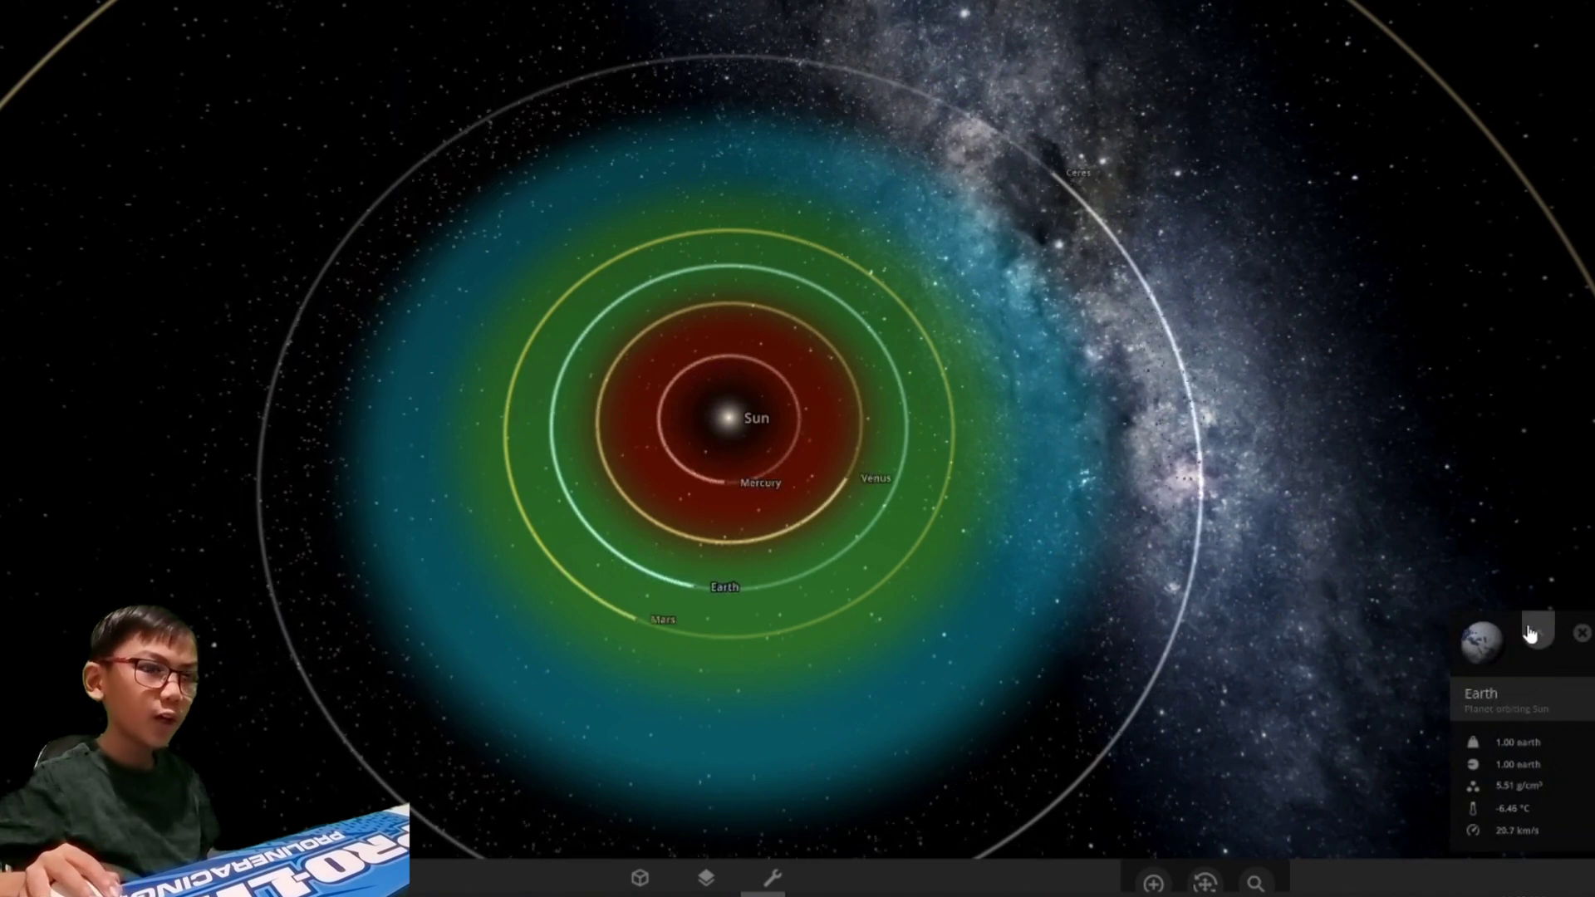
pyautogui.click(1534, 633)
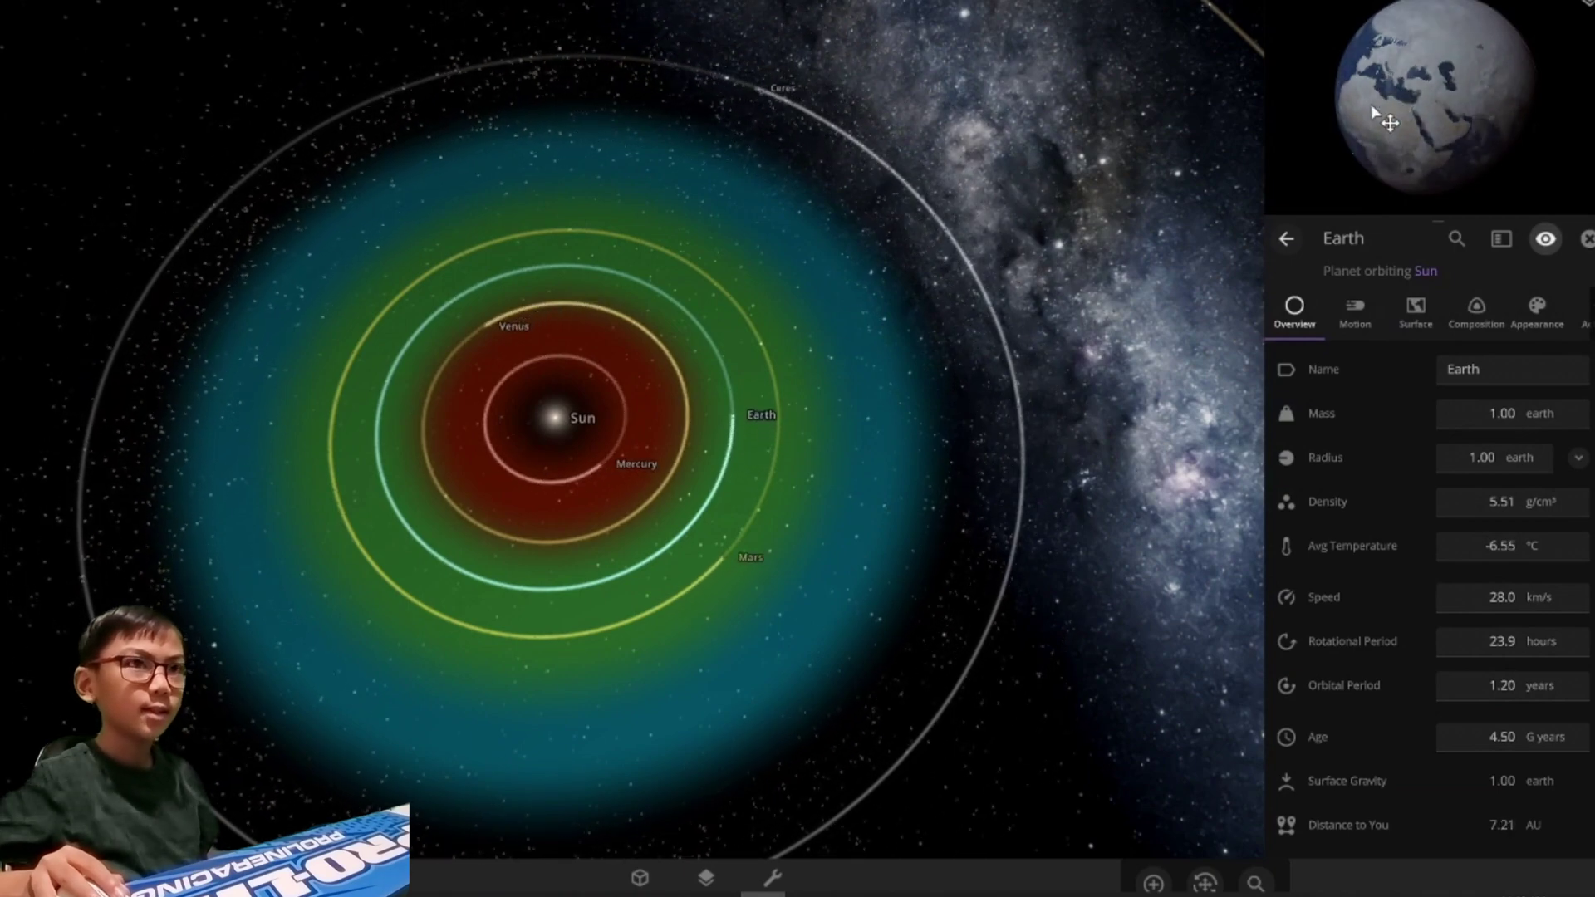
pyautogui.moveTo(1371, 104); pyautogui.dragTo(1387, 65)
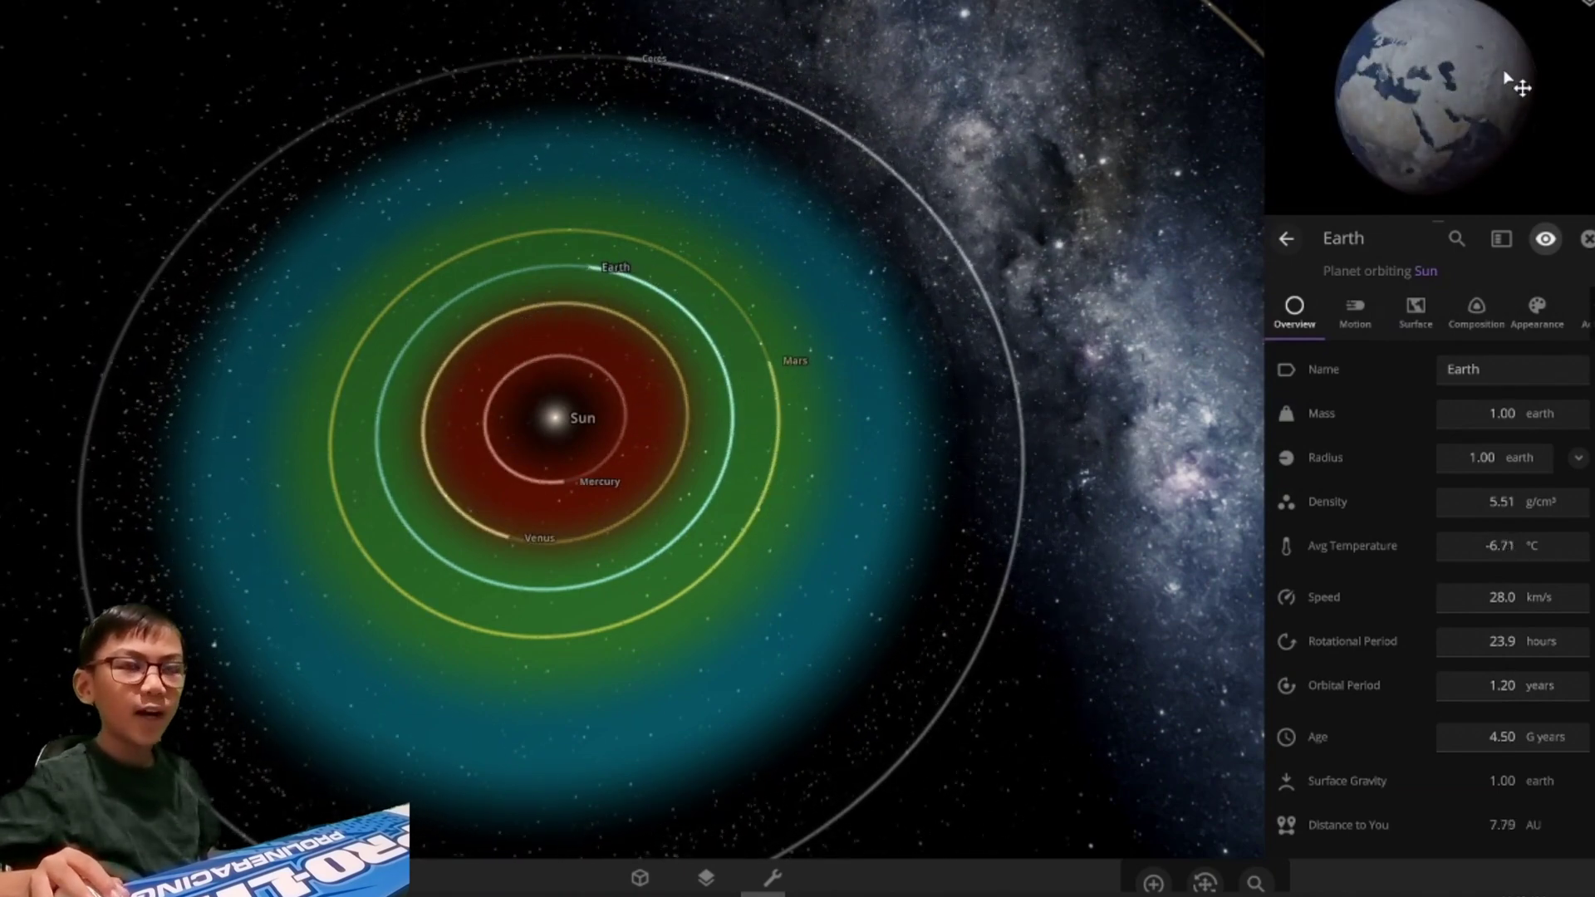
pyautogui.moveTo(1514, 93); pyautogui.dragTo(1476, 154)
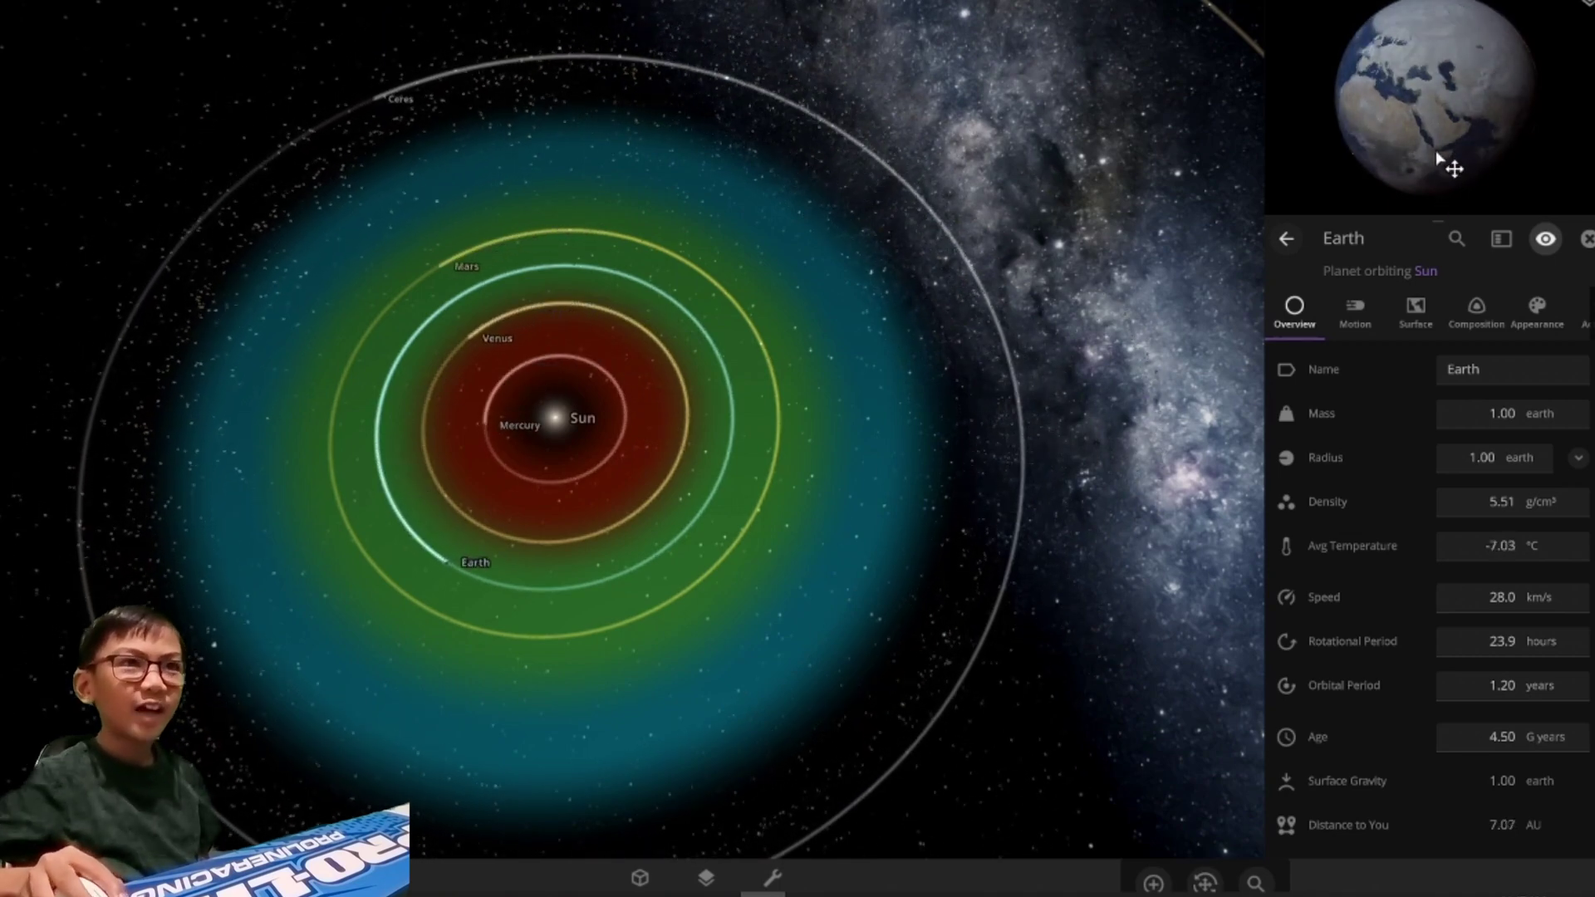
pyautogui.moveTo(1434, 151)
pyautogui.mouseDown()
pyautogui.moveTo(1536, 108)
pyautogui.moveTo(1518, 101)
pyautogui.moveTo(1530, 77)
pyautogui.moveTo(1493, 15)
pyautogui.moveTo(1376, 90)
pyautogui.mouseUp()
pyautogui.moveTo(1353, 184); pyautogui.dragTo(1461, 61)
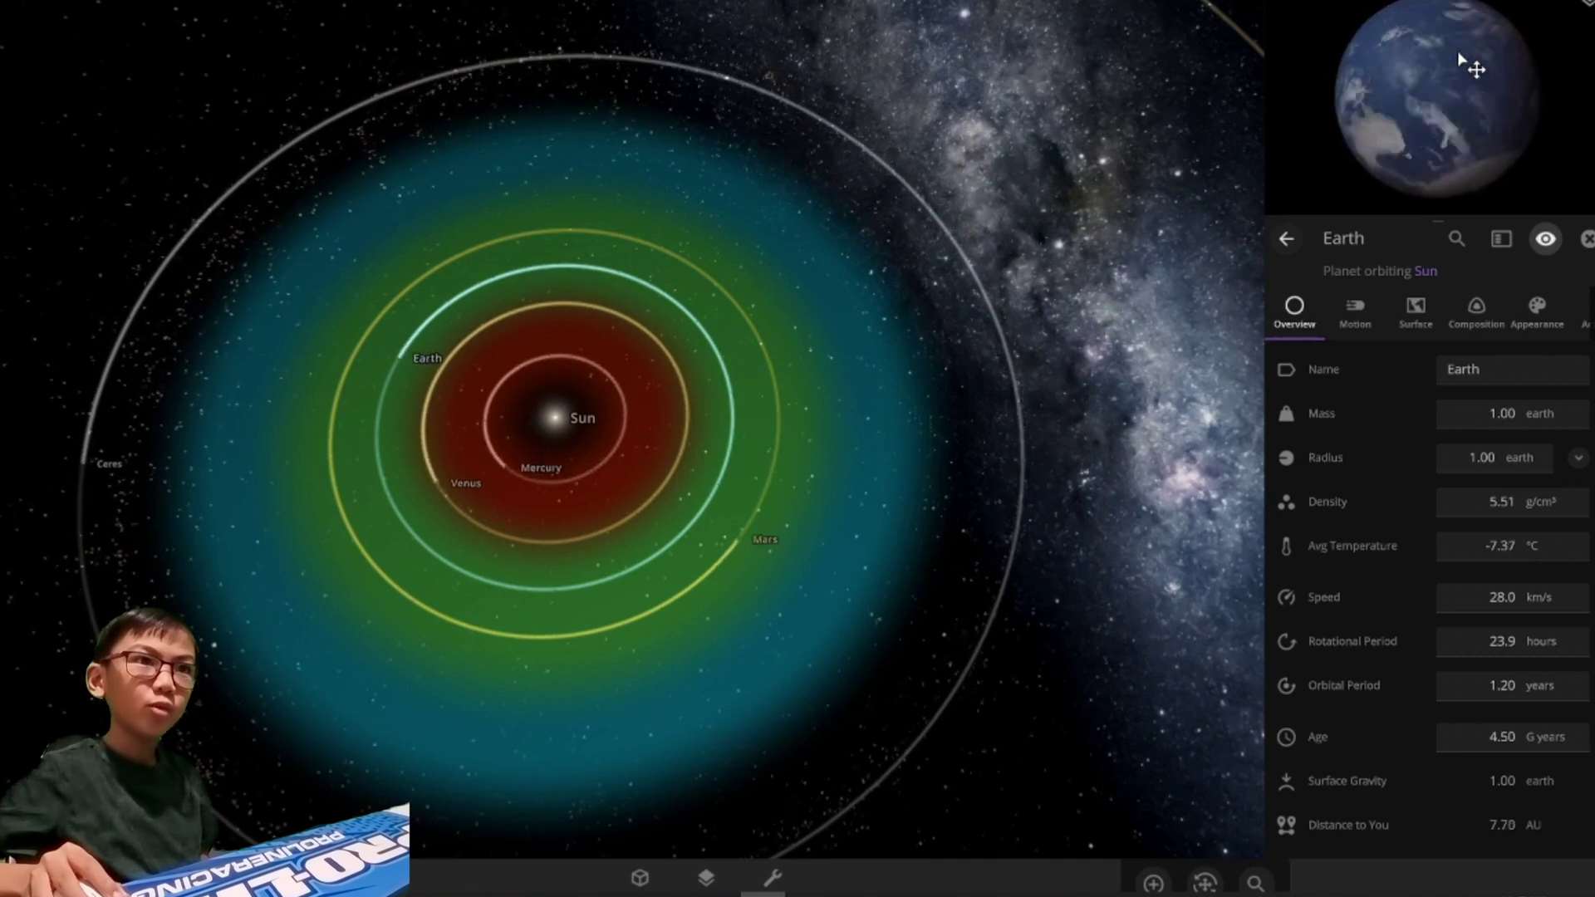
pyautogui.moveTo(1462, 60)
pyautogui.mouseDown()
pyautogui.moveTo(1436, 152)
pyautogui.moveTo(1381, 160)
pyautogui.moveTo(1304, 131)
pyautogui.moveTo(1407, 177)
pyautogui.mouseUp()
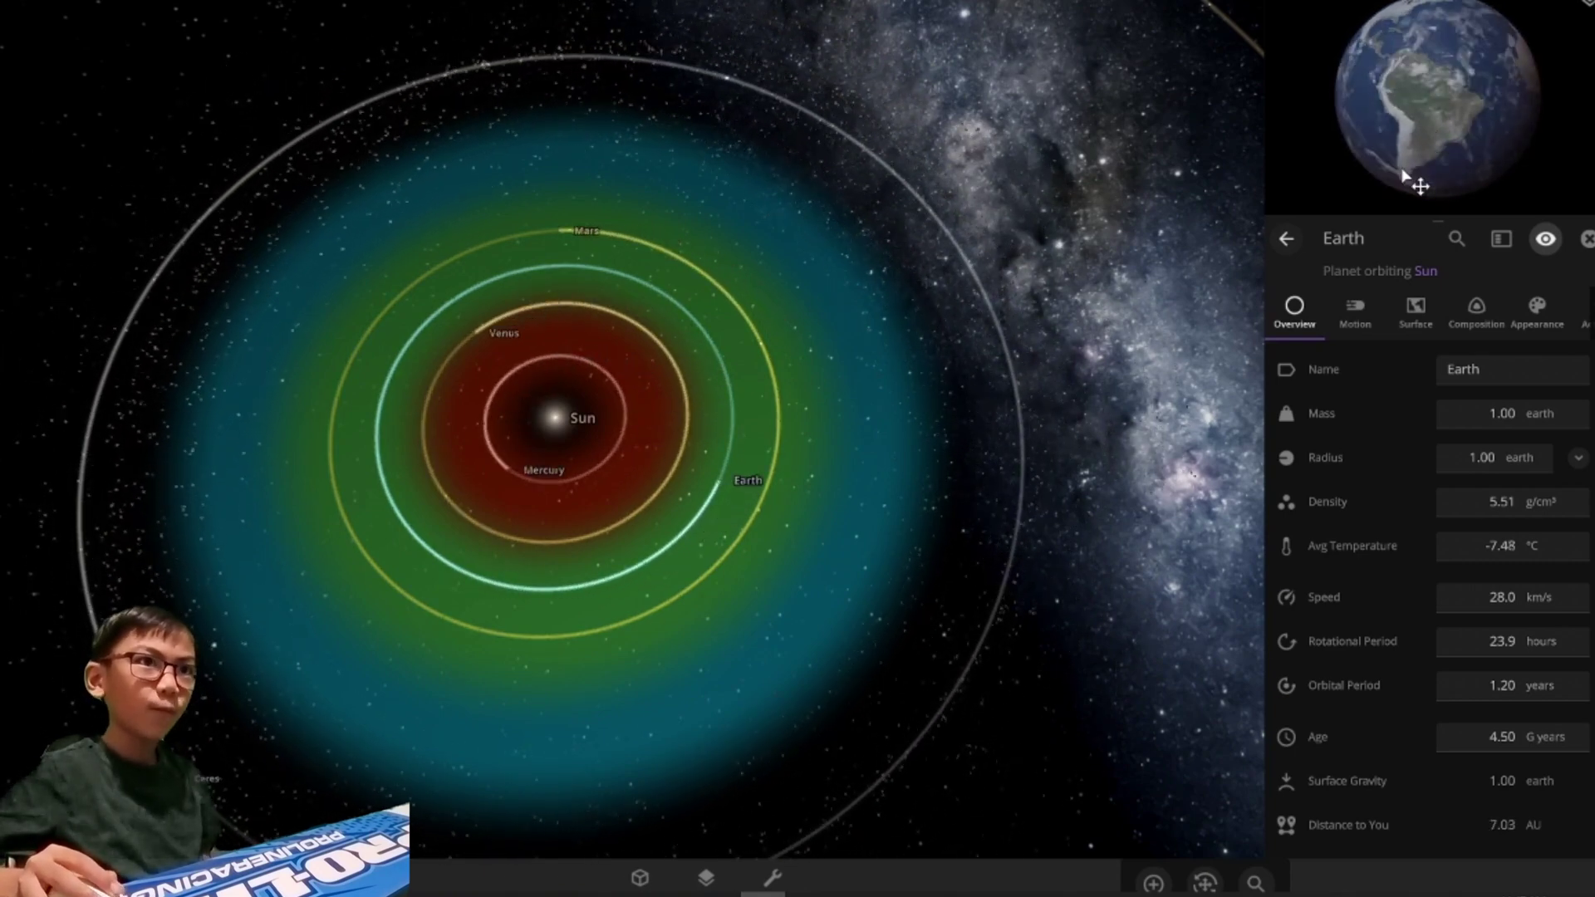
pyautogui.moveTo(1405, 177)
pyautogui.mouseDown()
pyautogui.moveTo(1403, 99)
pyautogui.moveTo(1384, 68)
pyautogui.moveTo(1416, 145)
pyautogui.moveTo(1398, 60)
pyautogui.mouseUp()
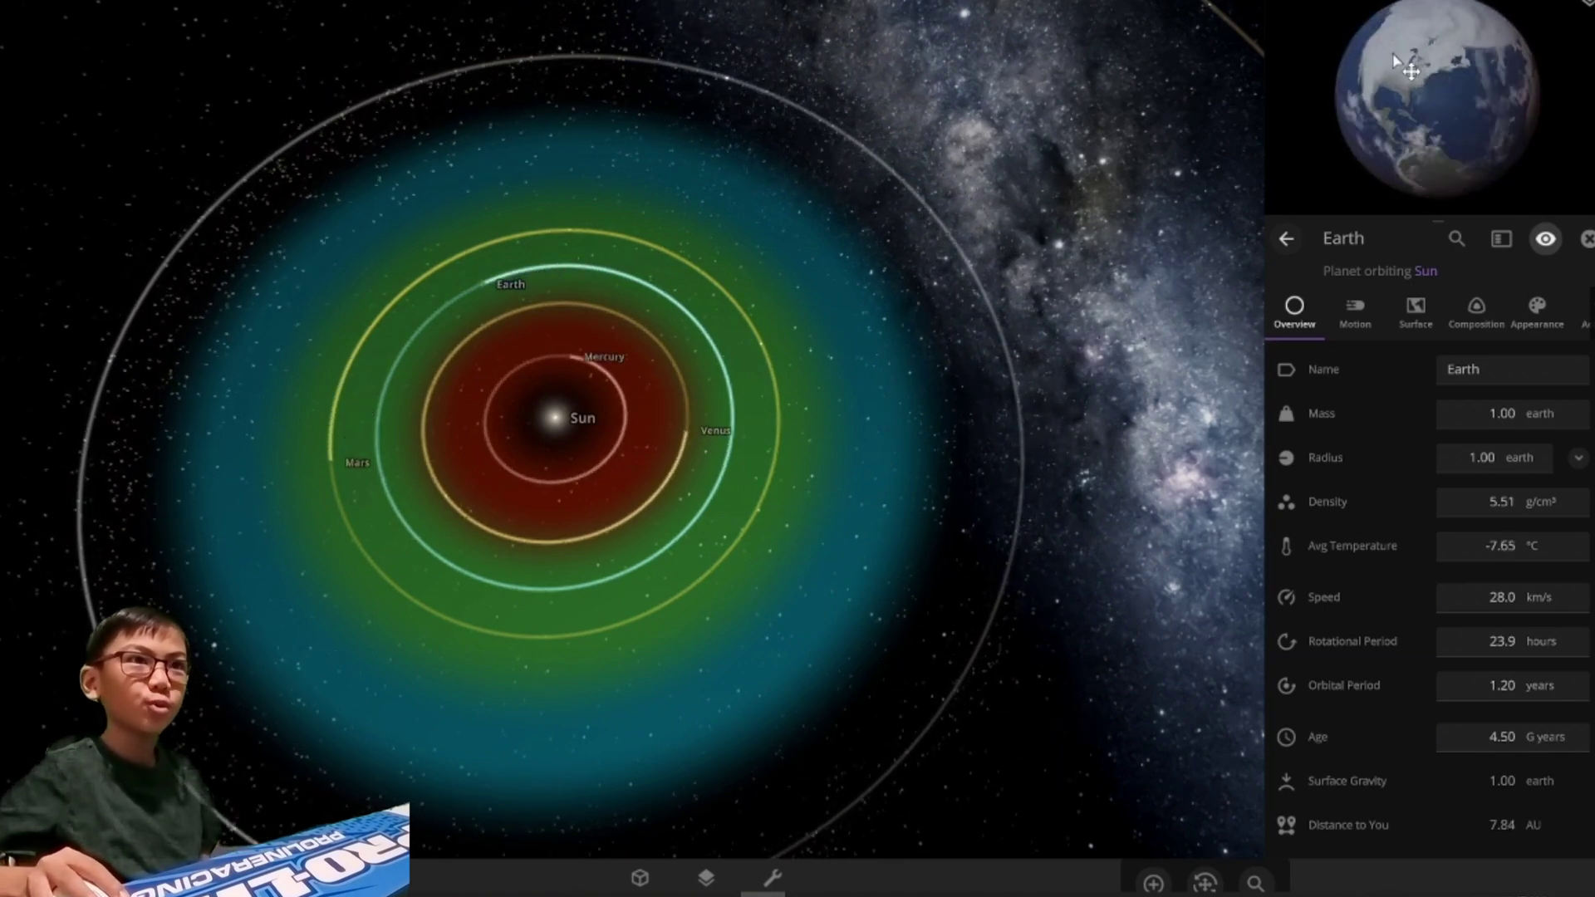
pyautogui.moveTo(1398, 60); pyautogui.dragTo(1413, 23)
pyautogui.rightClick(1413, 6)
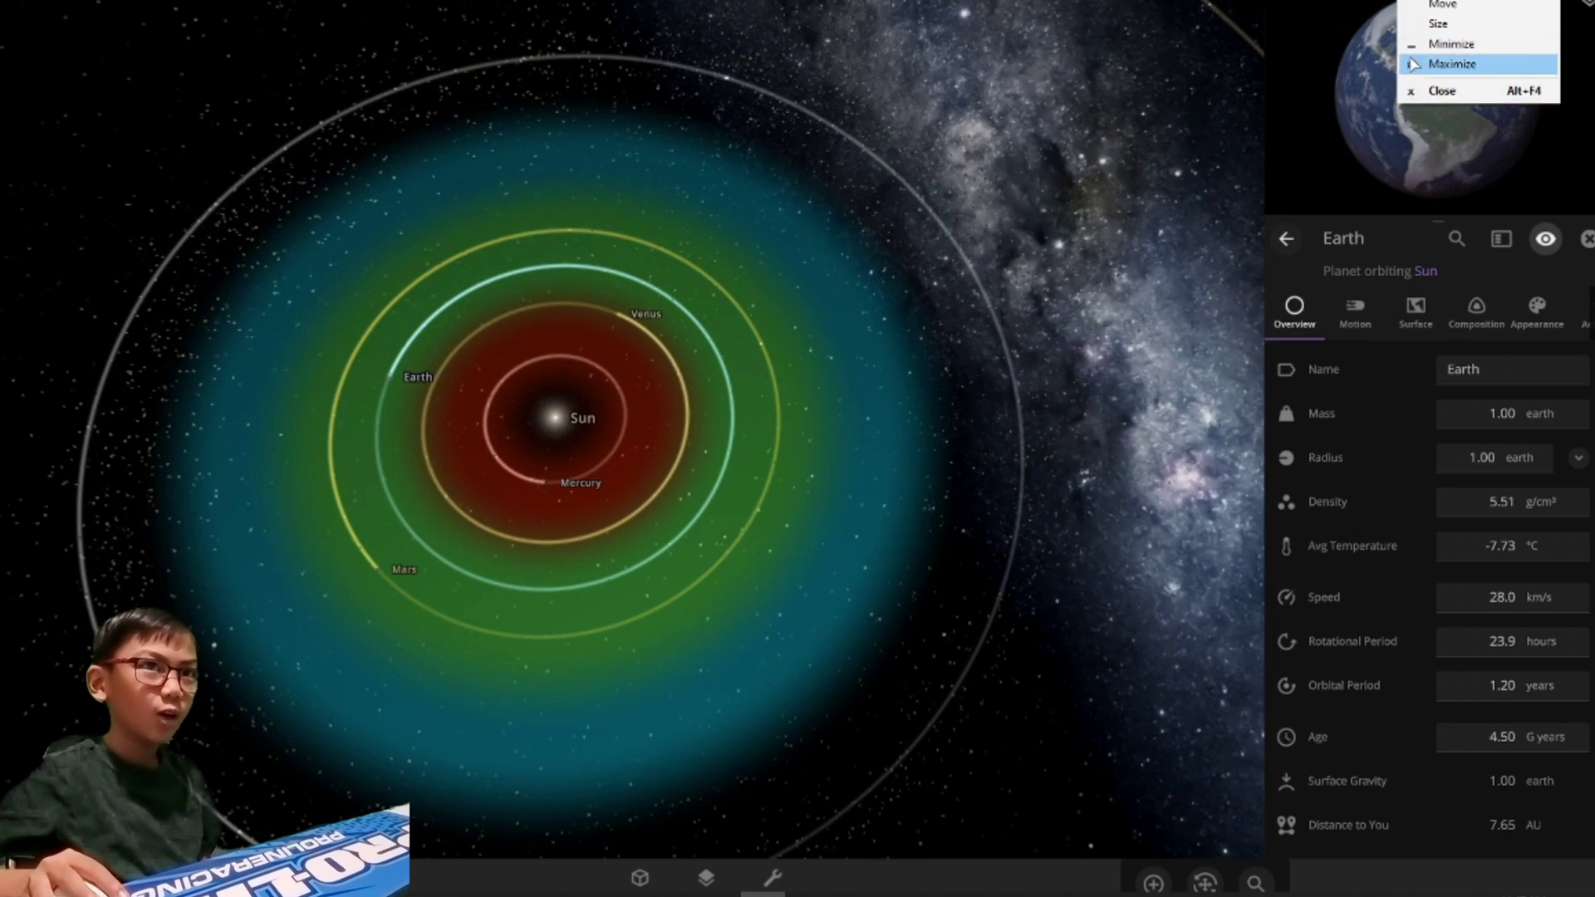
pyautogui.click(1348, 75)
pyautogui.moveTo(1349, 75); pyautogui.dragTo(1408, 150)
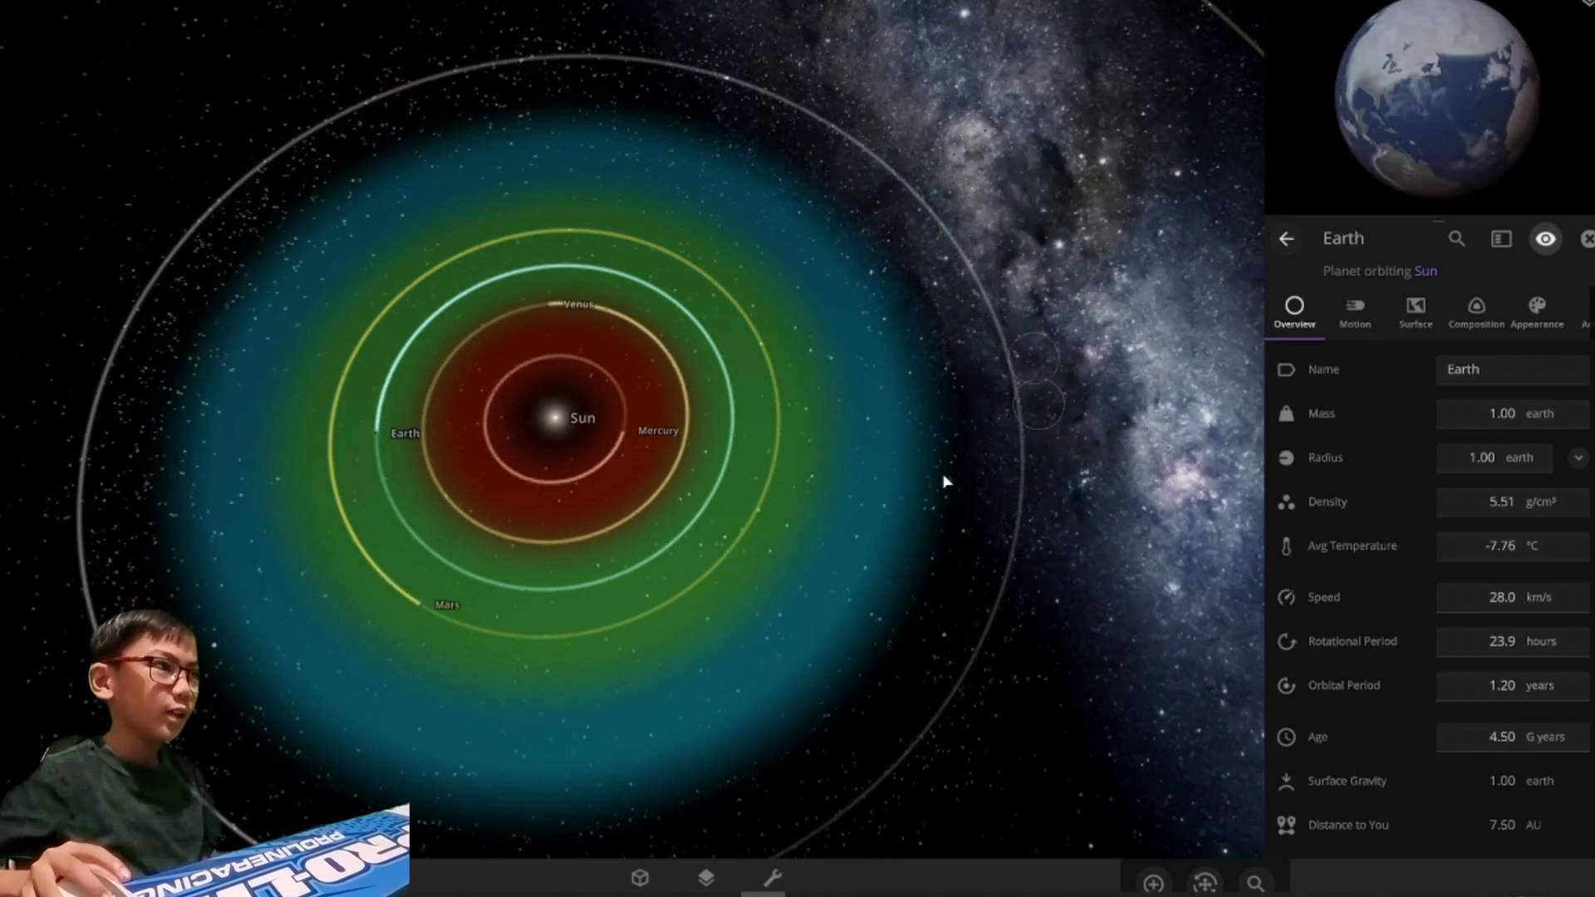
pyautogui.scroll(-10, 878, 484)
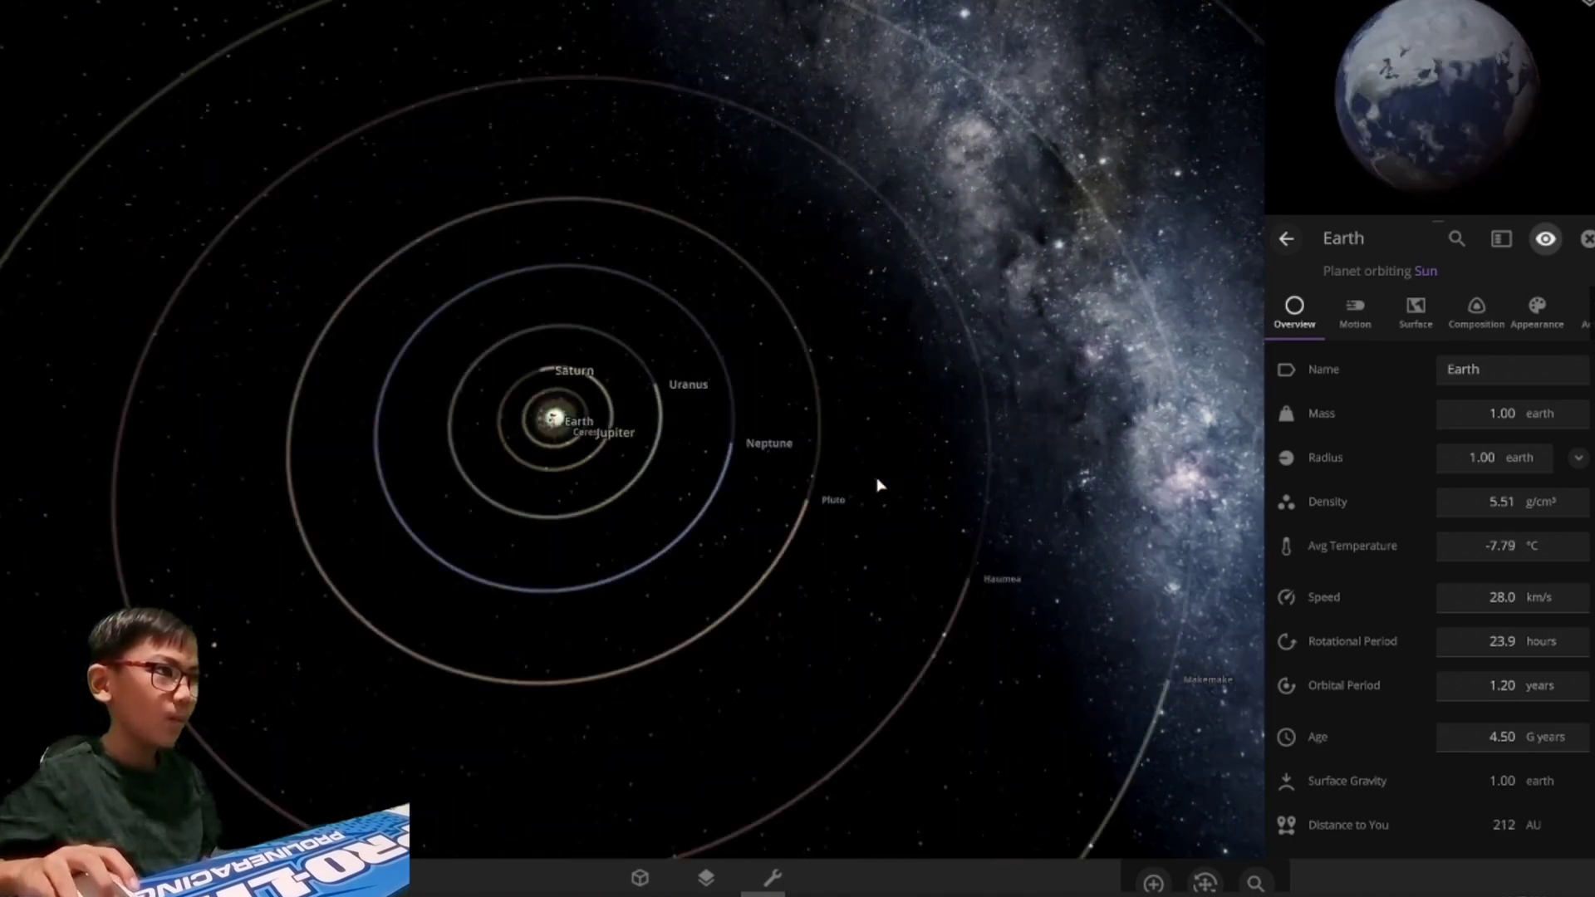
pyautogui.scroll(-6, 878, 484)
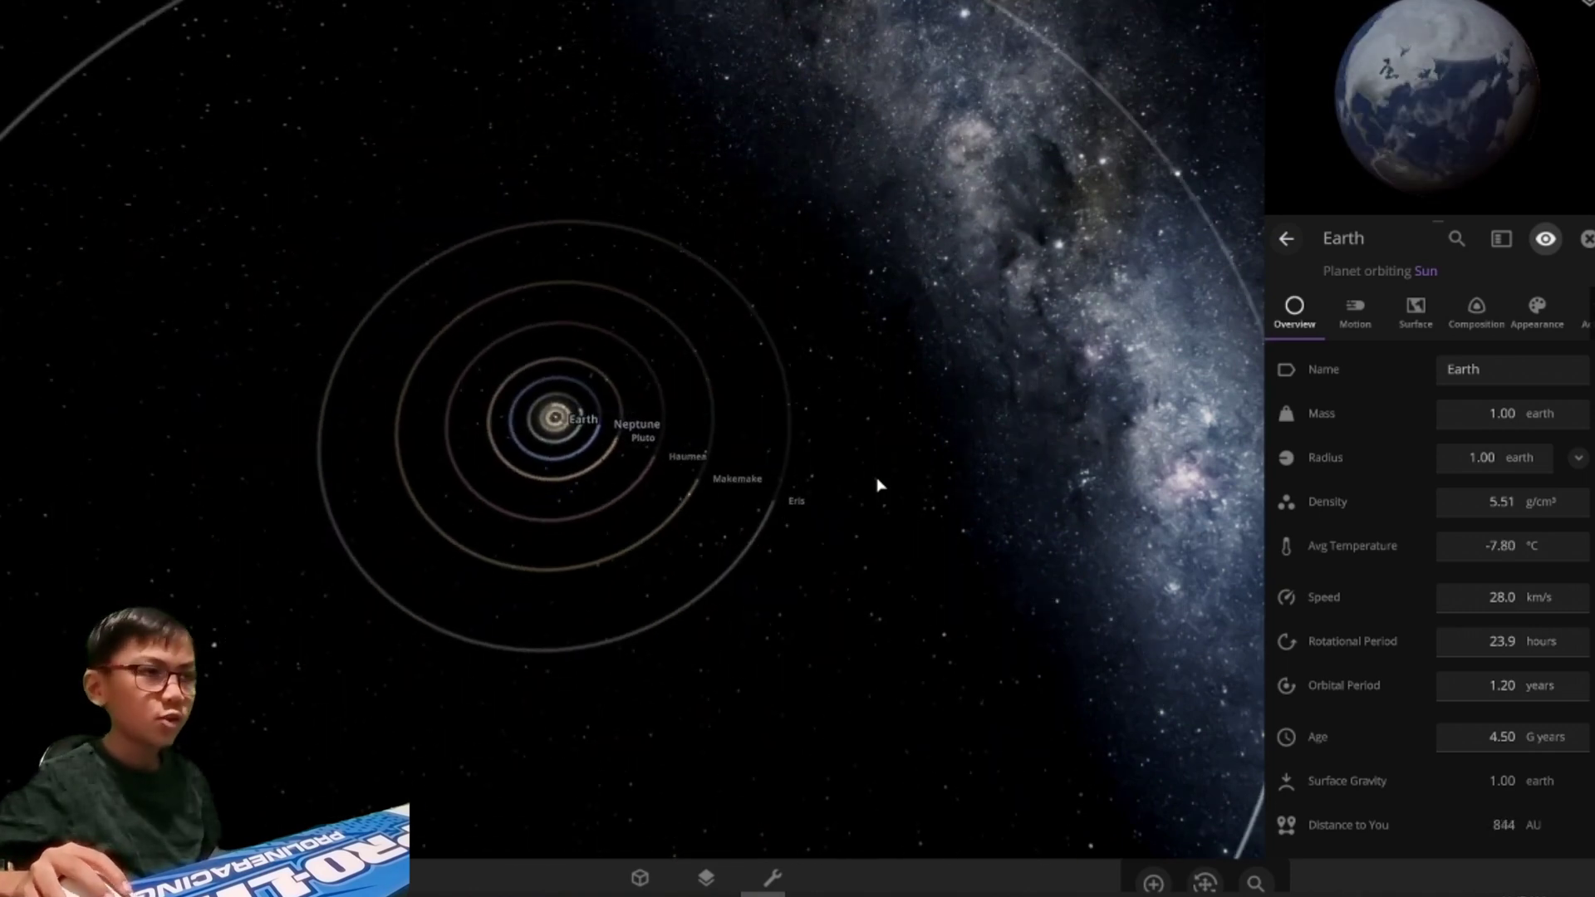
pyautogui.scroll(-6, 877, 484)
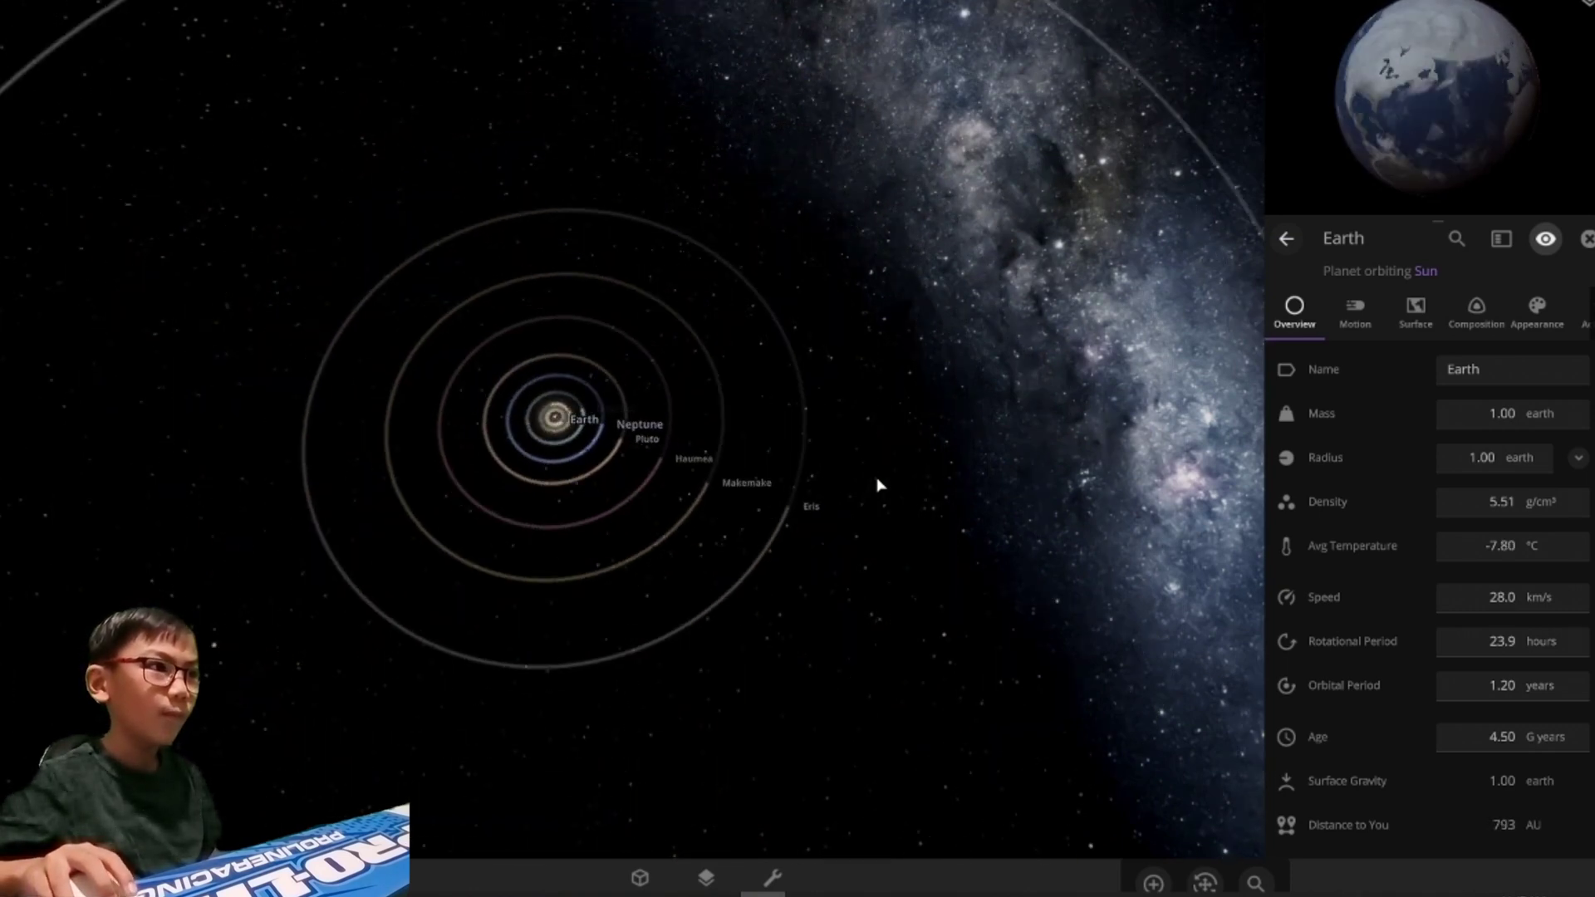
pyautogui.scroll(-2, 878, 485)
pyautogui.scroll(6, 878, 483)
pyautogui.scroll(6, 878, 483)
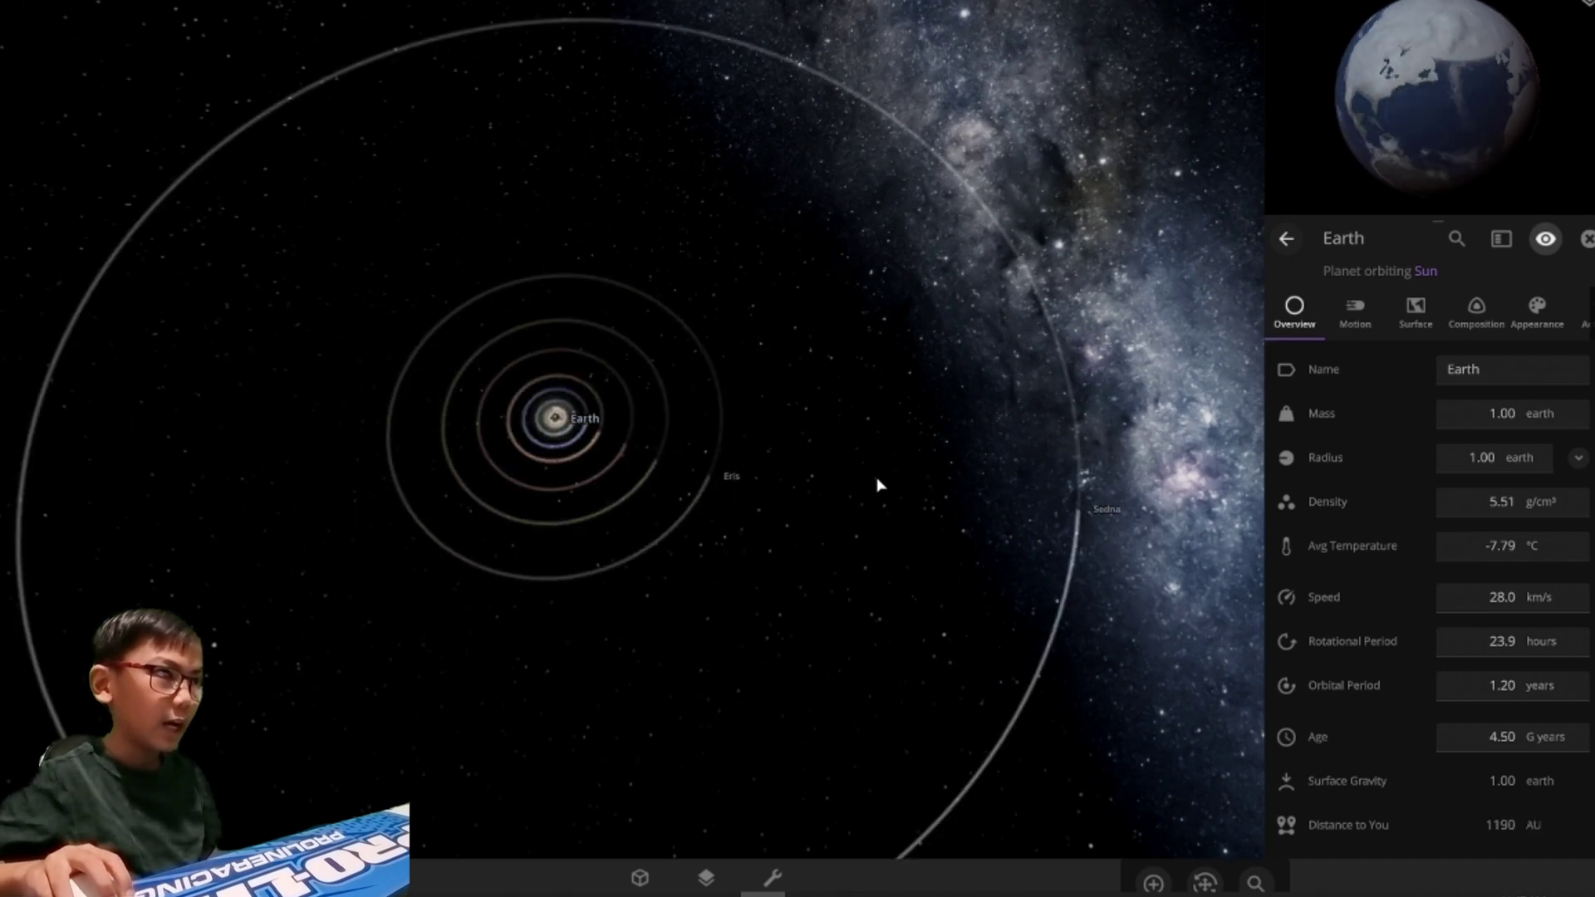
pyautogui.scroll(4, 877, 484)
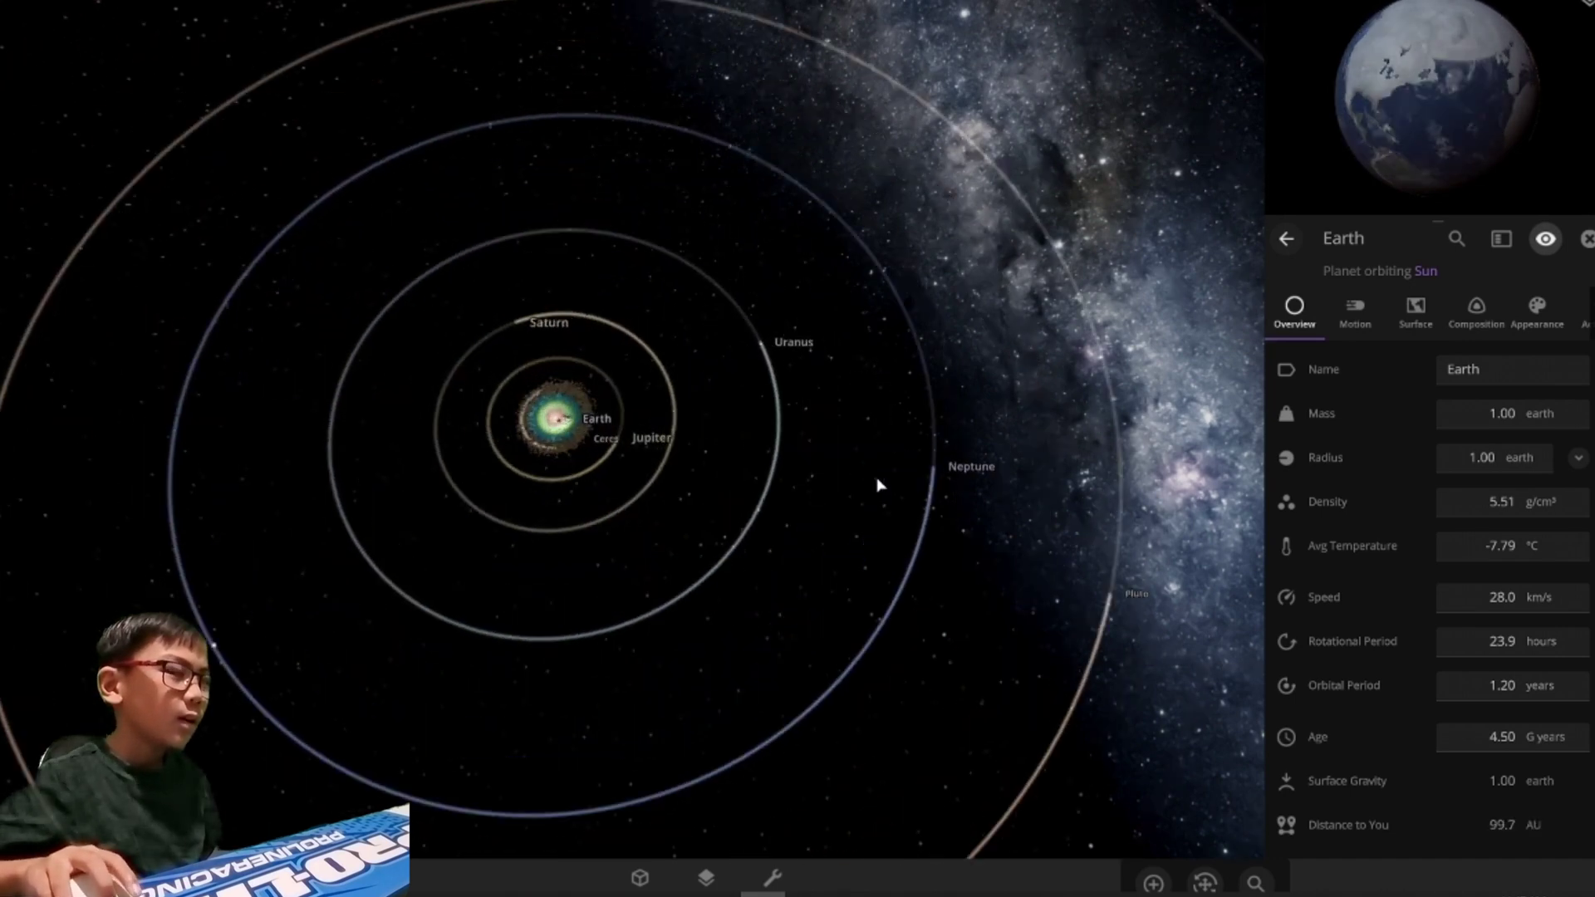
pyautogui.scroll(4, 878, 484)
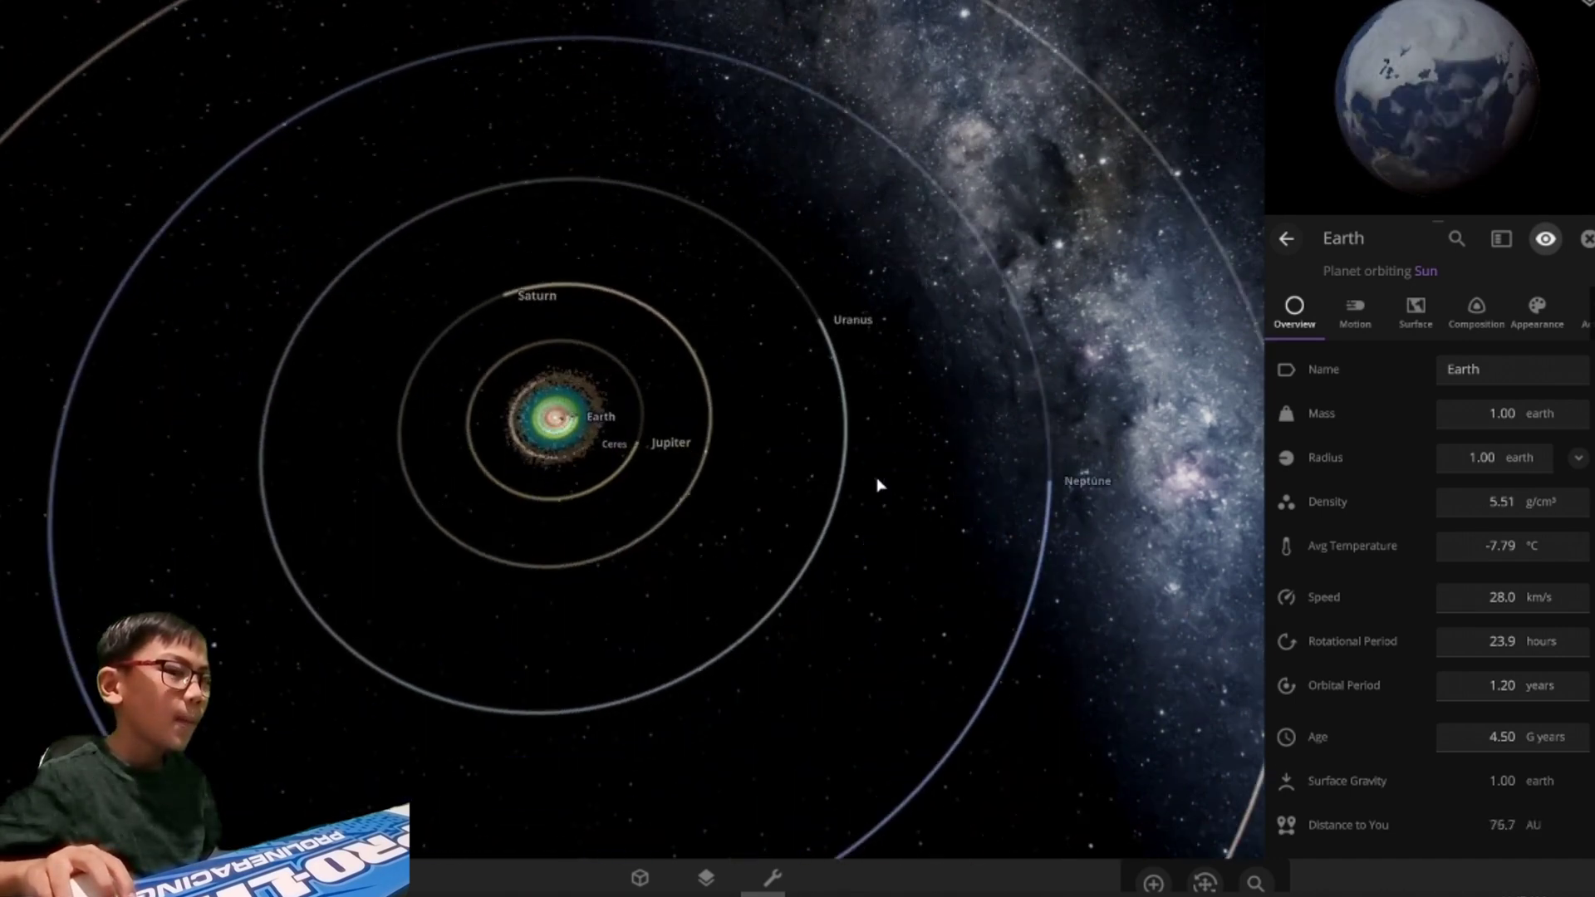
pyautogui.scroll(3, 877, 484)
pyautogui.scroll(3, 878, 484)
pyautogui.scroll(4, 878, 484)
pyautogui.scroll(4, 878, 483)
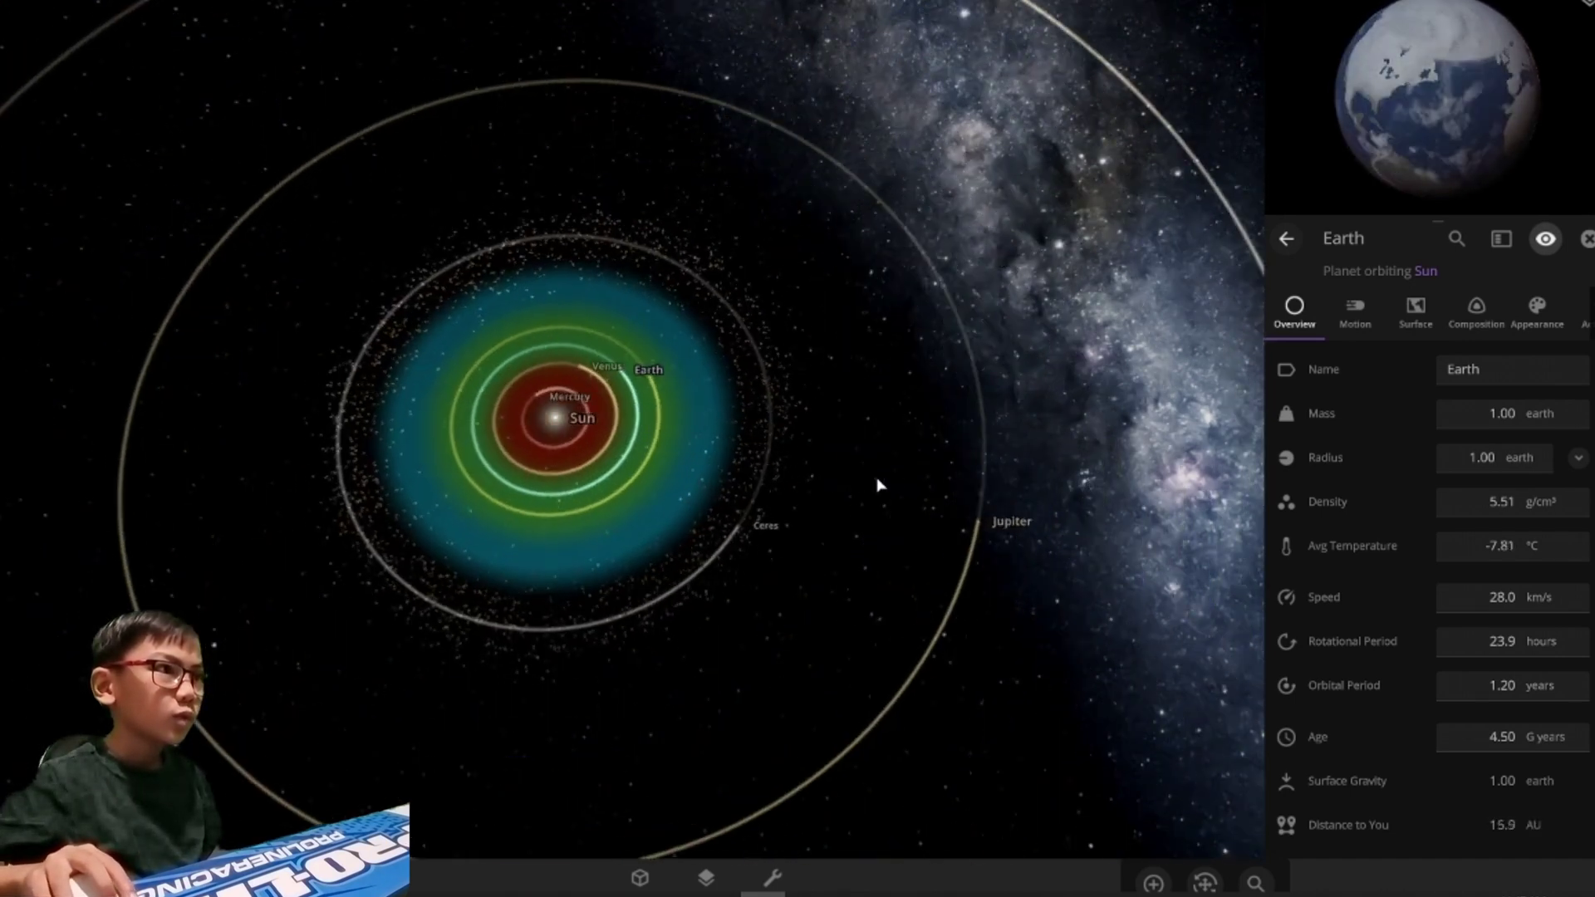
pyautogui.scroll(3, 877, 484)
pyautogui.scroll(3, 877, 483)
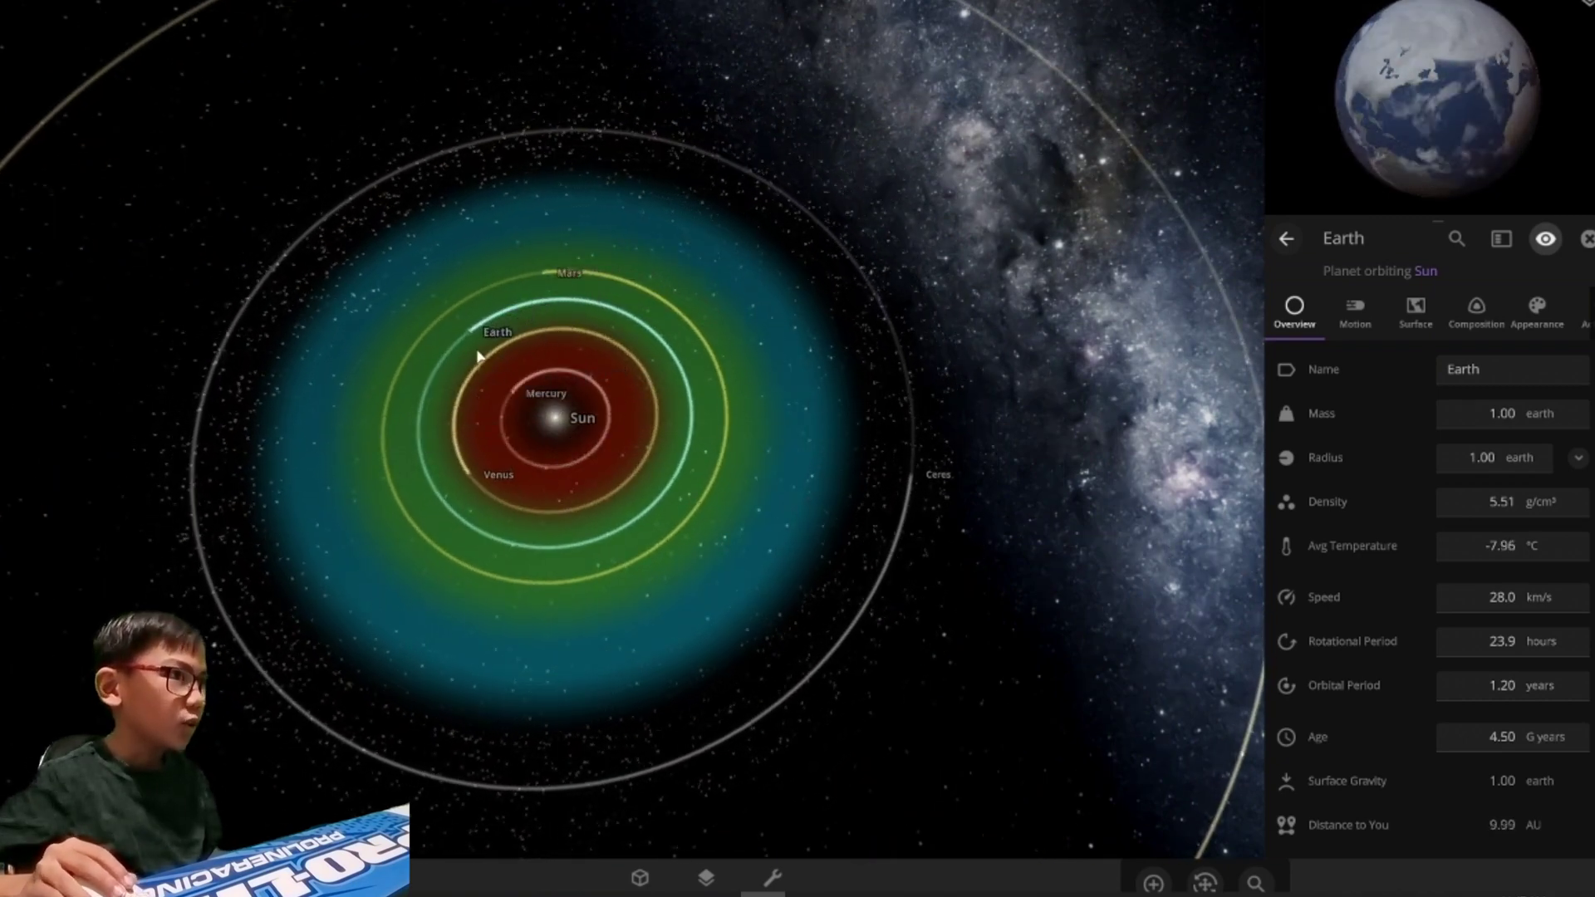
pyautogui.scroll(-4, 906, 464)
pyautogui.scroll(-4, 907, 464)
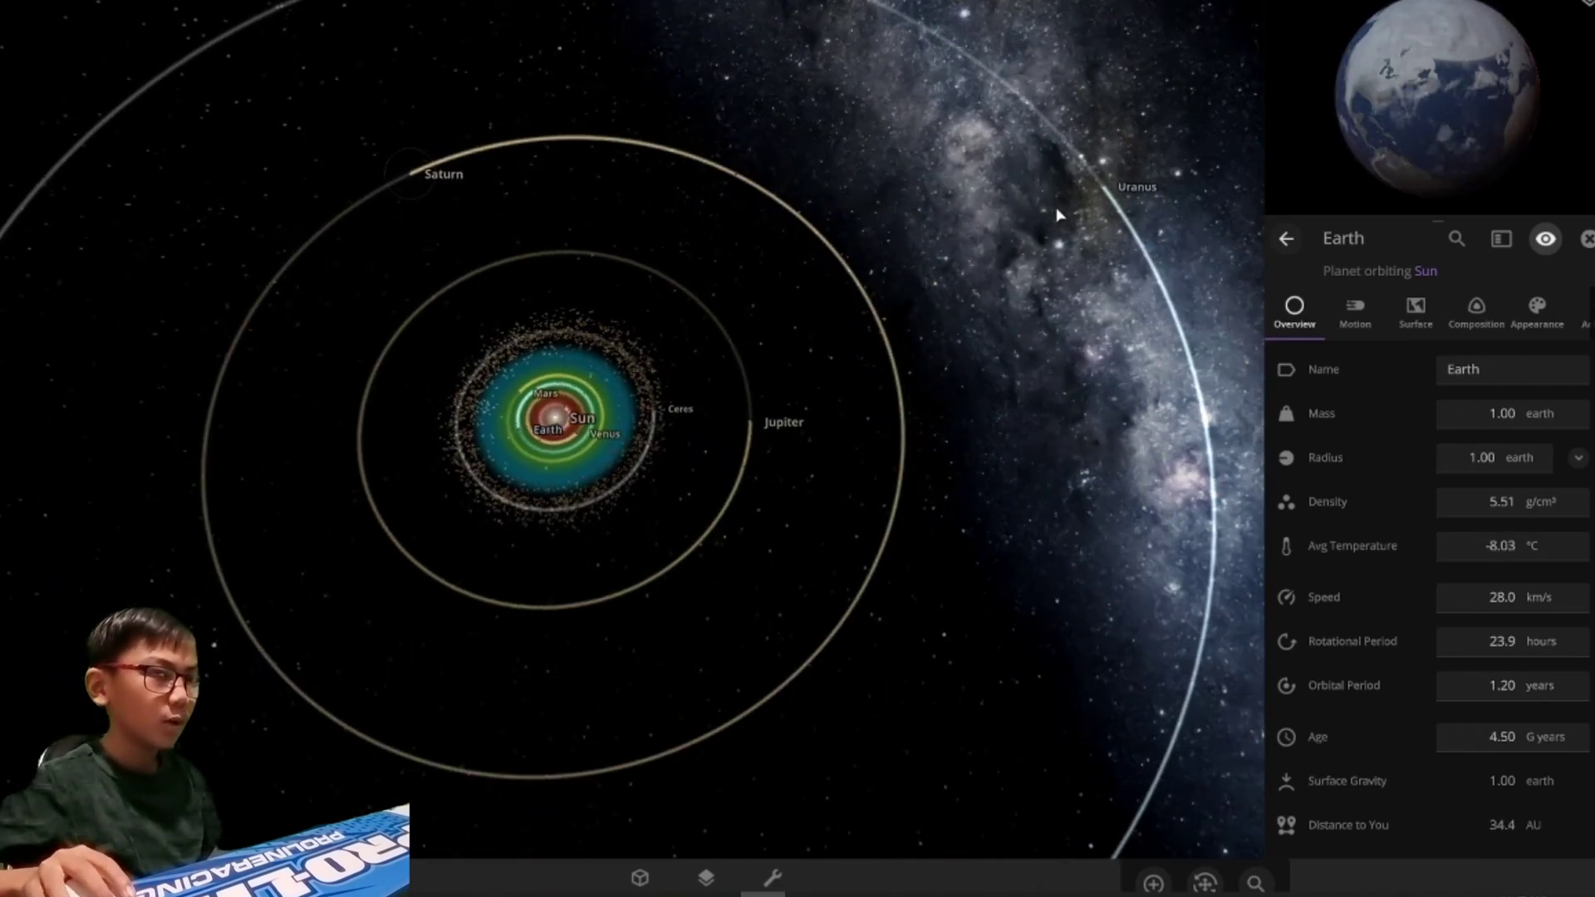
pyautogui.scroll(-3, 1057, 215)
pyautogui.scroll(-3, 1046, 475)
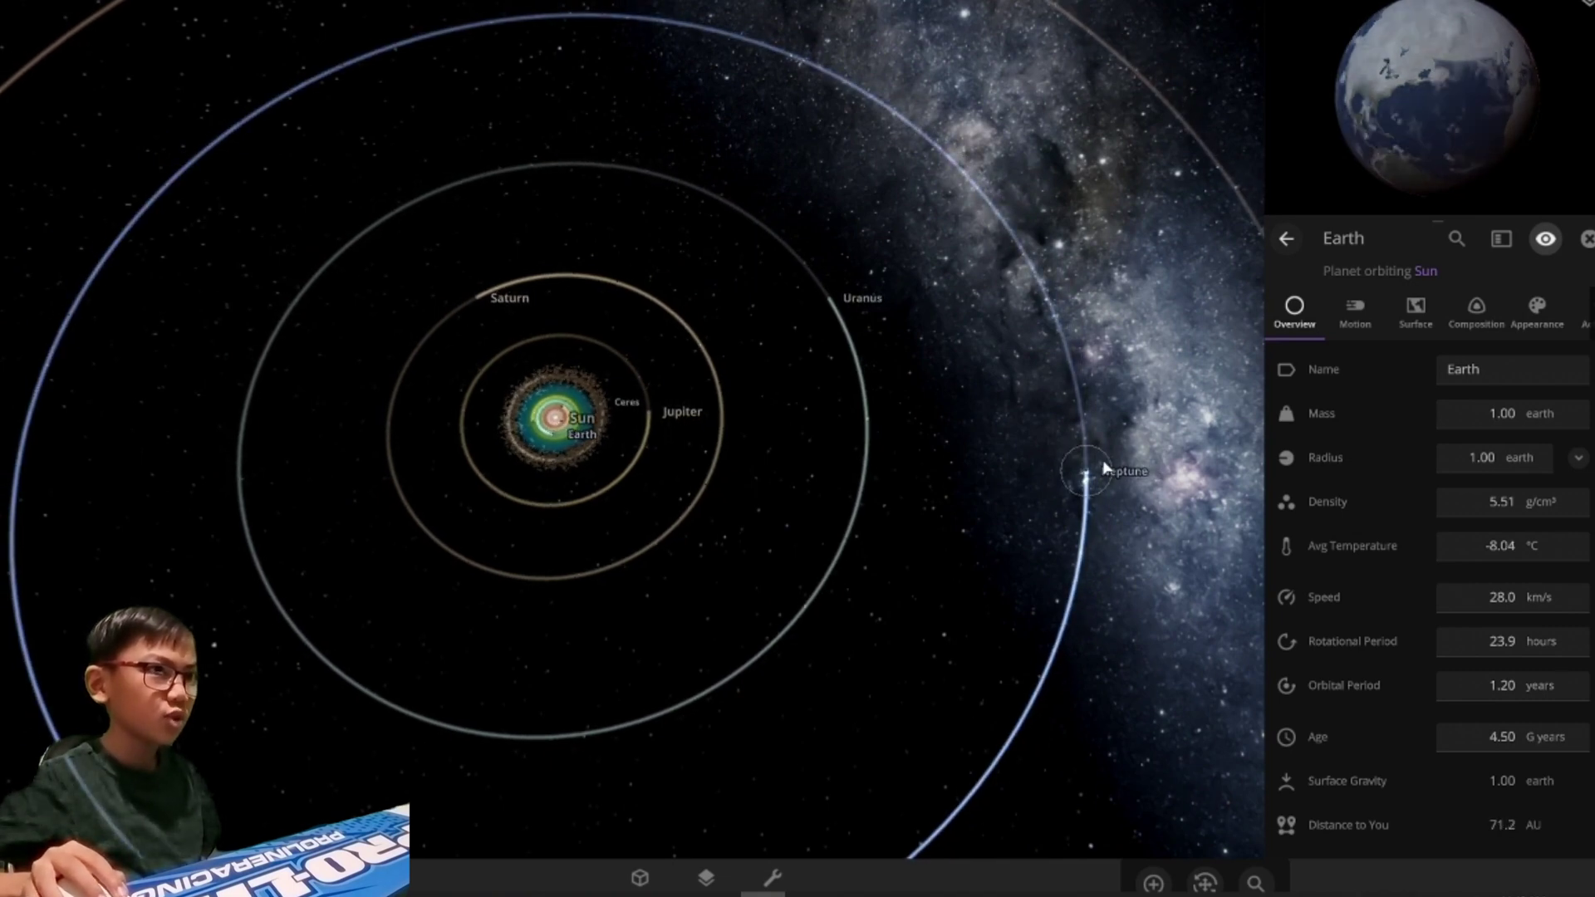
pyautogui.scroll(-5, 1120, 416)
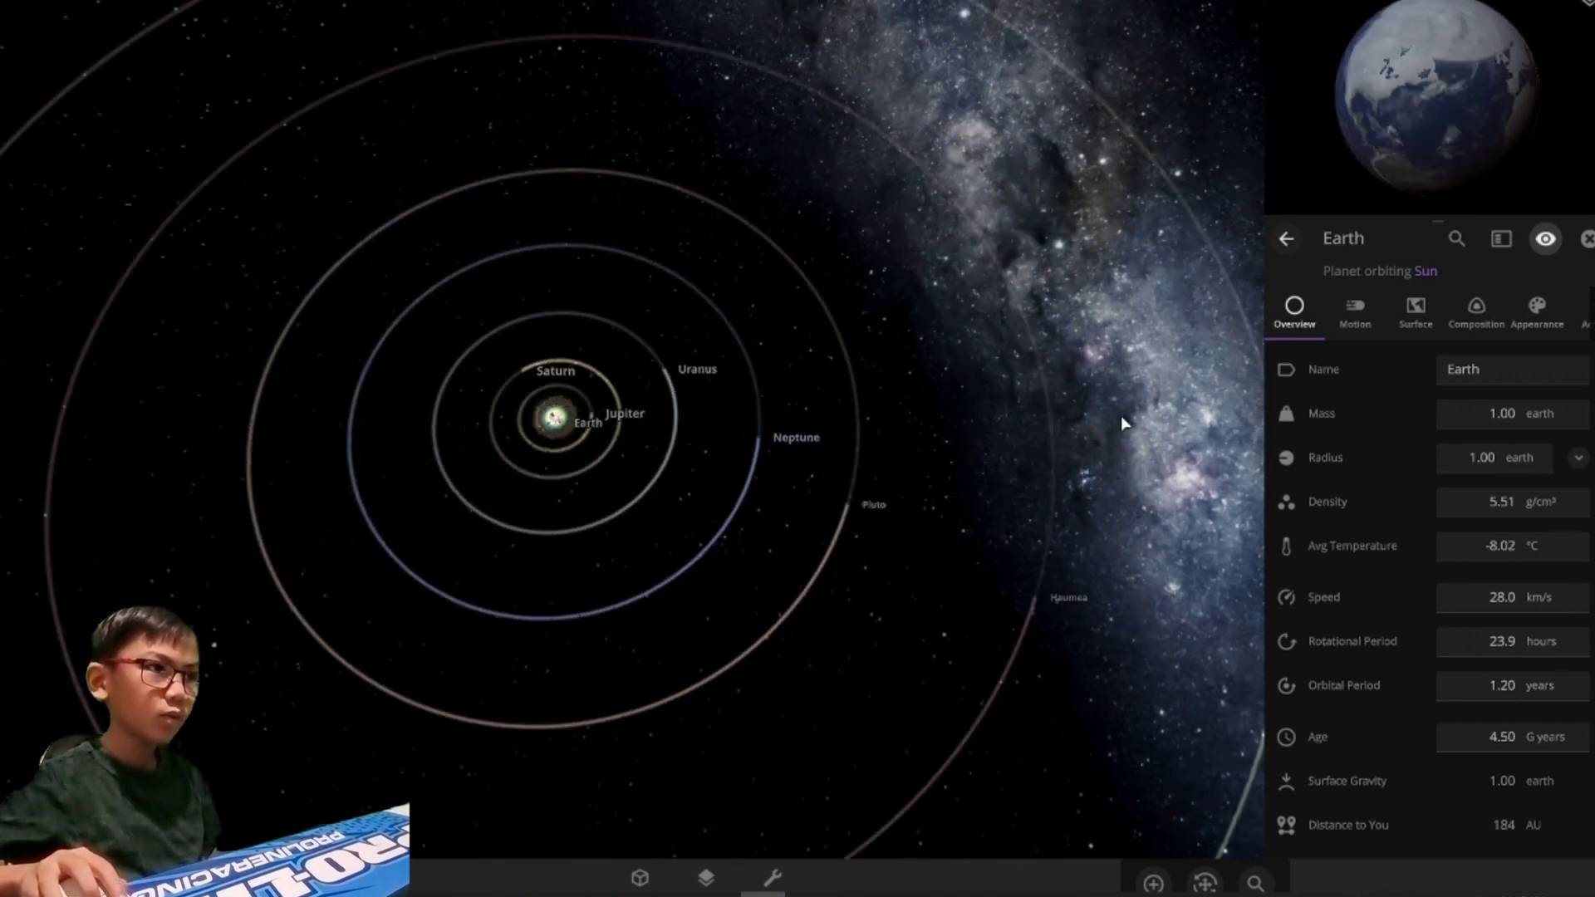
pyautogui.scroll(-4, 1120, 416)
pyautogui.scroll(-3, 1120, 414)
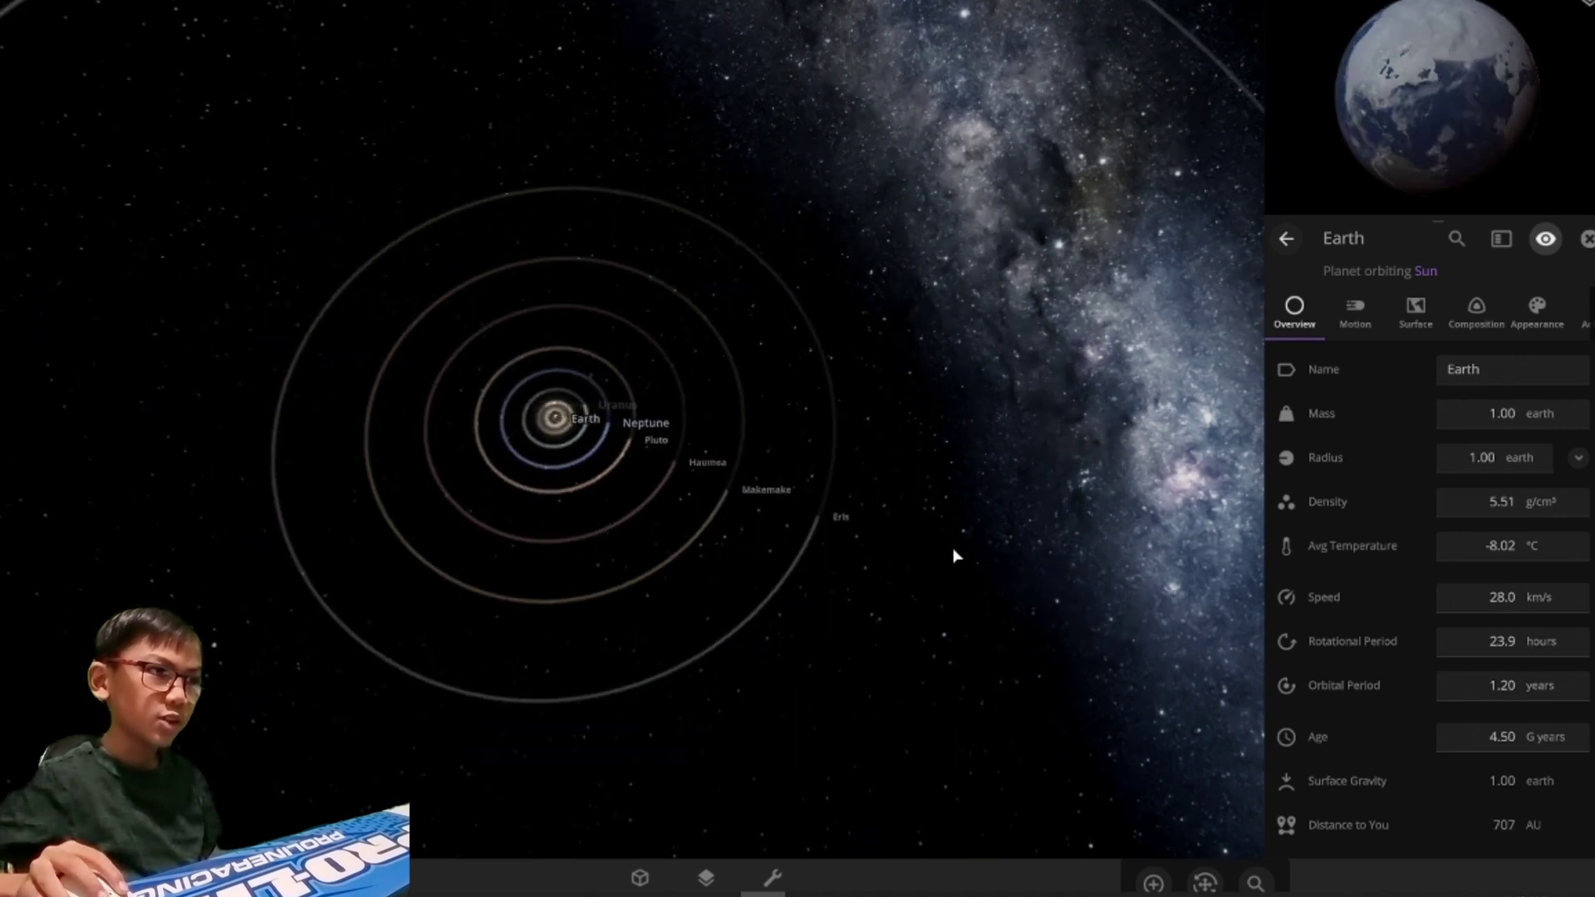
pyautogui.scroll(-3, 810, 541)
pyautogui.scroll(-4, 948, 549)
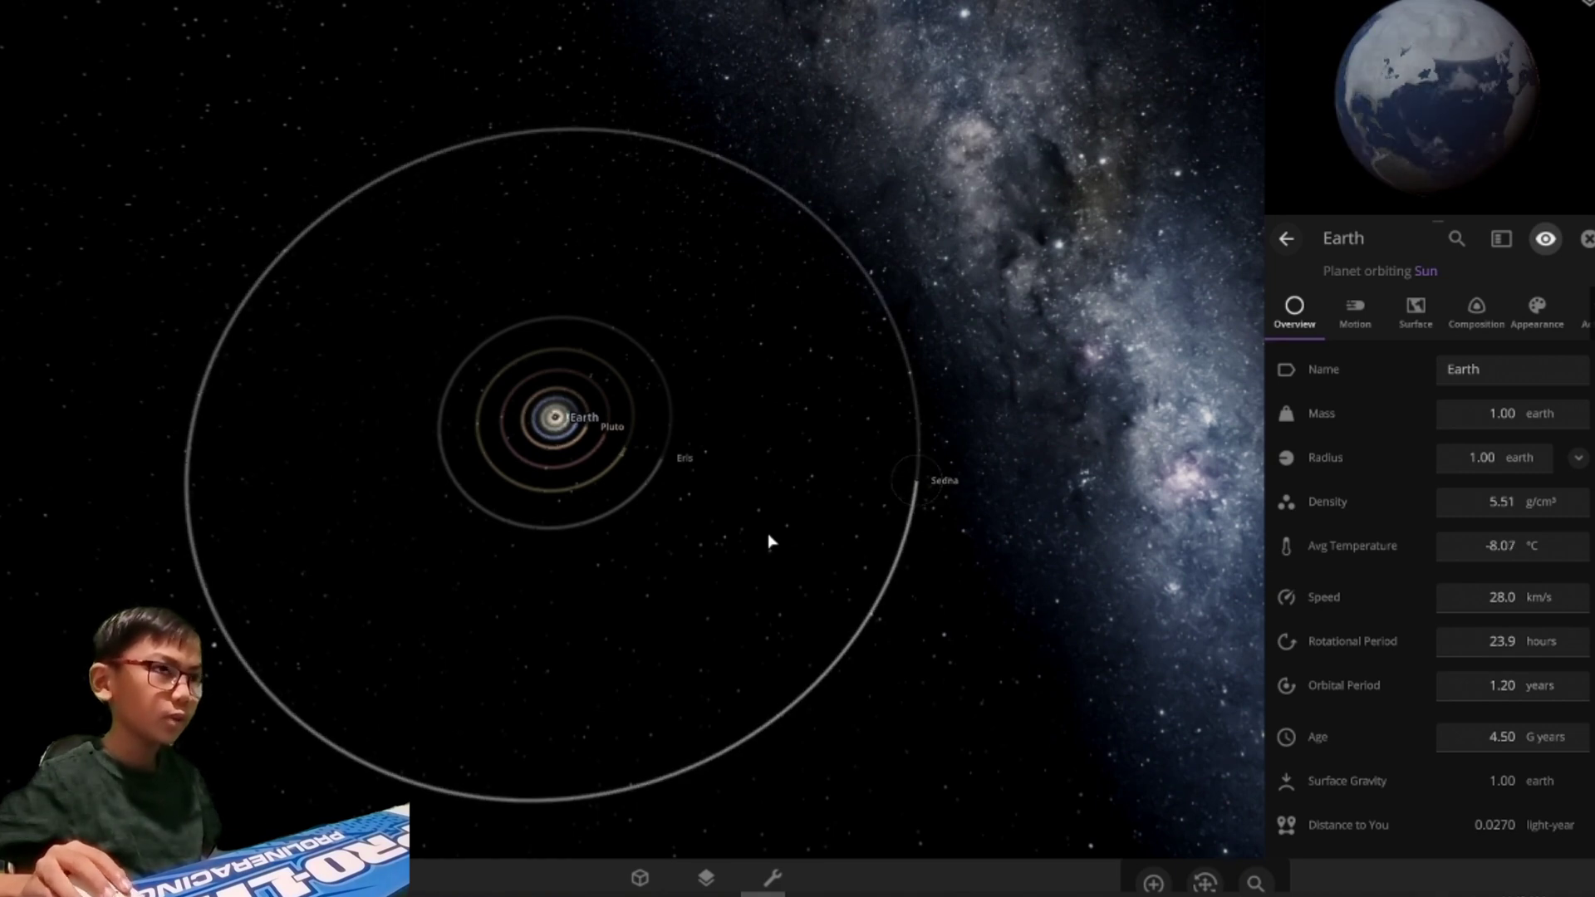
pyautogui.scroll(4, 767, 542)
pyautogui.scroll(4, 766, 543)
pyautogui.scroll(3, 766, 542)
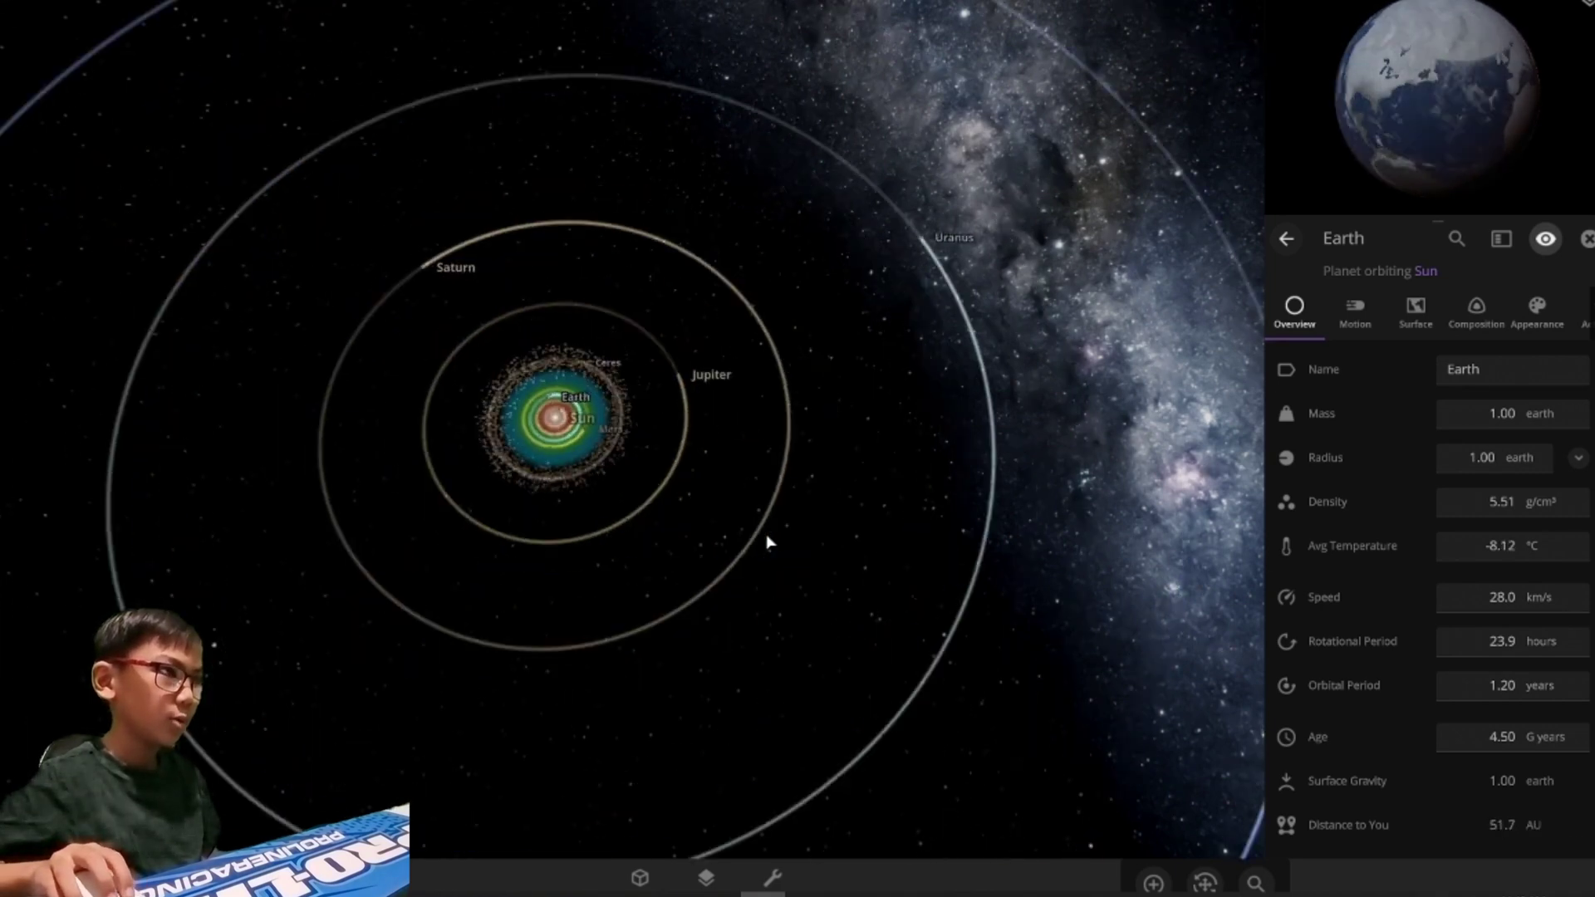
pyautogui.scroll(3, 766, 541)
pyautogui.scroll(3, 767, 542)
pyautogui.scroll(3, 767, 542)
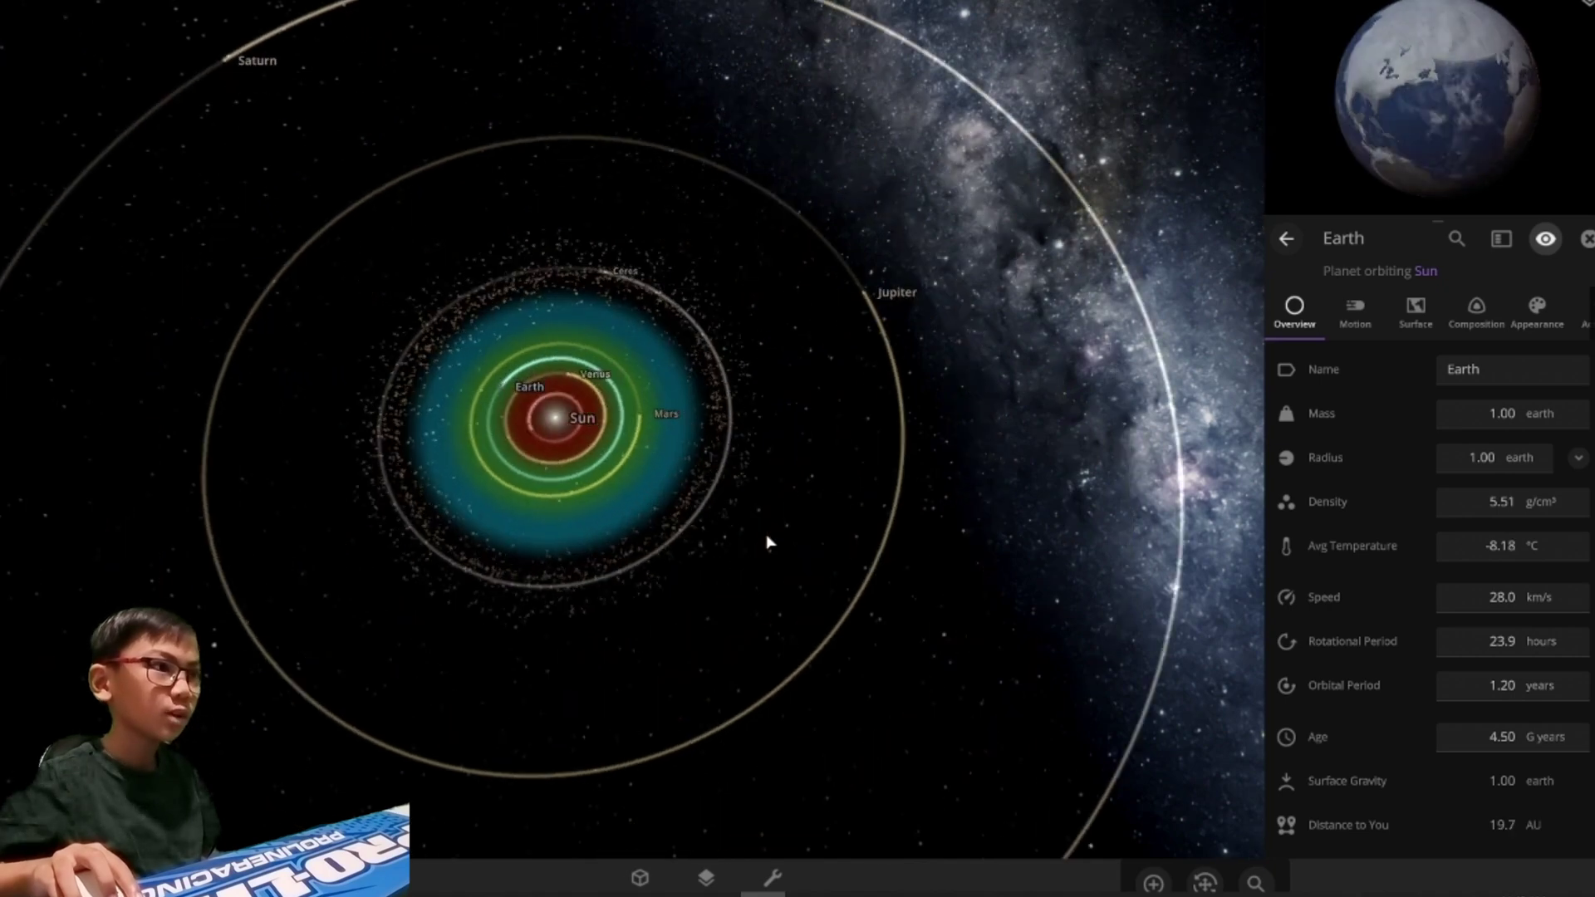
pyautogui.scroll(2, 766, 542)
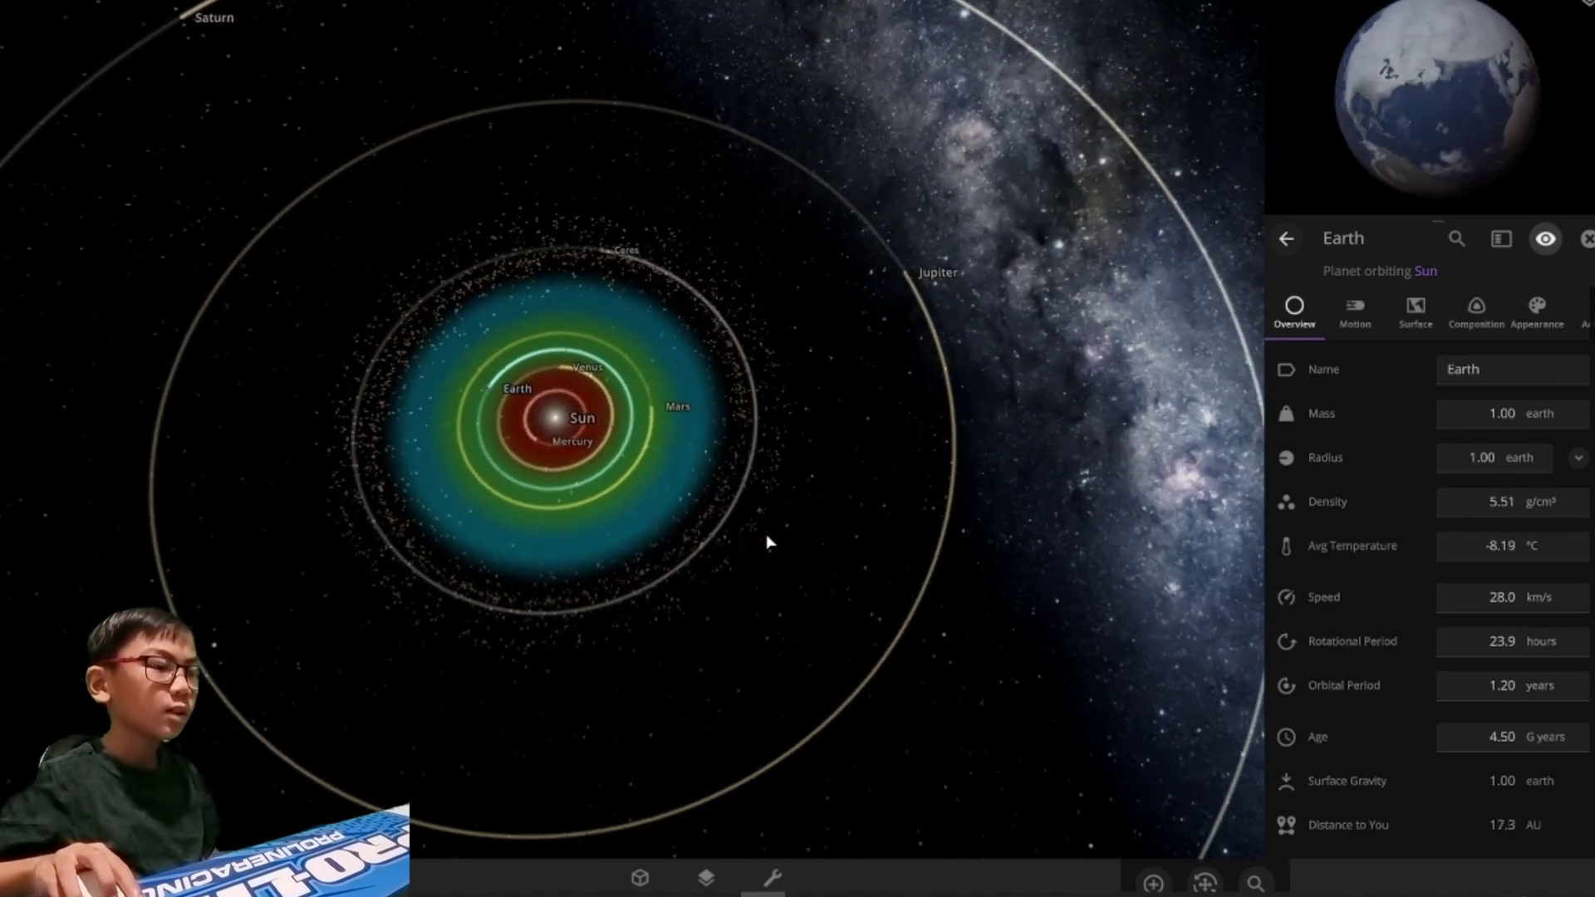
pyautogui.scroll(-2, 767, 541)
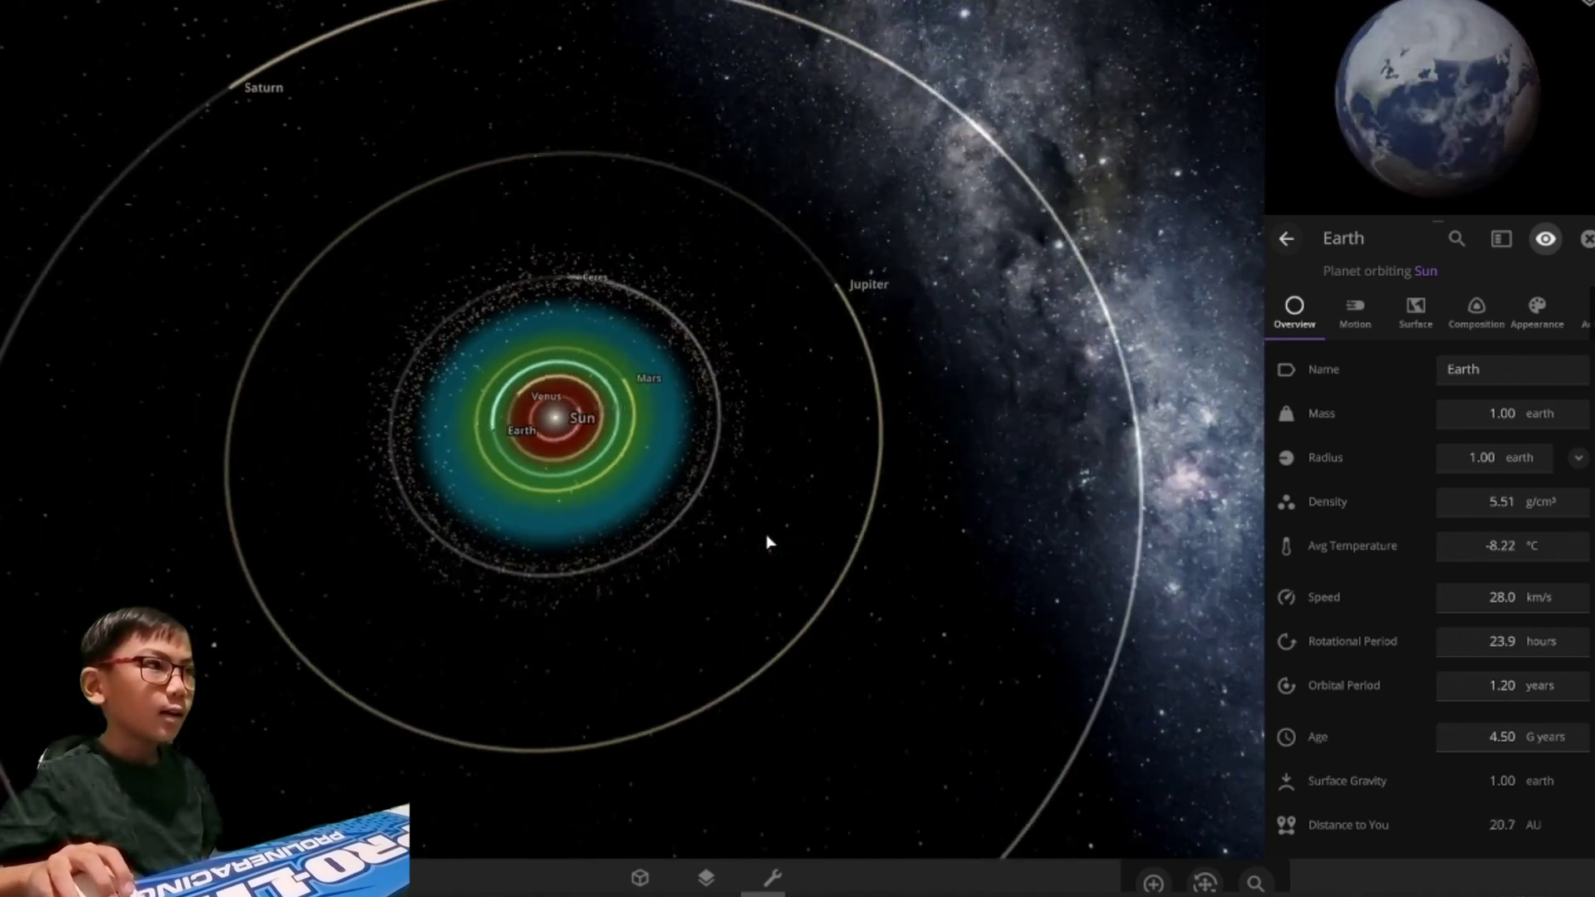
pyautogui.scroll(-3, 766, 542)
pyautogui.scroll(-3, 766, 542)
pyautogui.scroll(-3, 766, 542)
pyautogui.scroll(-3, 766, 542)
pyautogui.scroll(-2, 767, 541)
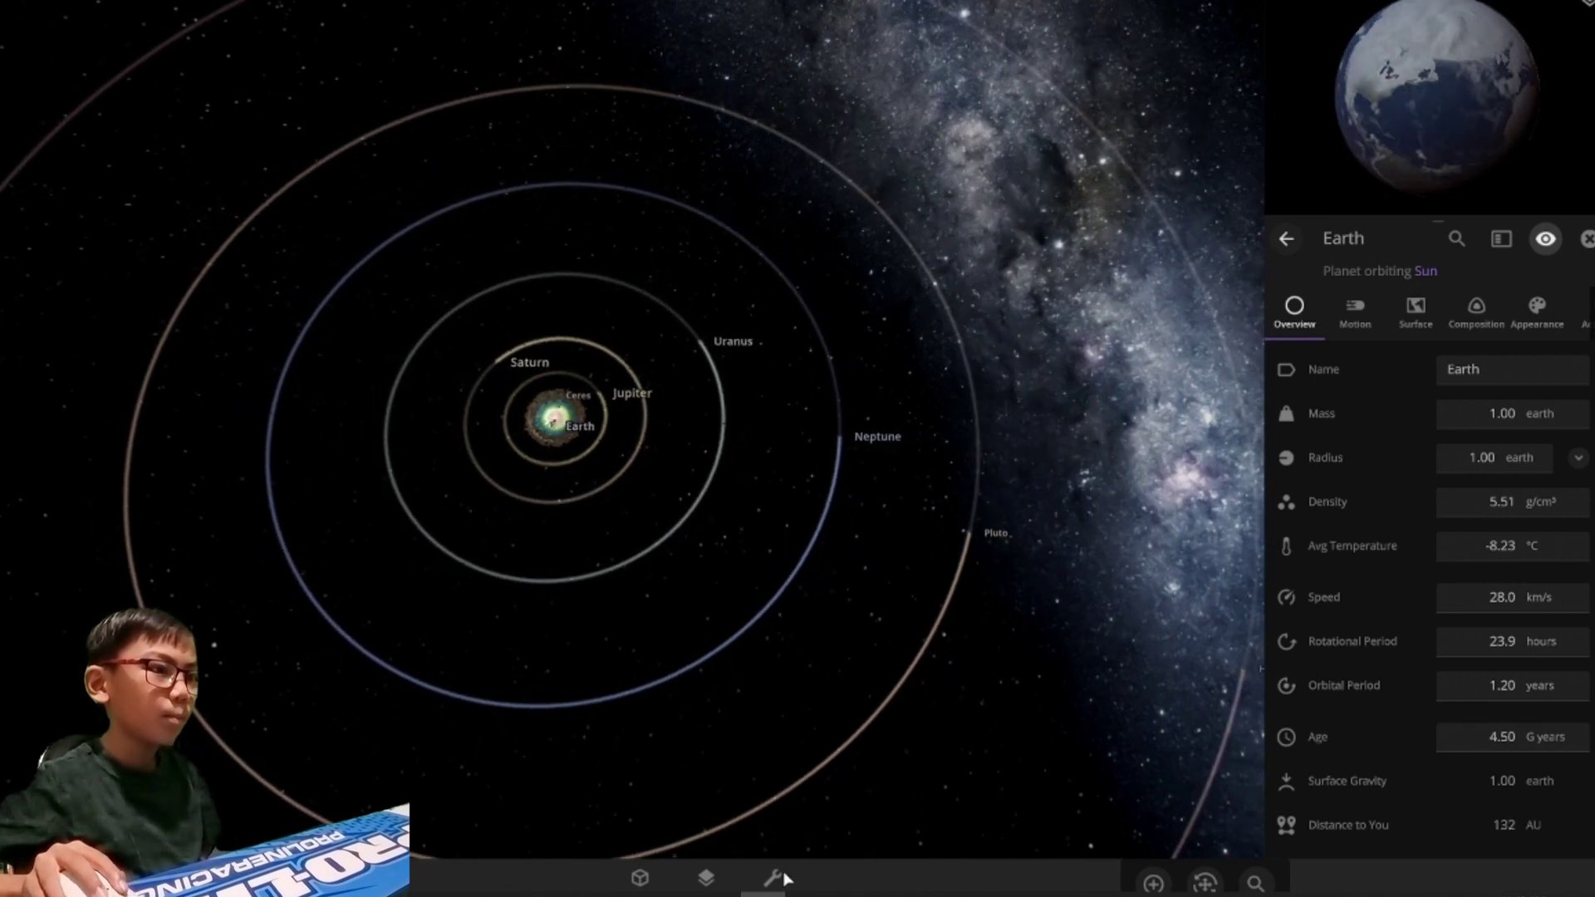
# Step: Reopen the Add catalogue and select Charon before returning to the inner planets
pyautogui.click(770, 878)
pyautogui.click(640, 574)
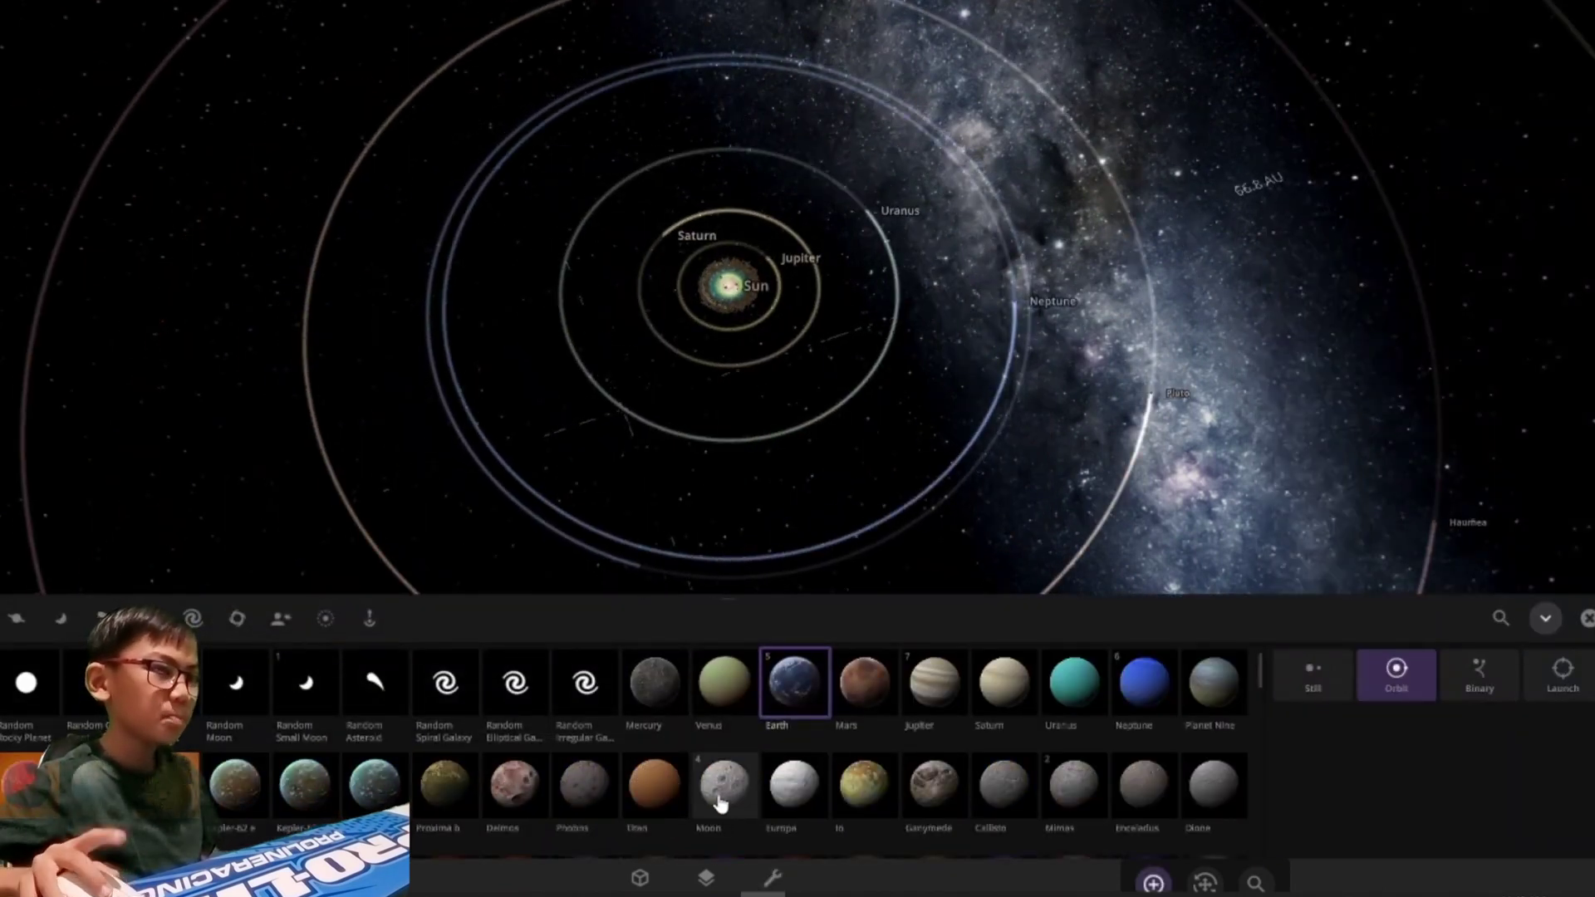
pyautogui.scroll(-5, 798, 773)
pyautogui.scroll(-1, 932, 798)
pyautogui.click(19, 684)
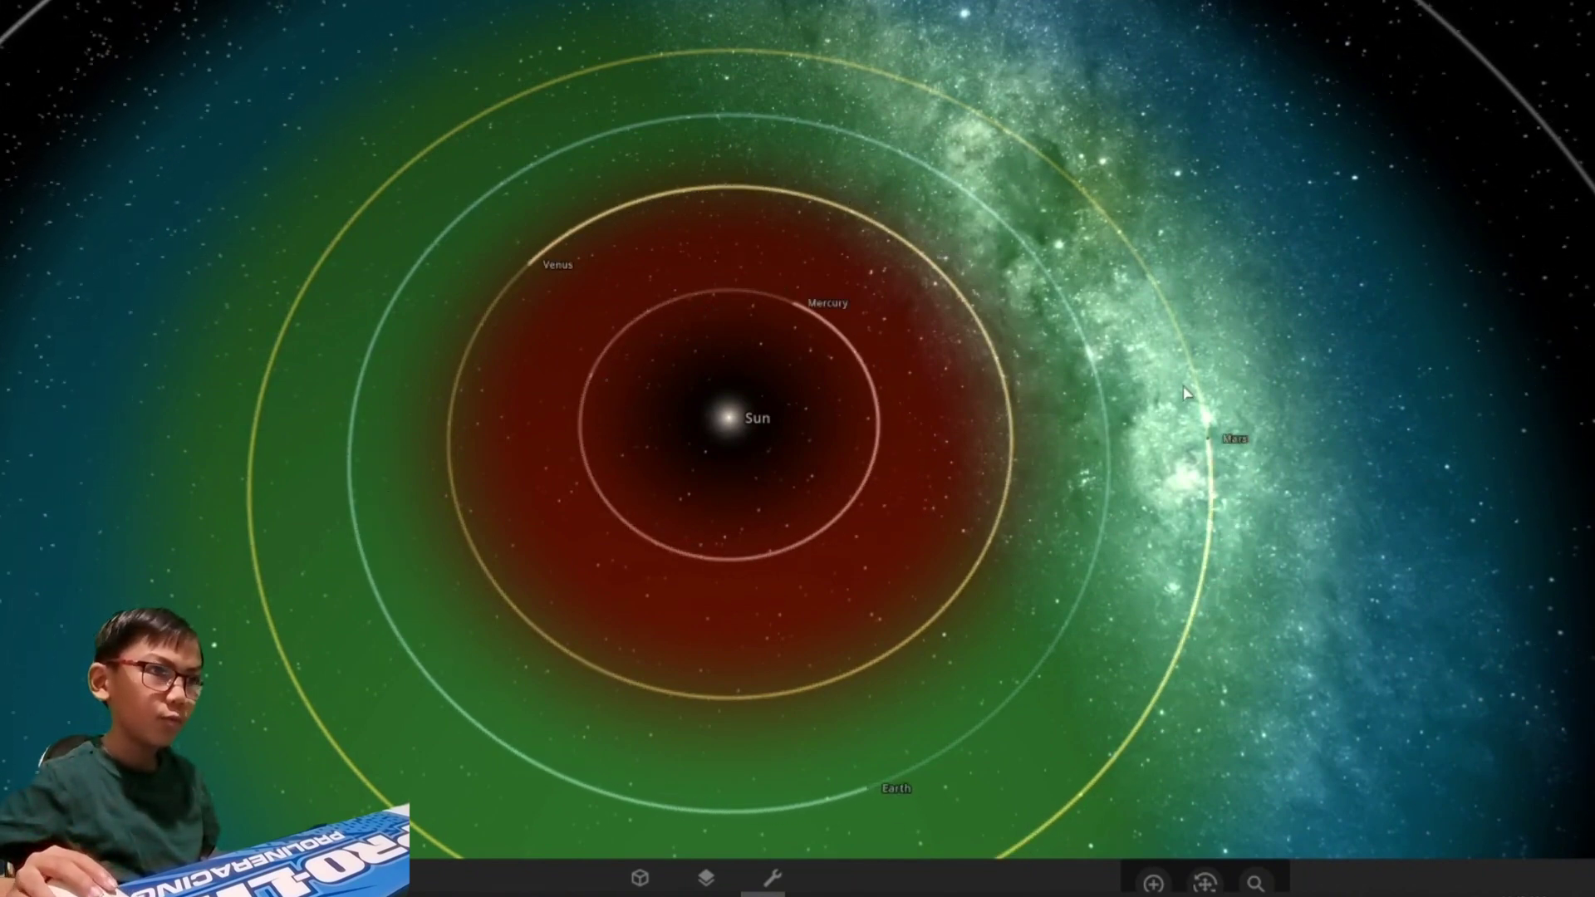
pyautogui.scroll(-5, 1215, 378)
pyautogui.scroll(-3, 1215, 377)
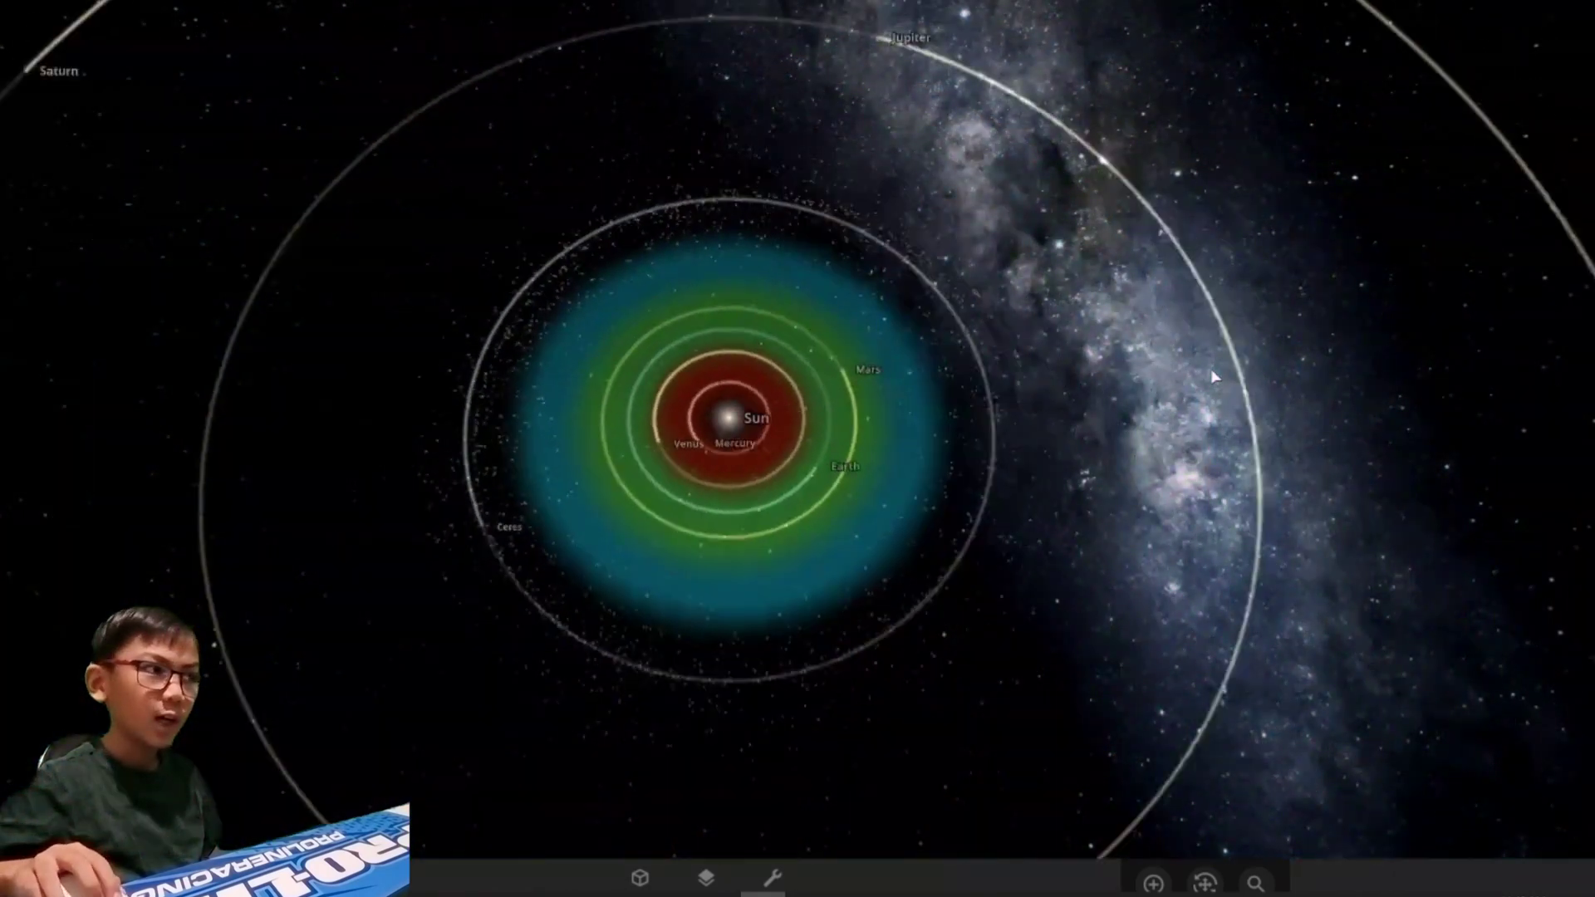
pyautogui.scroll(-4, 1215, 377)
pyautogui.scroll(-2, 997, 312)
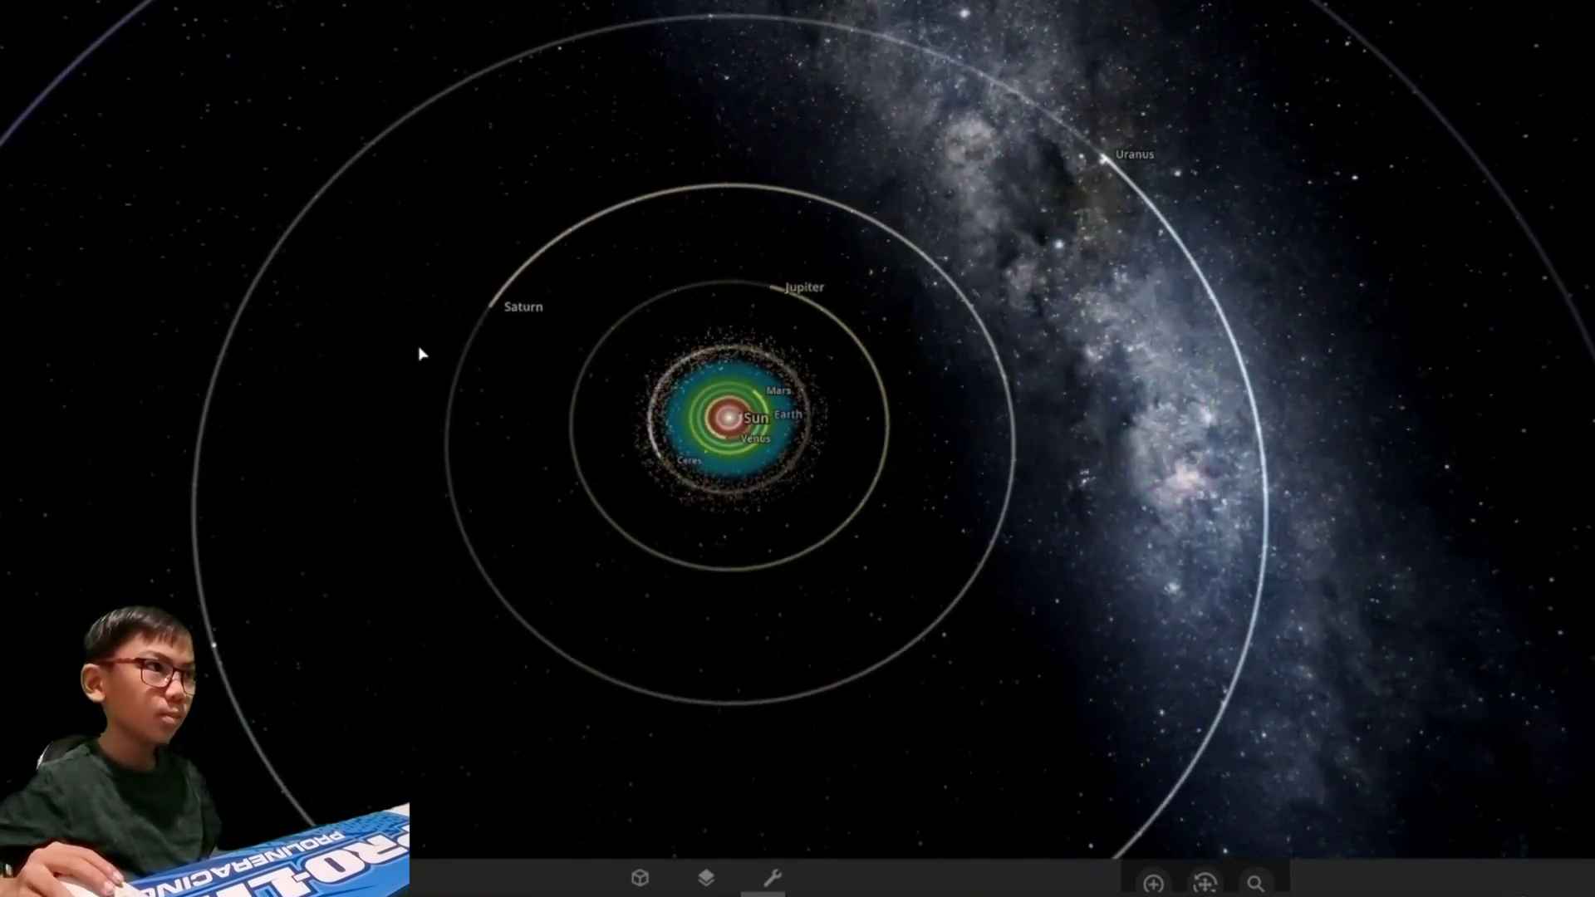
pyautogui.scroll(-3, 1064, 251)
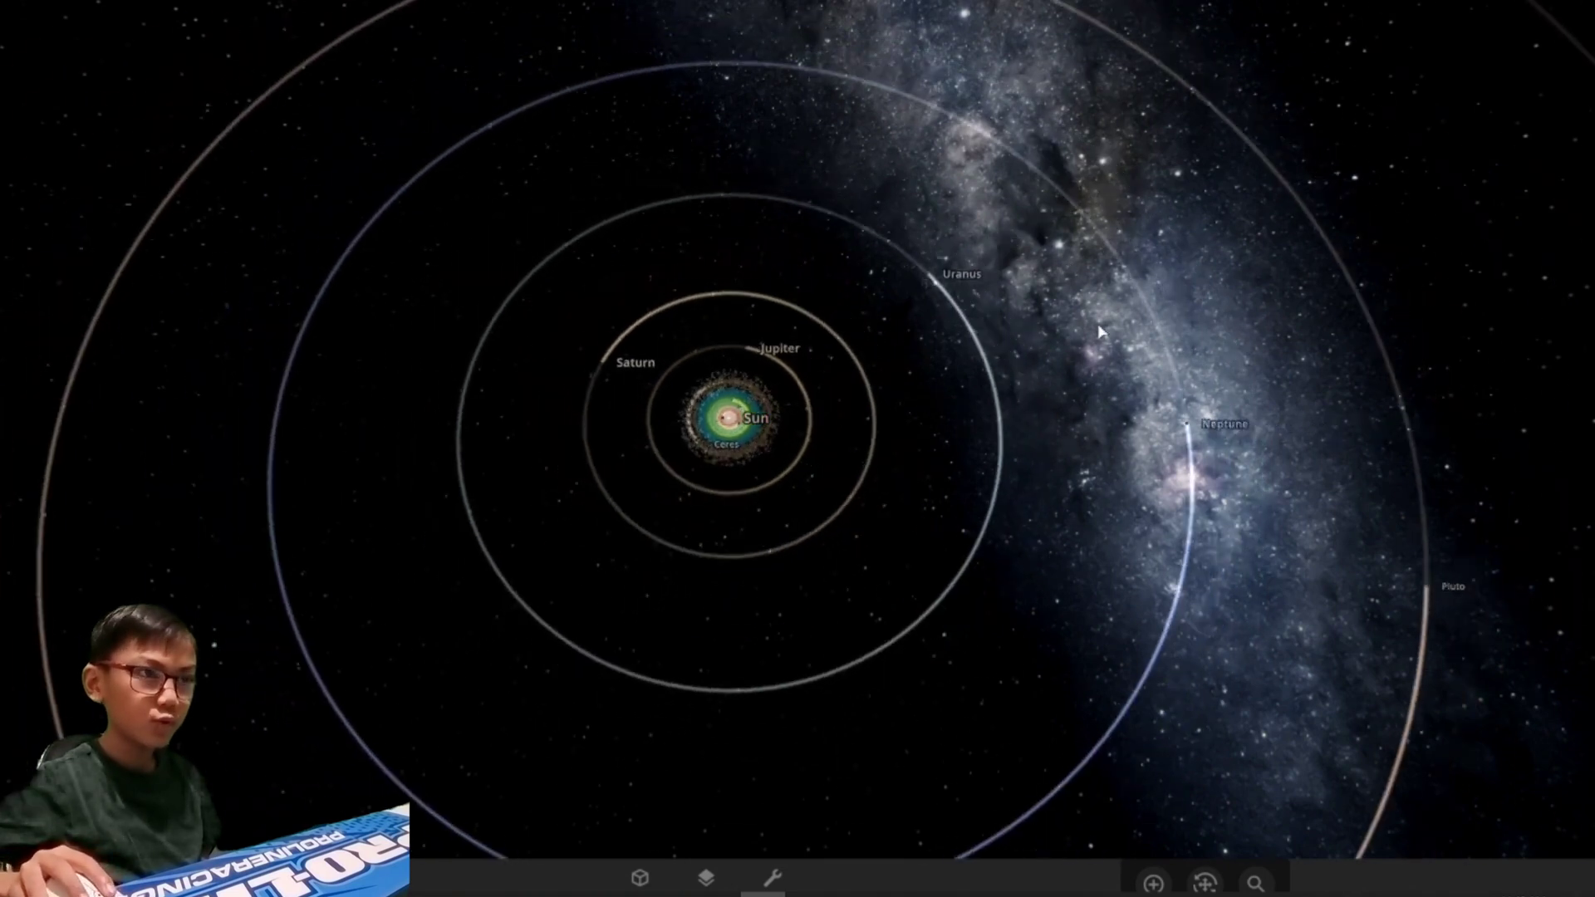
pyautogui.scroll(-3, 1122, 324)
pyautogui.scroll(-3, 1336, 492)
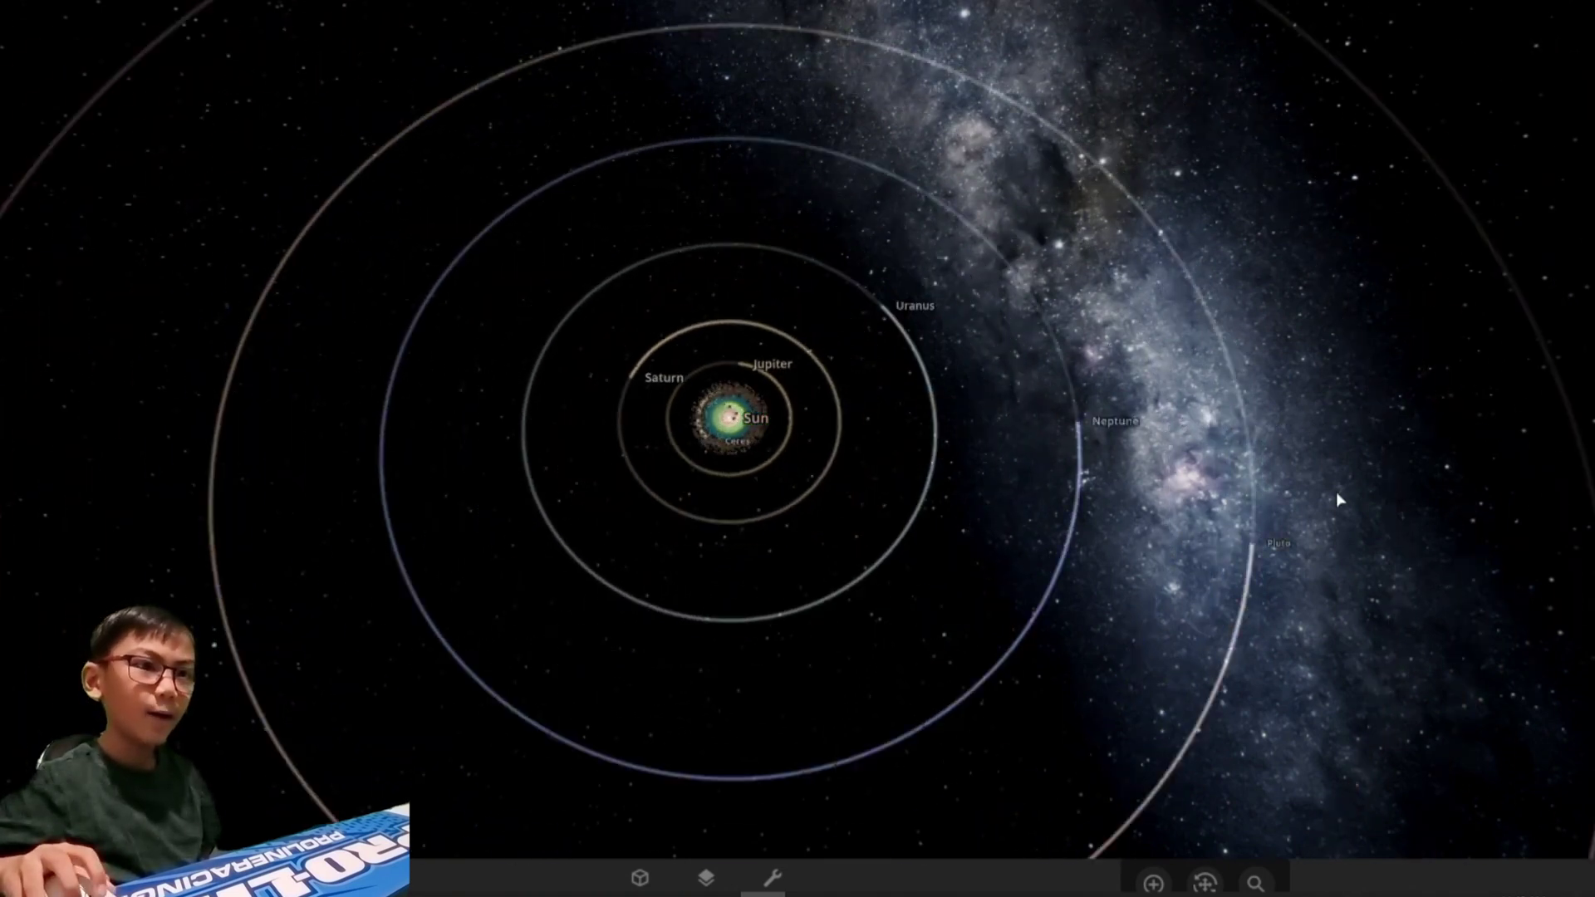
pyautogui.scroll(-3, 1246, 486)
pyautogui.scroll(-3, 1060, 474)
pyautogui.scroll(-3, 873, 461)
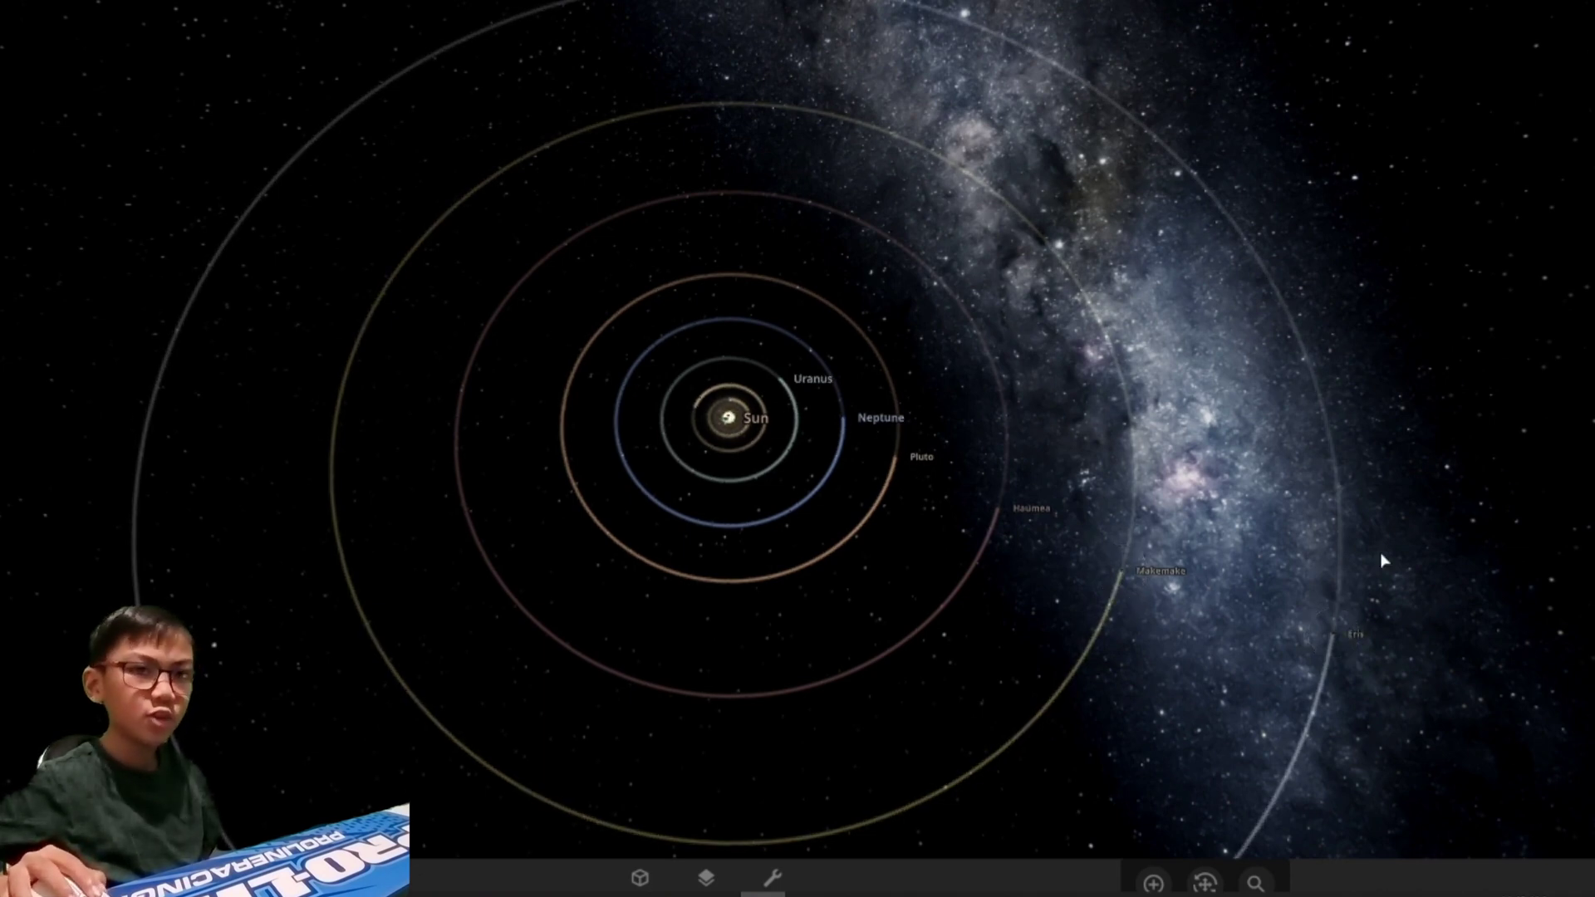
pyautogui.scroll(5, 1384, 557)
pyautogui.scroll(5, 1383, 557)
pyautogui.scroll(3, 1383, 557)
pyautogui.scroll(3, 1384, 556)
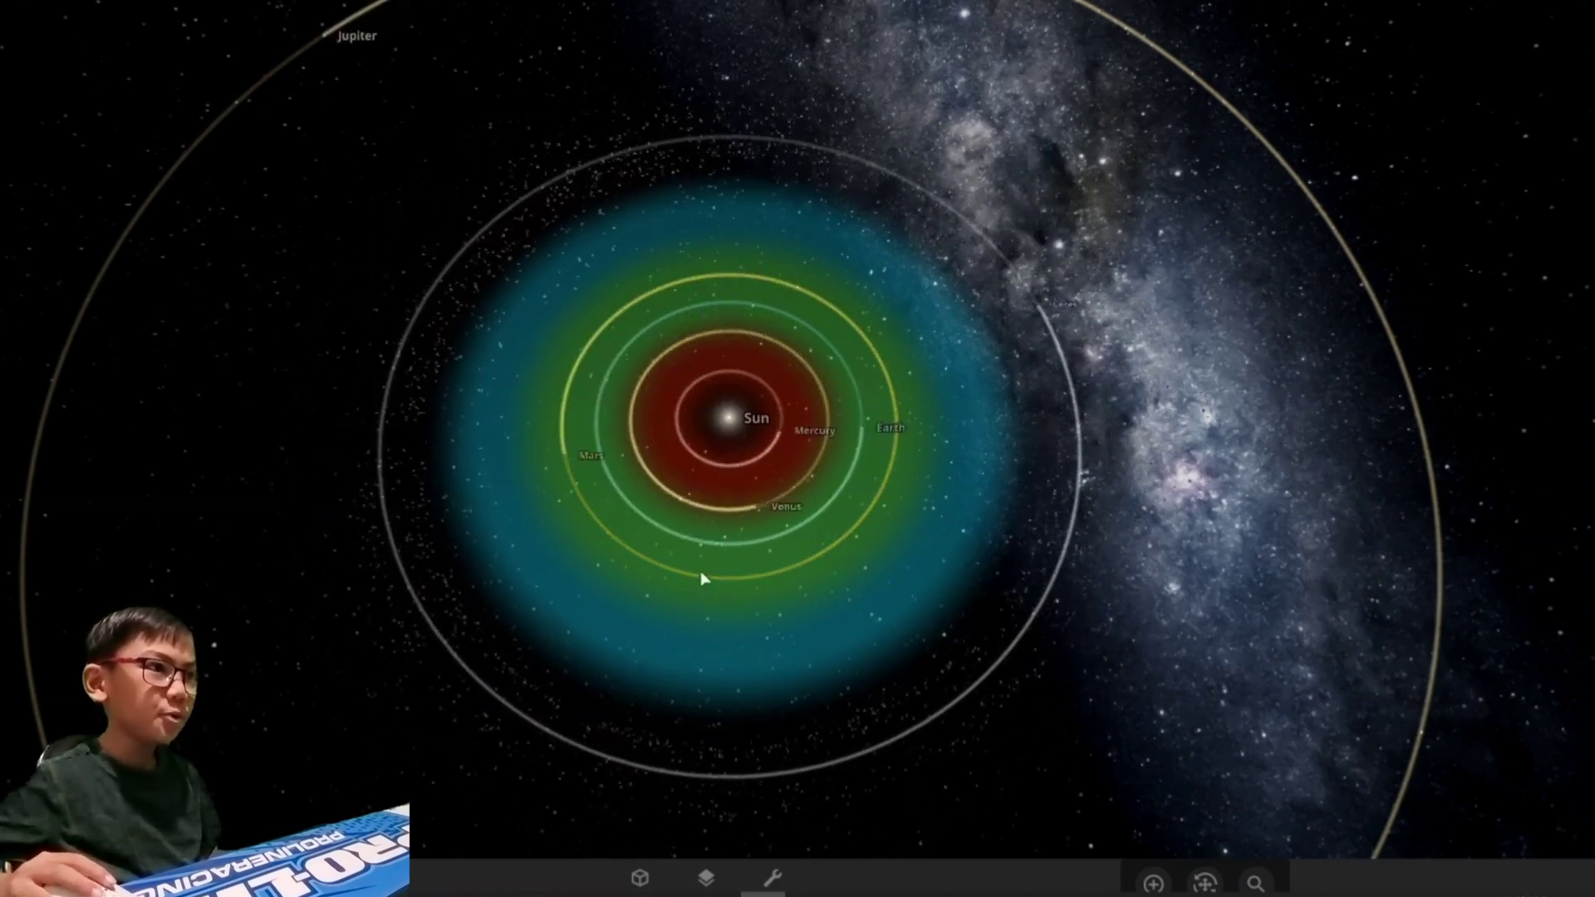
pyautogui.scroll(-5, 715, 539)
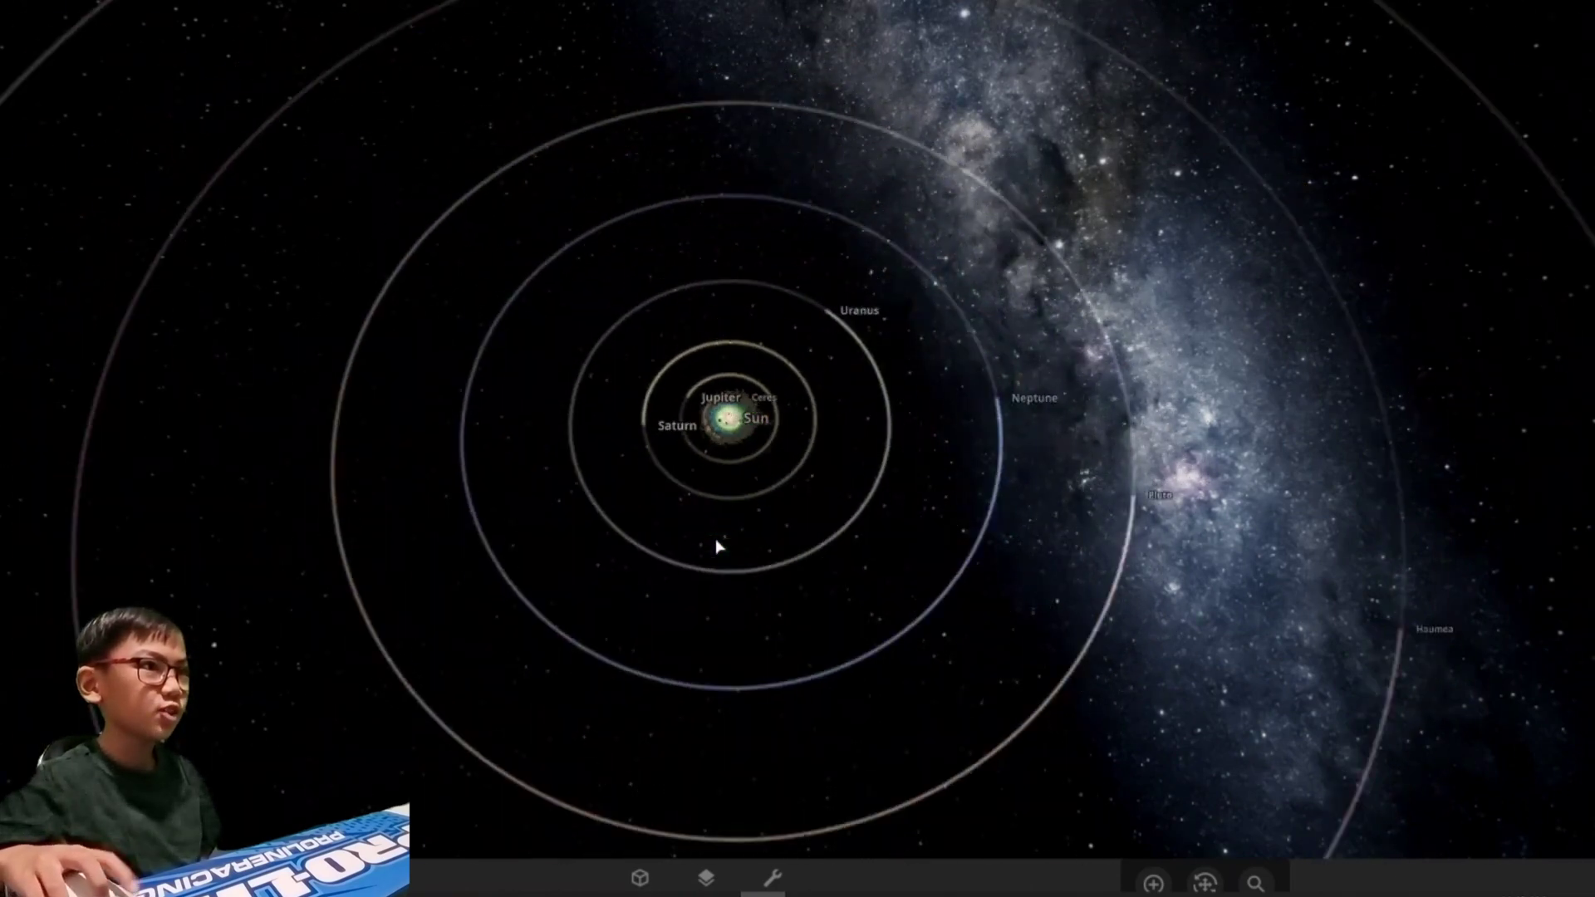
pyautogui.scroll(-5, 715, 538)
pyautogui.scroll(-3, 717, 539)
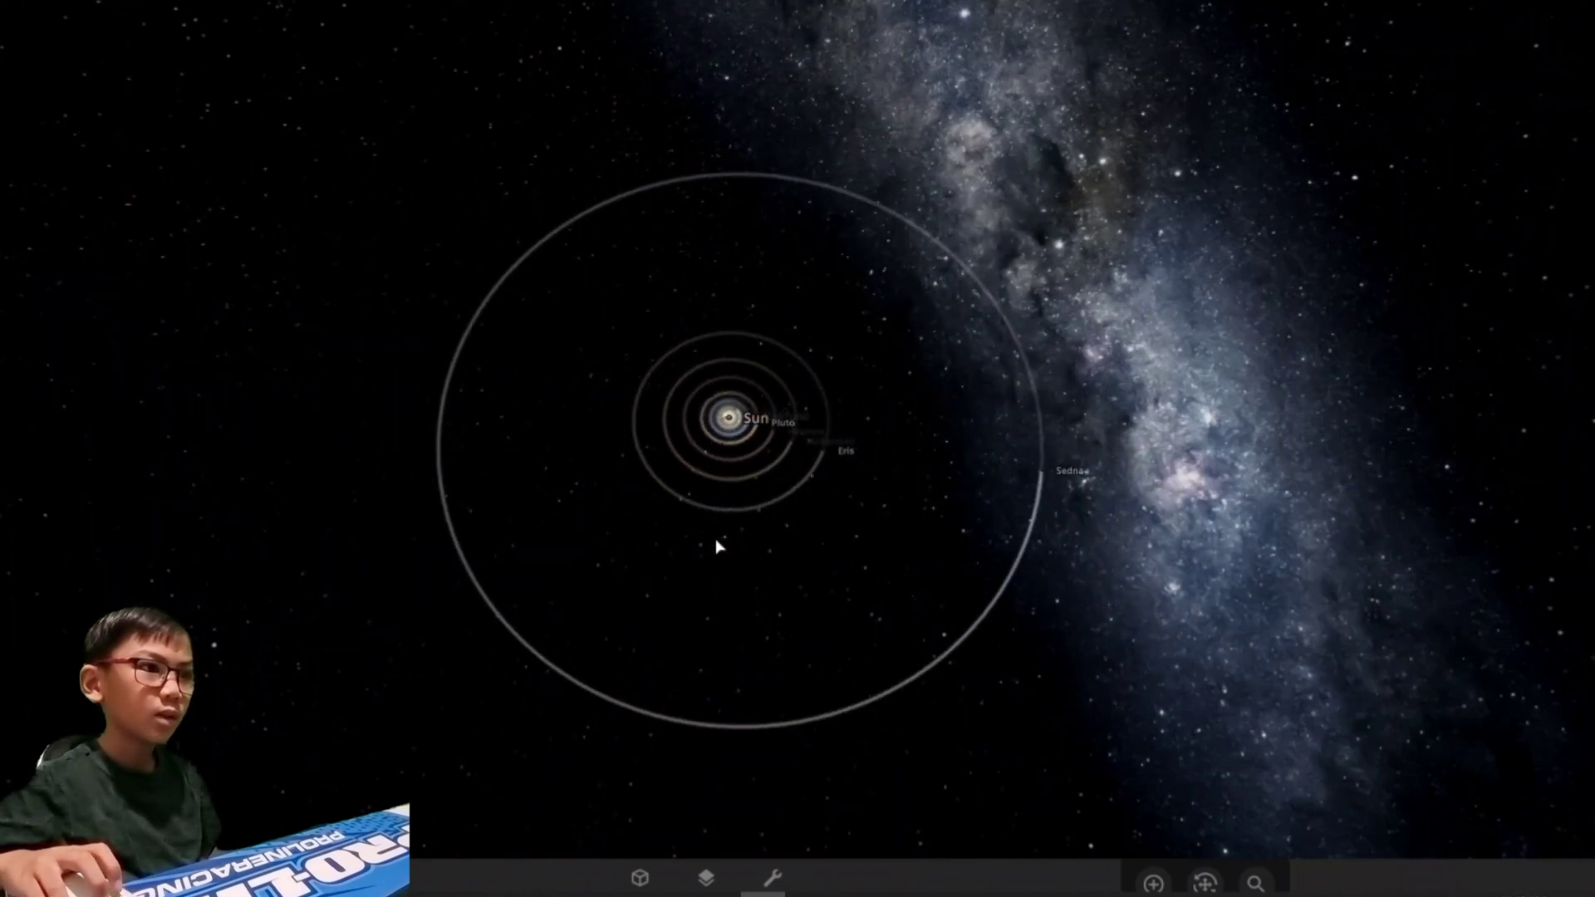
pyautogui.scroll(-2, 718, 547)
pyautogui.scroll(4, 719, 547)
pyautogui.scroll(3, 717, 547)
pyautogui.scroll(3, 718, 547)
pyautogui.scroll(3, 718, 546)
pyautogui.scroll(3, 718, 546)
pyautogui.scroll(2, 718, 546)
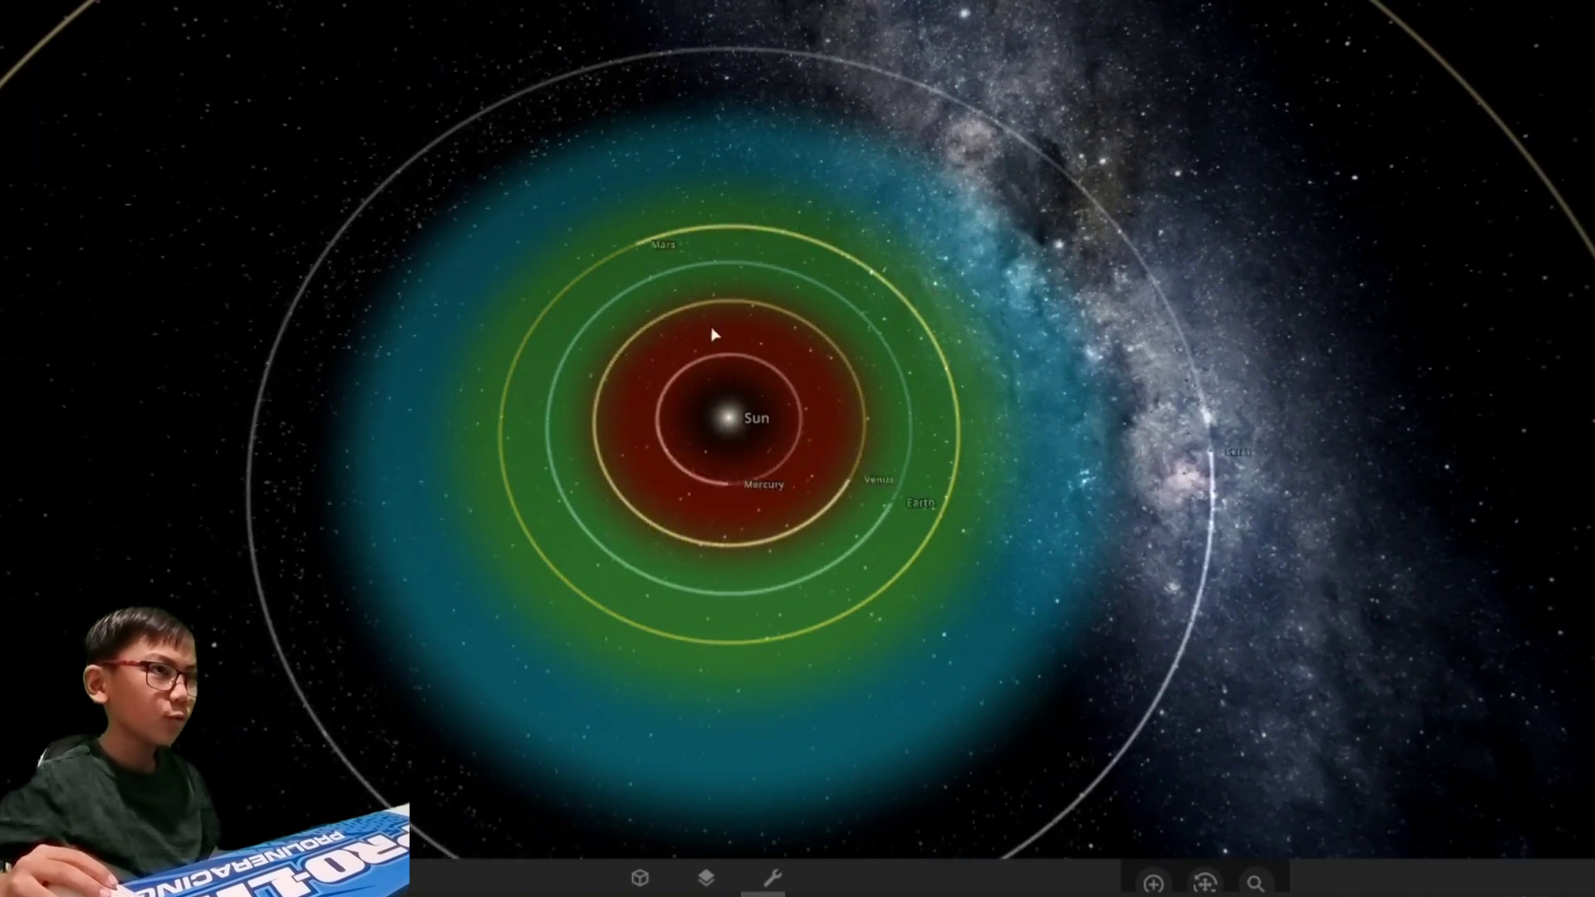
pyautogui.scroll(-4, 766, 466)
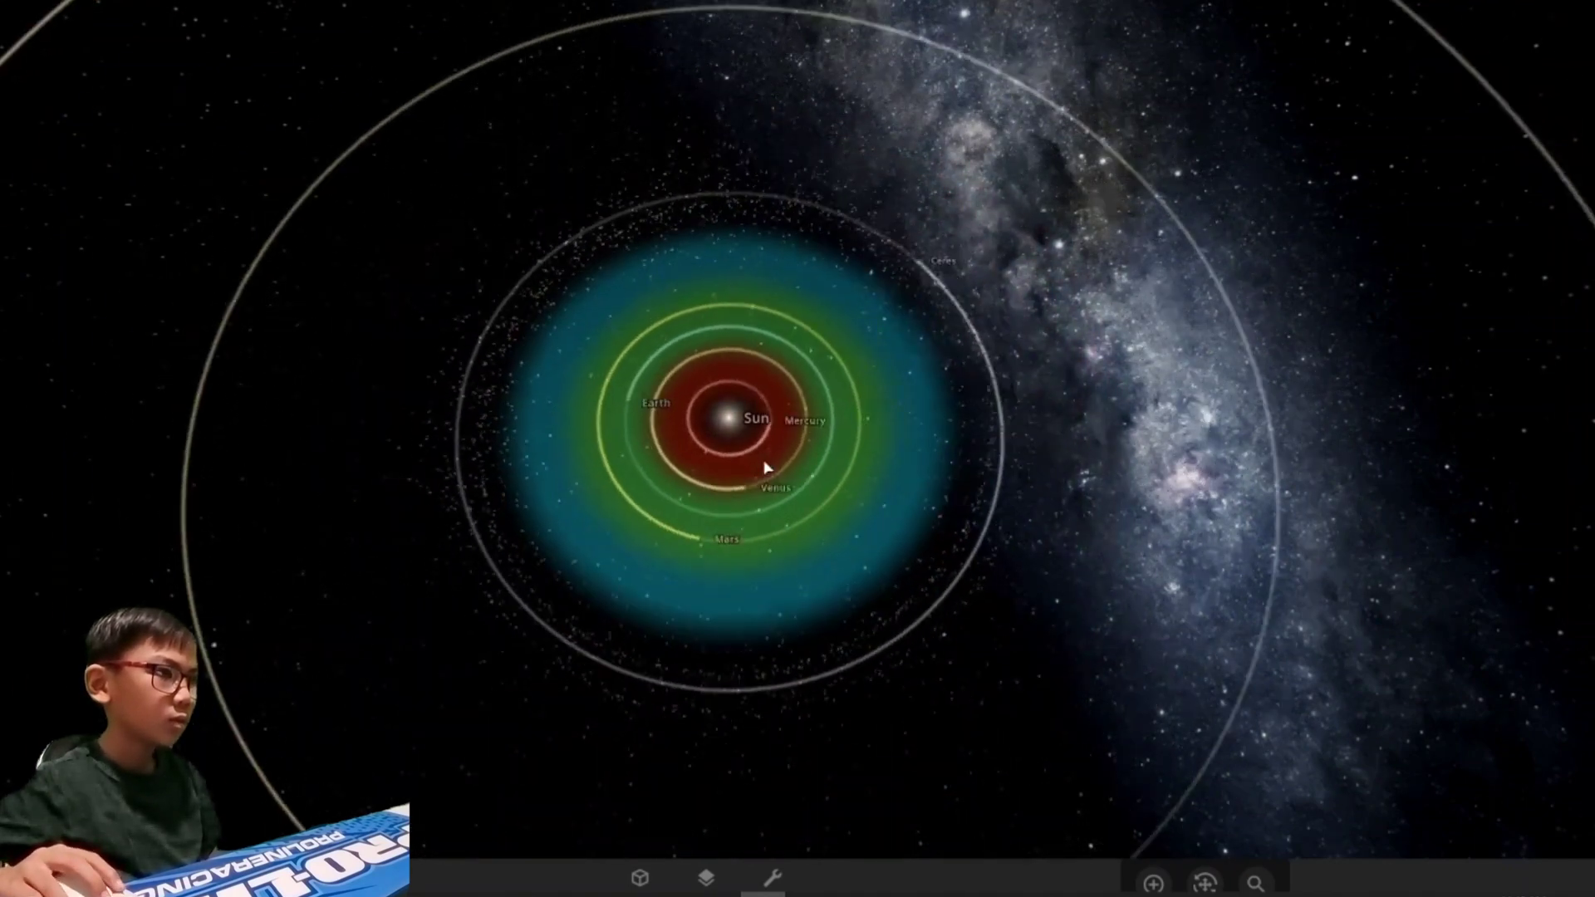
pyautogui.scroll(-2, 748, 499)
pyautogui.scroll(-2, 717, 571)
pyautogui.scroll(-3, 716, 571)
pyautogui.scroll(-3, 735, 536)
pyautogui.scroll(-2, 742, 528)
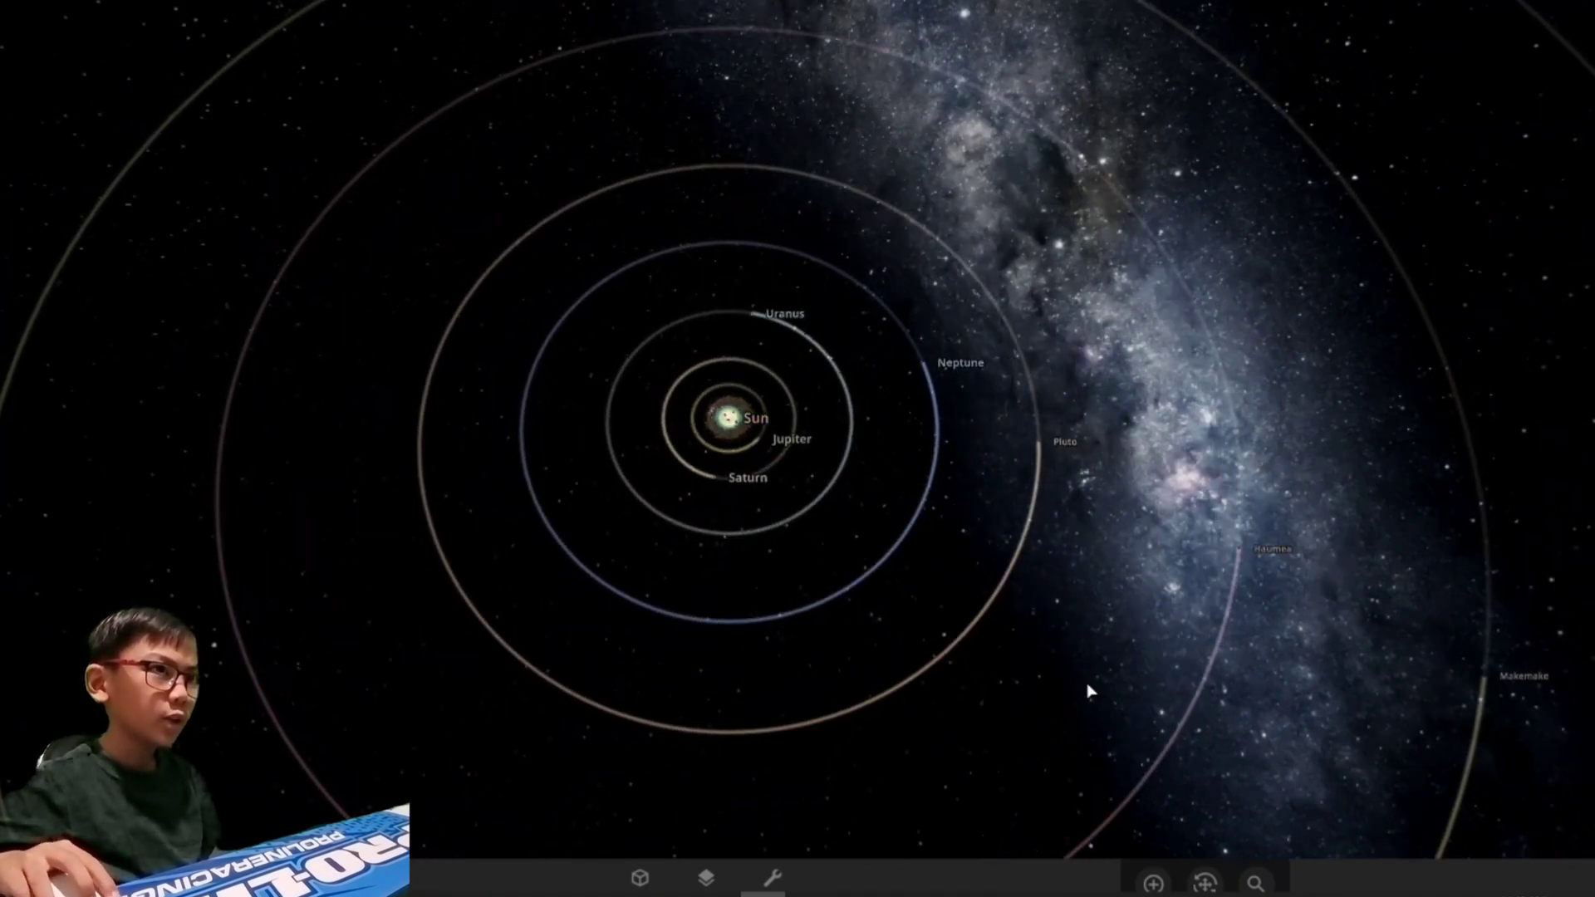
pyautogui.scroll(5, 1087, 691)
pyautogui.scroll(5, 1087, 692)
pyautogui.scroll(3, 1089, 692)
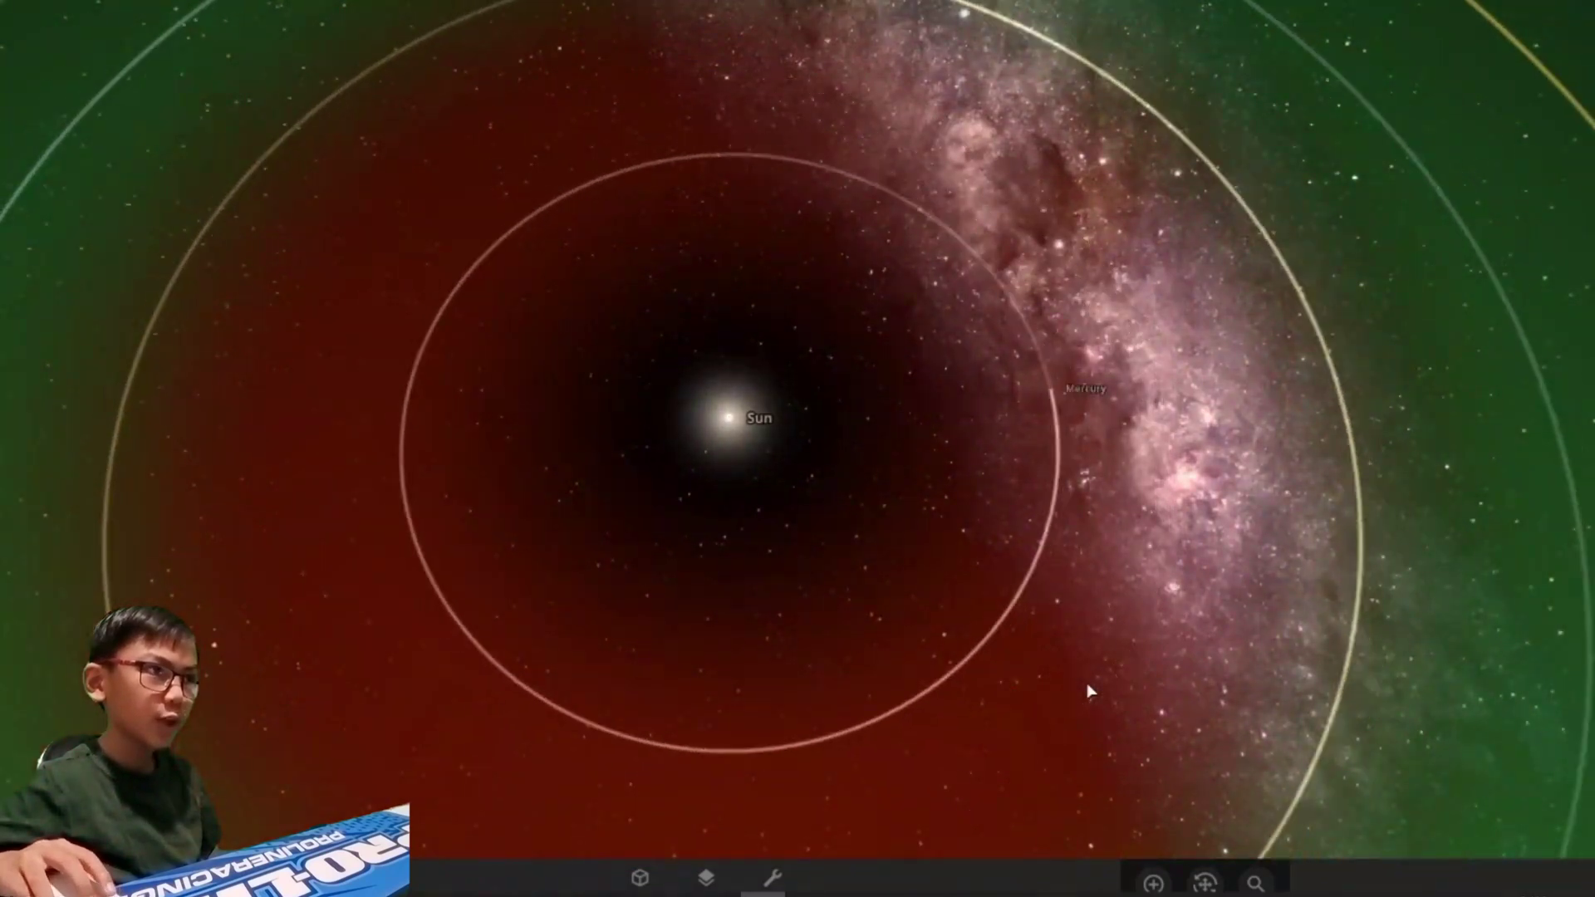
pyautogui.scroll(-2, 1088, 692)
pyautogui.scroll(-4, 1088, 692)
pyautogui.scroll(-2, 1088, 692)
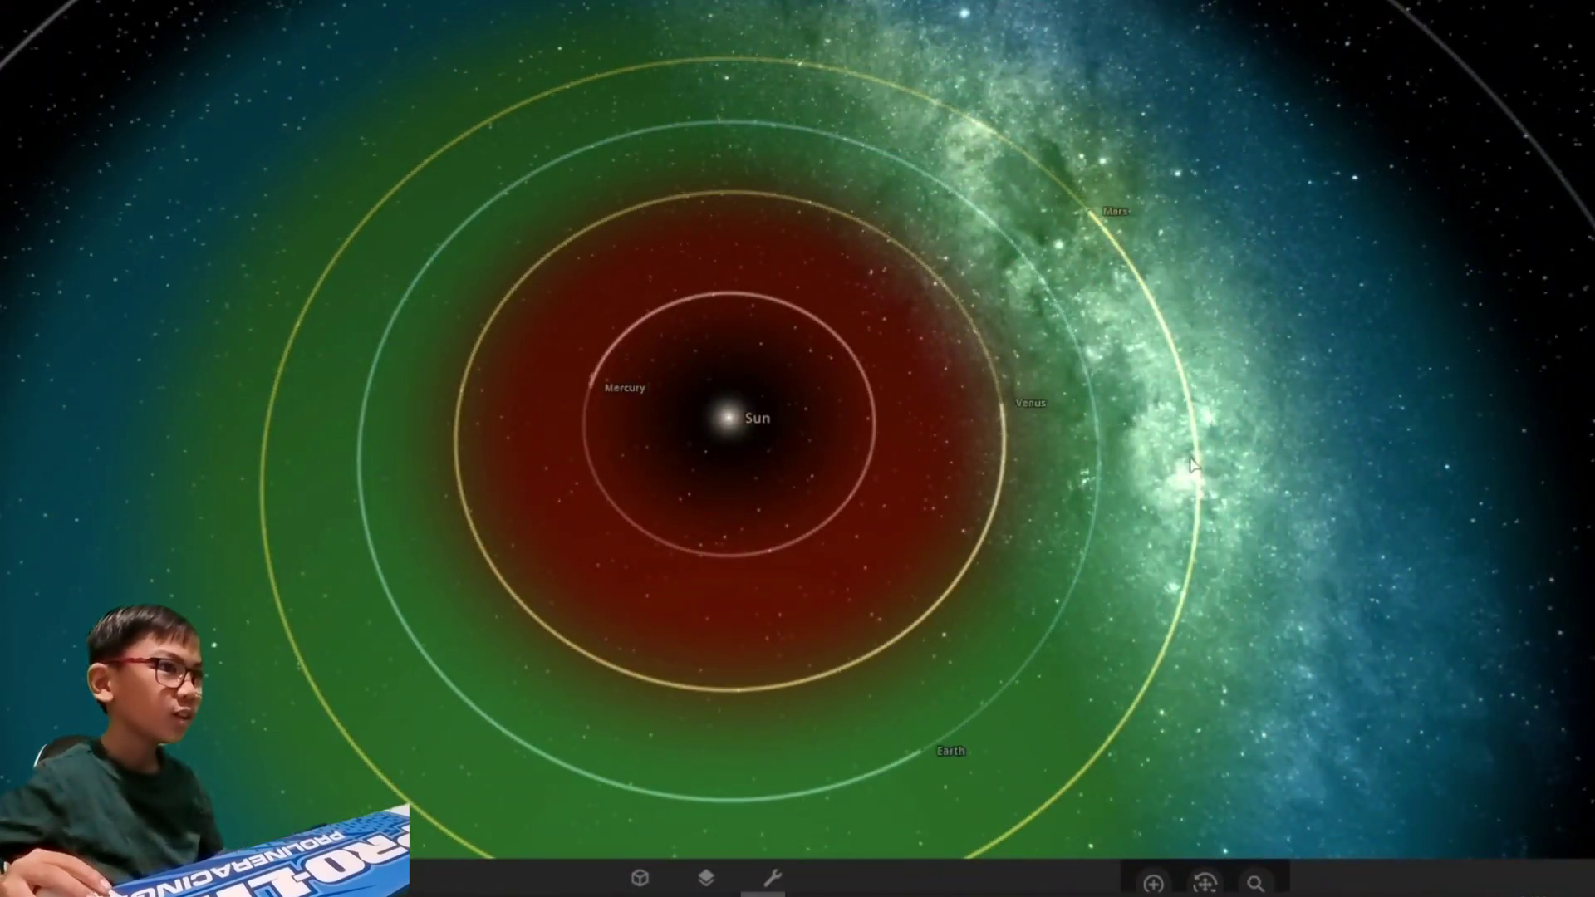
pyautogui.scroll(-5, 641, 207)
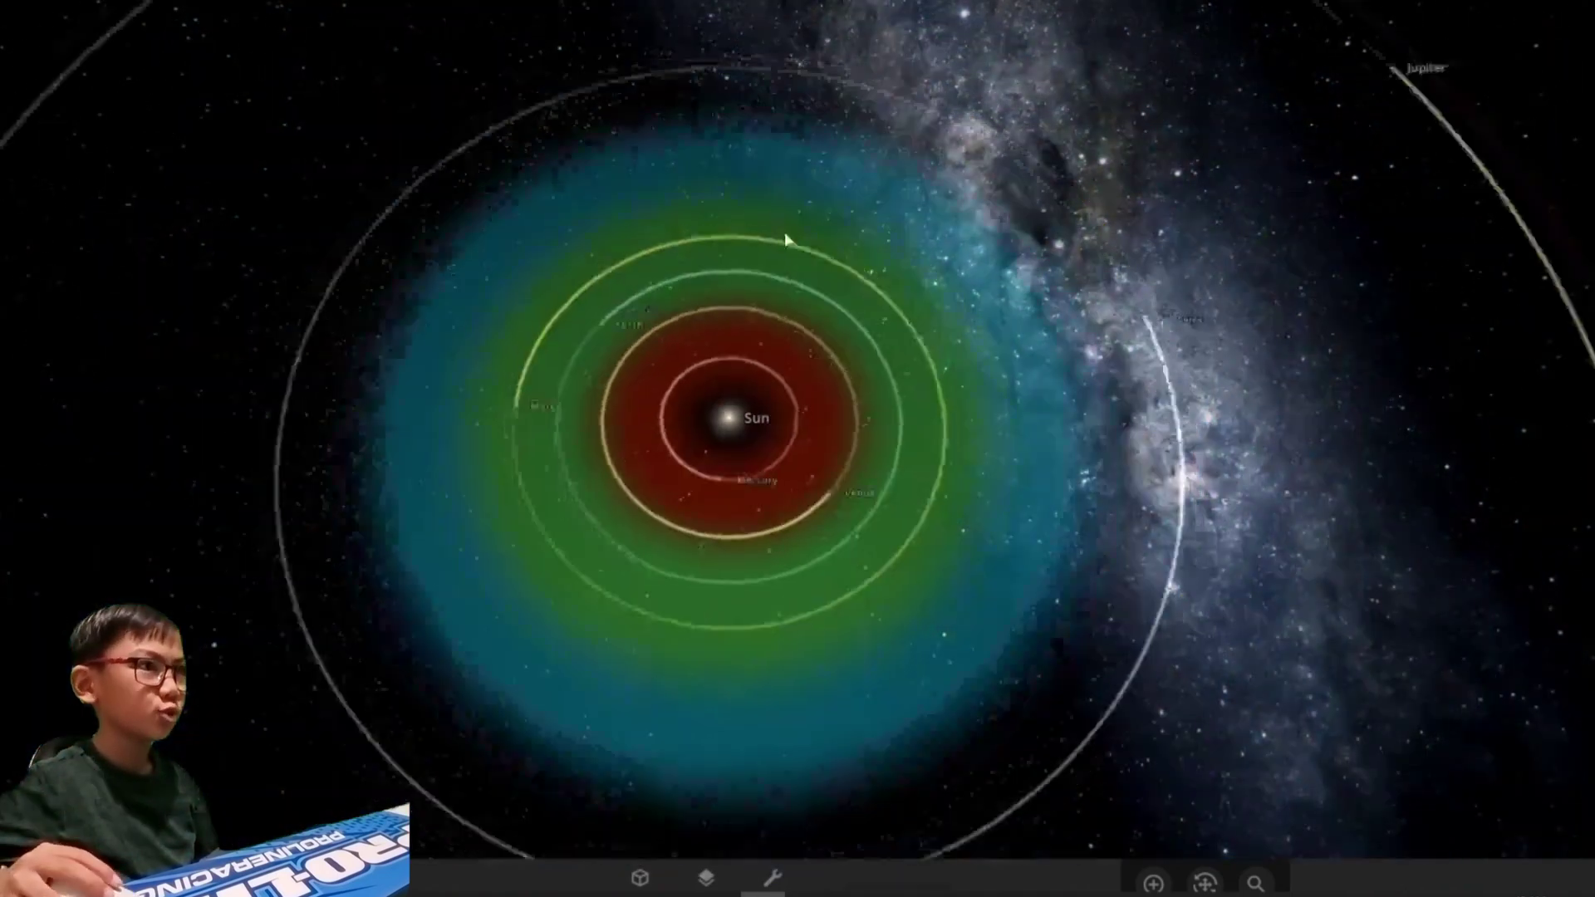
pyautogui.scroll(-3, 640, 207)
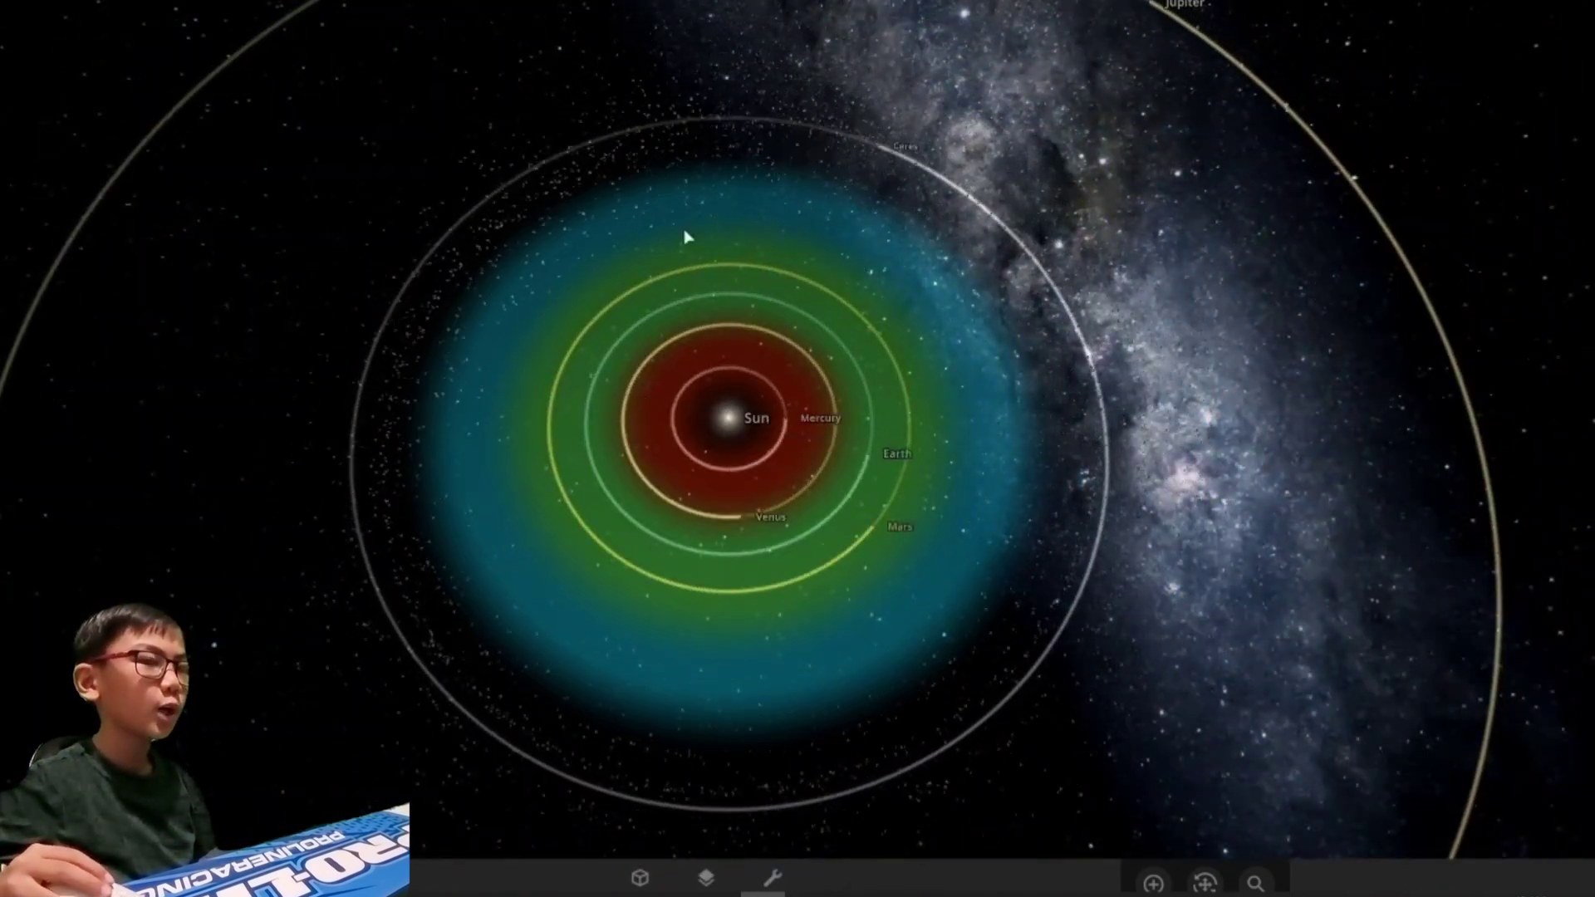
pyautogui.scroll(-4, 939, 452)
pyautogui.scroll(-4, 947, 424)
pyautogui.scroll(-3, 958, 403)
pyautogui.scroll(-3, 957, 403)
pyautogui.scroll(-3, 957, 402)
pyautogui.scroll(-3, 958, 403)
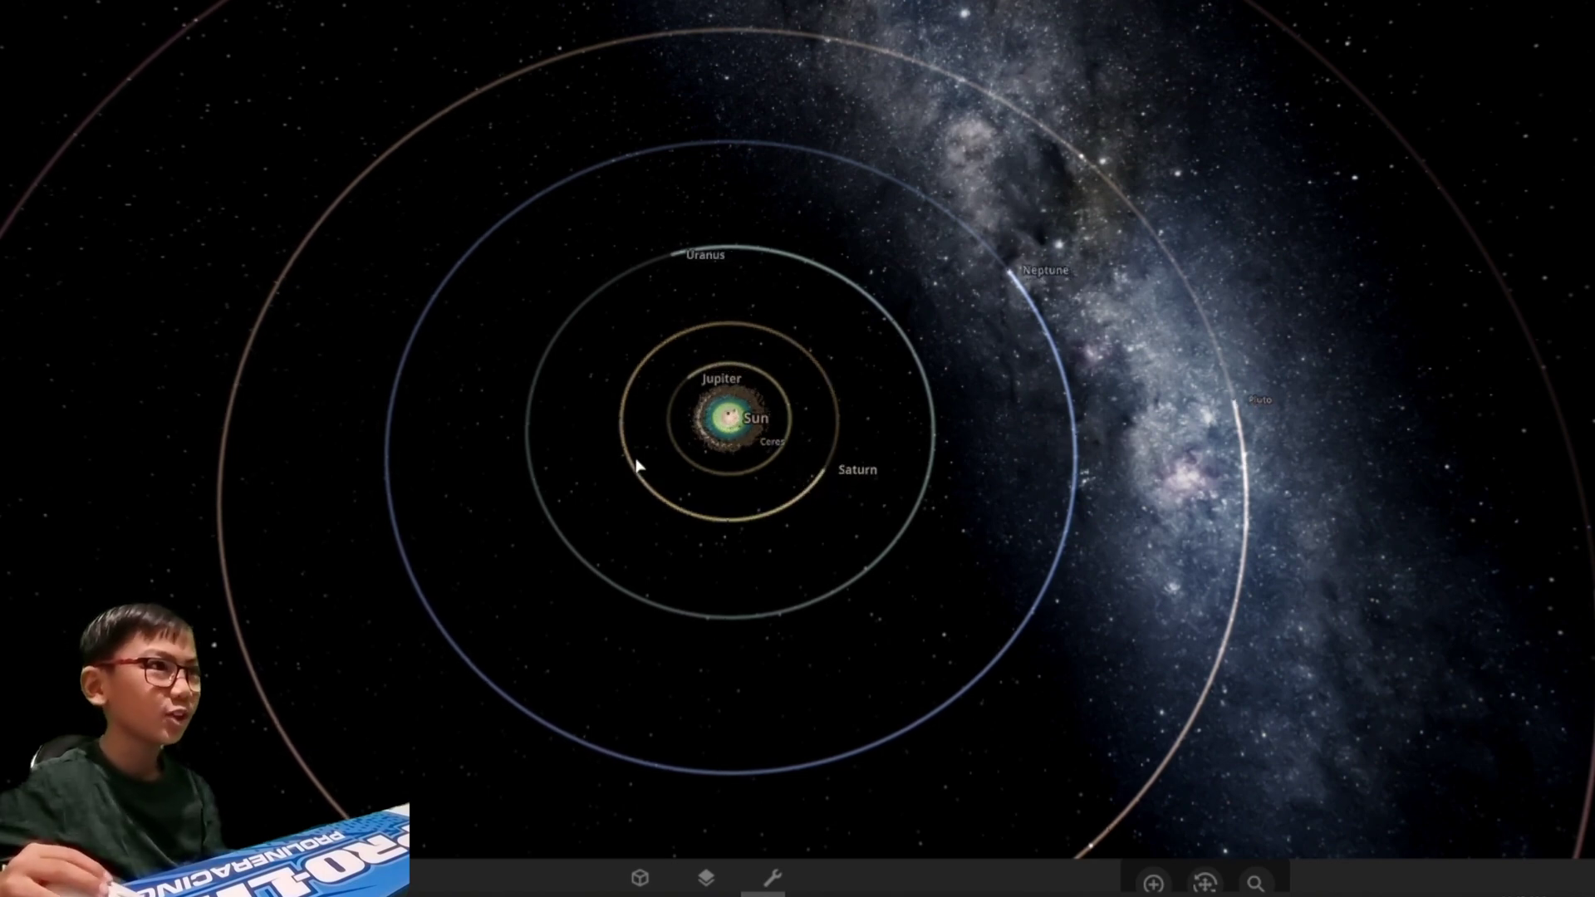
pyautogui.scroll(-3, 1265, 322)
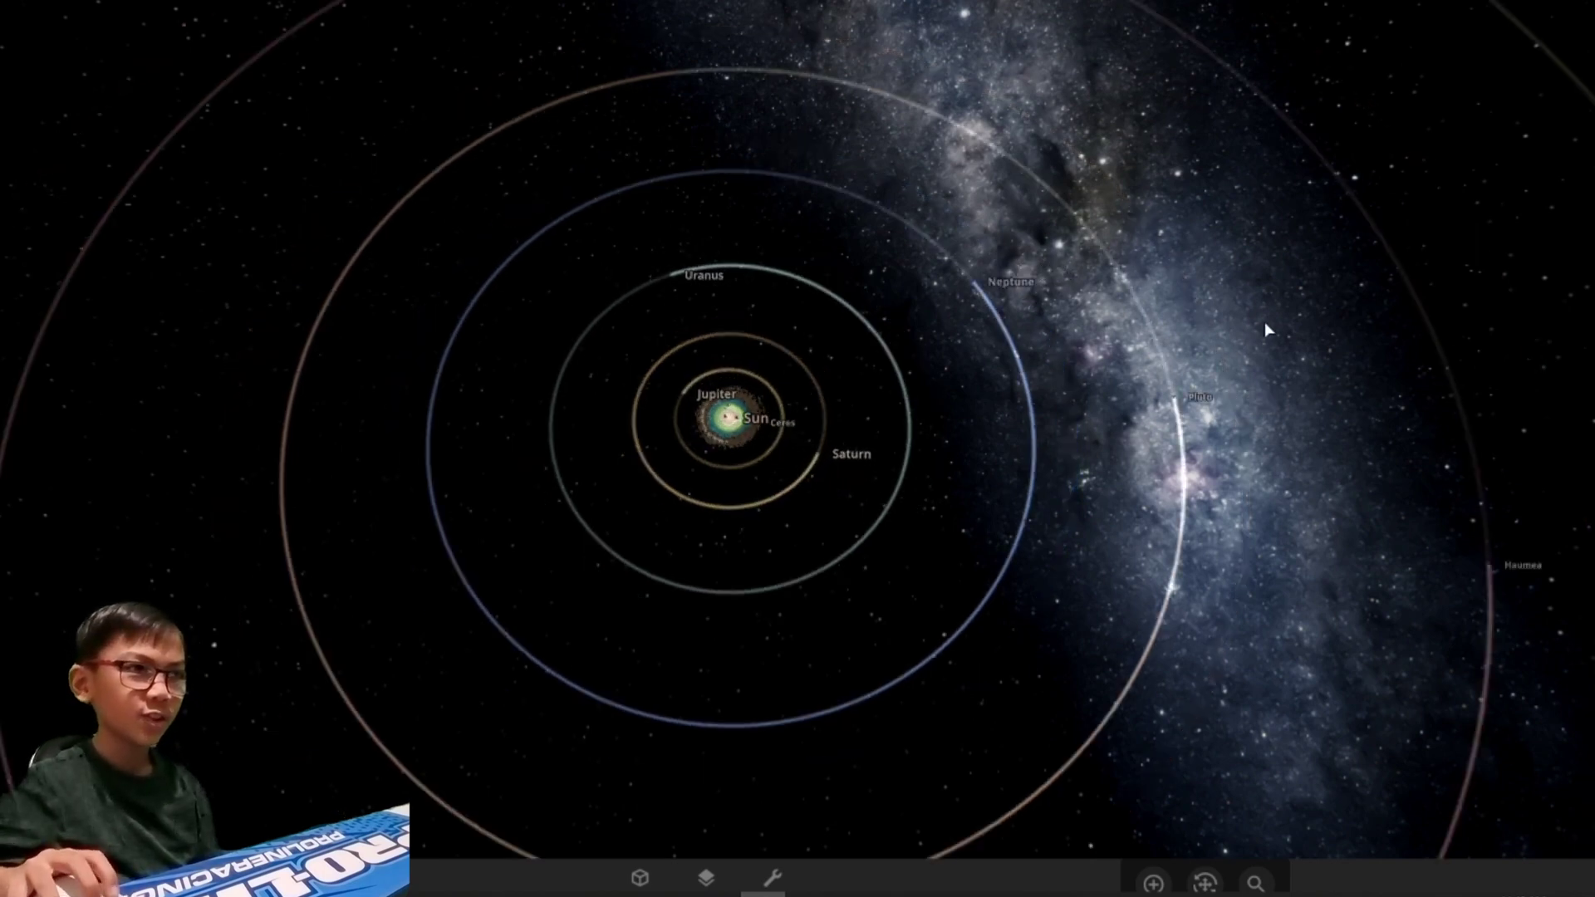
pyautogui.scroll(-3, 1265, 322)
pyautogui.scroll(-3, 1264, 322)
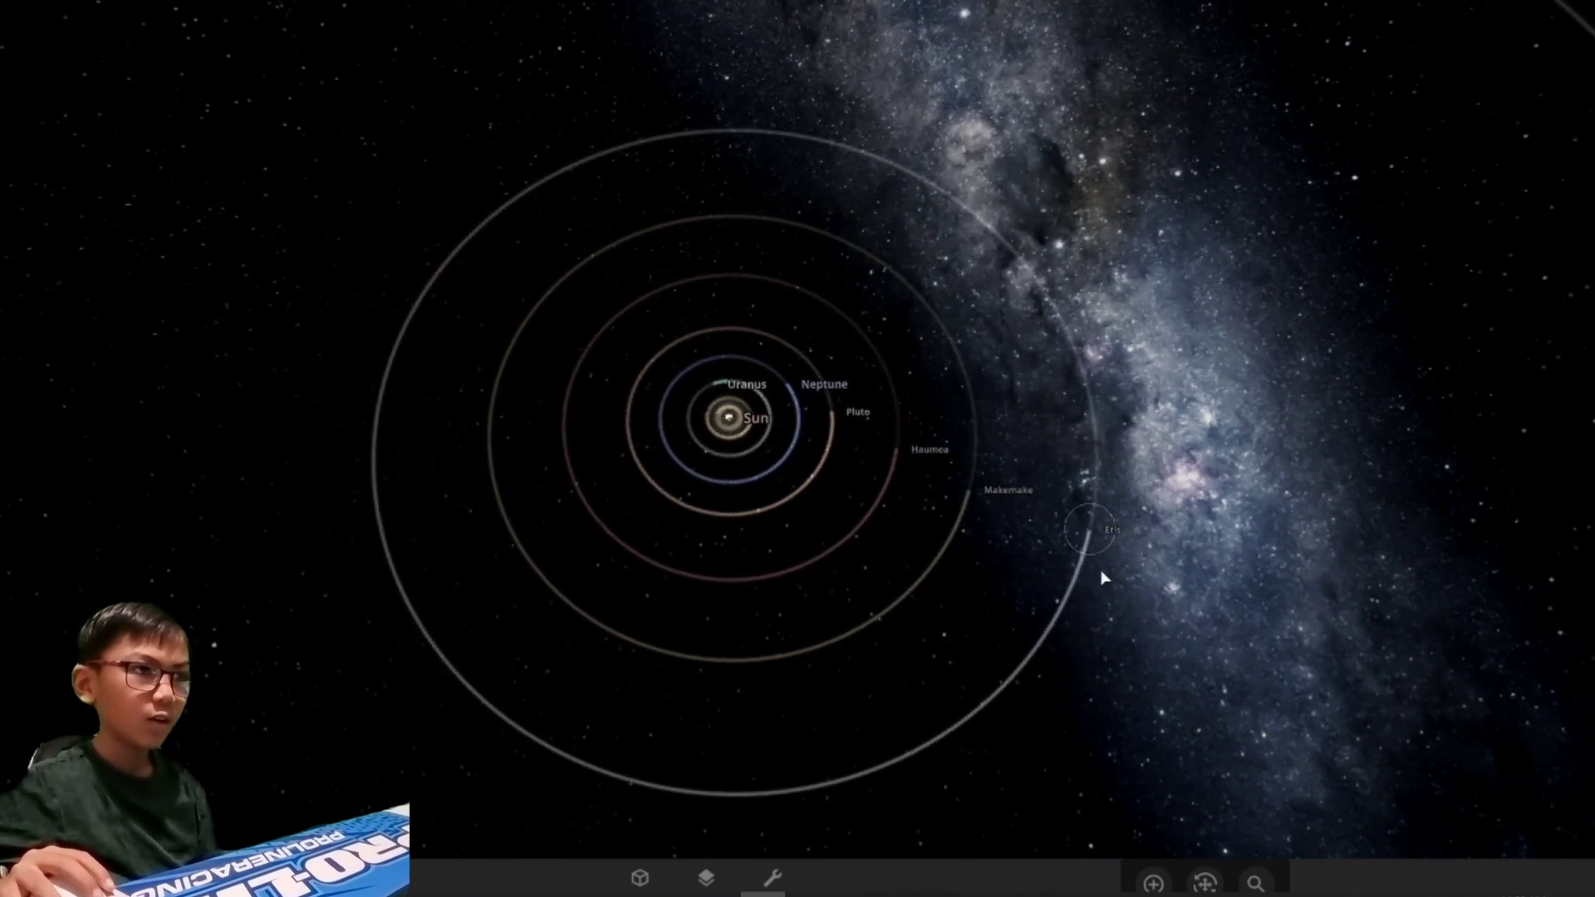
pyautogui.scroll(-3, 1111, 548)
pyautogui.scroll(-3, 1110, 548)
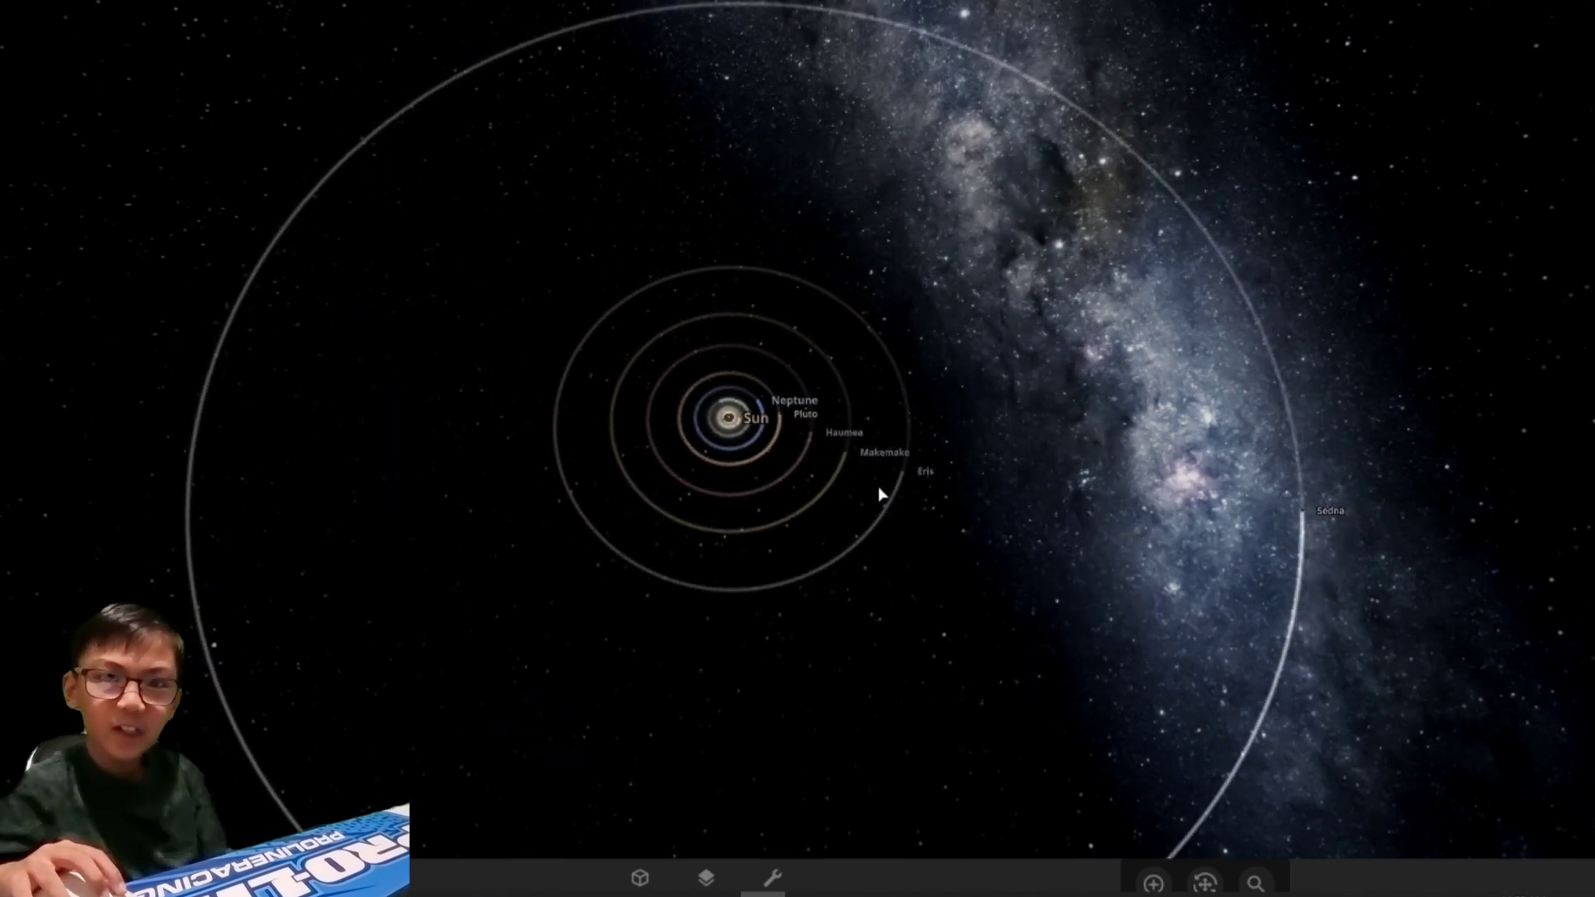
pyautogui.scroll(5, 878, 493)
pyautogui.scroll(5, 878, 493)
pyautogui.scroll(5, 879, 493)
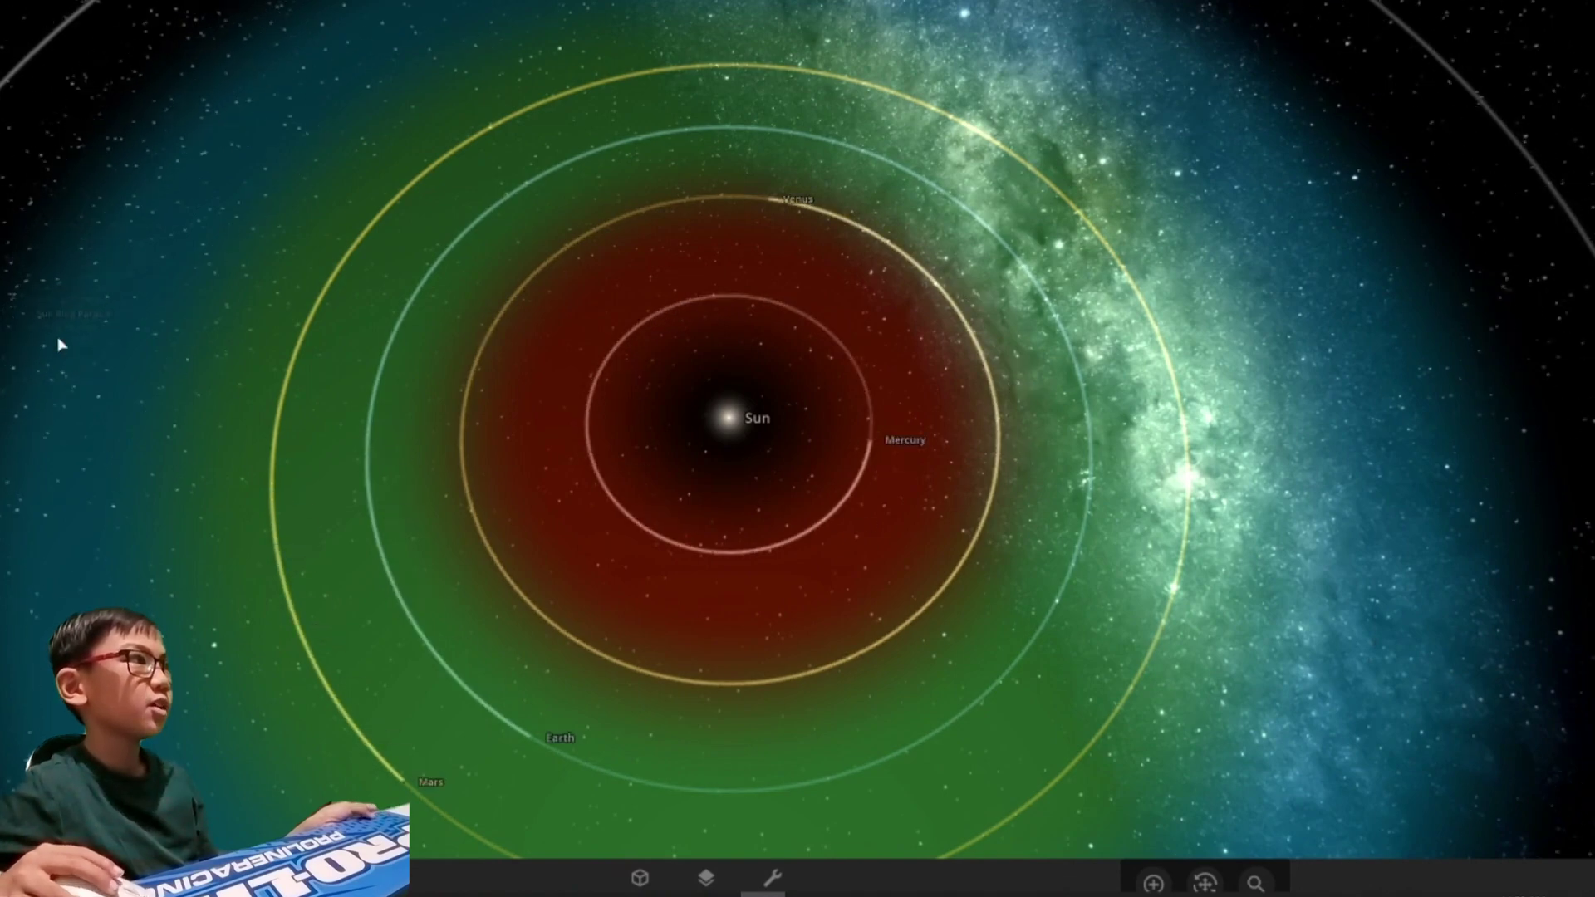
pyautogui.scroll(-5, 66, 339)
pyautogui.scroll(-3, 126, 412)
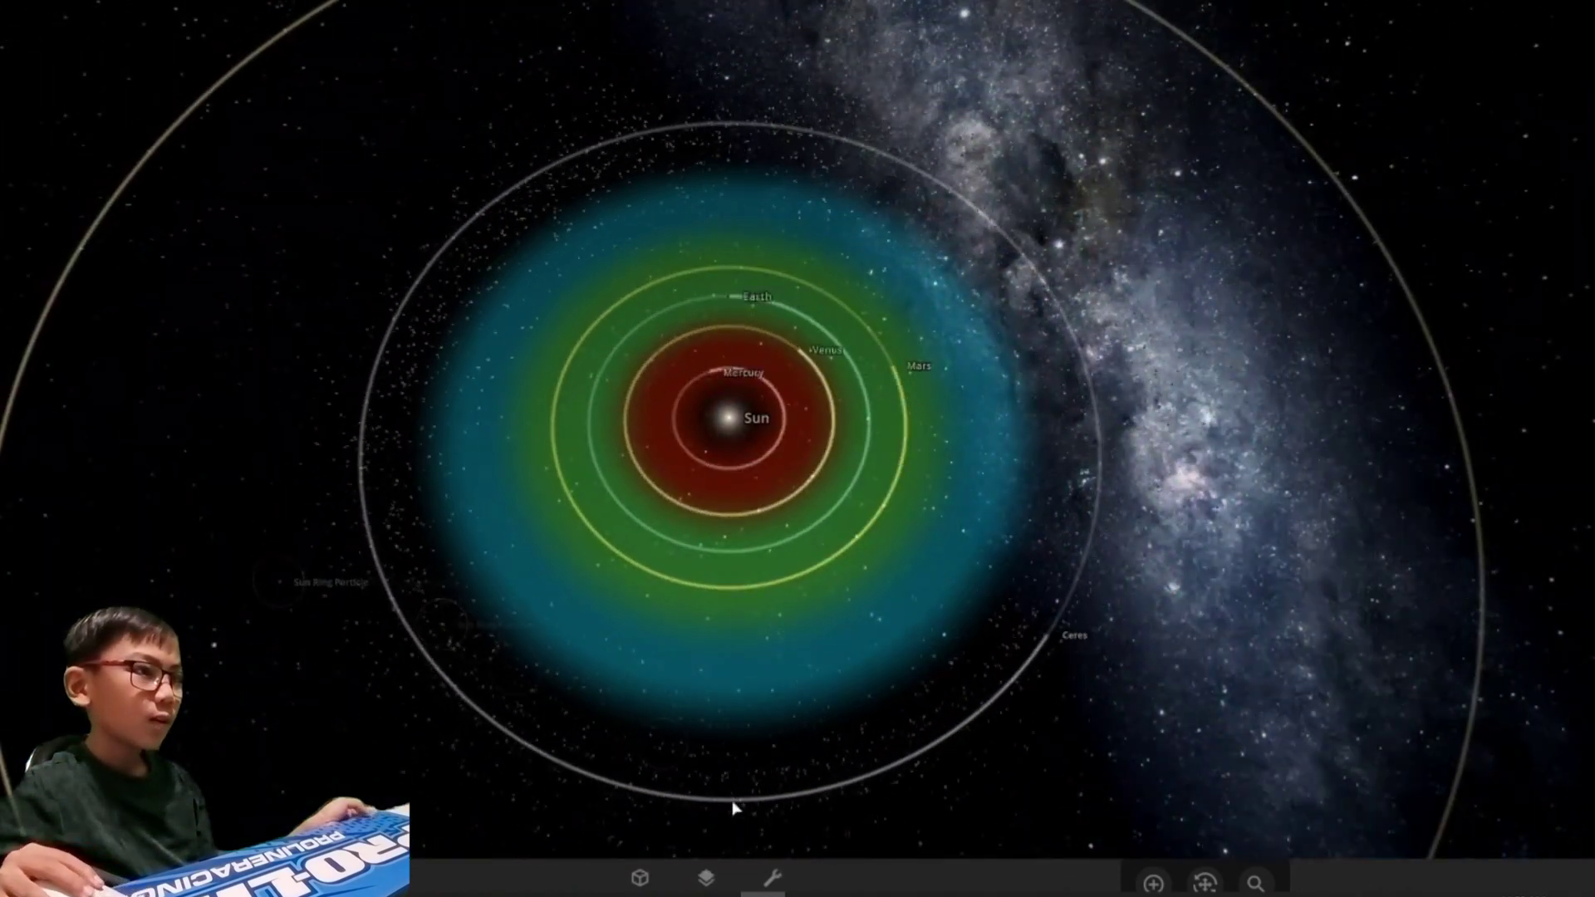
pyautogui.click(699, 883)
pyautogui.click(640, 603)
pyautogui.click(583, 603)
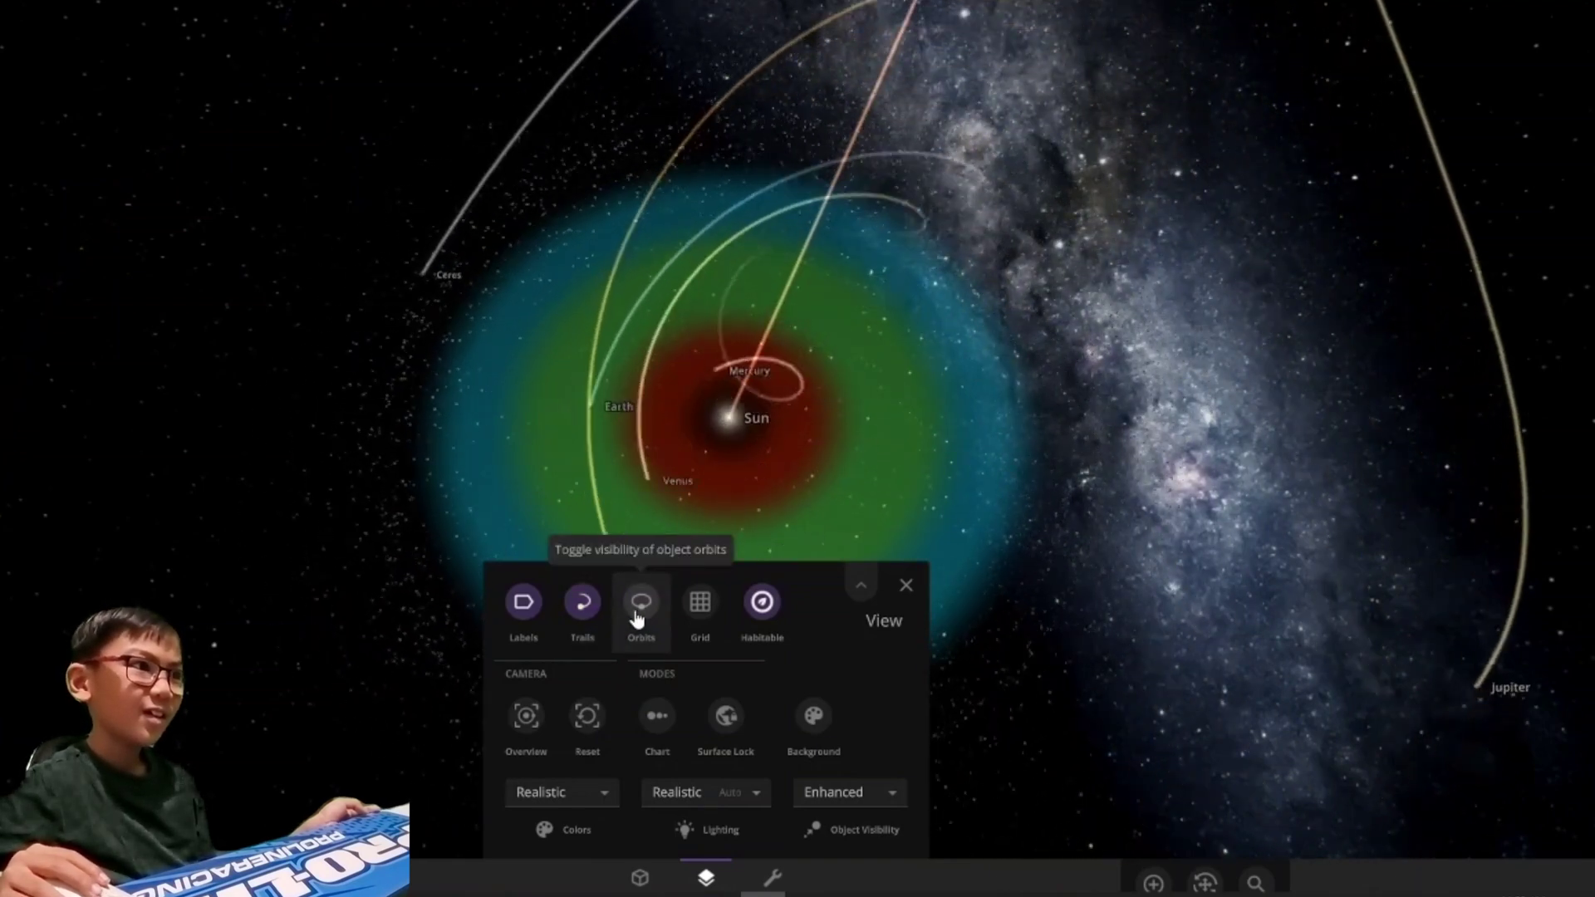
pyautogui.scroll(-5, 769, 534)
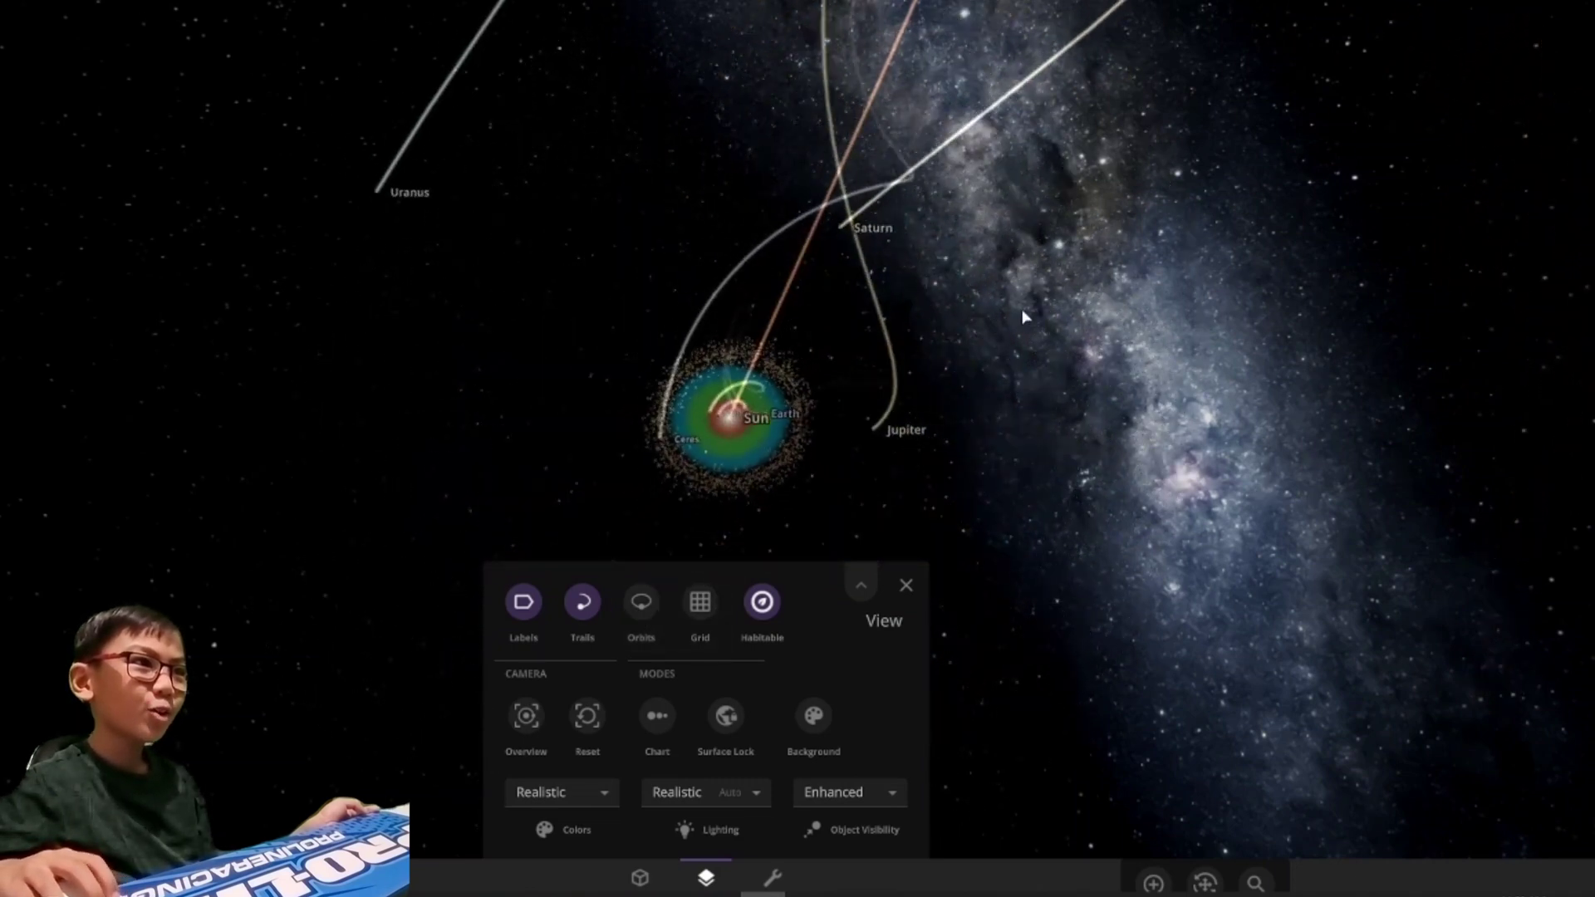
pyautogui.scroll(-5, 872, 411)
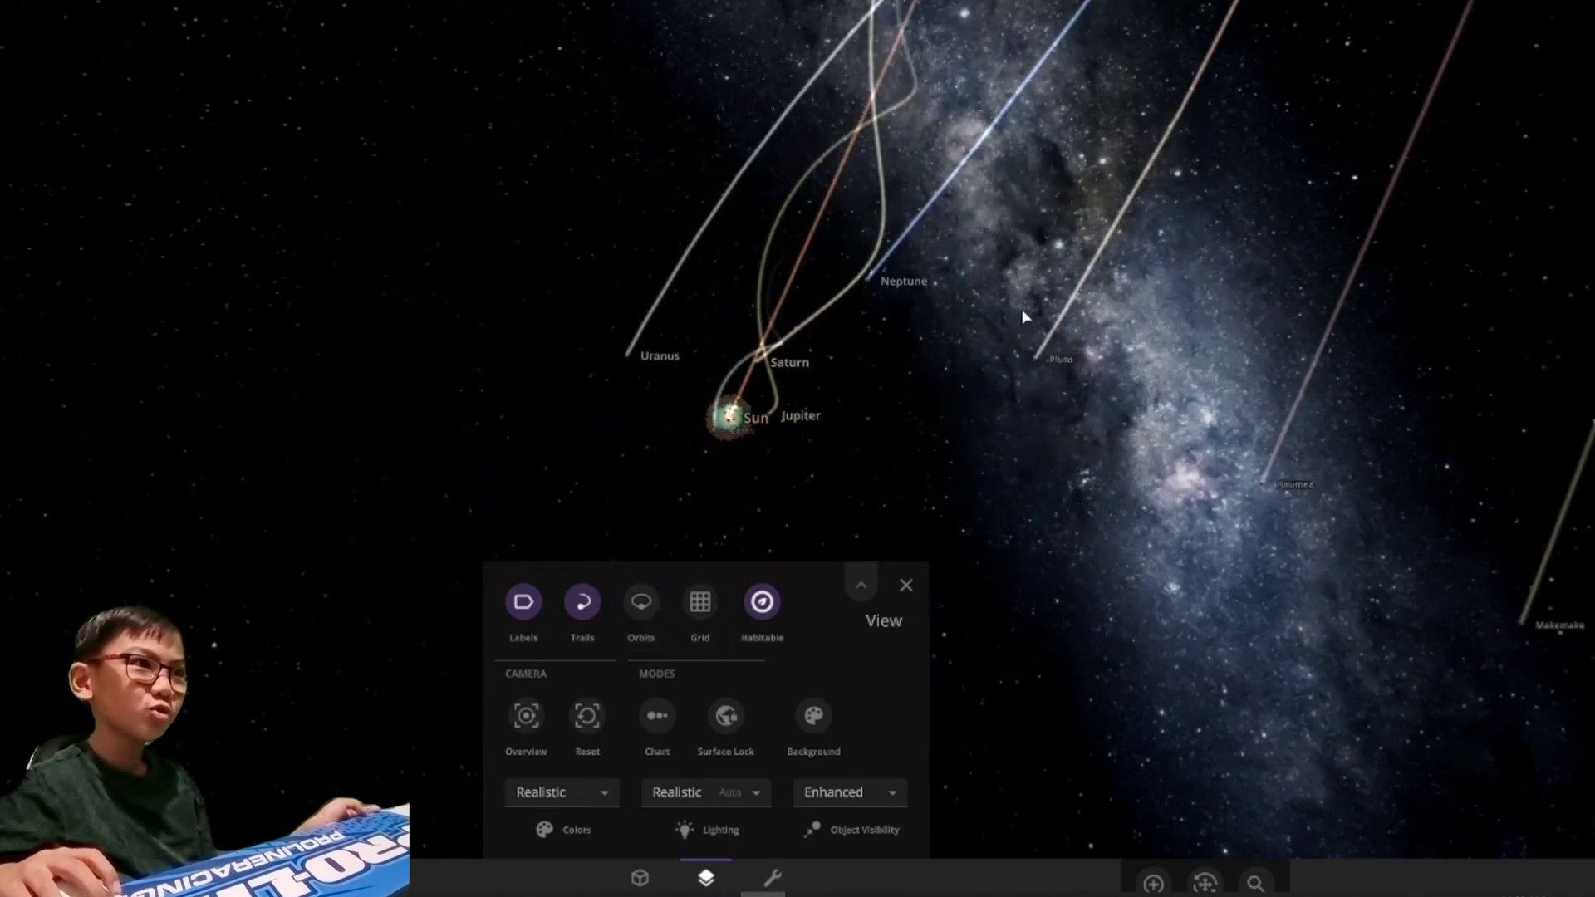
pyautogui.scroll(-5, 1021, 318)
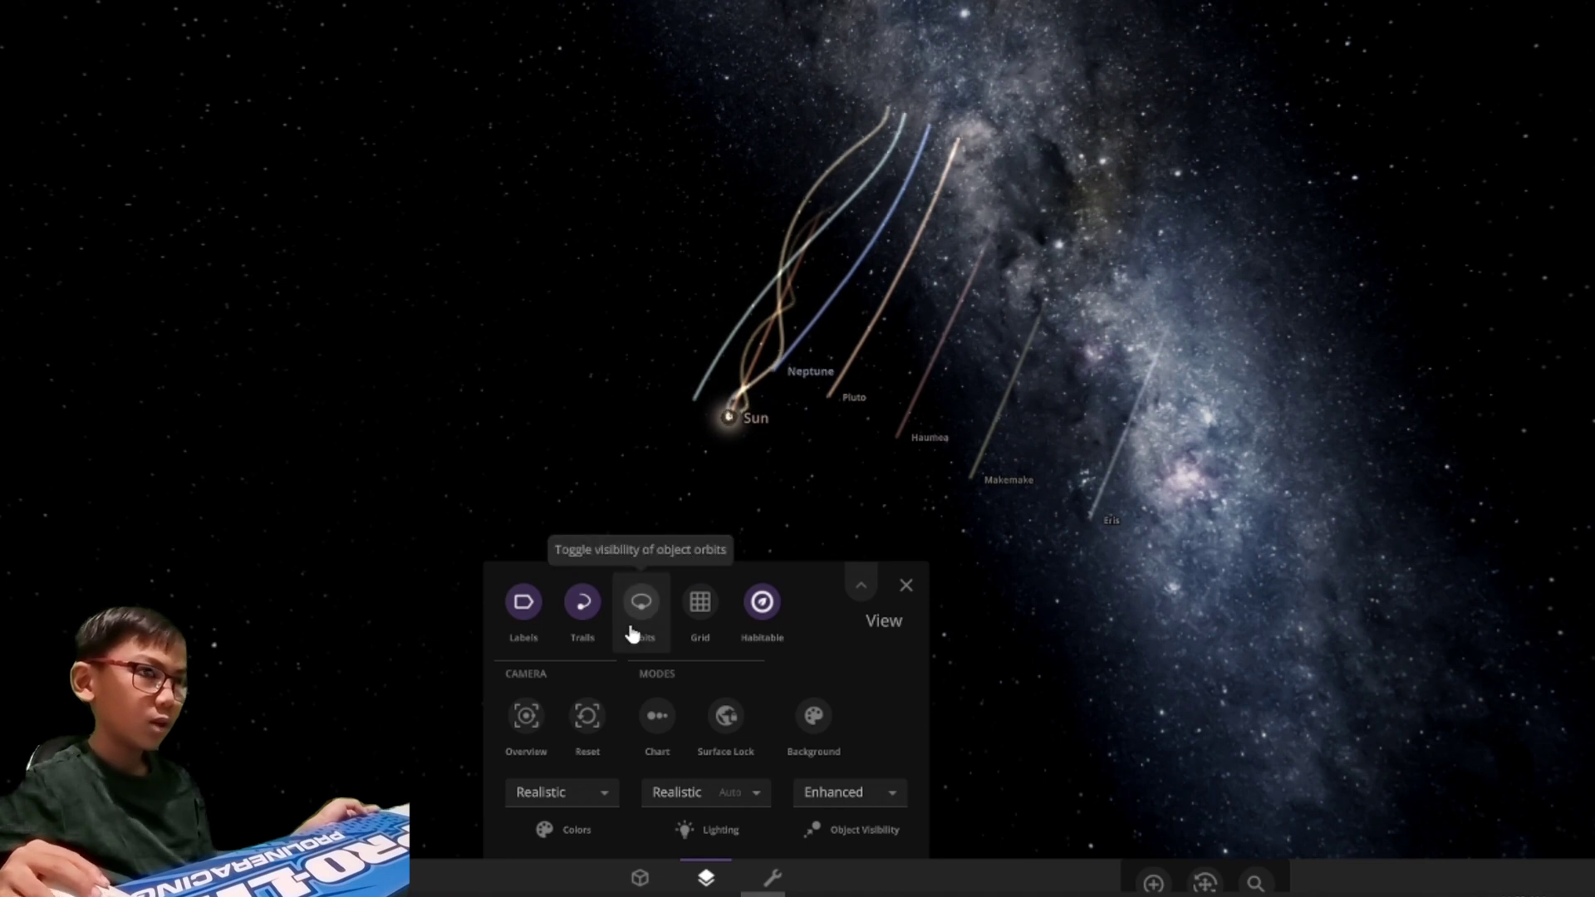
pyautogui.click(639, 603)
pyautogui.scroll(-5, 1158, 418)
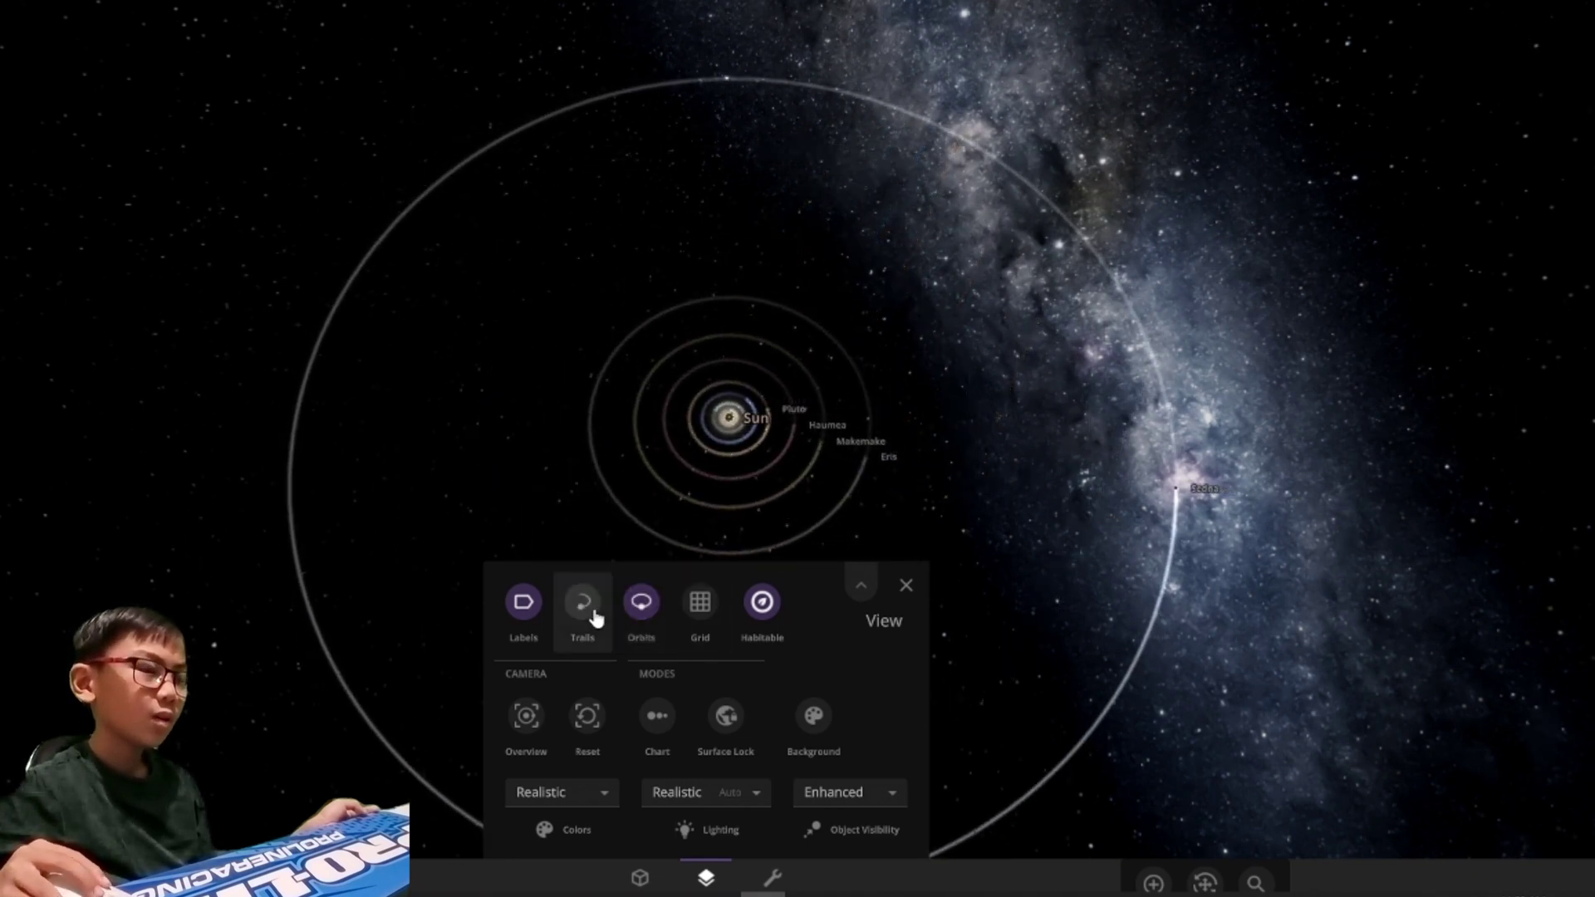
pyautogui.click(586, 606)
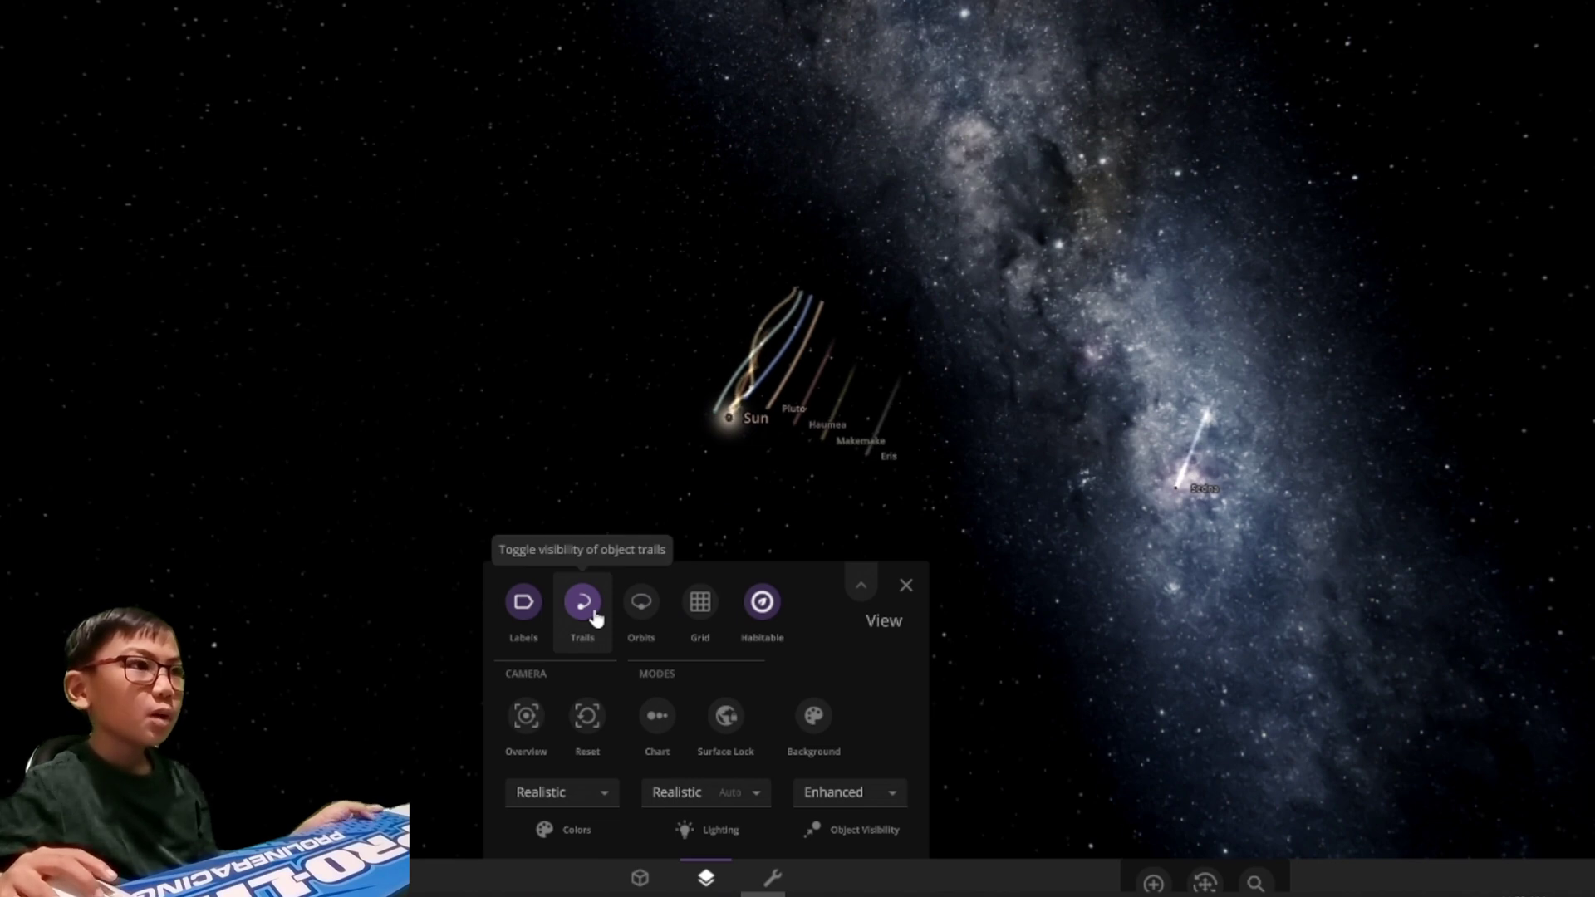
pyautogui.click(642, 605)
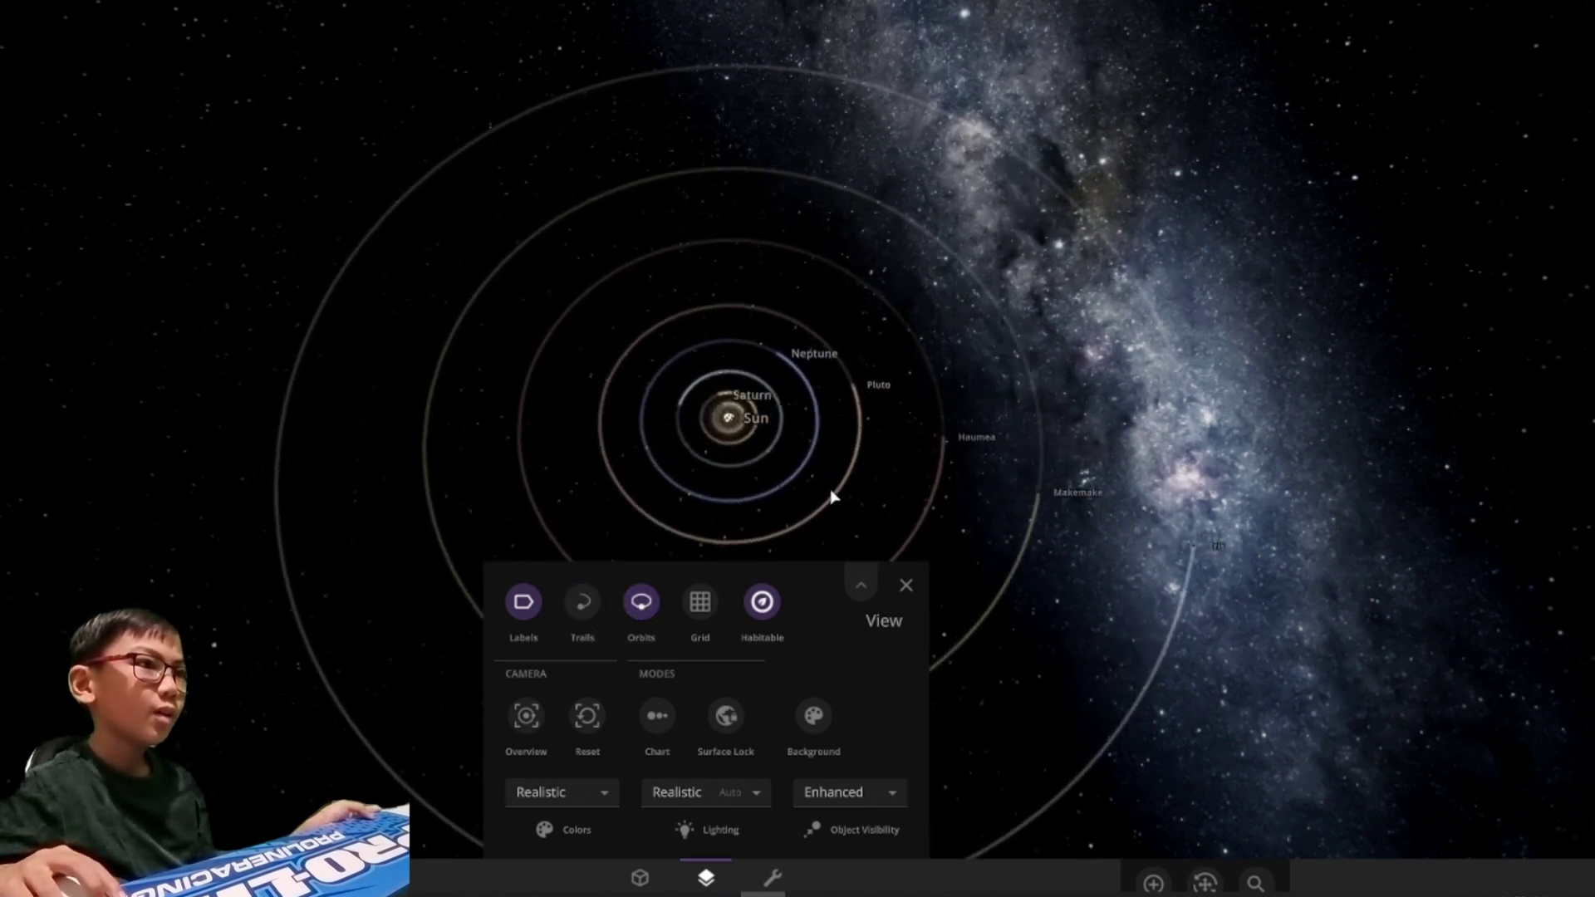
pyautogui.scroll(5, 833, 497)
pyautogui.scroll(5, 832, 497)
pyautogui.scroll(5, 833, 496)
pyautogui.scroll(5, 833, 496)
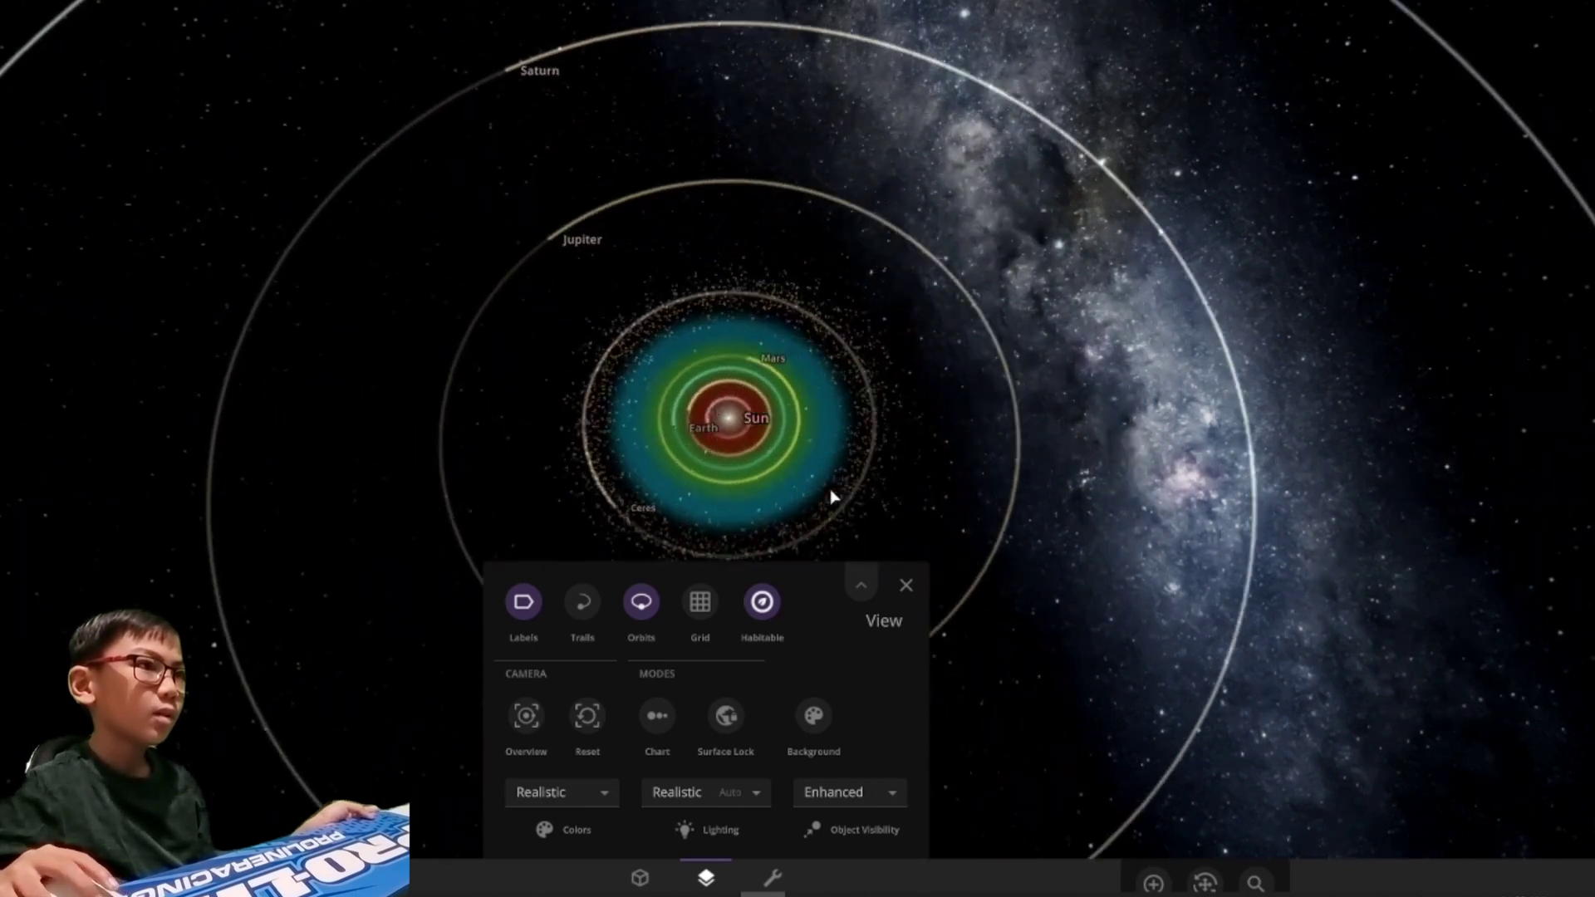
pyautogui.scroll(2, 832, 496)
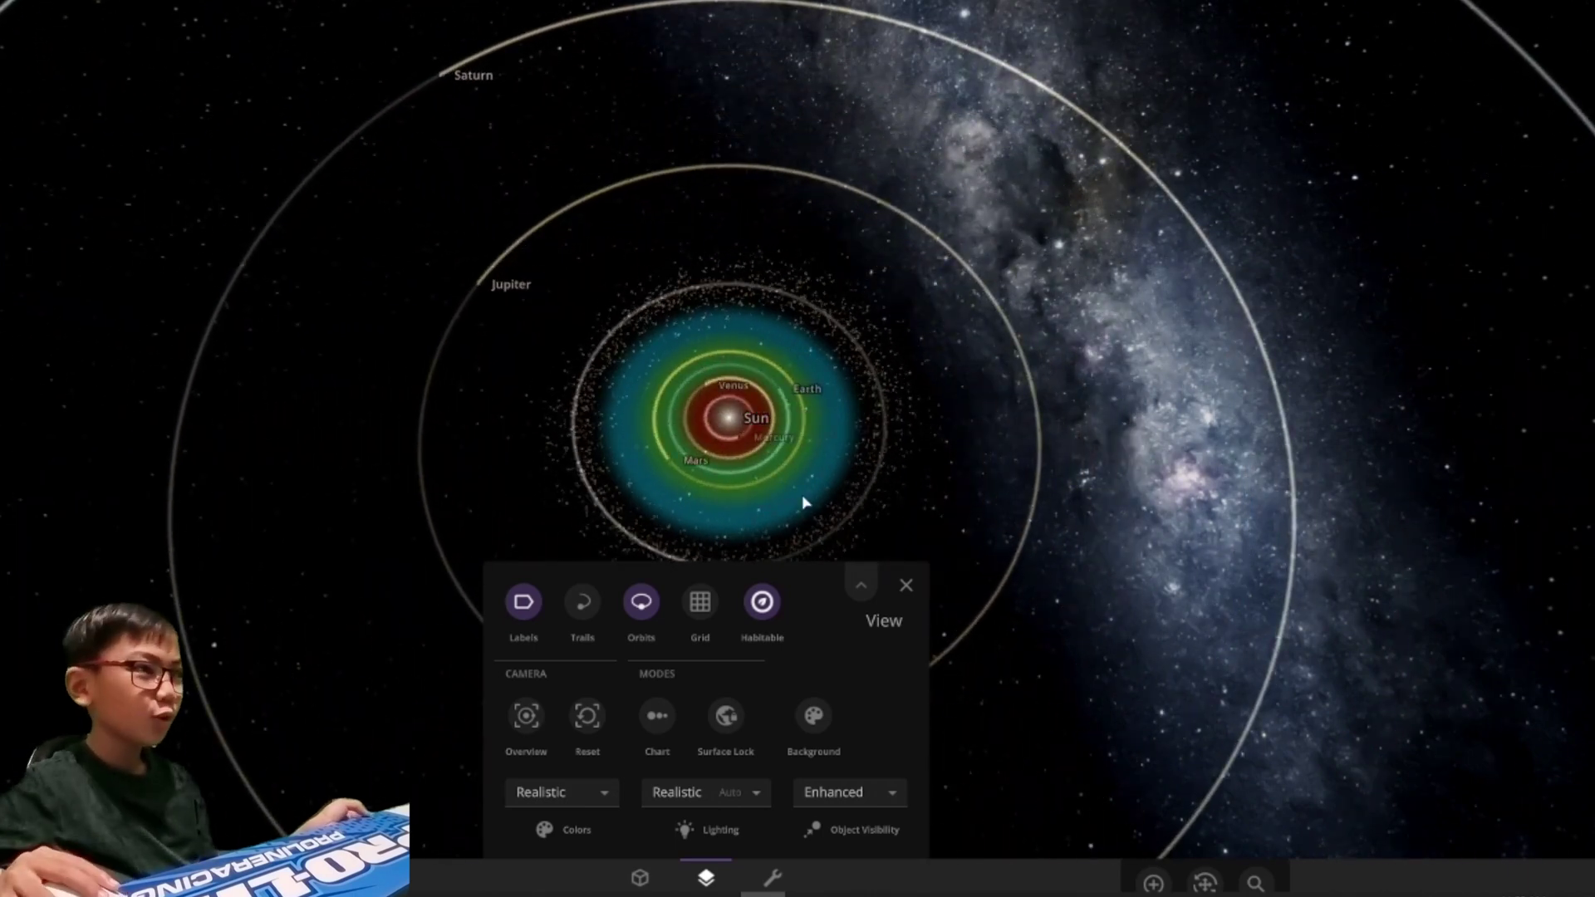
pyautogui.click(584, 638)
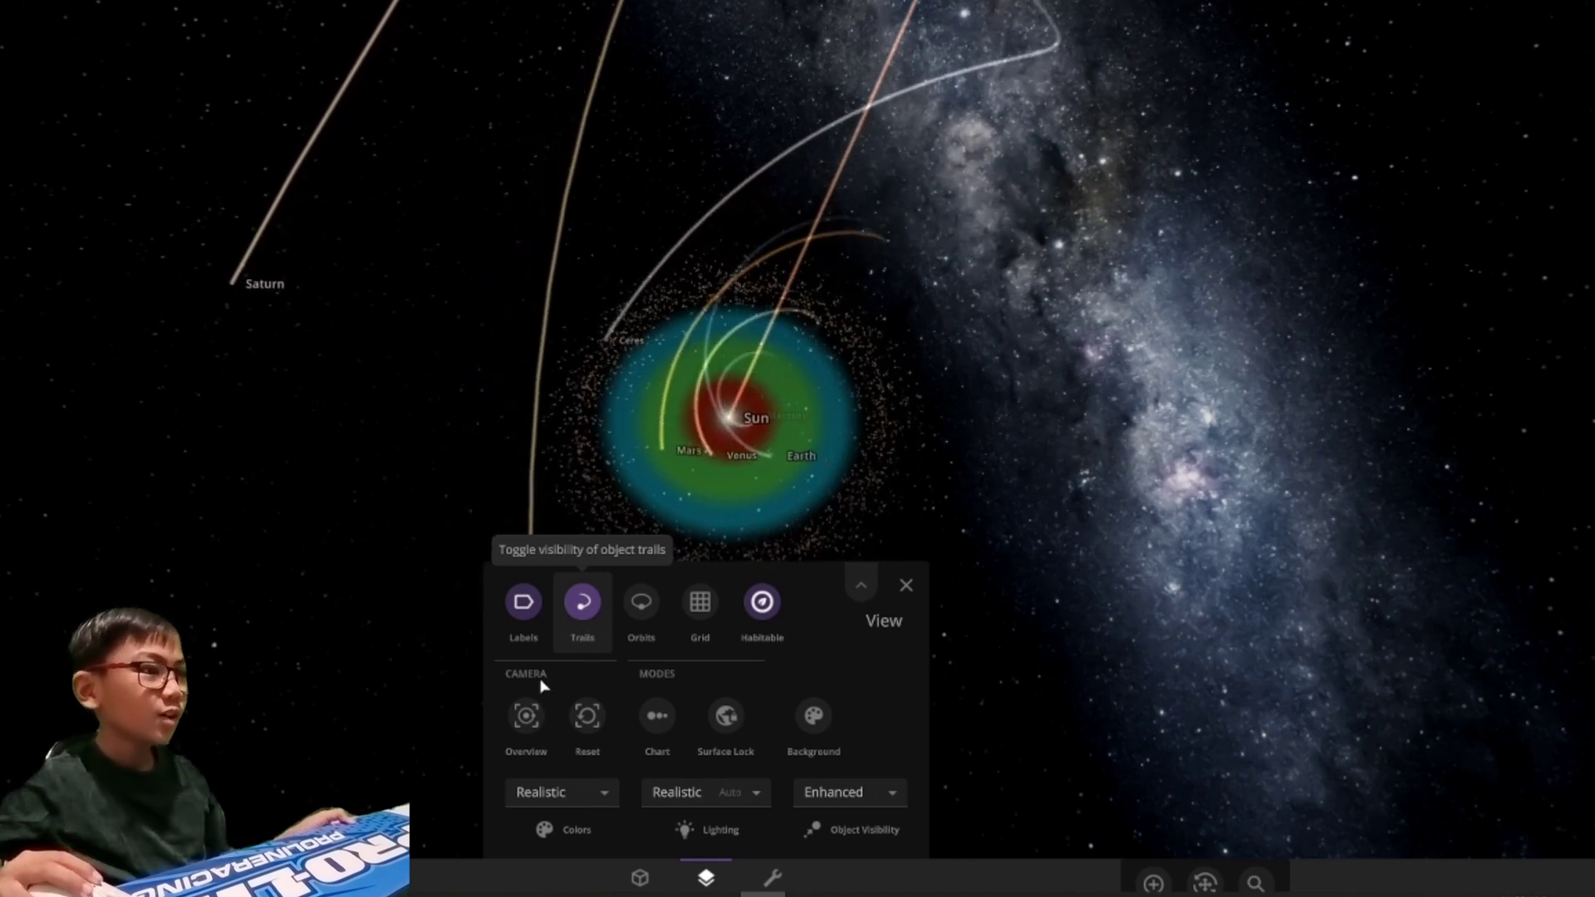
pyautogui.click(641, 617)
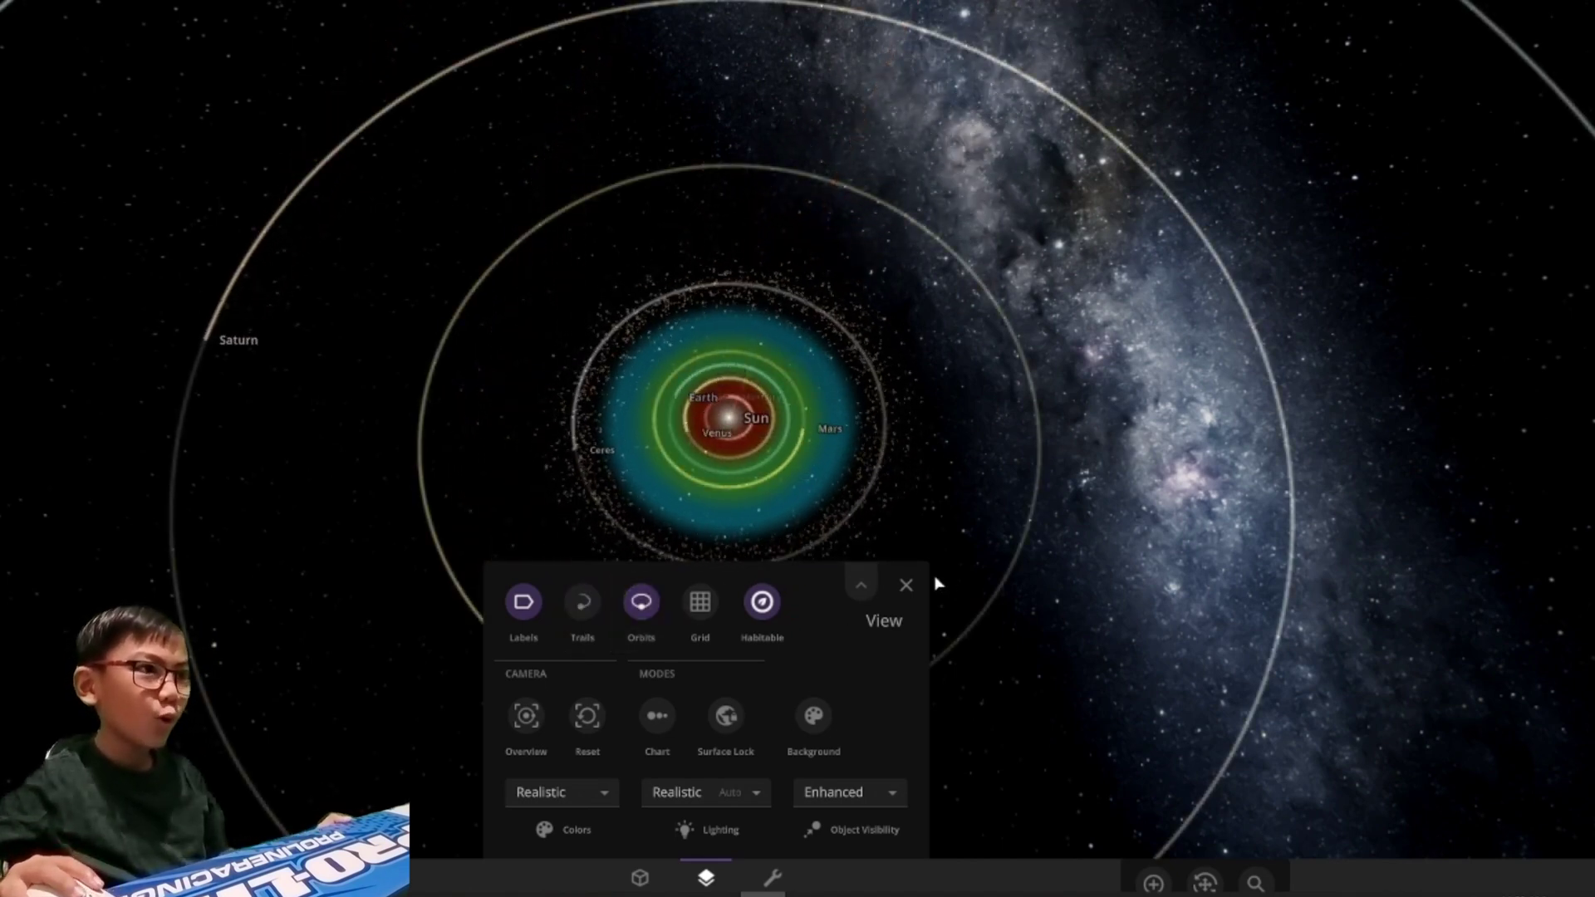
pyautogui.click(908, 585)
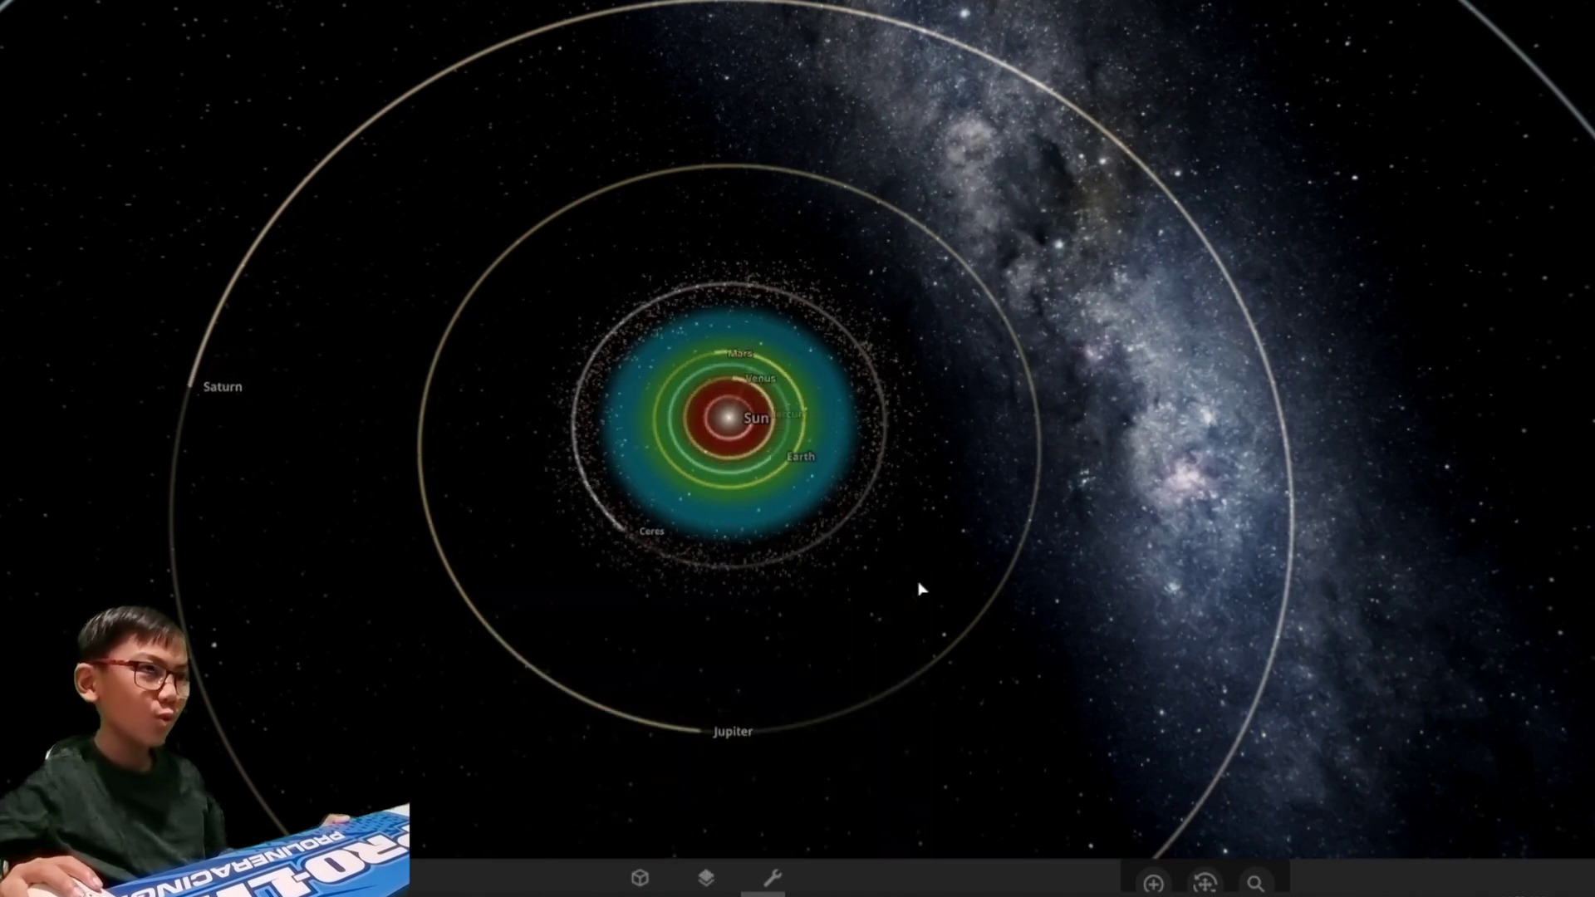
pyautogui.click(706, 878)
pyautogui.click(761, 604)
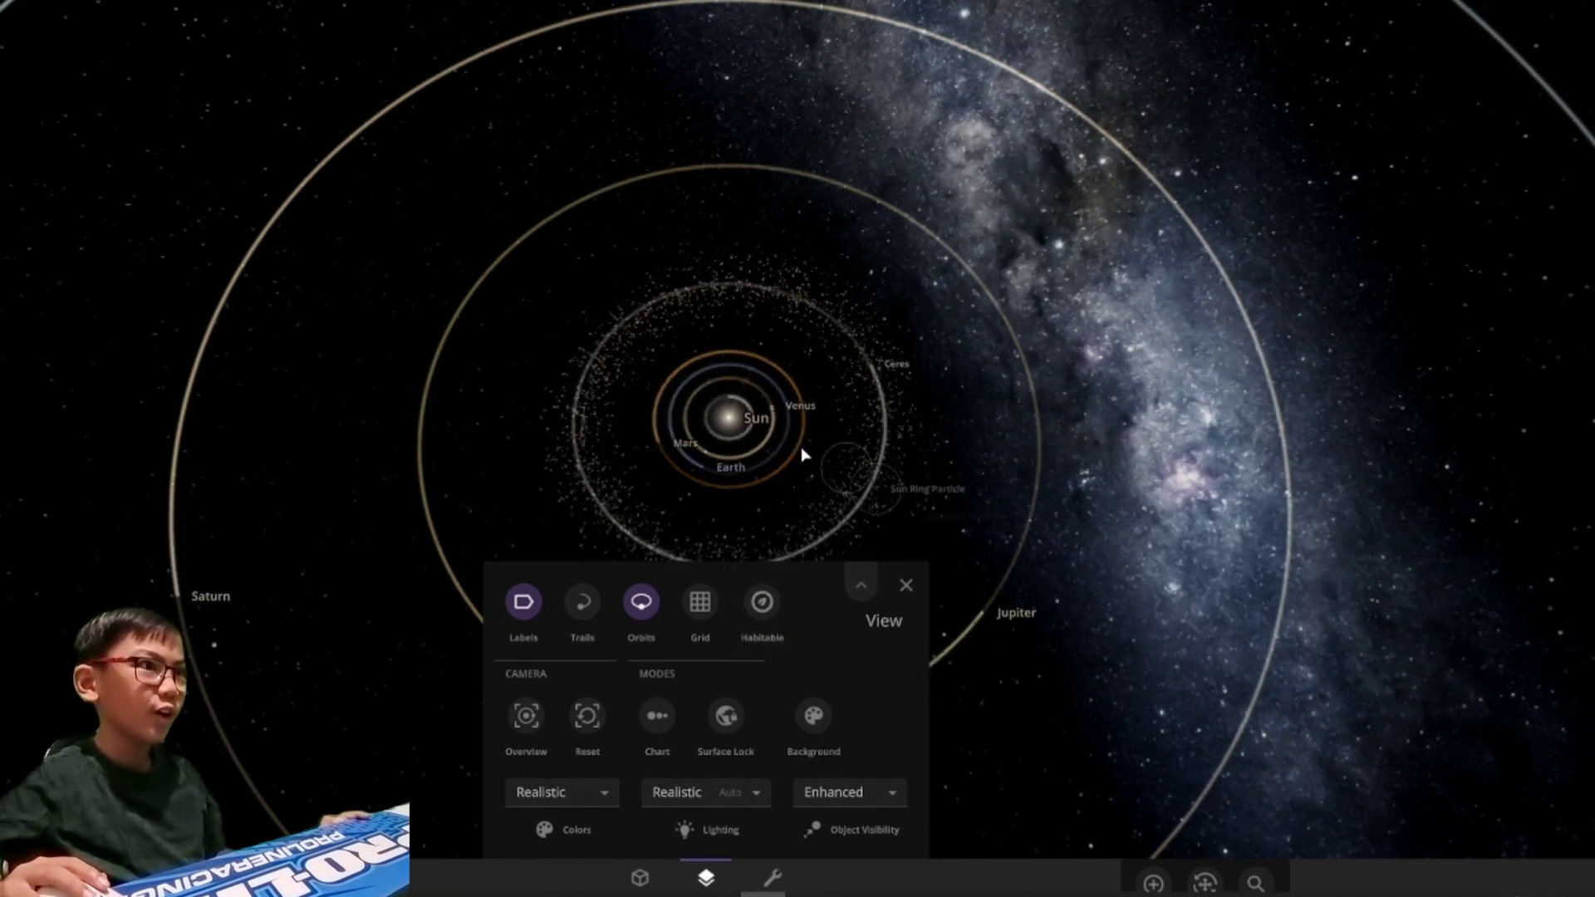
pyautogui.click(582, 603)
pyautogui.click(640, 604)
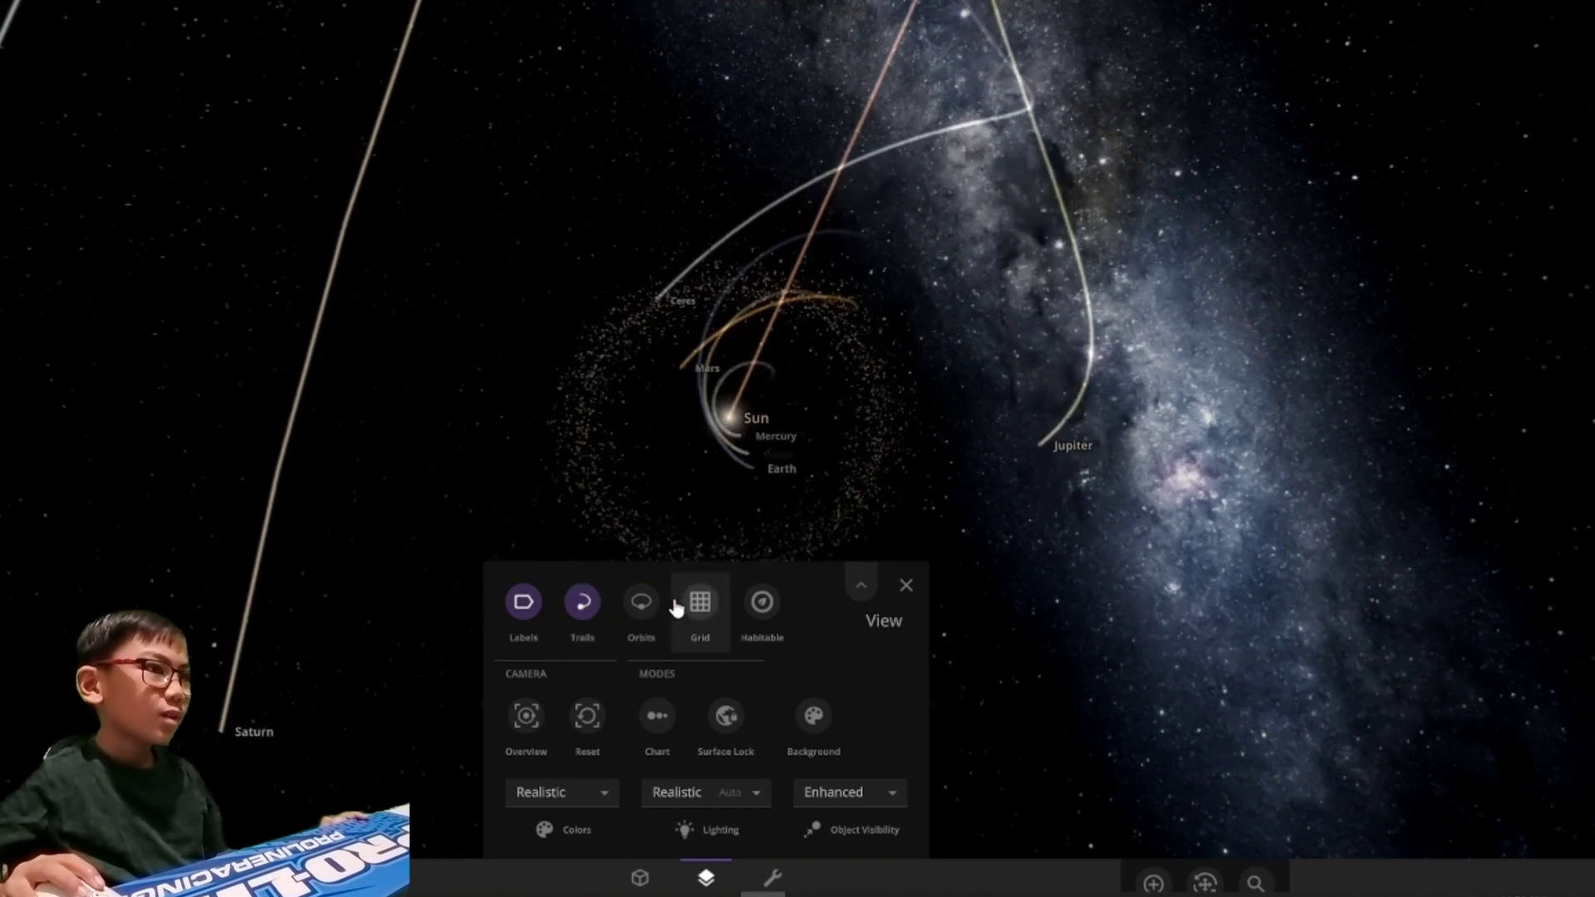
pyautogui.click(632, 608)
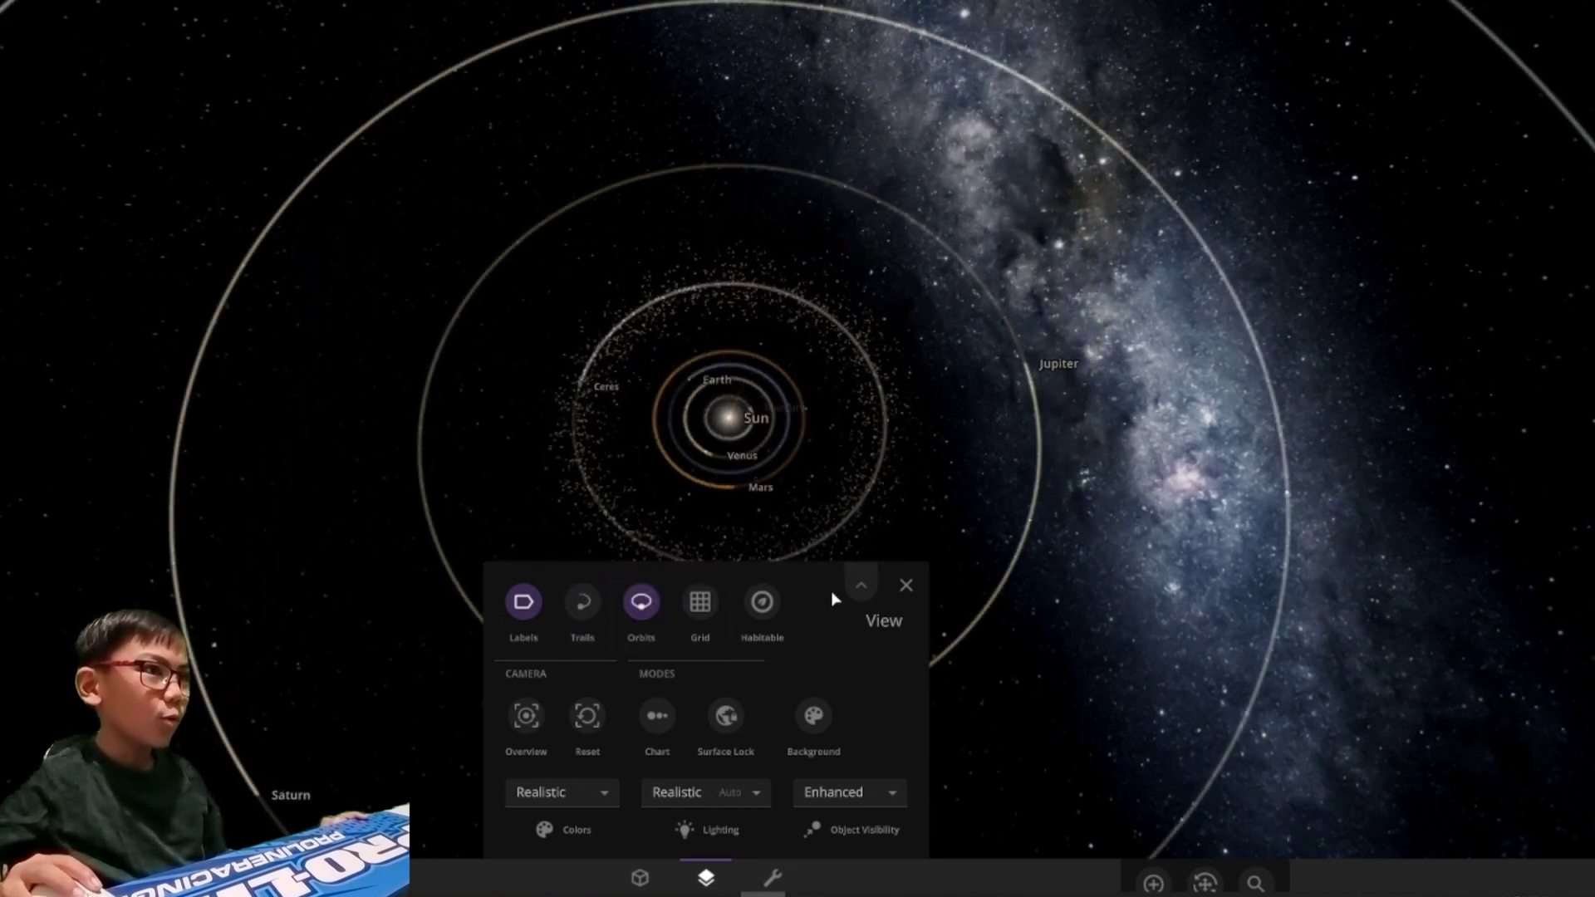
pyautogui.click(761, 604)
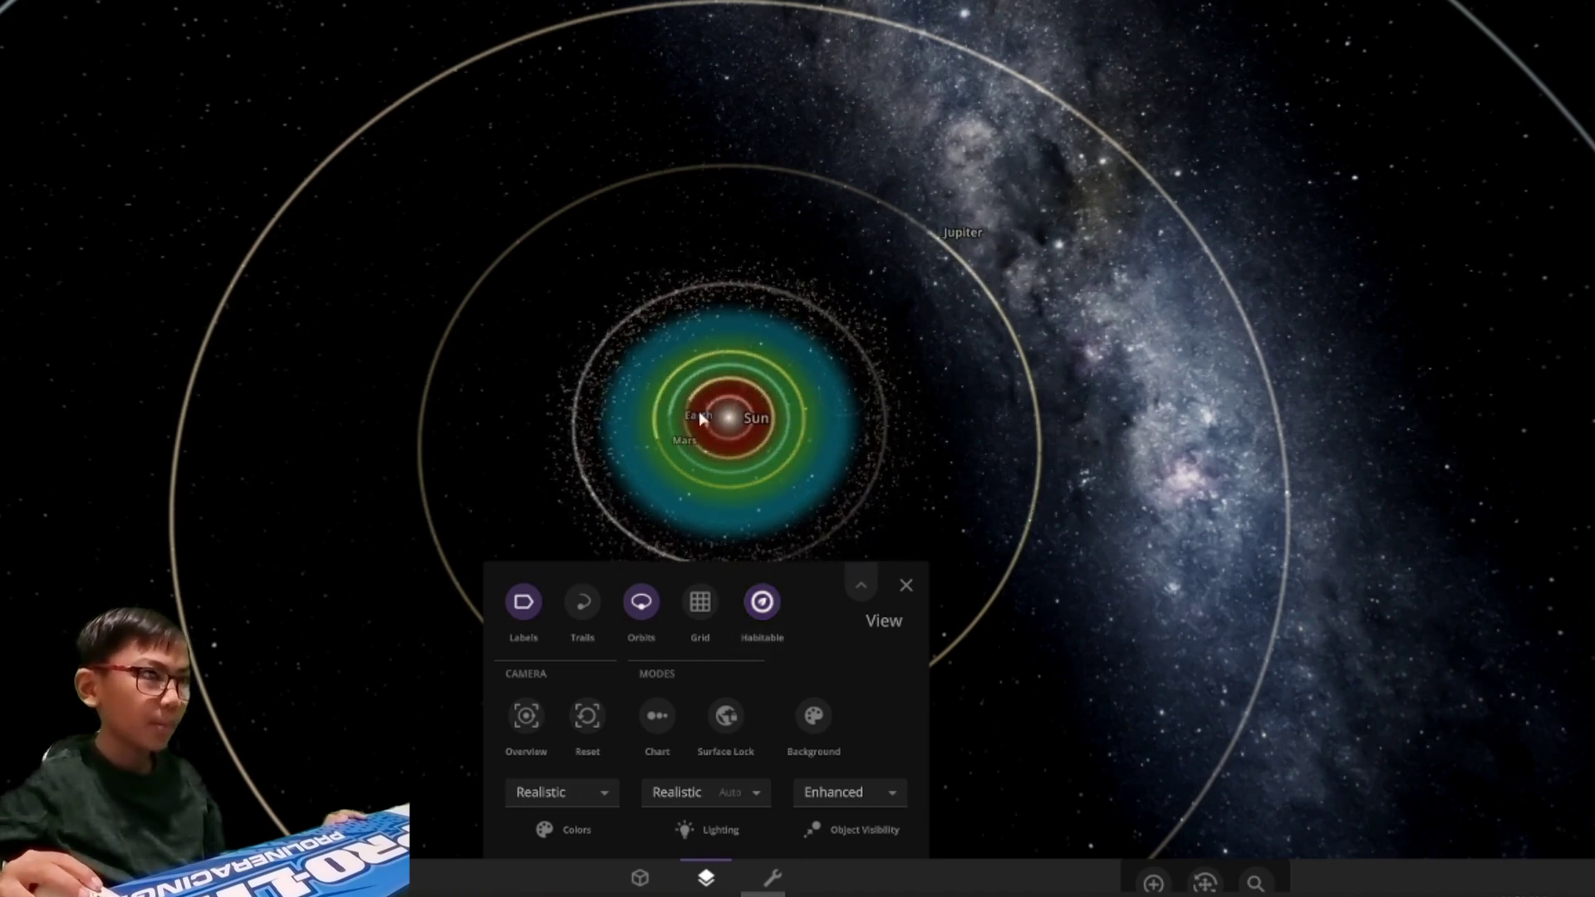
pyautogui.scroll(-2, 765, 481)
pyautogui.scroll(3, 766, 481)
pyautogui.scroll(6, 765, 481)
pyautogui.scroll(-3, 765, 482)
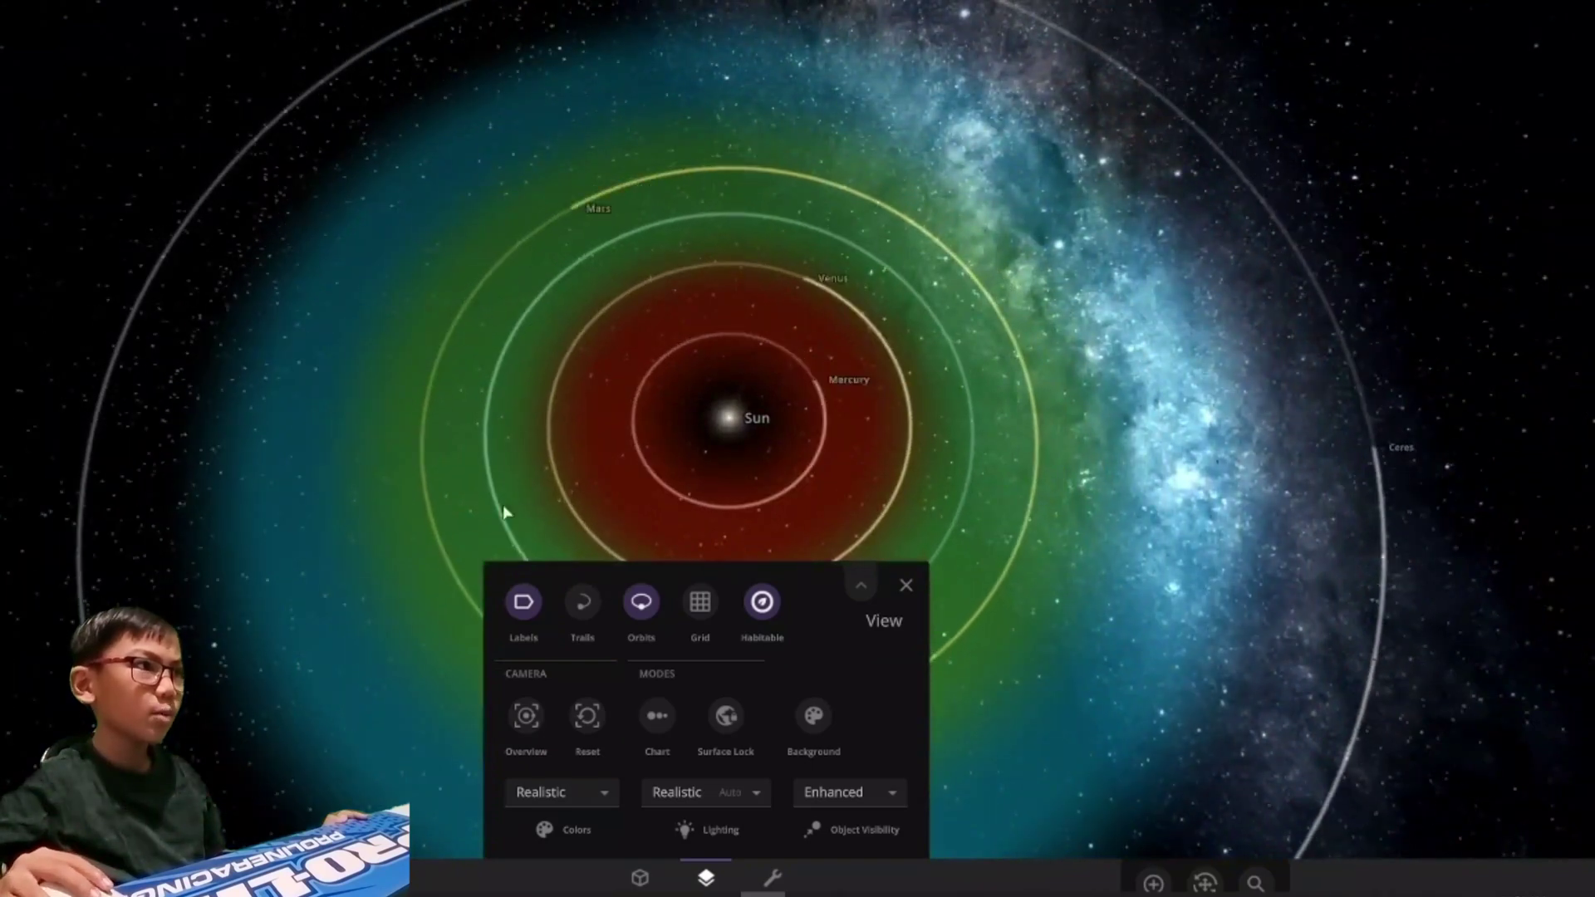
pyautogui.scroll(-2, 547, 506)
pyautogui.scroll(-2, 547, 506)
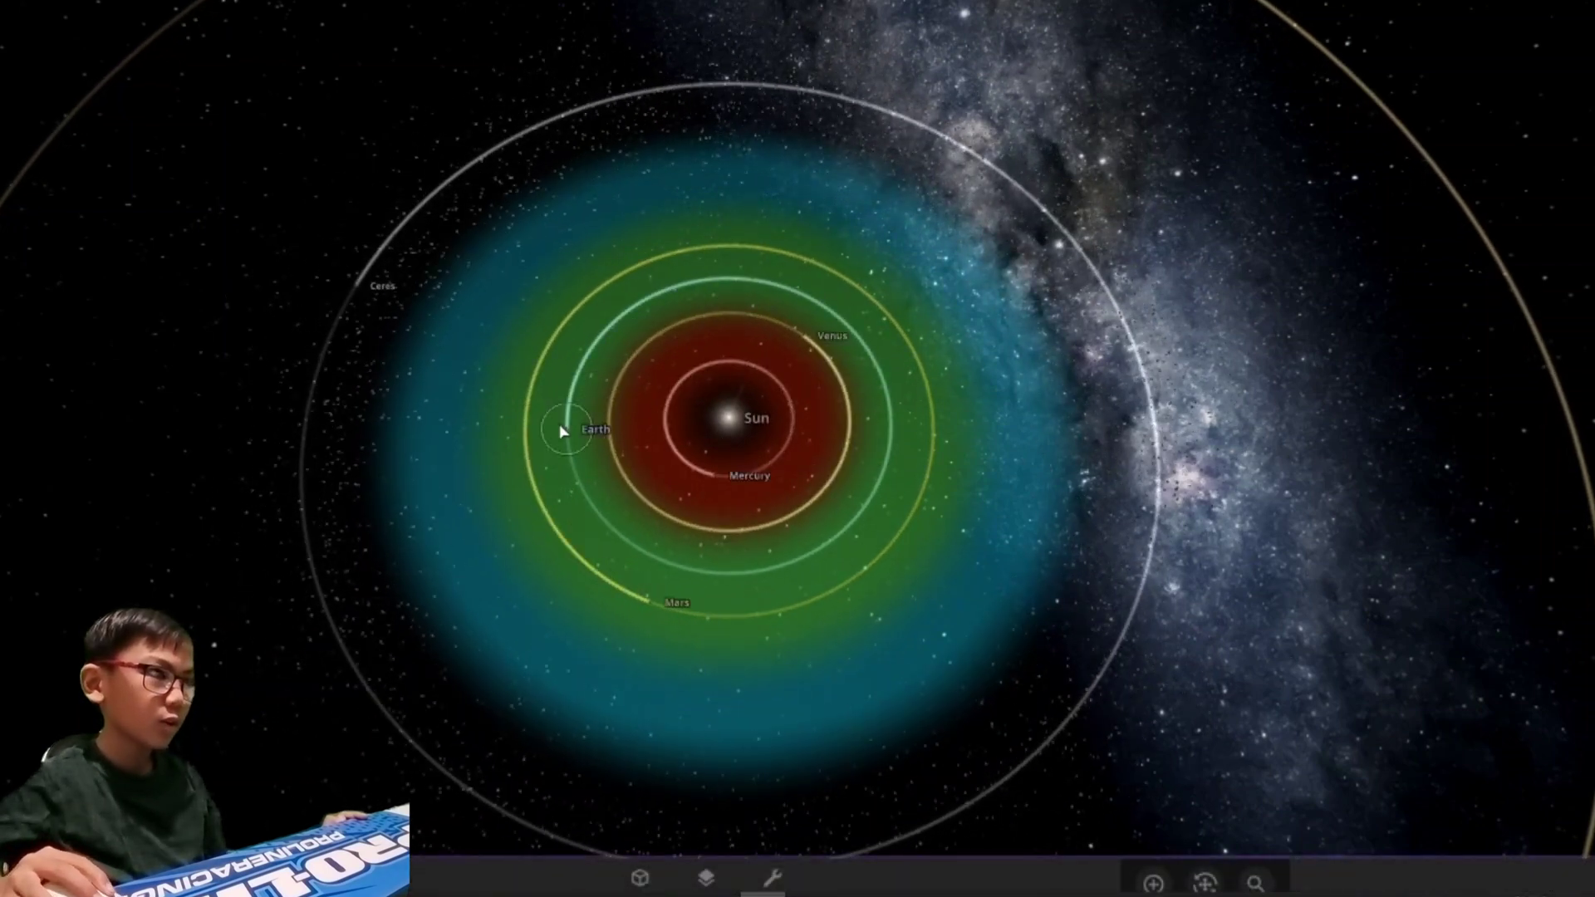
# Step: Select Earth, expand its full properties and rotate its globe through Europe, Africa and Australia
pyautogui.click(567, 430)
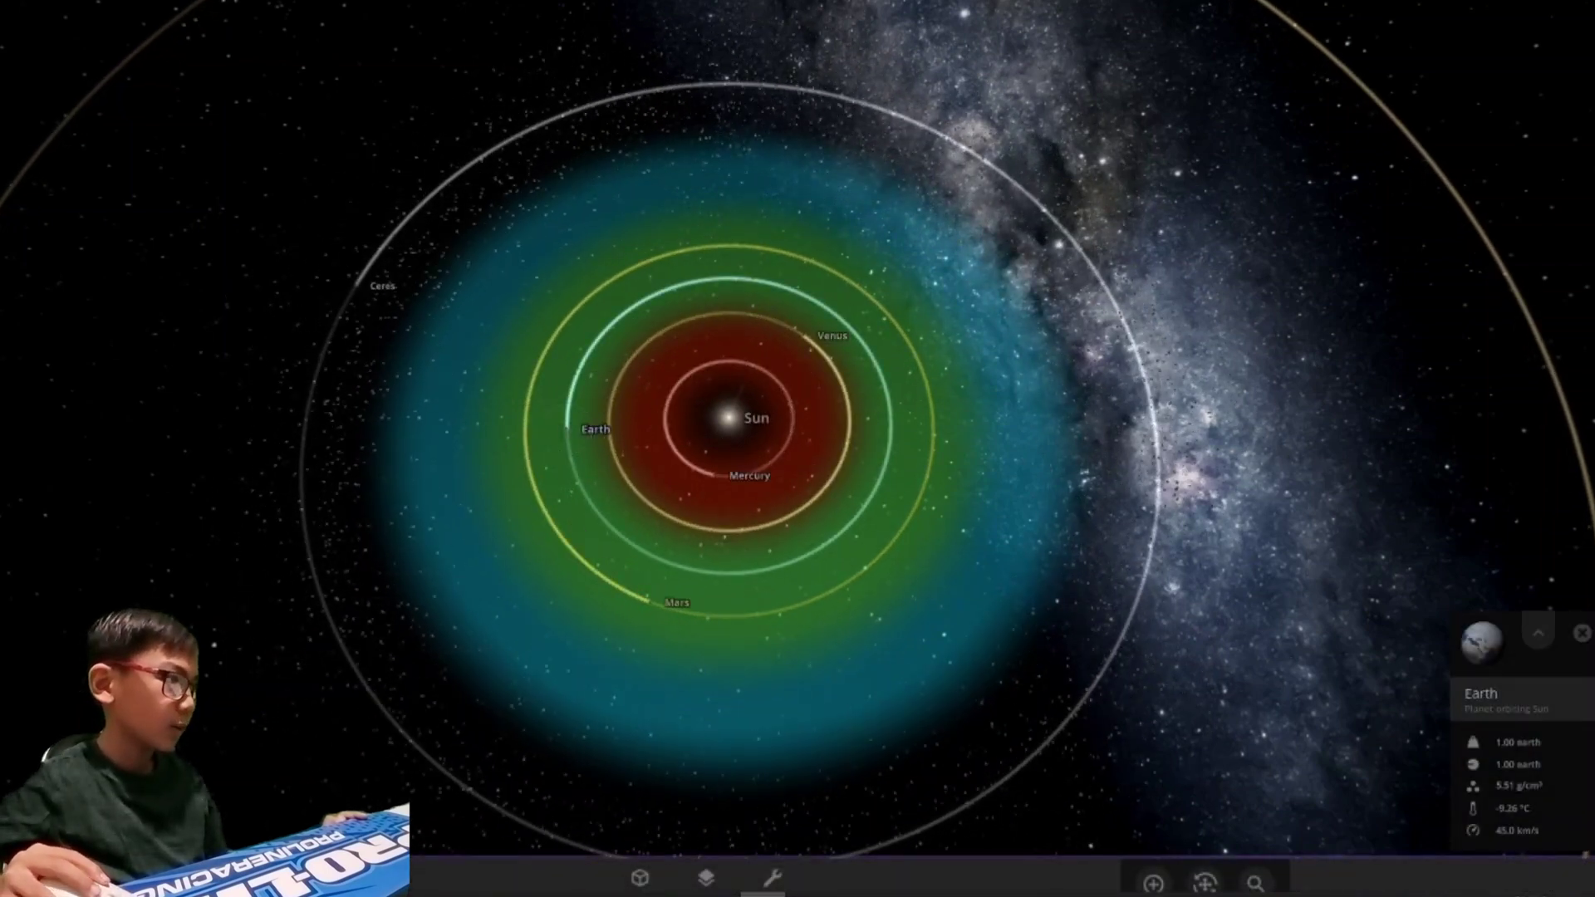
pyautogui.click(1535, 632)
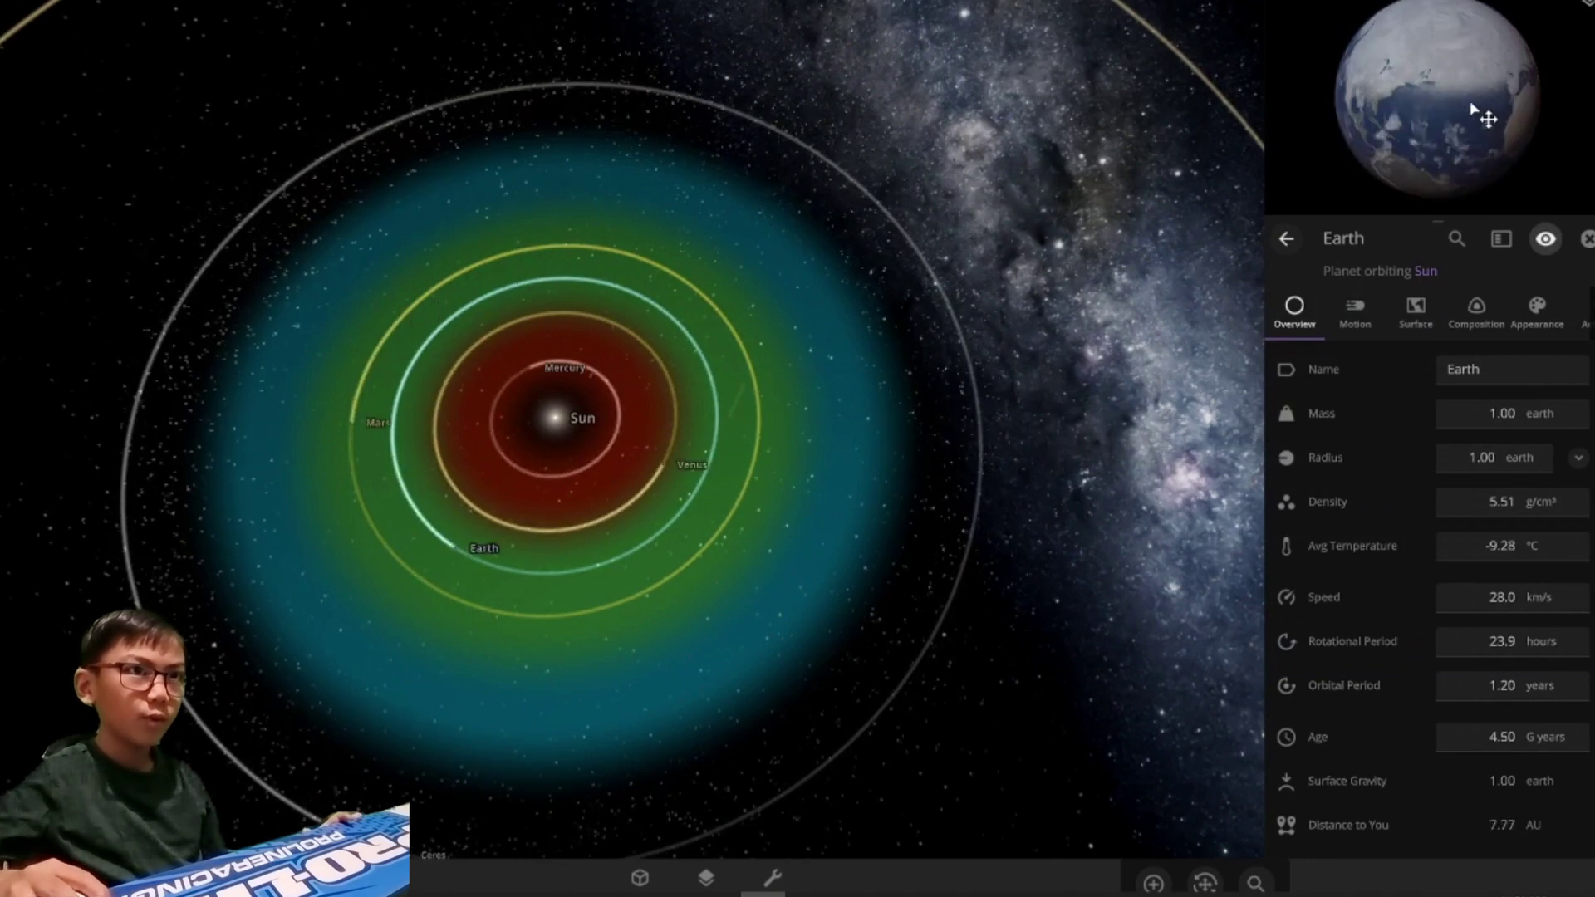
pyautogui.moveTo(1371, 100); pyautogui.dragTo(1455, 171)
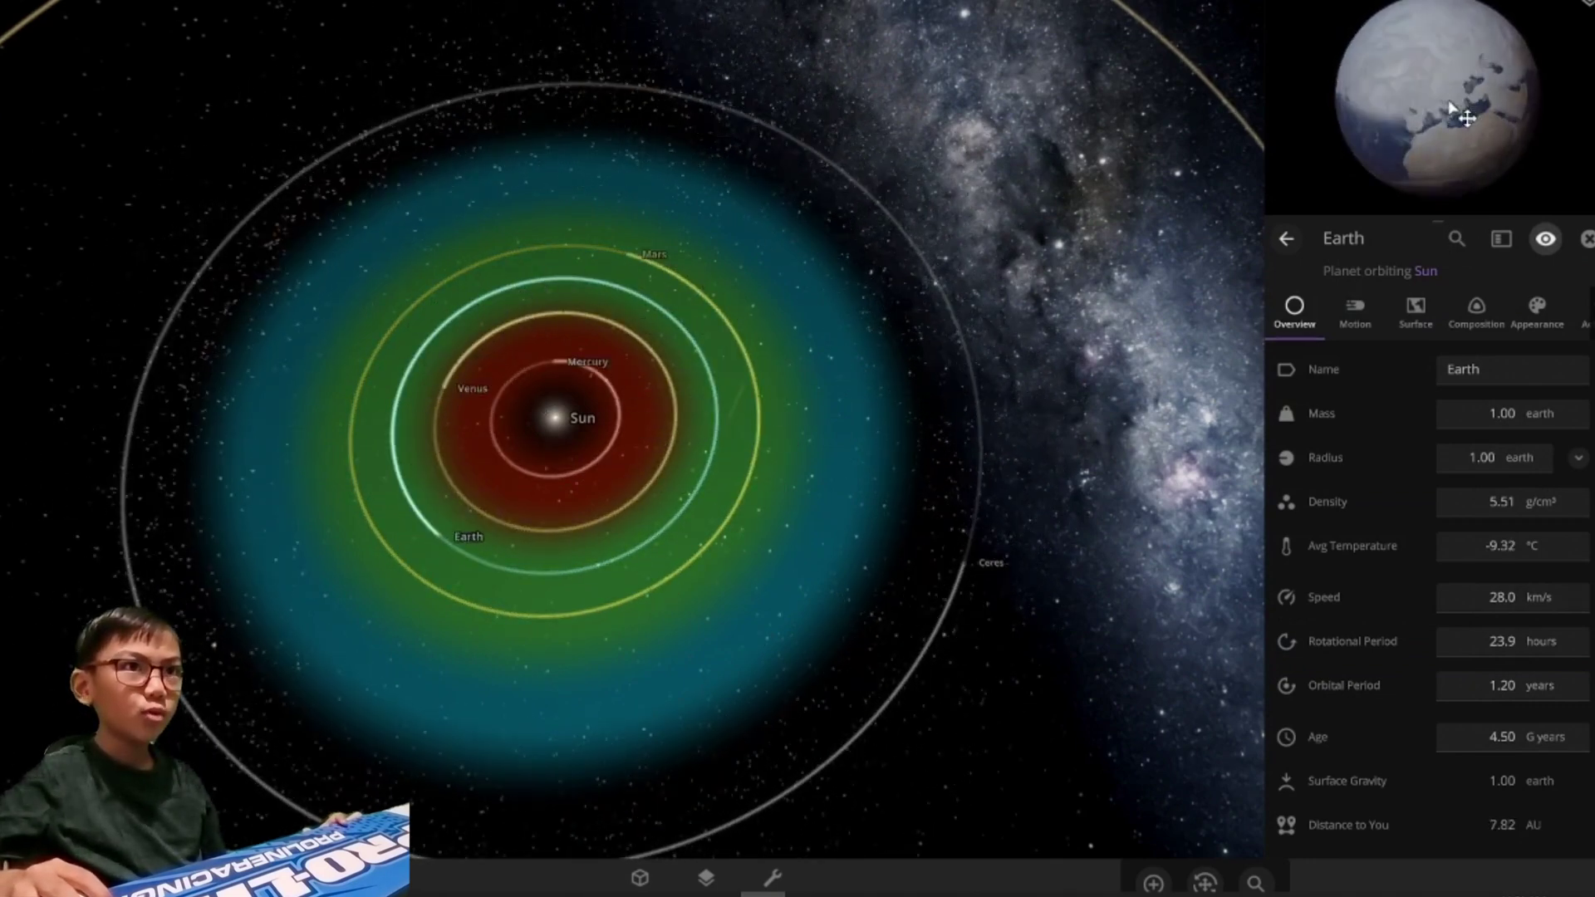
pyautogui.moveTo(1460, 116)
pyautogui.mouseDown()
pyautogui.moveTo(1400, 17)
pyautogui.moveTo(1297, 124)
pyautogui.mouseUp()
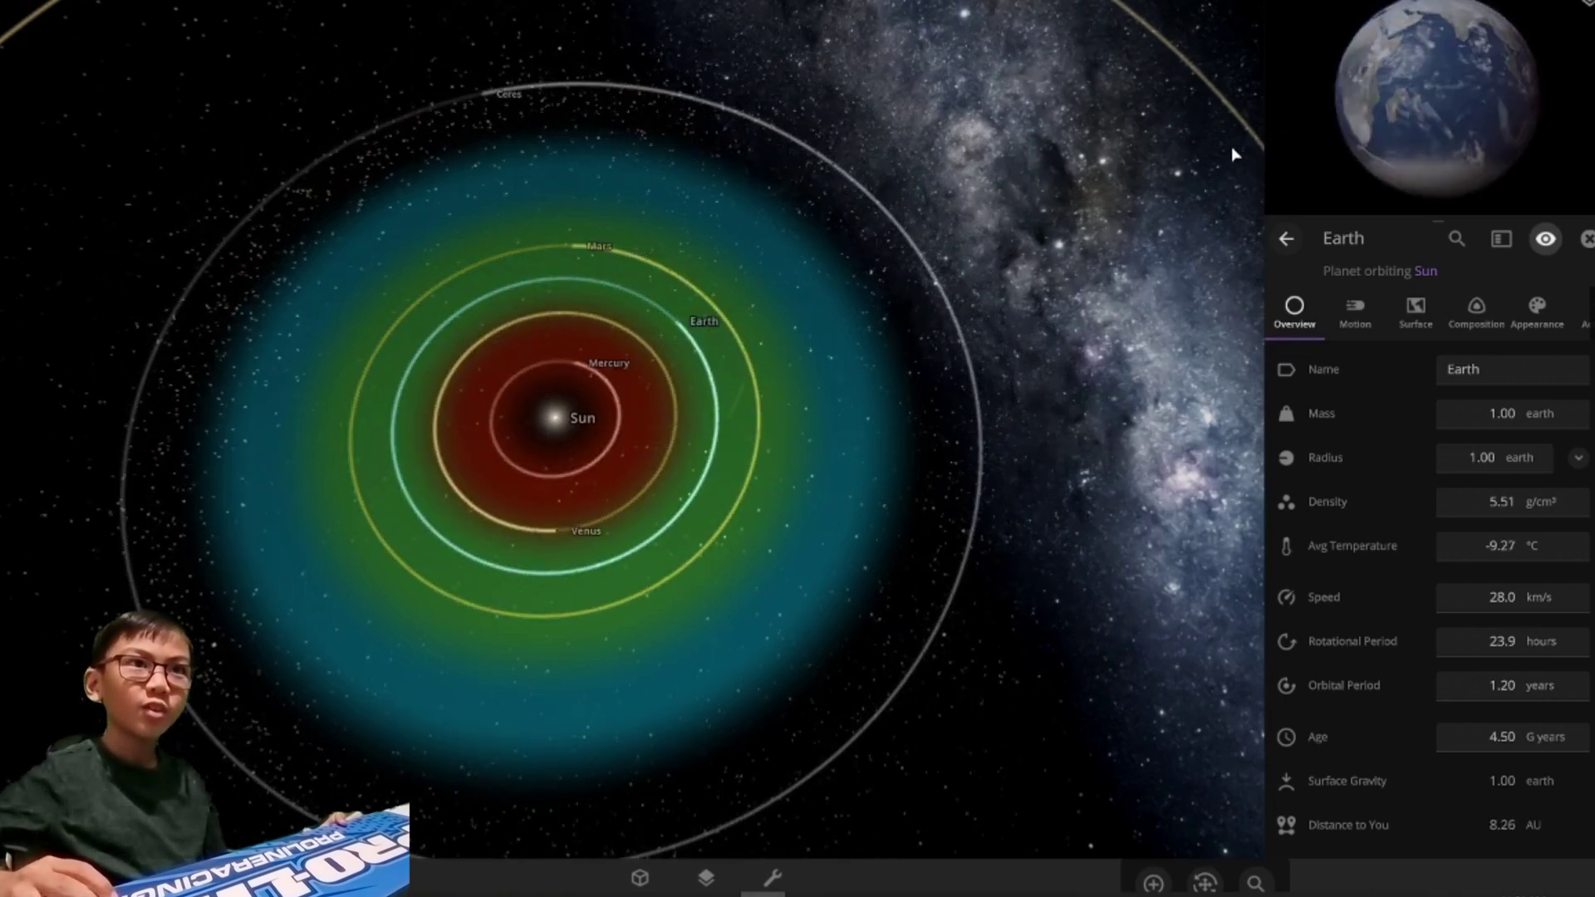
pyautogui.moveTo(1459, 138)
pyautogui.mouseDown()
pyautogui.moveTo(1407, 83)
pyautogui.moveTo(1383, 90)
pyautogui.moveTo(1461, 187)
pyautogui.mouseUp()
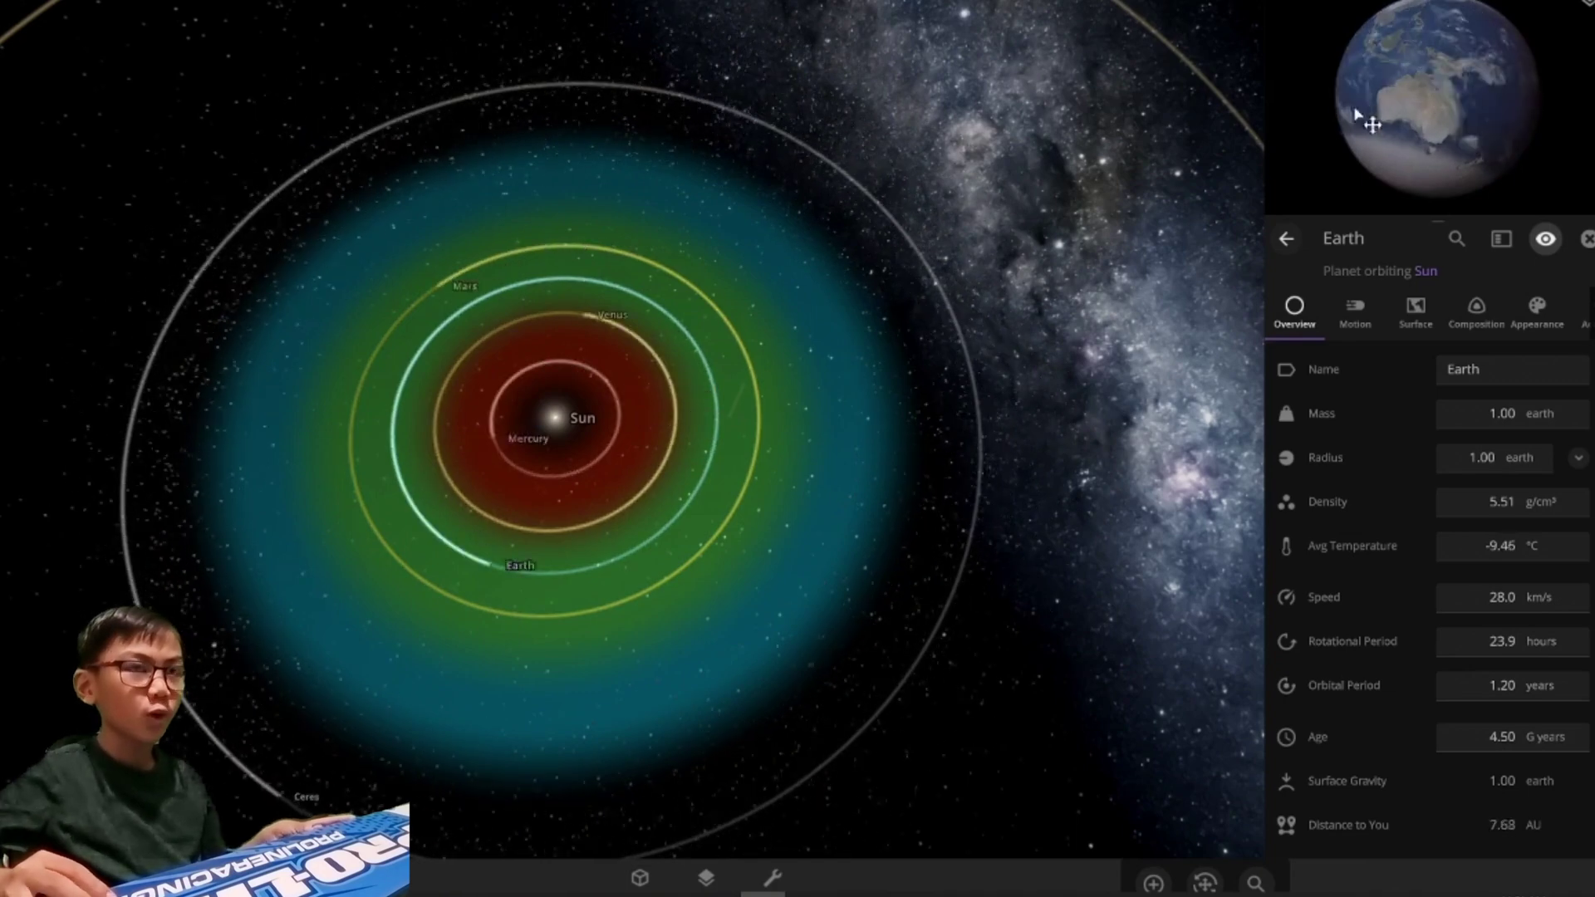
pyautogui.moveTo(1319, 120)
pyautogui.mouseDown()
pyautogui.moveTo(1450, 95)
pyautogui.moveTo(1471, 152)
pyautogui.moveTo(1435, 49)
pyautogui.moveTo(1450, 95)
pyautogui.mouseUp()
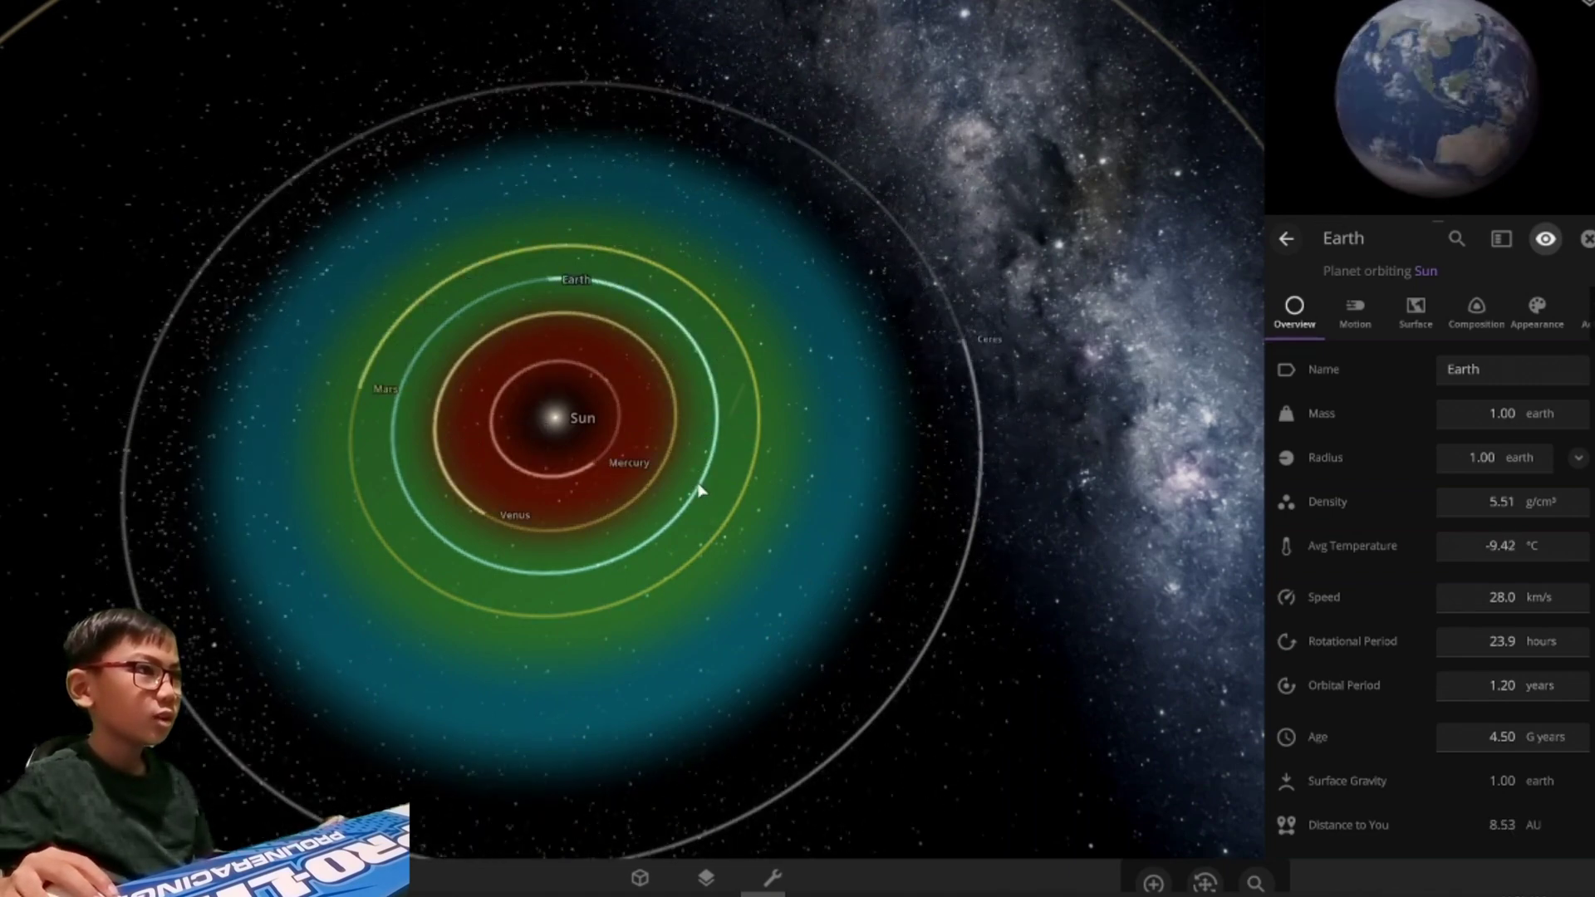
pyautogui.scroll(-4, 699, 491)
pyautogui.scroll(-3, 749, 524)
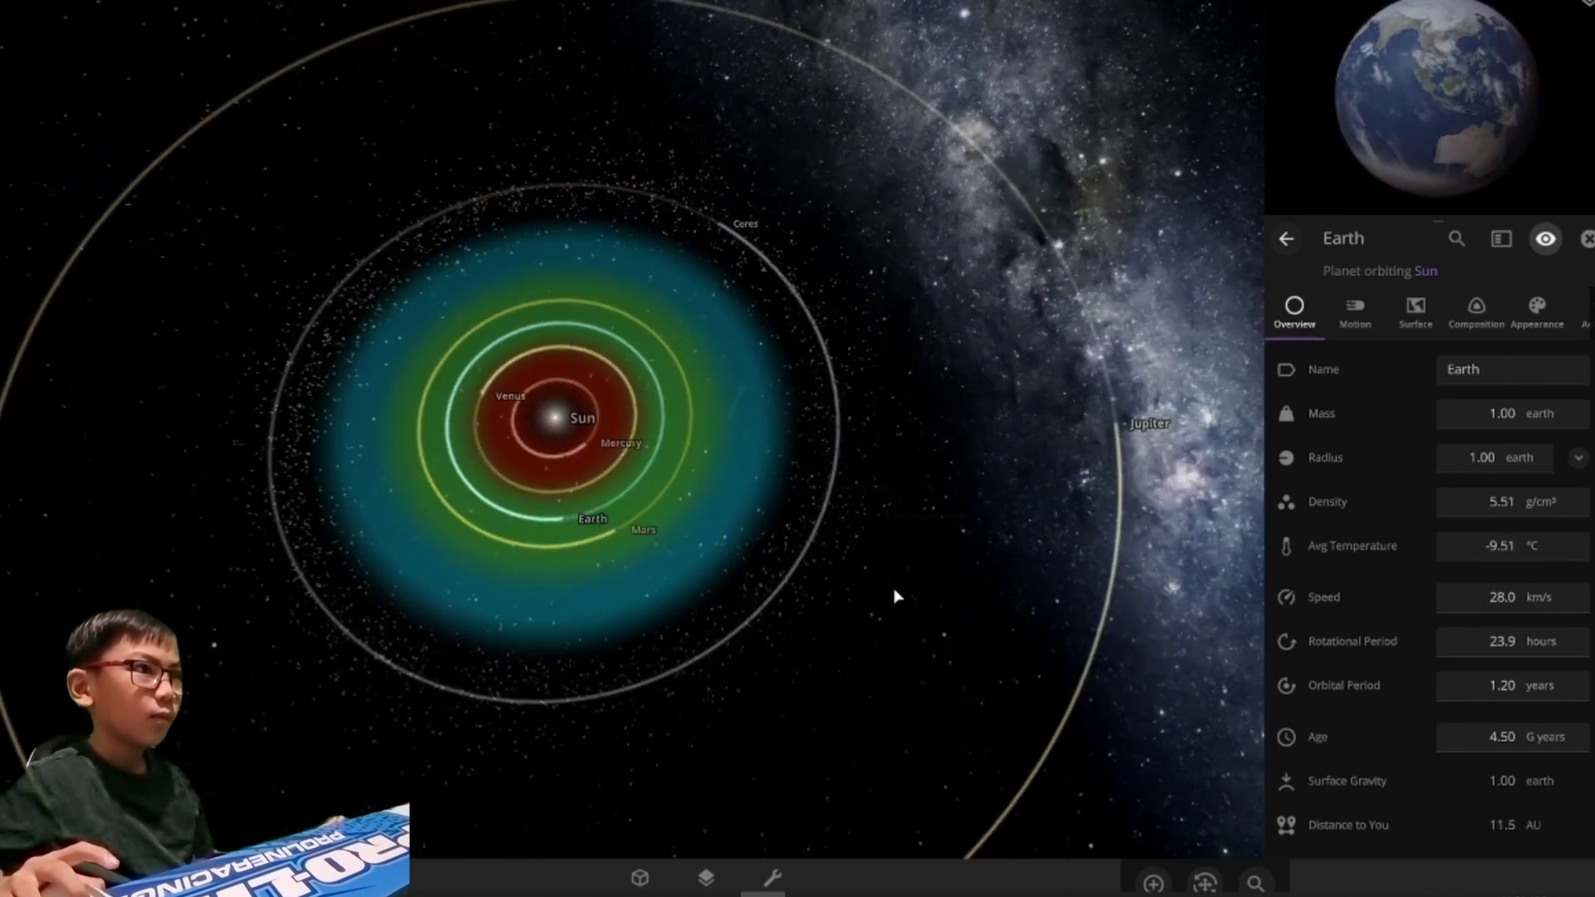
pyautogui.scroll(-3, 894, 598)
pyautogui.scroll(-2, 903, 611)
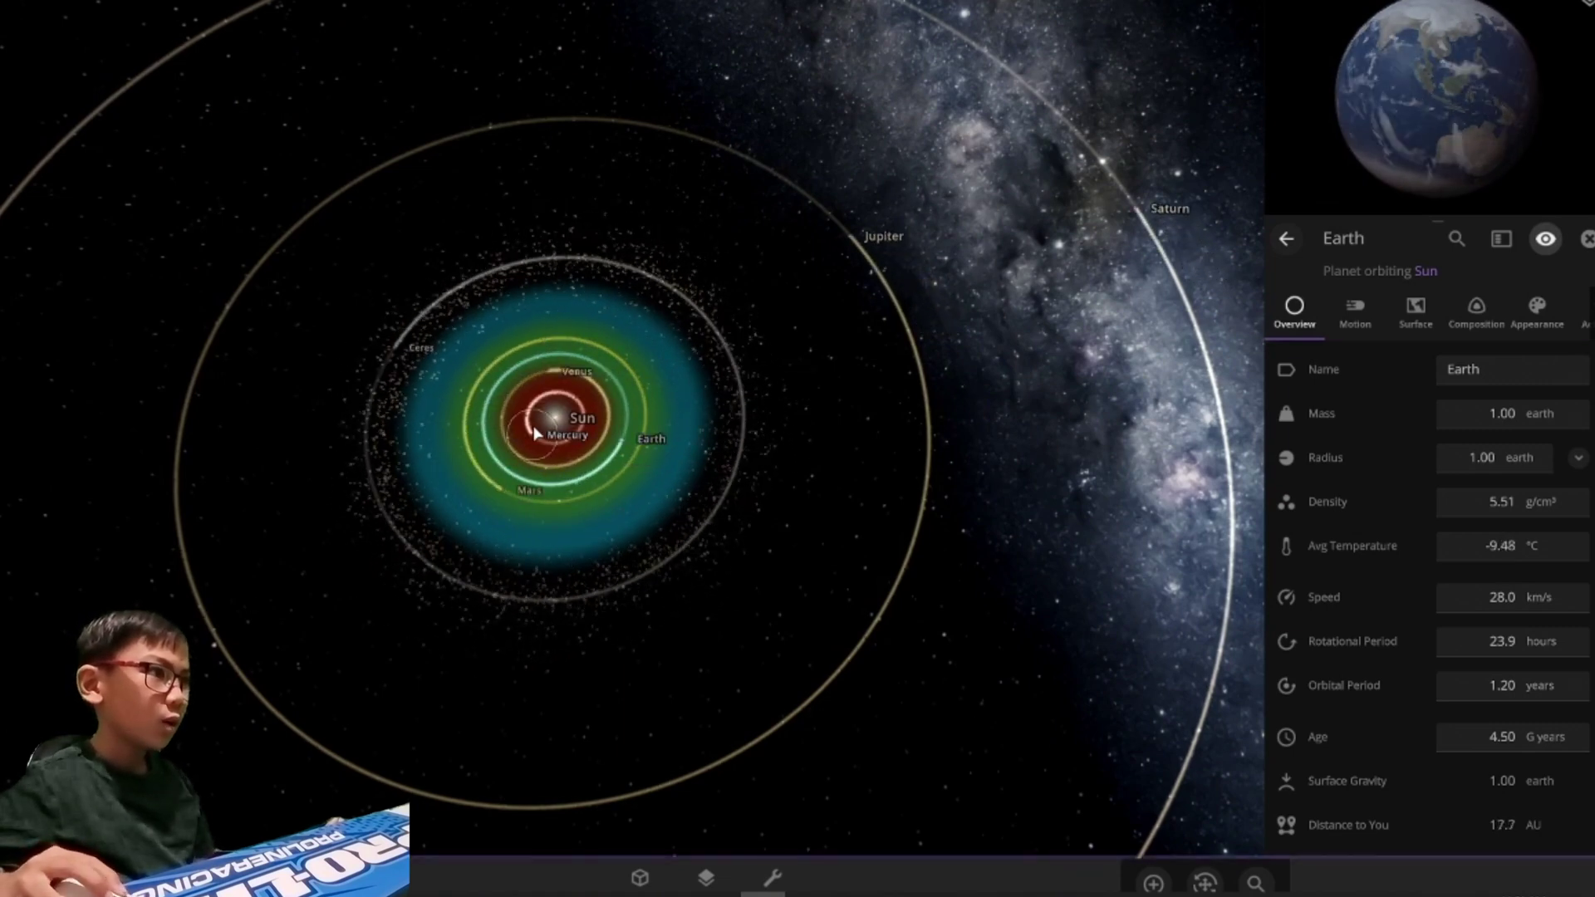
# Step: Inspect Mercury, Venus, Mars and Ceres in turn, turning the Mars and Ceres globes
pyautogui.click(537, 430)
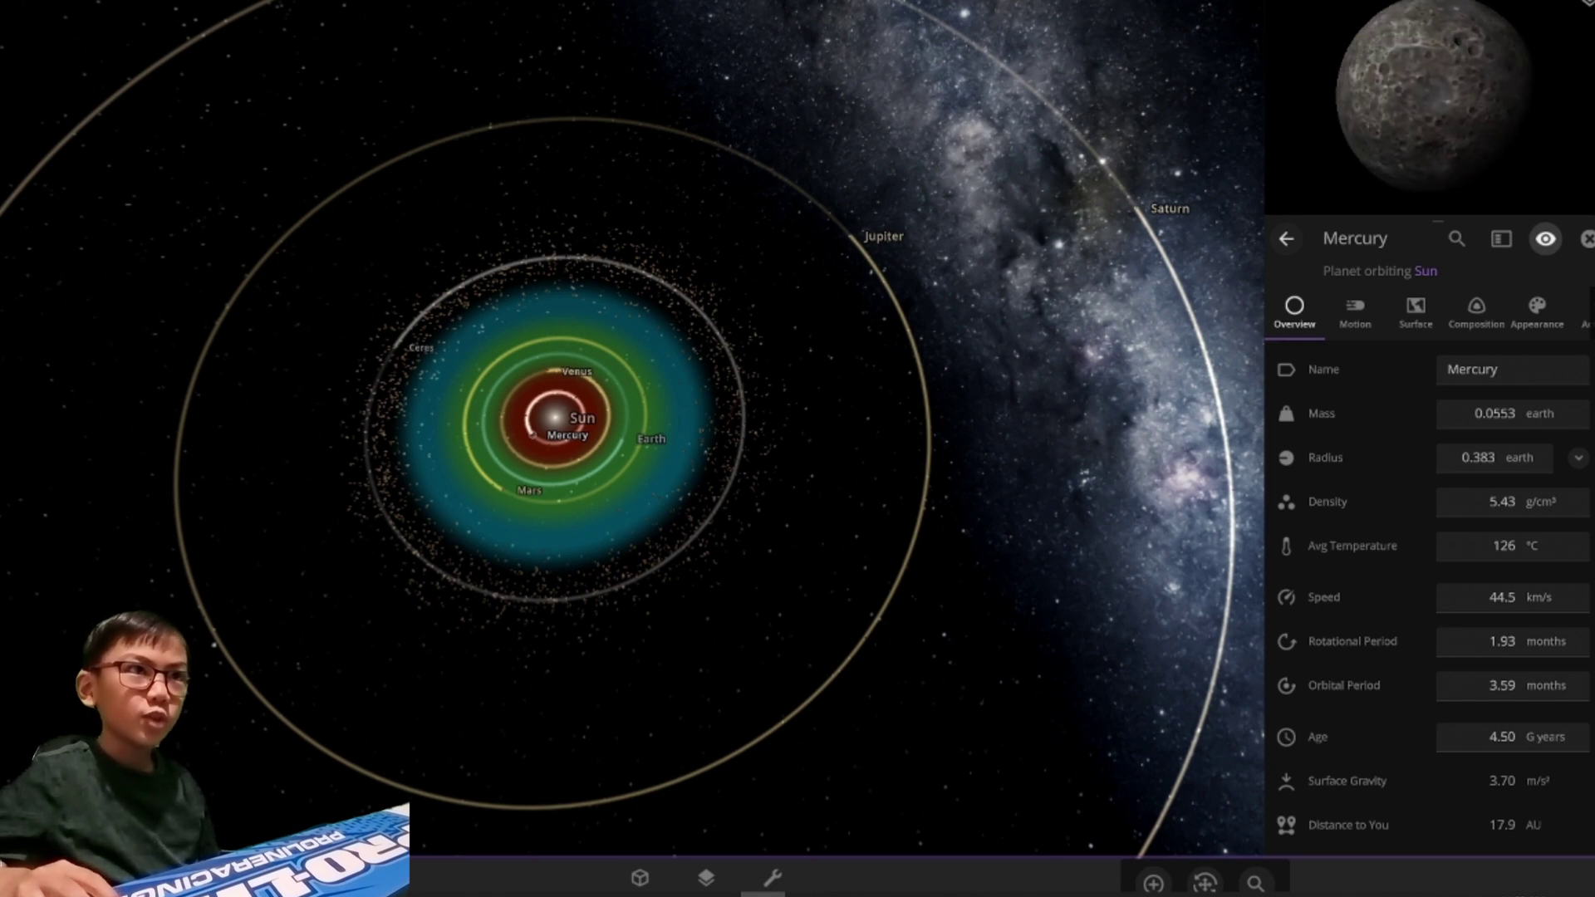
pyautogui.click(557, 387)
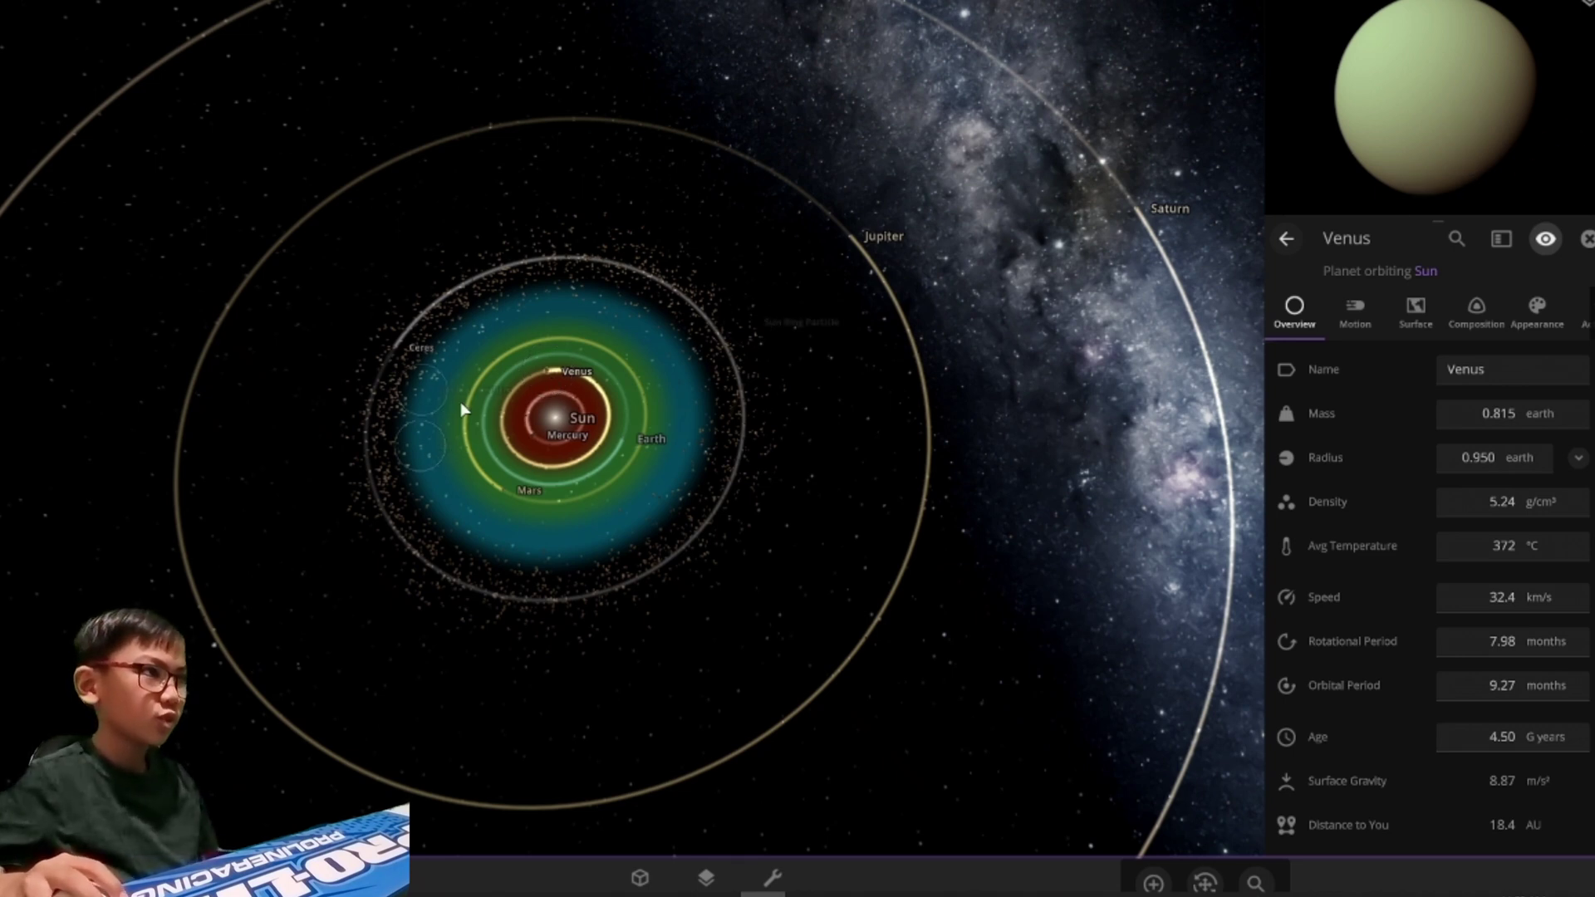
pyautogui.click(511, 504)
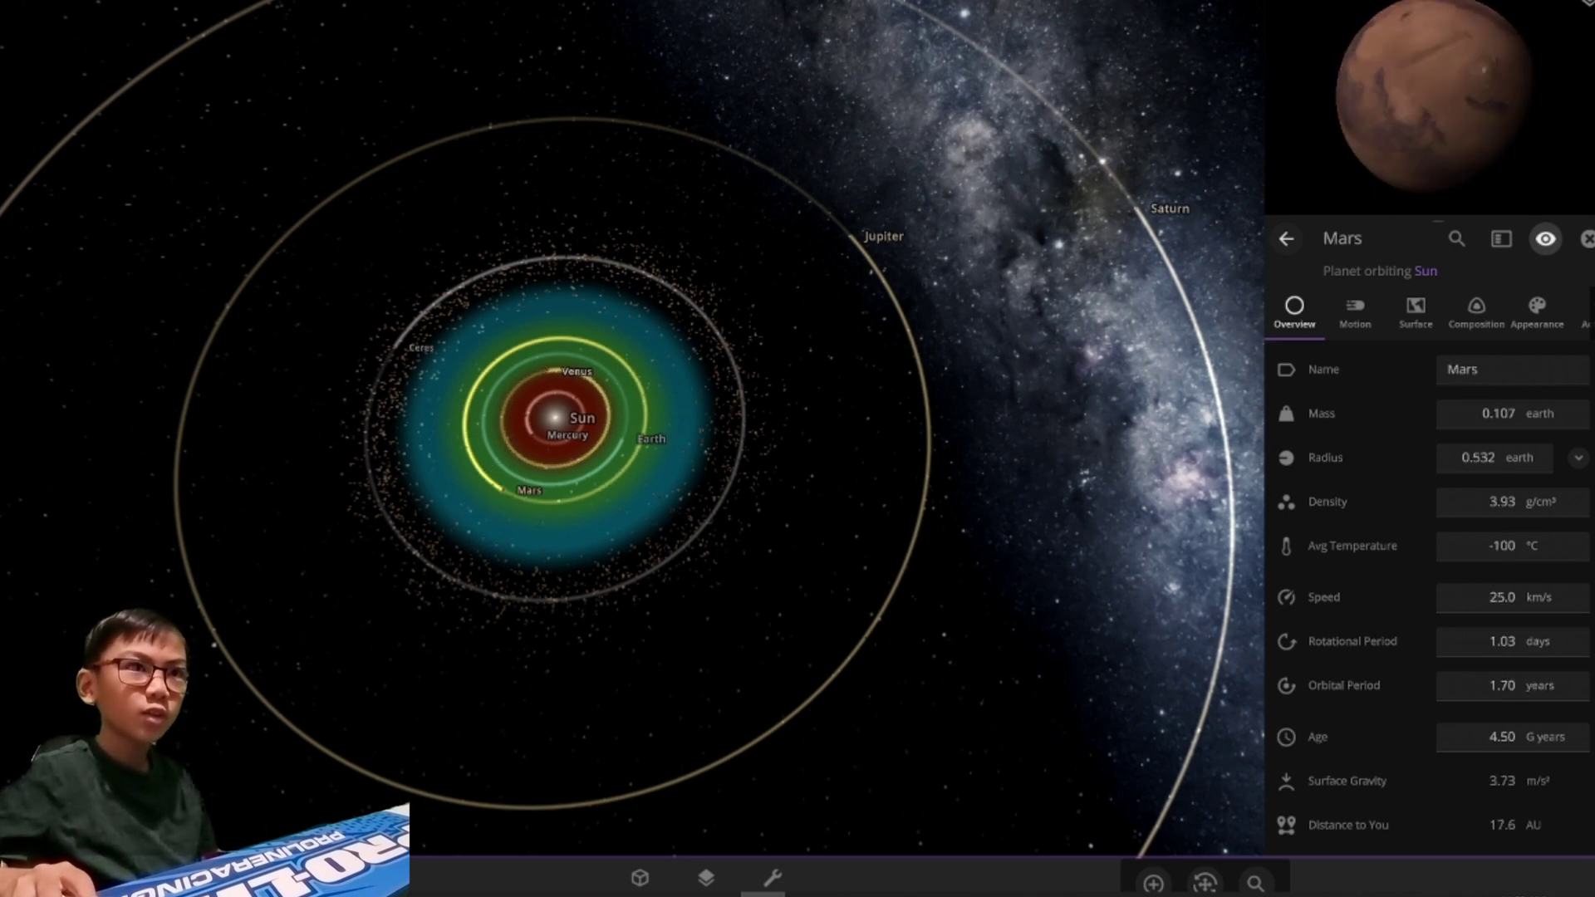
pyautogui.moveTo(1545, 143); pyautogui.dragTo(1391, 143)
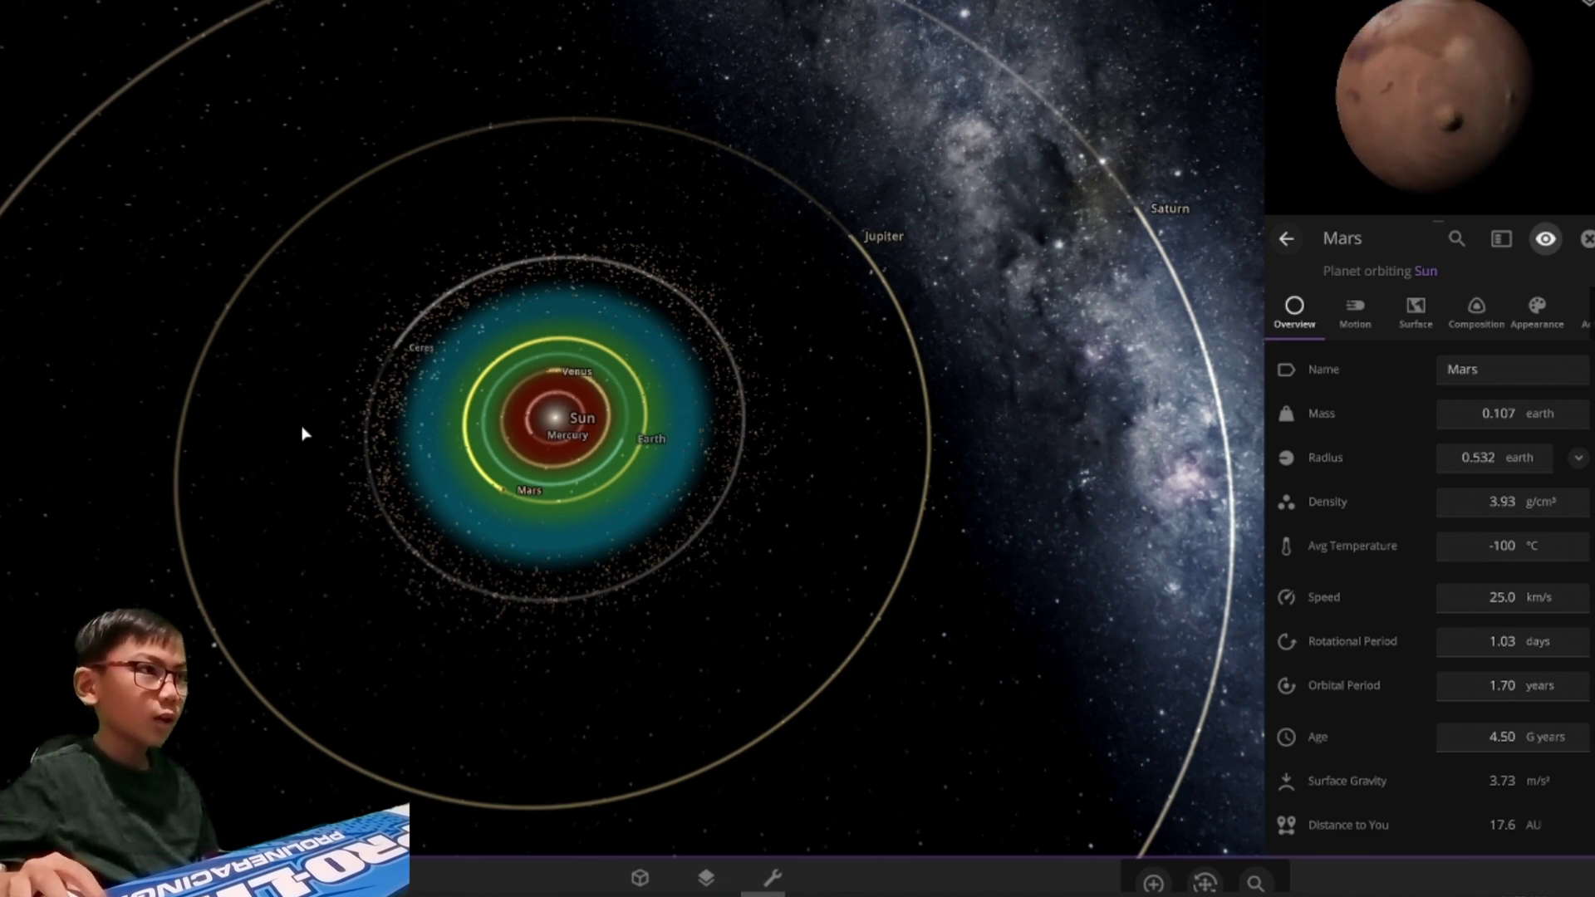
pyautogui.click(397, 345)
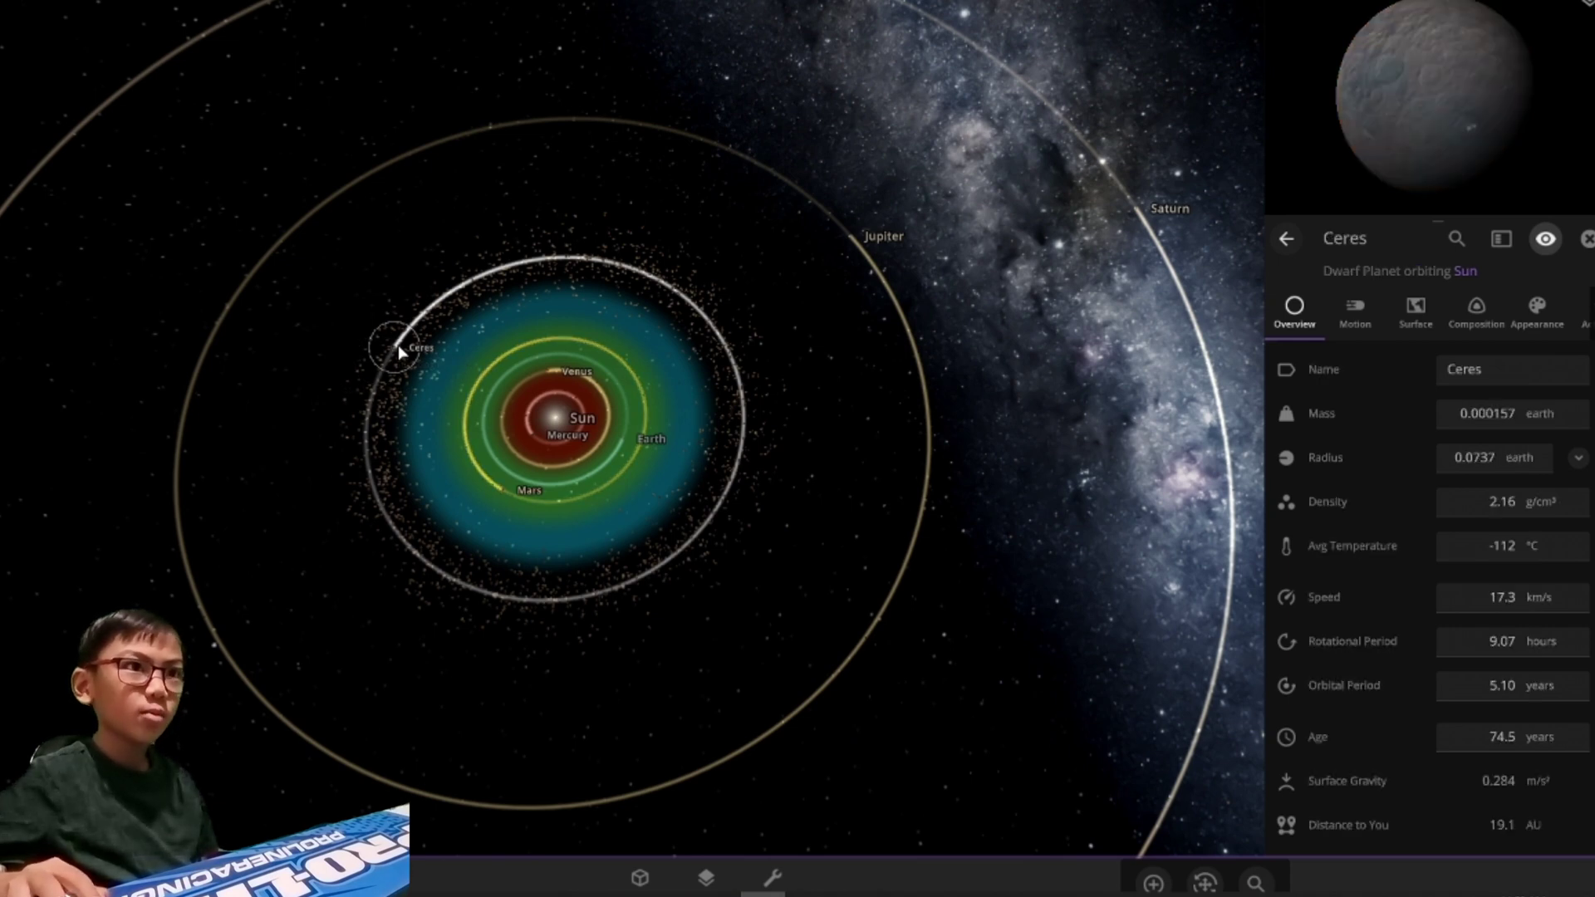
pyautogui.moveTo(1460, 125); pyautogui.dragTo(1278, 103)
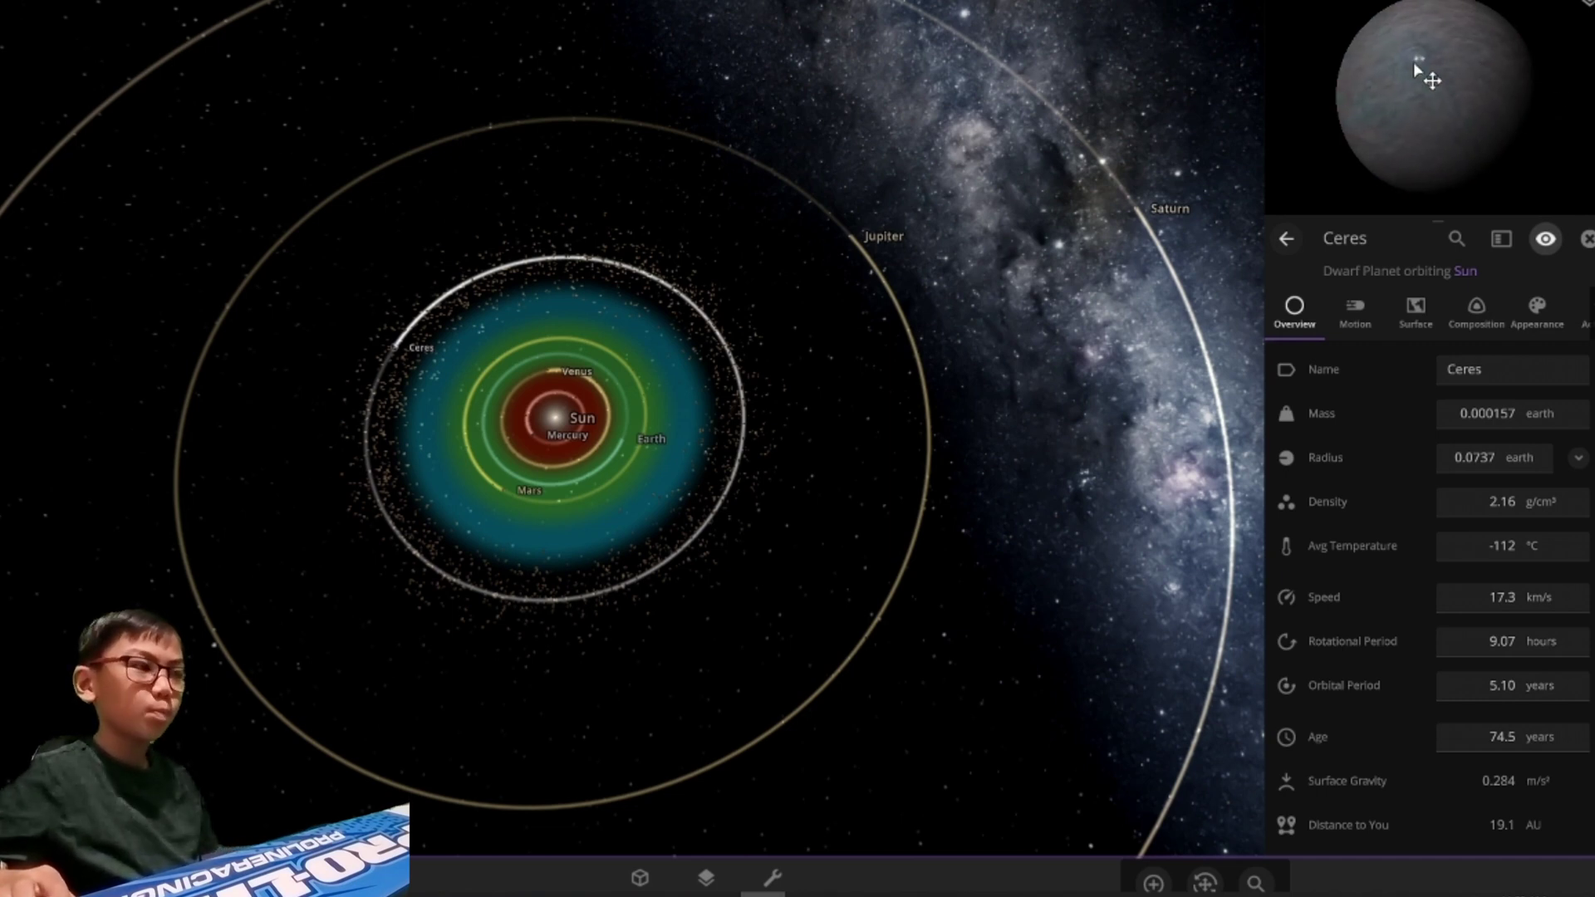
# Step: Inspect Jupiter, rotating its globe to the Great Red Spot, then inspect Saturn's properties
pyautogui.click(848, 250)
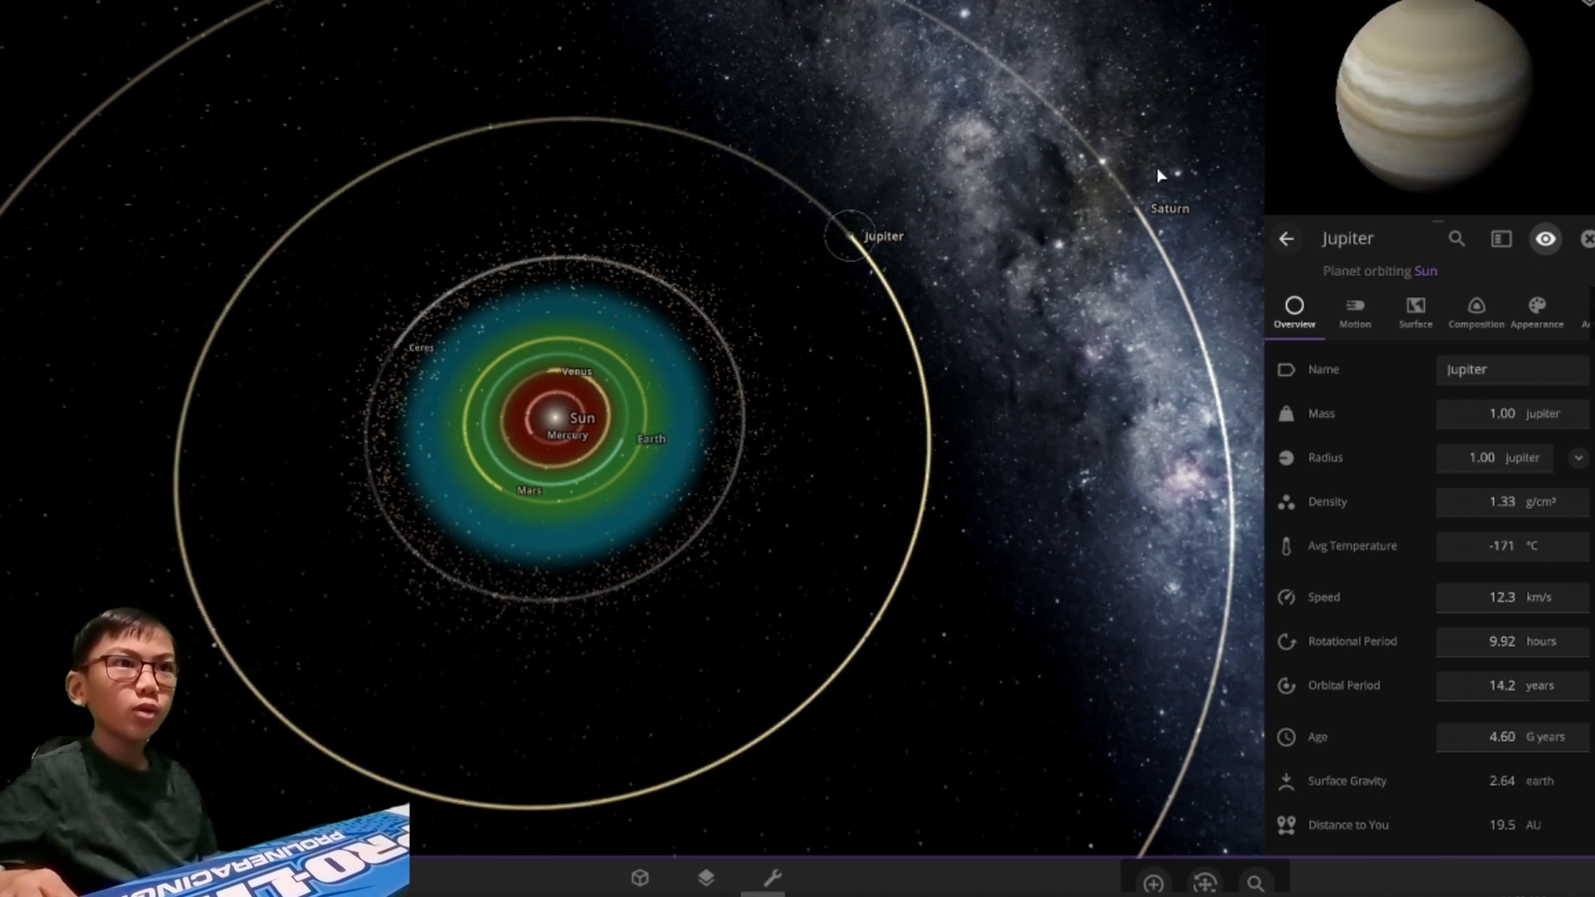
pyautogui.moveTo(1454, 50); pyautogui.dragTo(1372, 145)
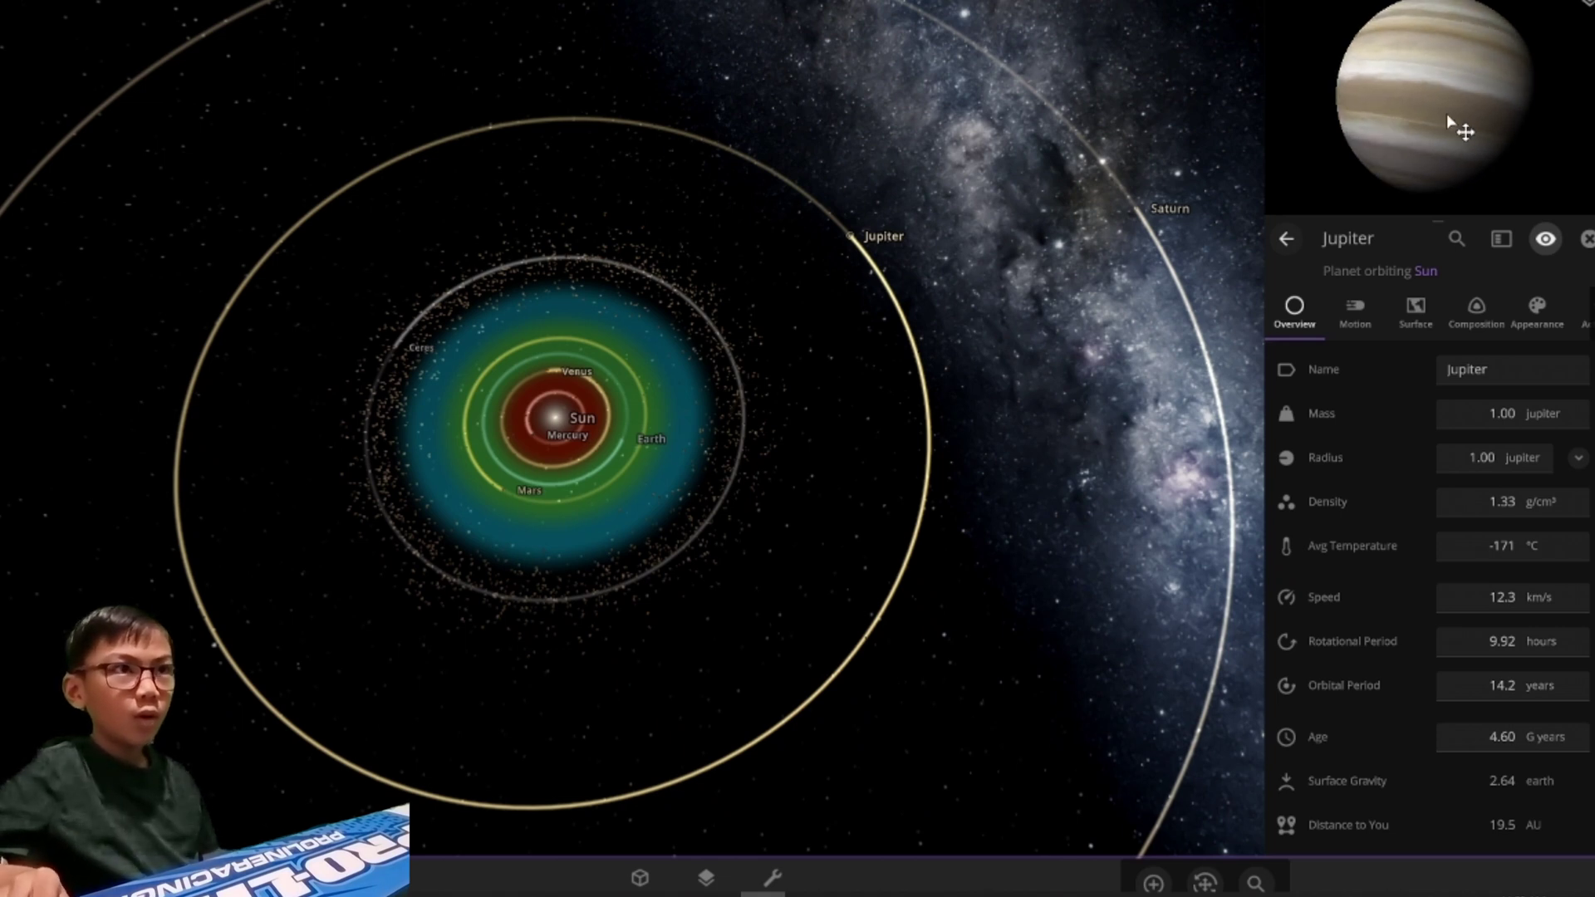
pyautogui.moveTo(1484, 121); pyautogui.dragTo(1296, 124)
pyautogui.moveTo(1421, 85); pyautogui.dragTo(1527, 48)
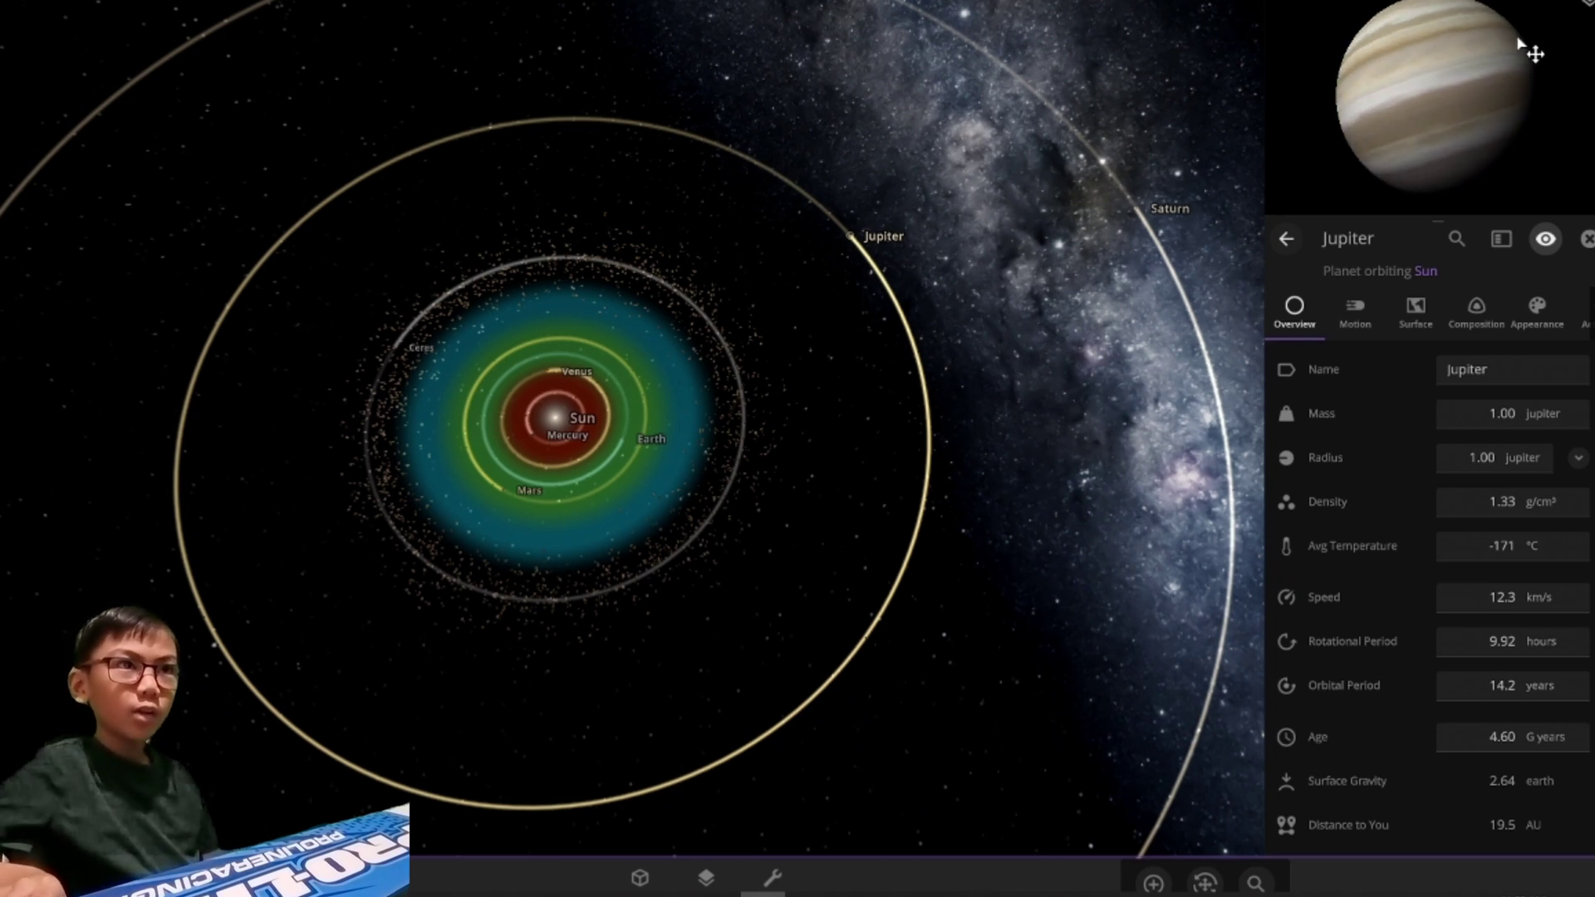
pyautogui.moveTo(1433, 93); pyautogui.dragTo(1561, 75)
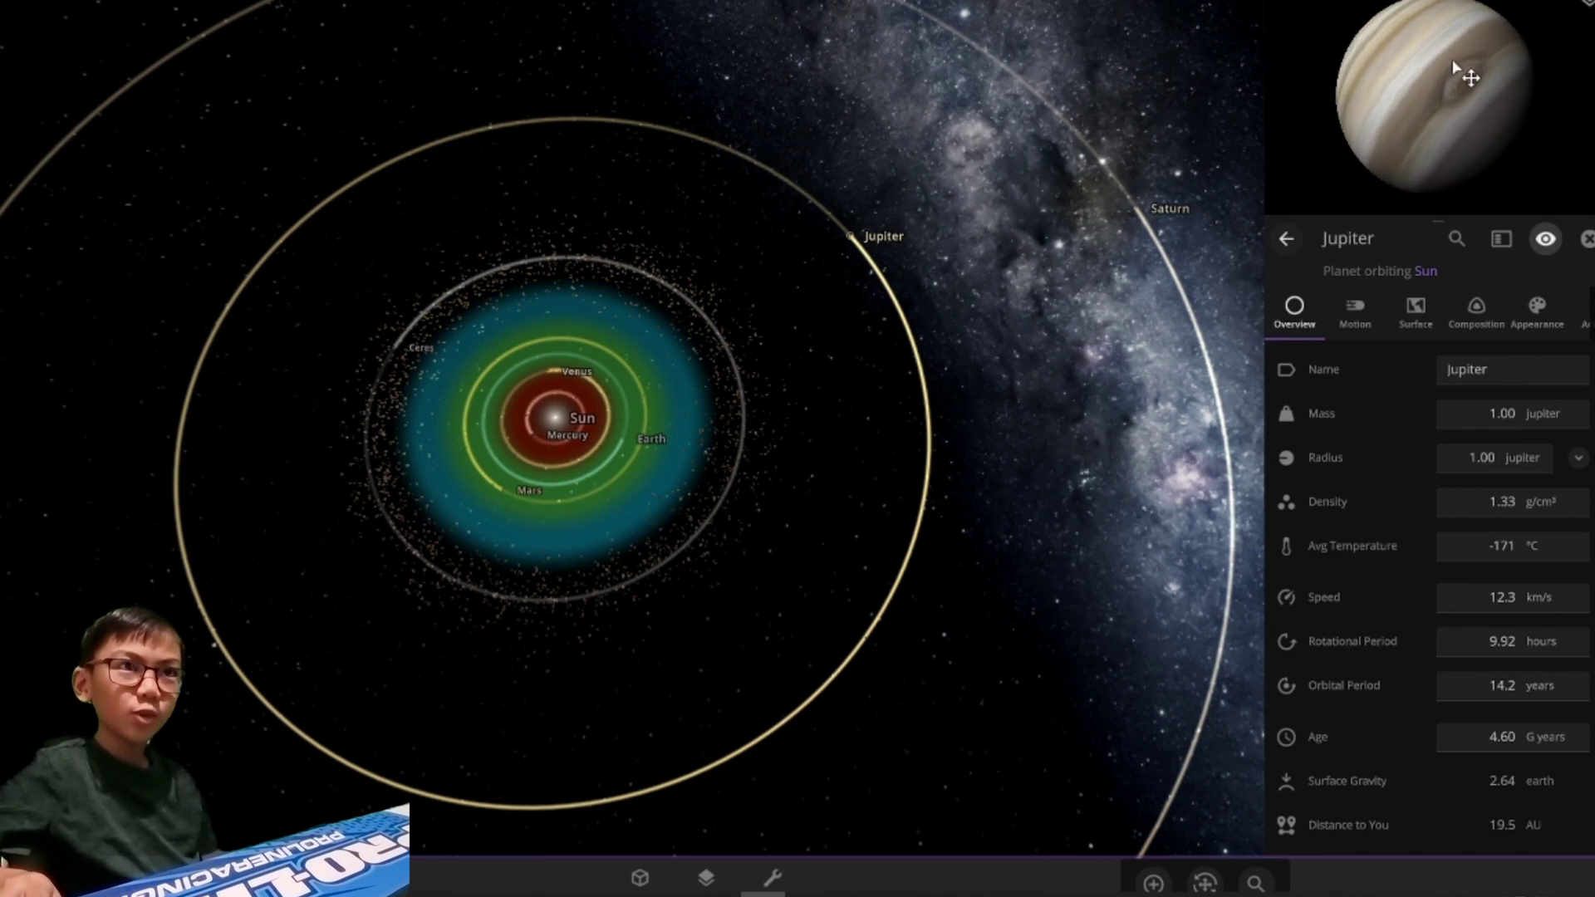
pyautogui.moveTo(1452, 67); pyautogui.dragTo(1433, 133)
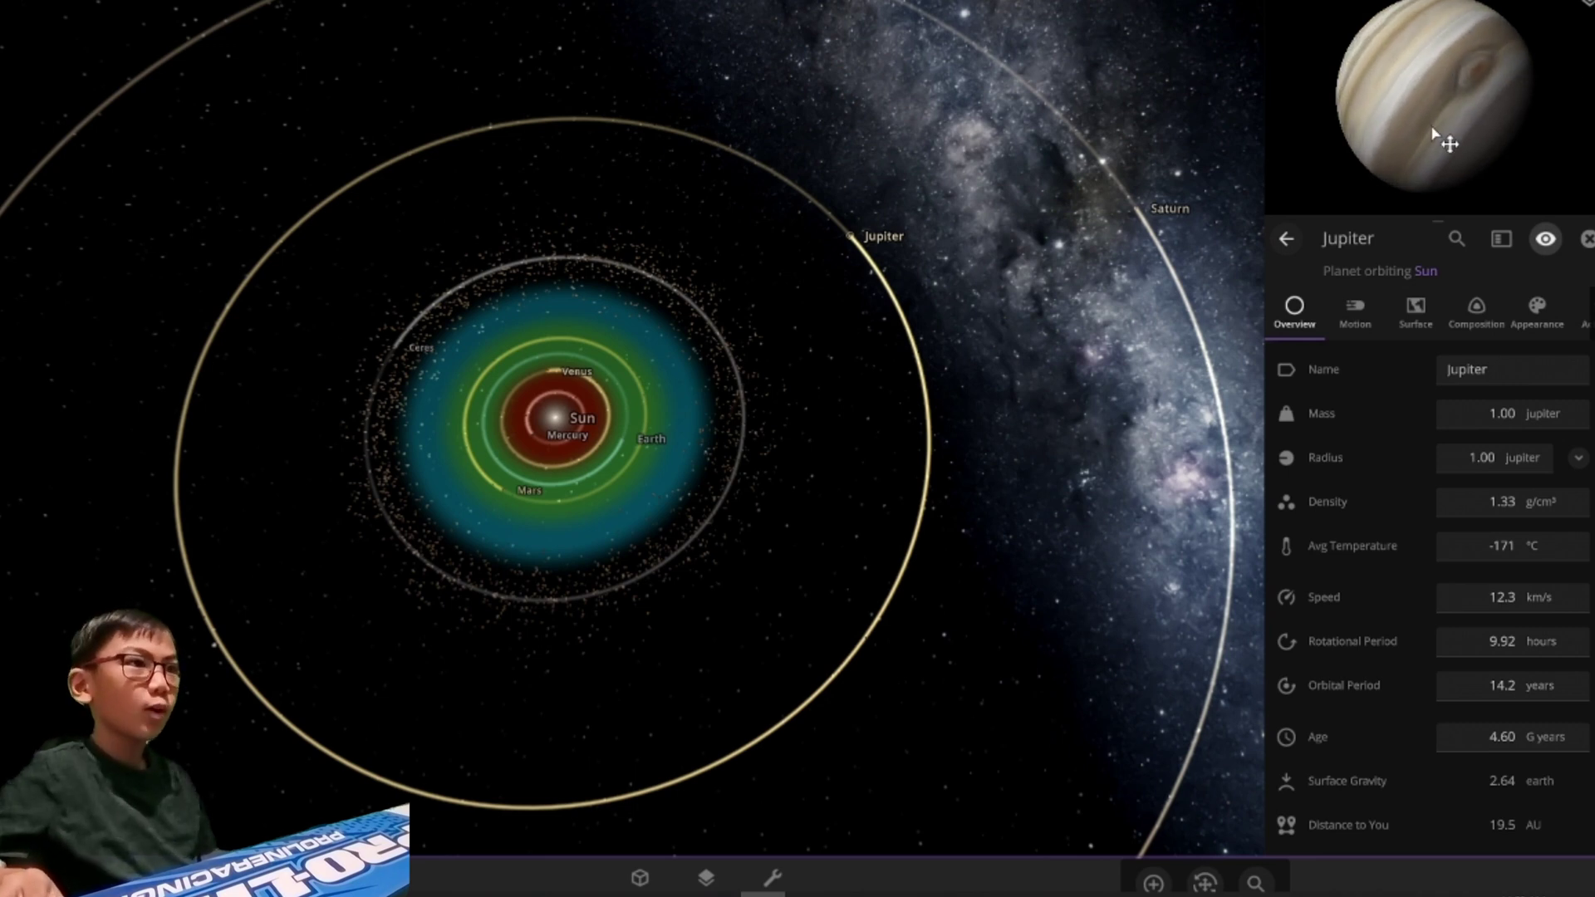
pyautogui.click(1140, 207)
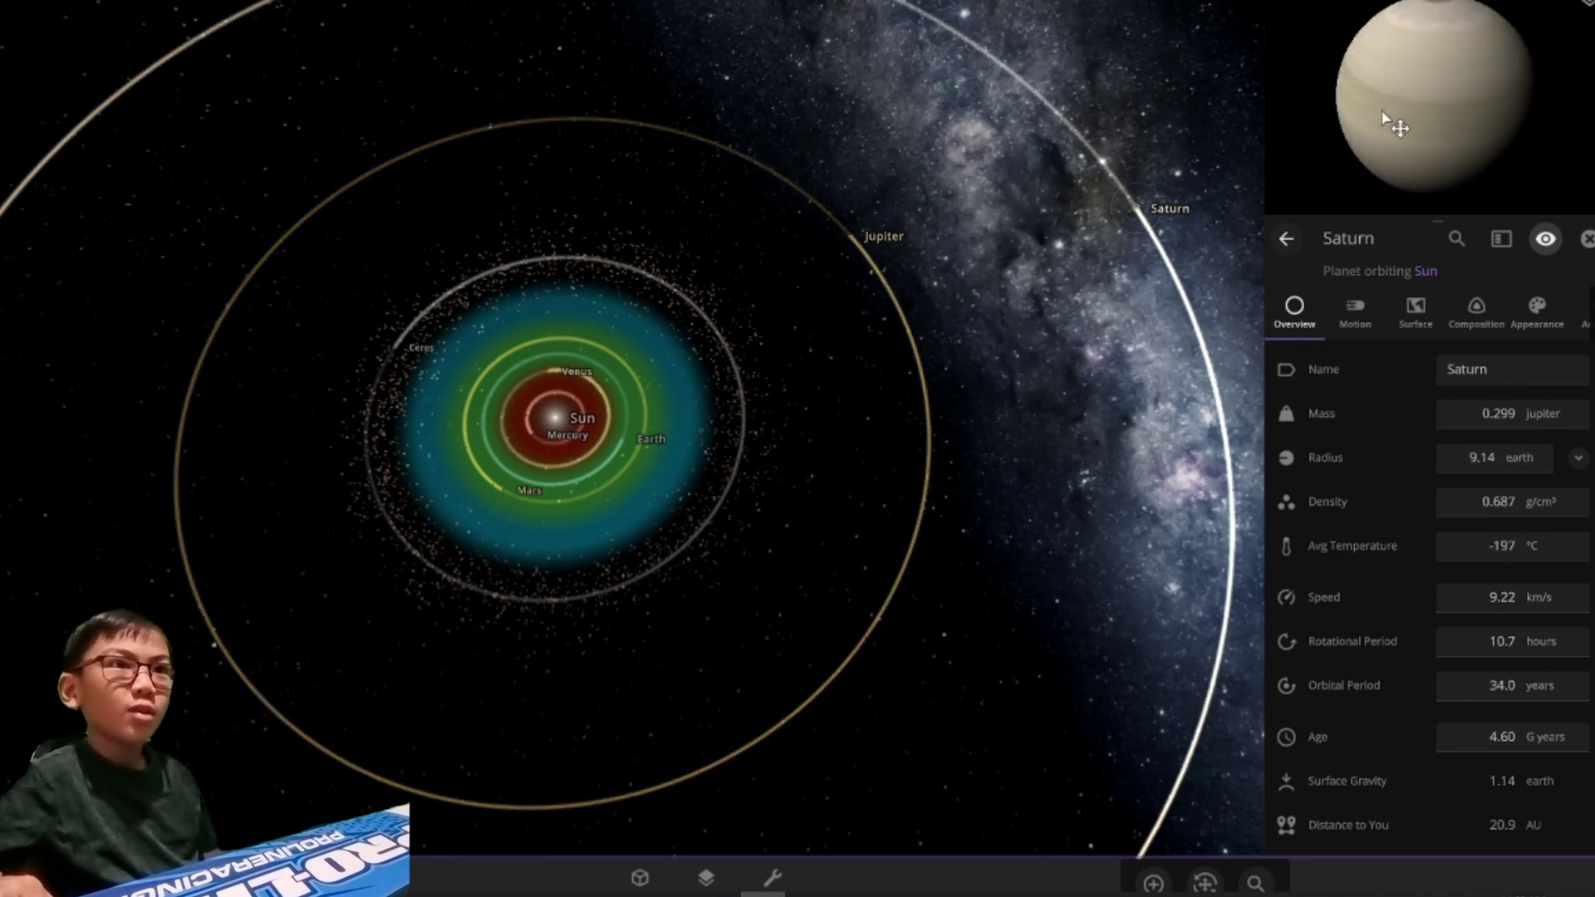
pyautogui.moveTo(1382, 111); pyautogui.dragTo(1508, 122)
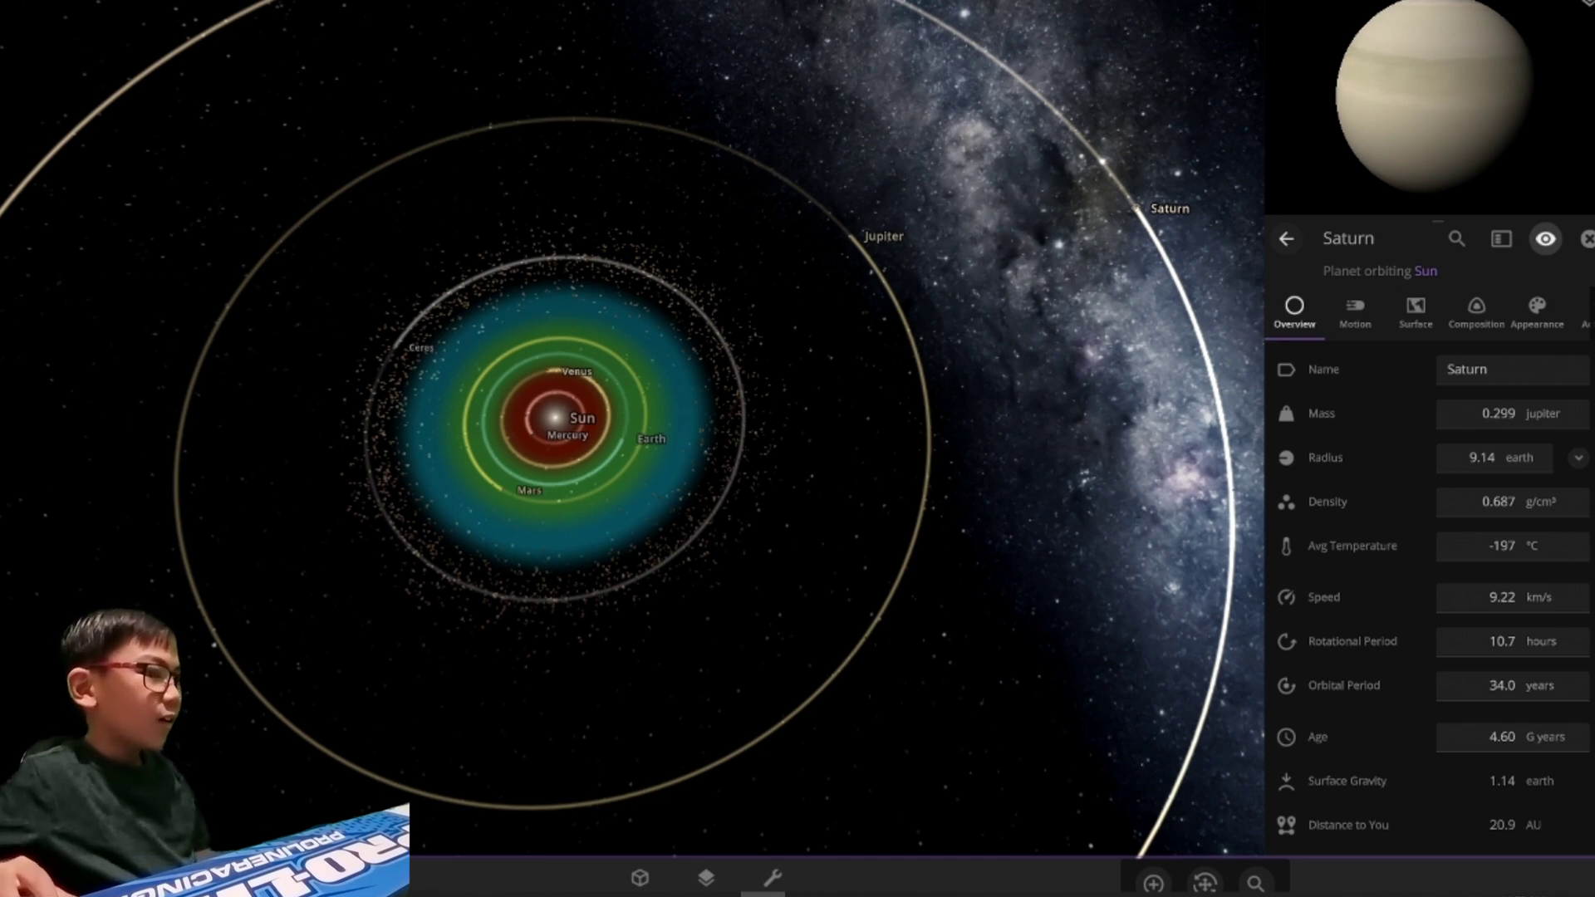
# Step: Bring up the Add tools and choose the Saturn ring preset from the ring presets
pyautogui.click(774, 878)
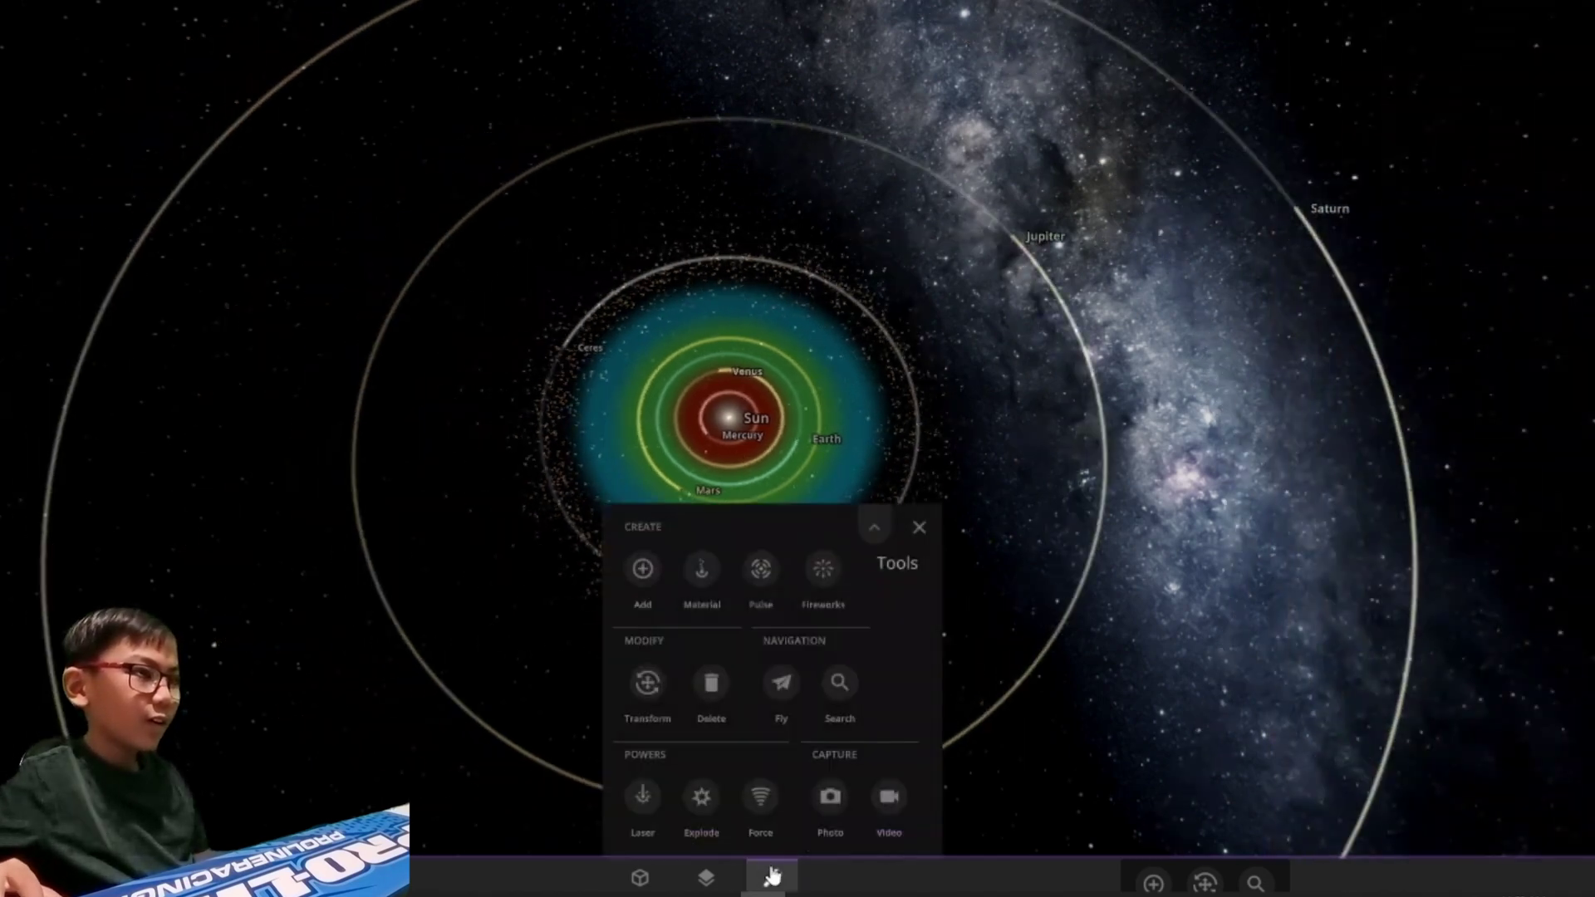
pyautogui.click(643, 570)
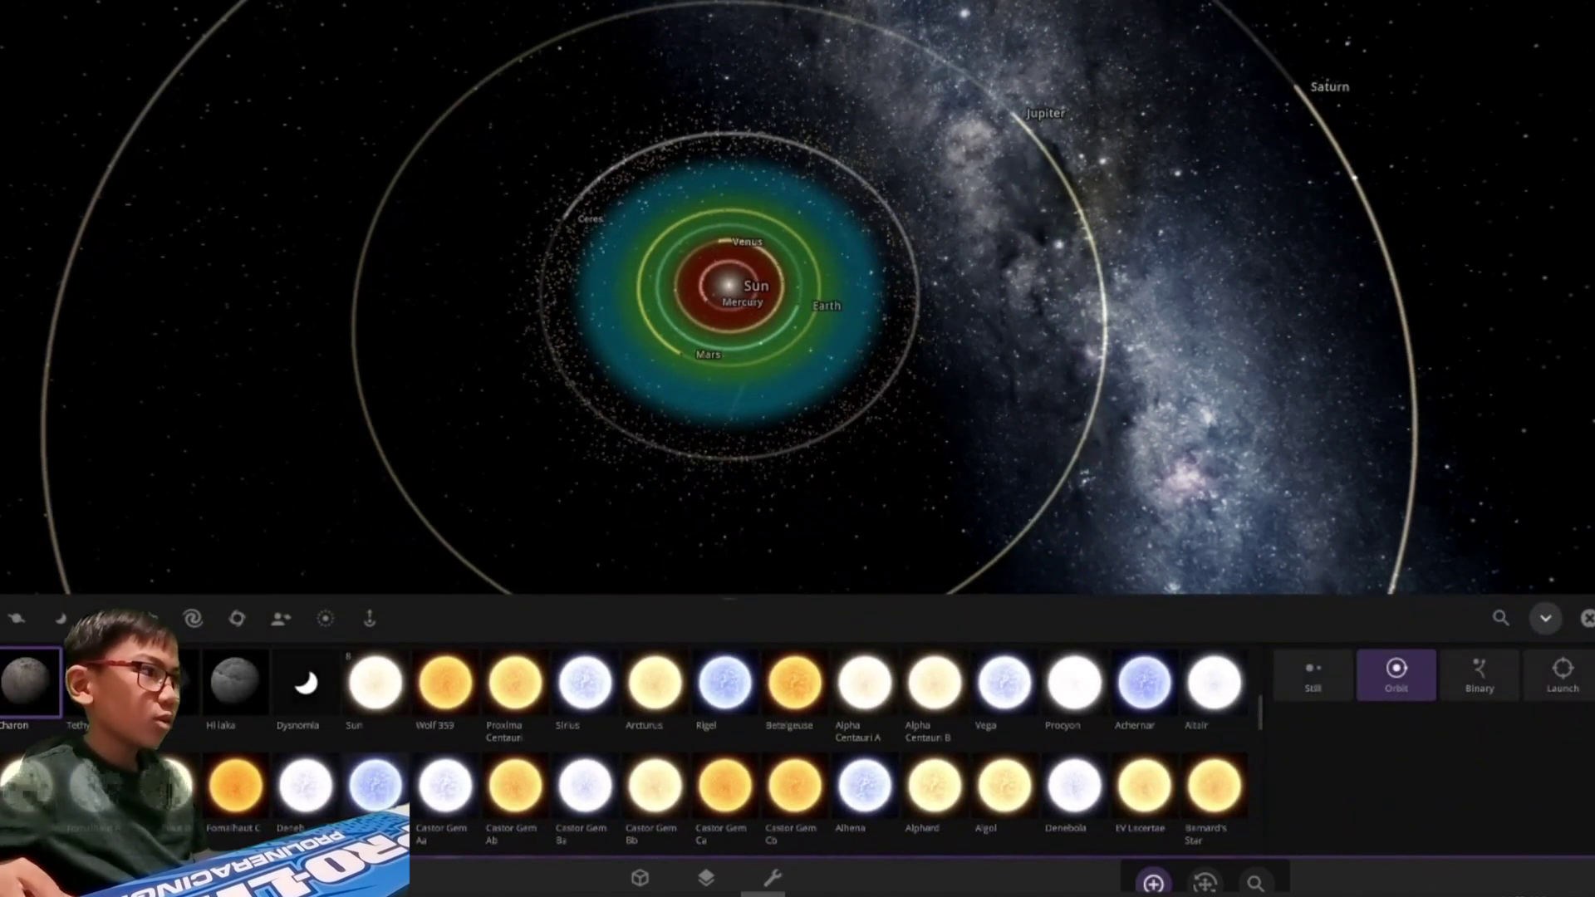
pyautogui.click(323, 621)
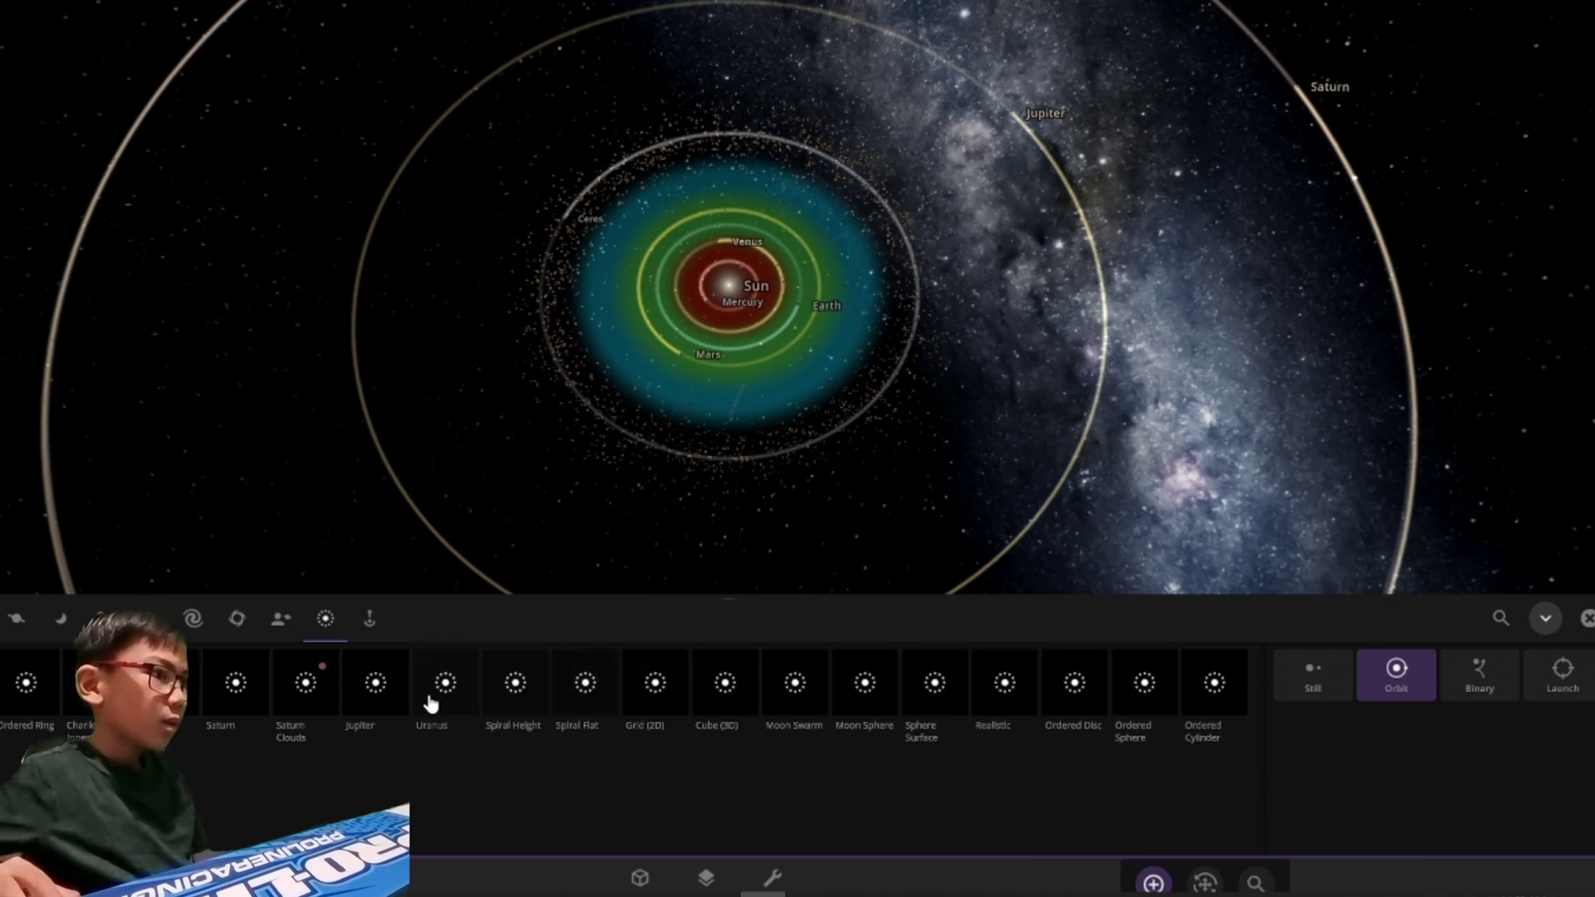
pyautogui.click(234, 683)
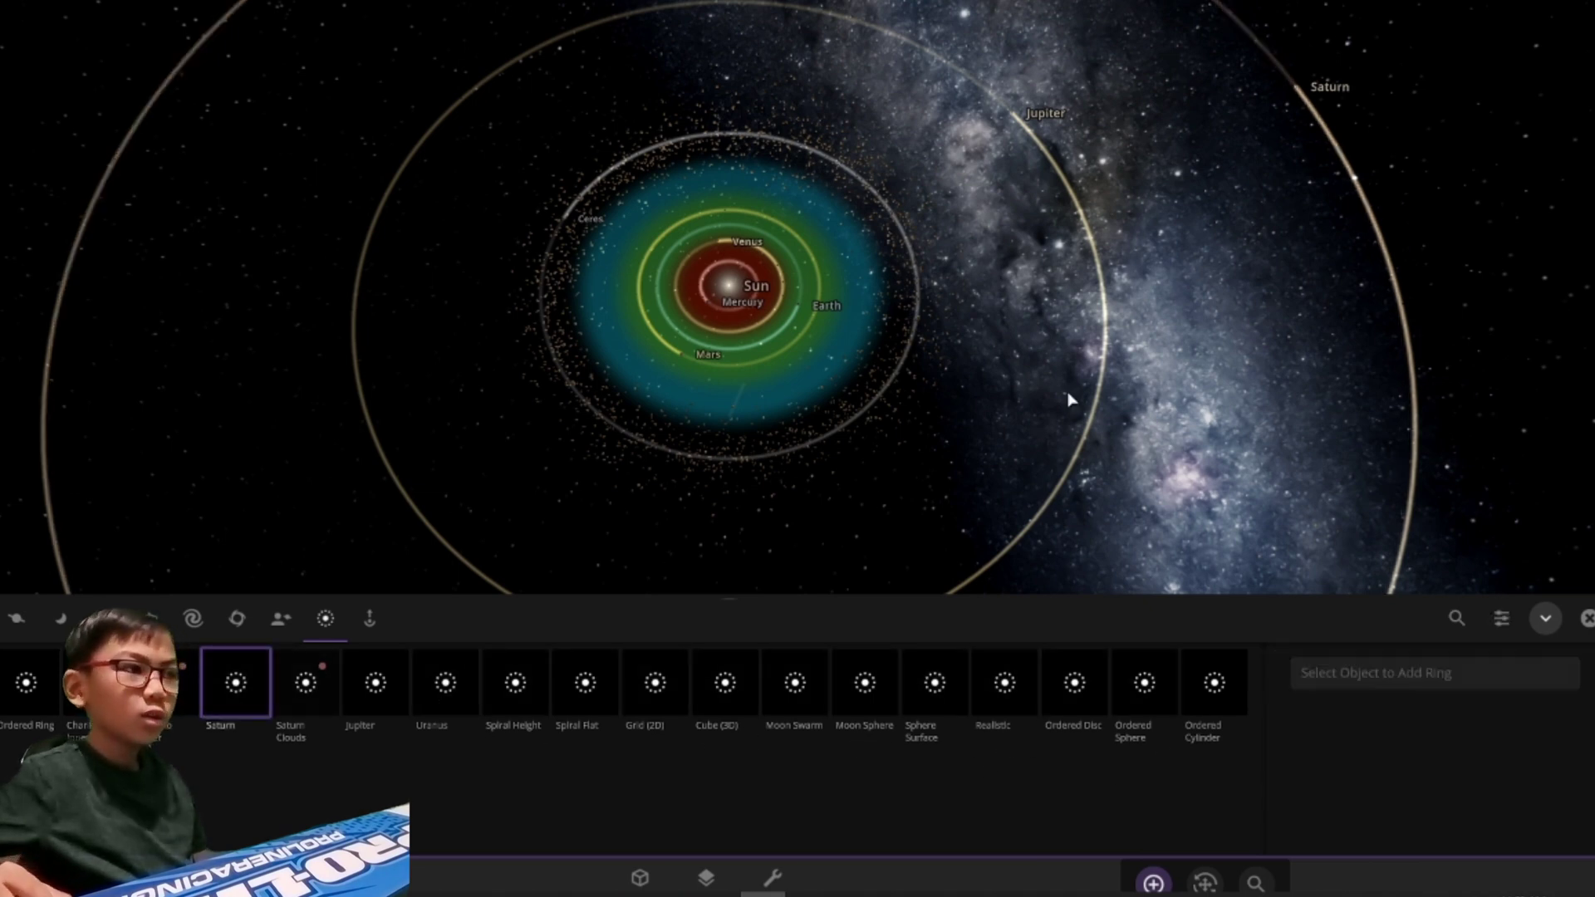
# Step: Target Jupiter and add the Saturn-style ring to it, then make Uranus the target
pyautogui.click(1329, 89)
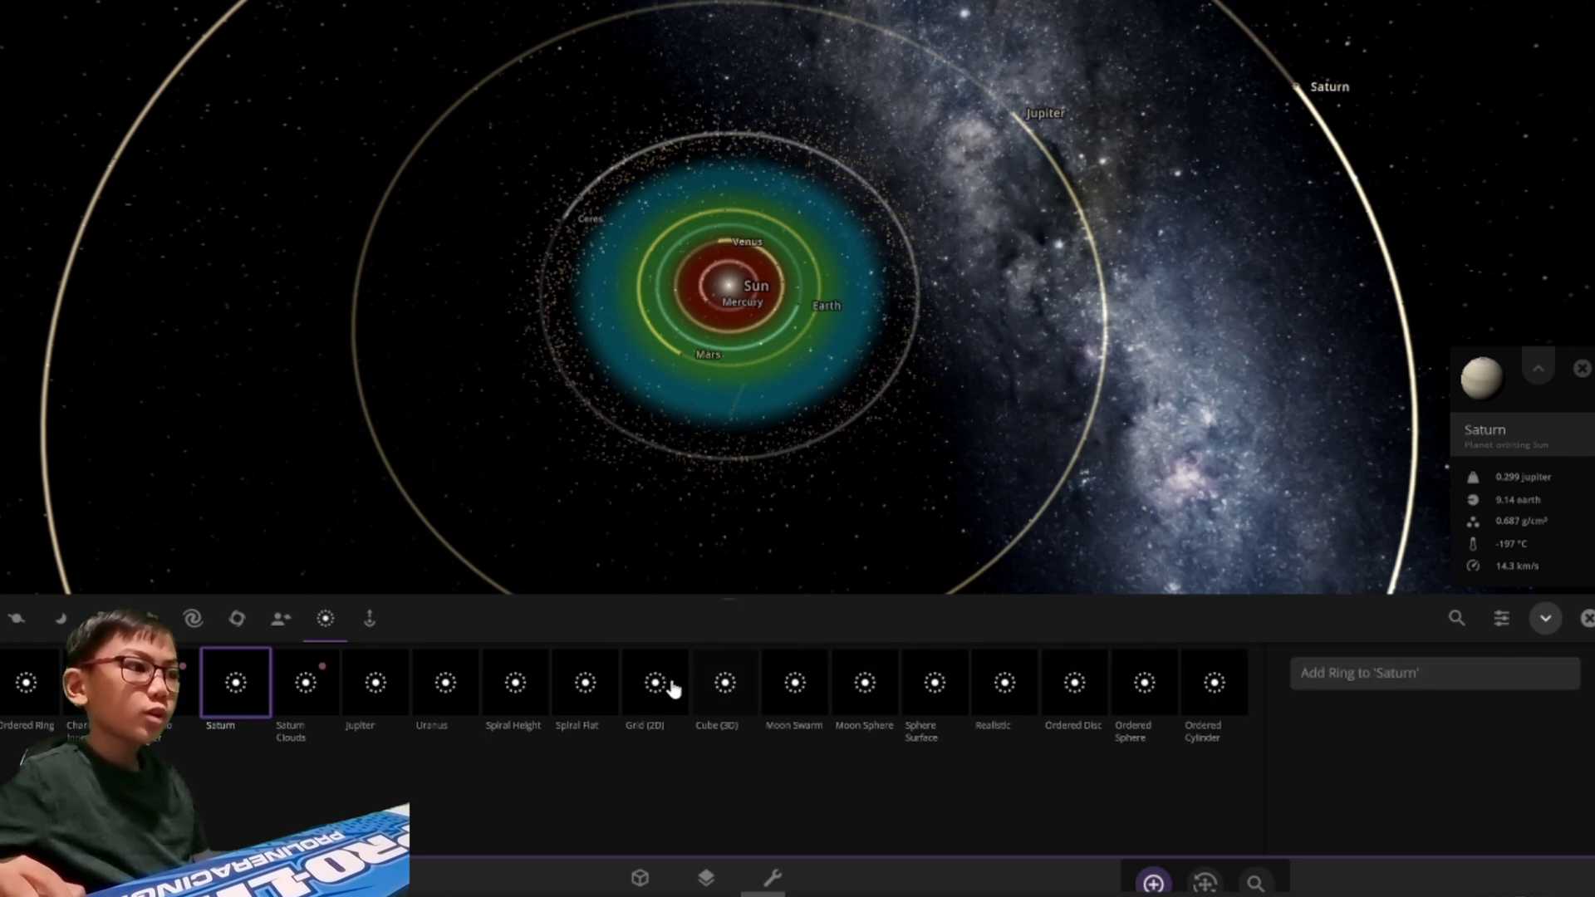
pyautogui.click(1028, 122)
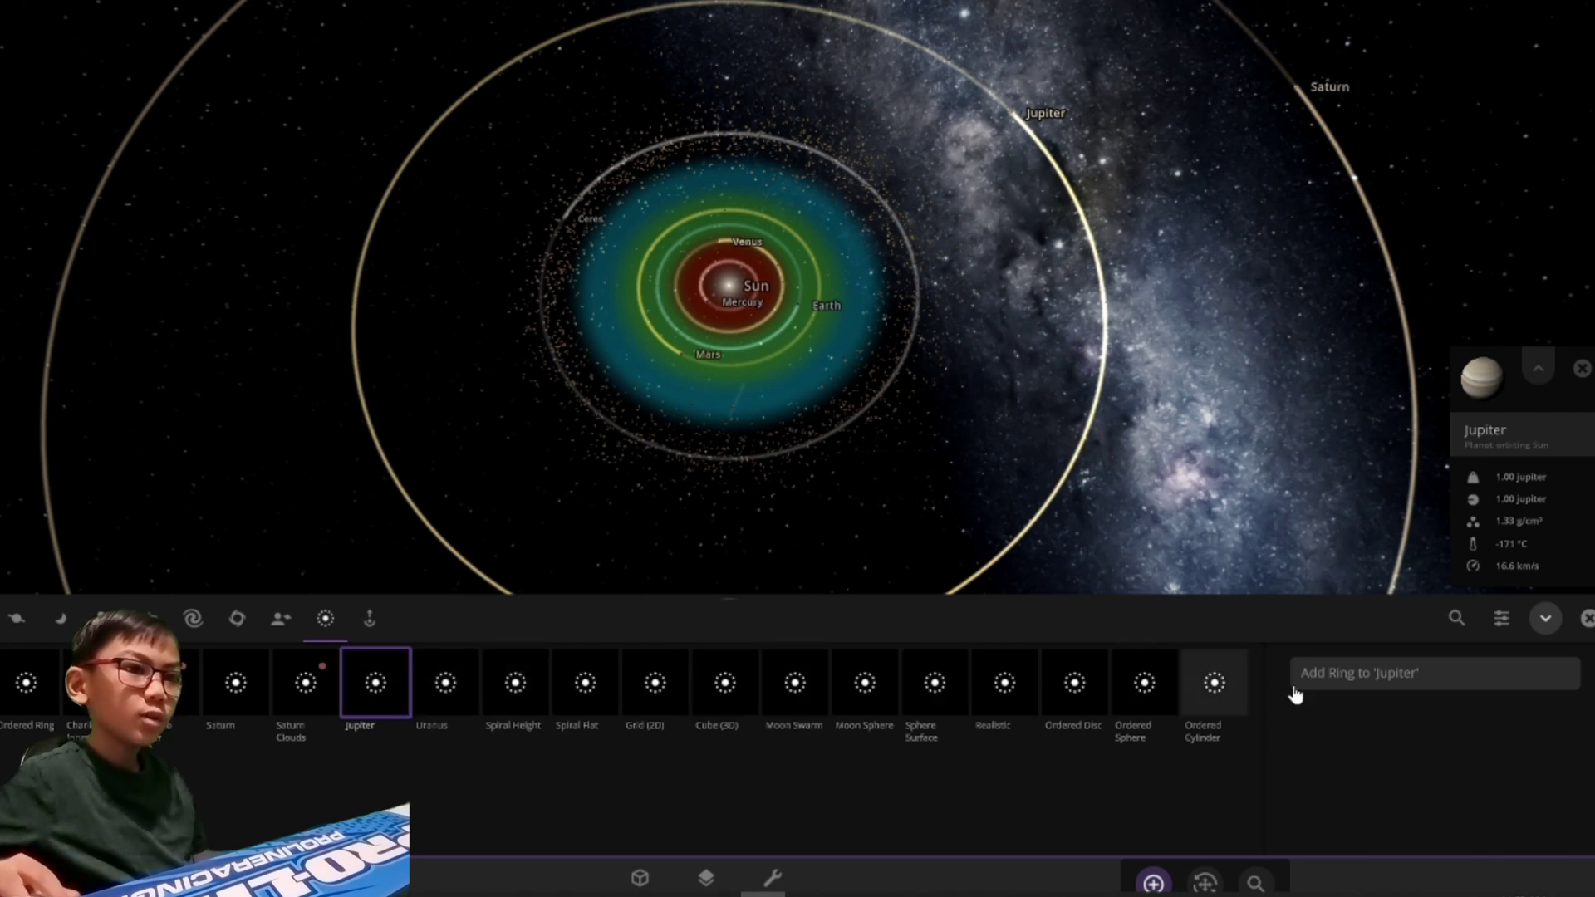
pyautogui.click(1336, 676)
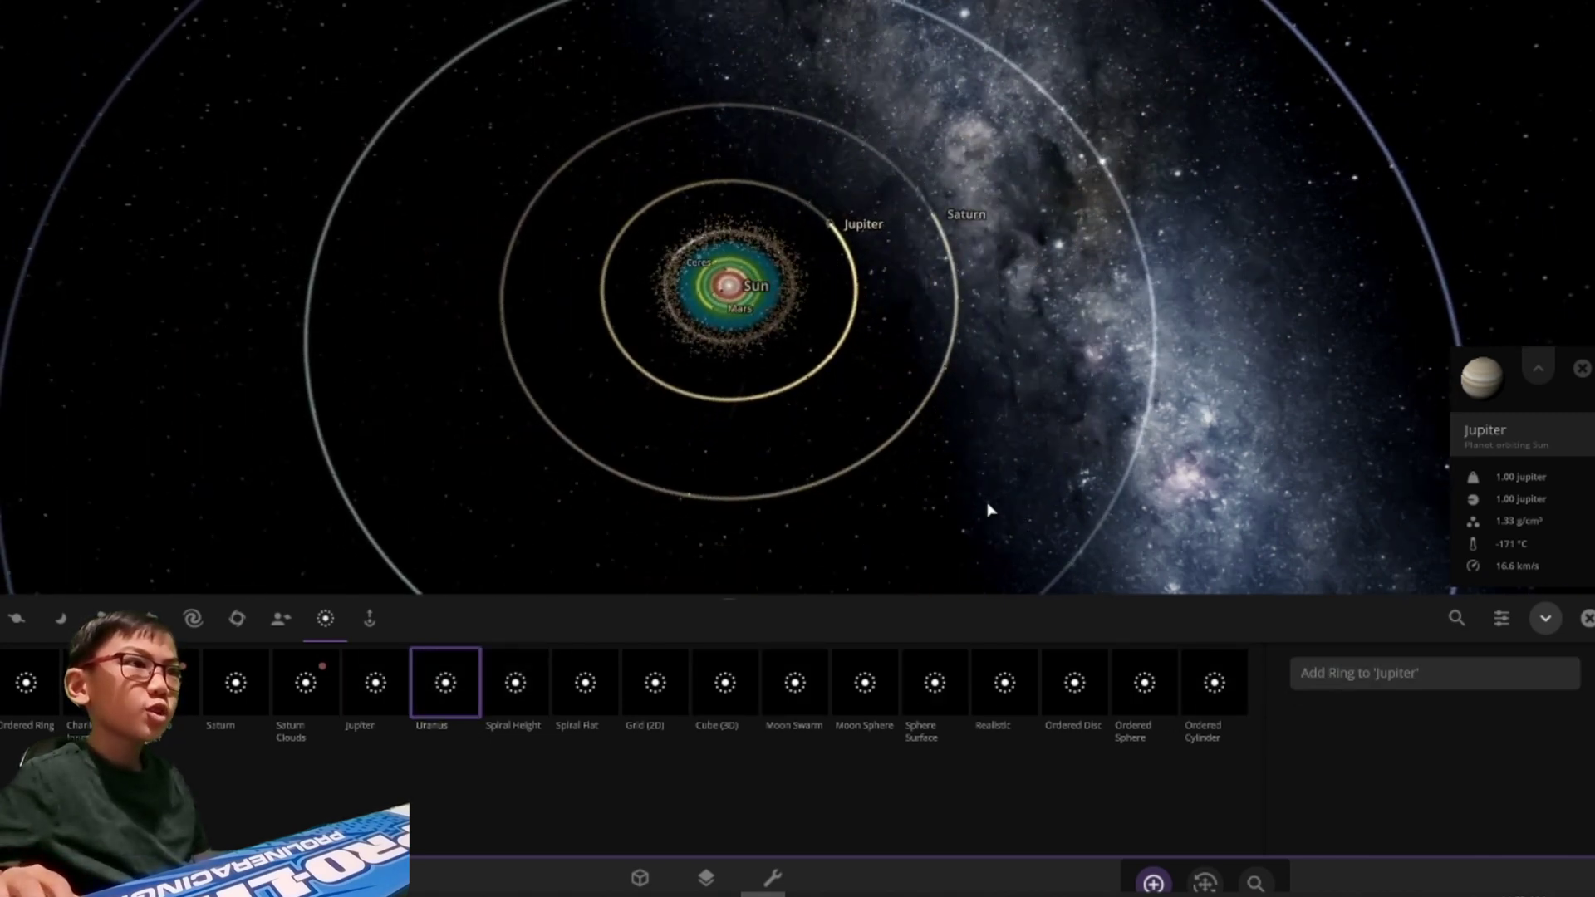
pyautogui.click(752, 478)
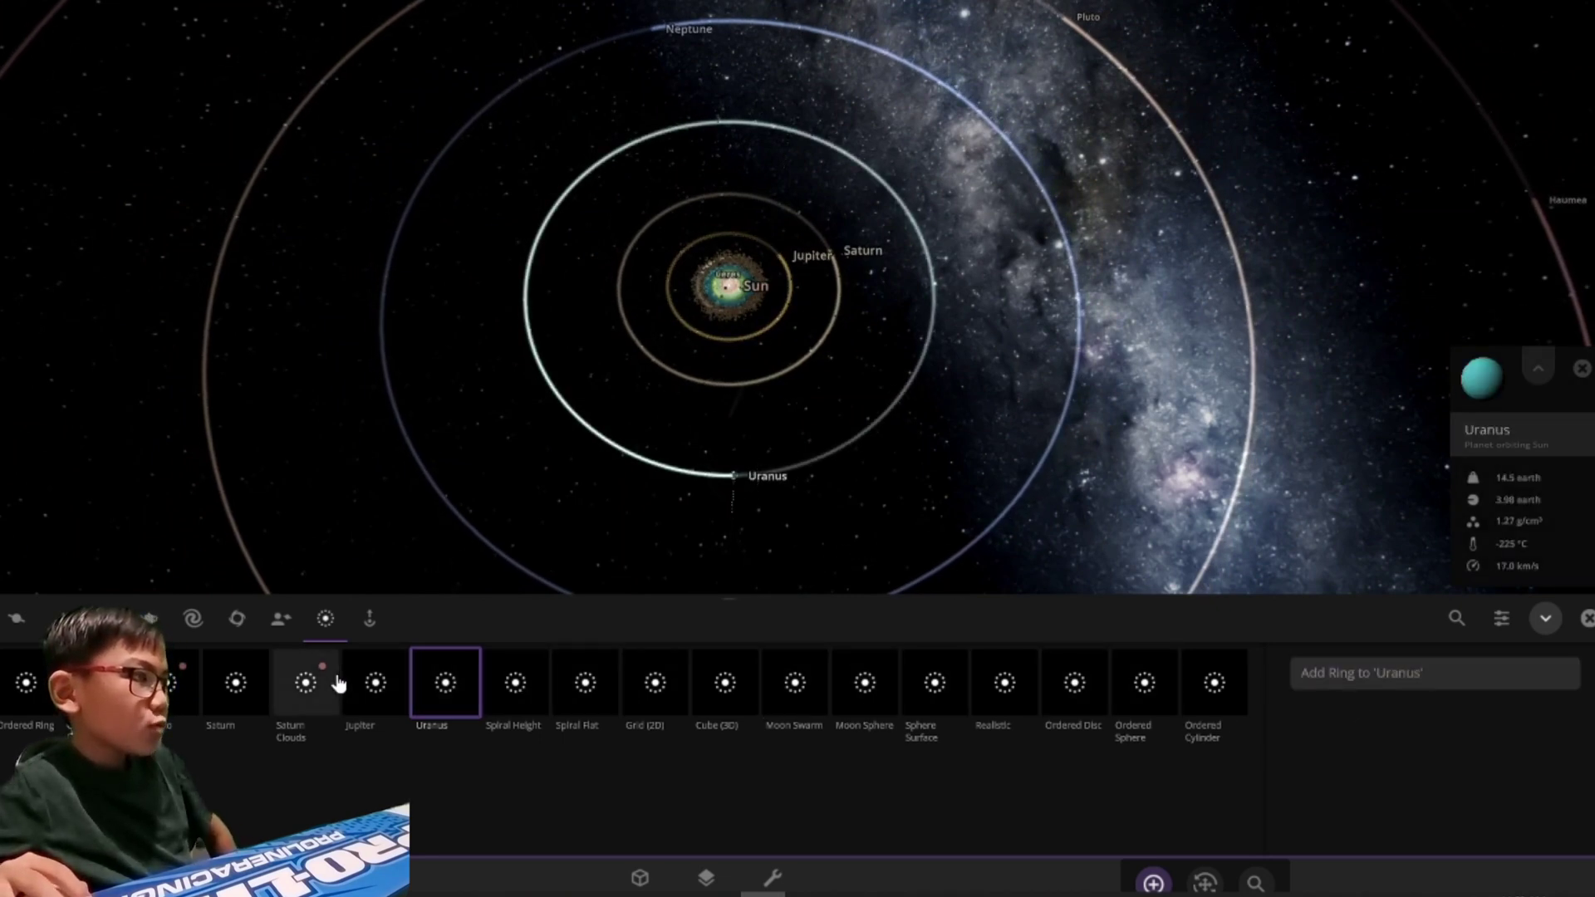
# Step: Close the ring tools, check Saturn, then expand Uranus's full property list
pyautogui.click(1588, 622)
pyautogui.scroll(5, 1016, 810)
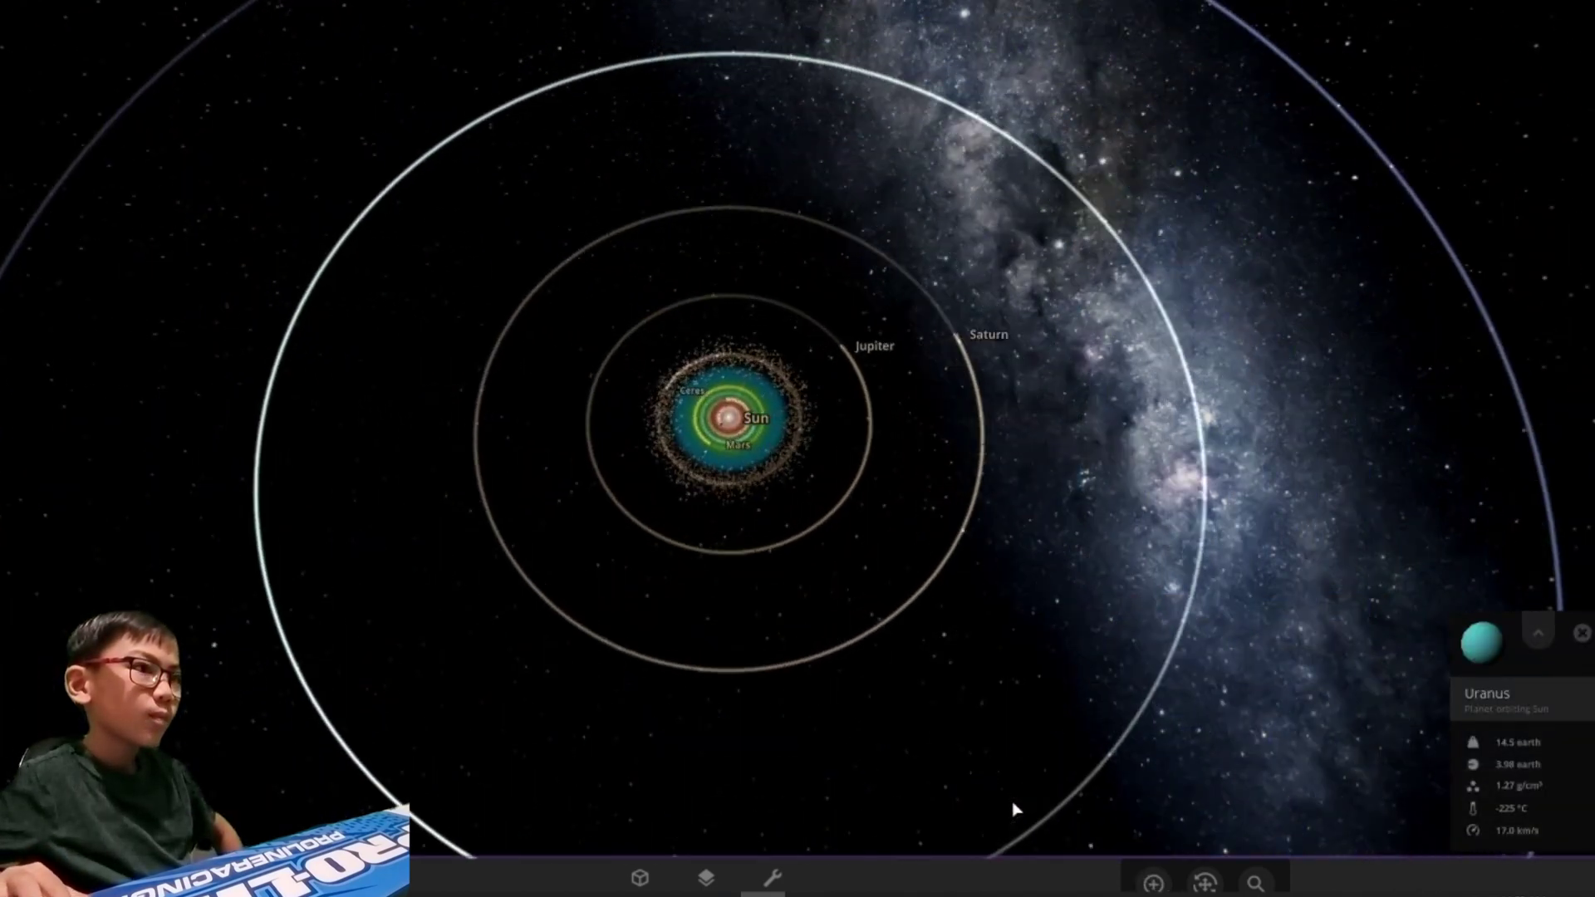
pyautogui.scroll(3, 1016, 810)
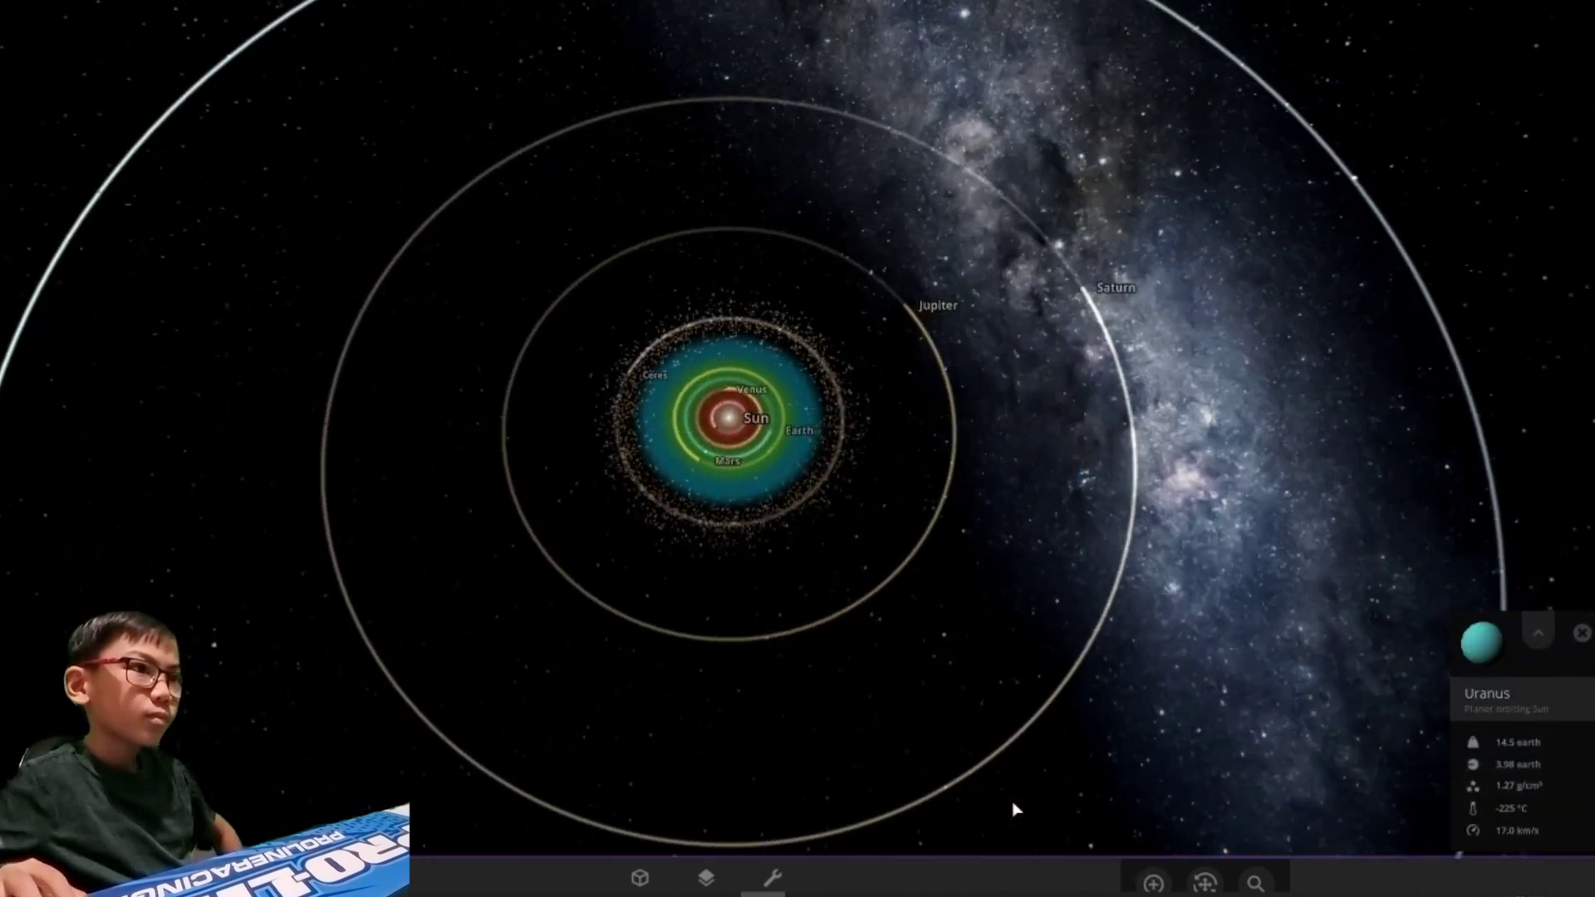
pyautogui.click(1108, 273)
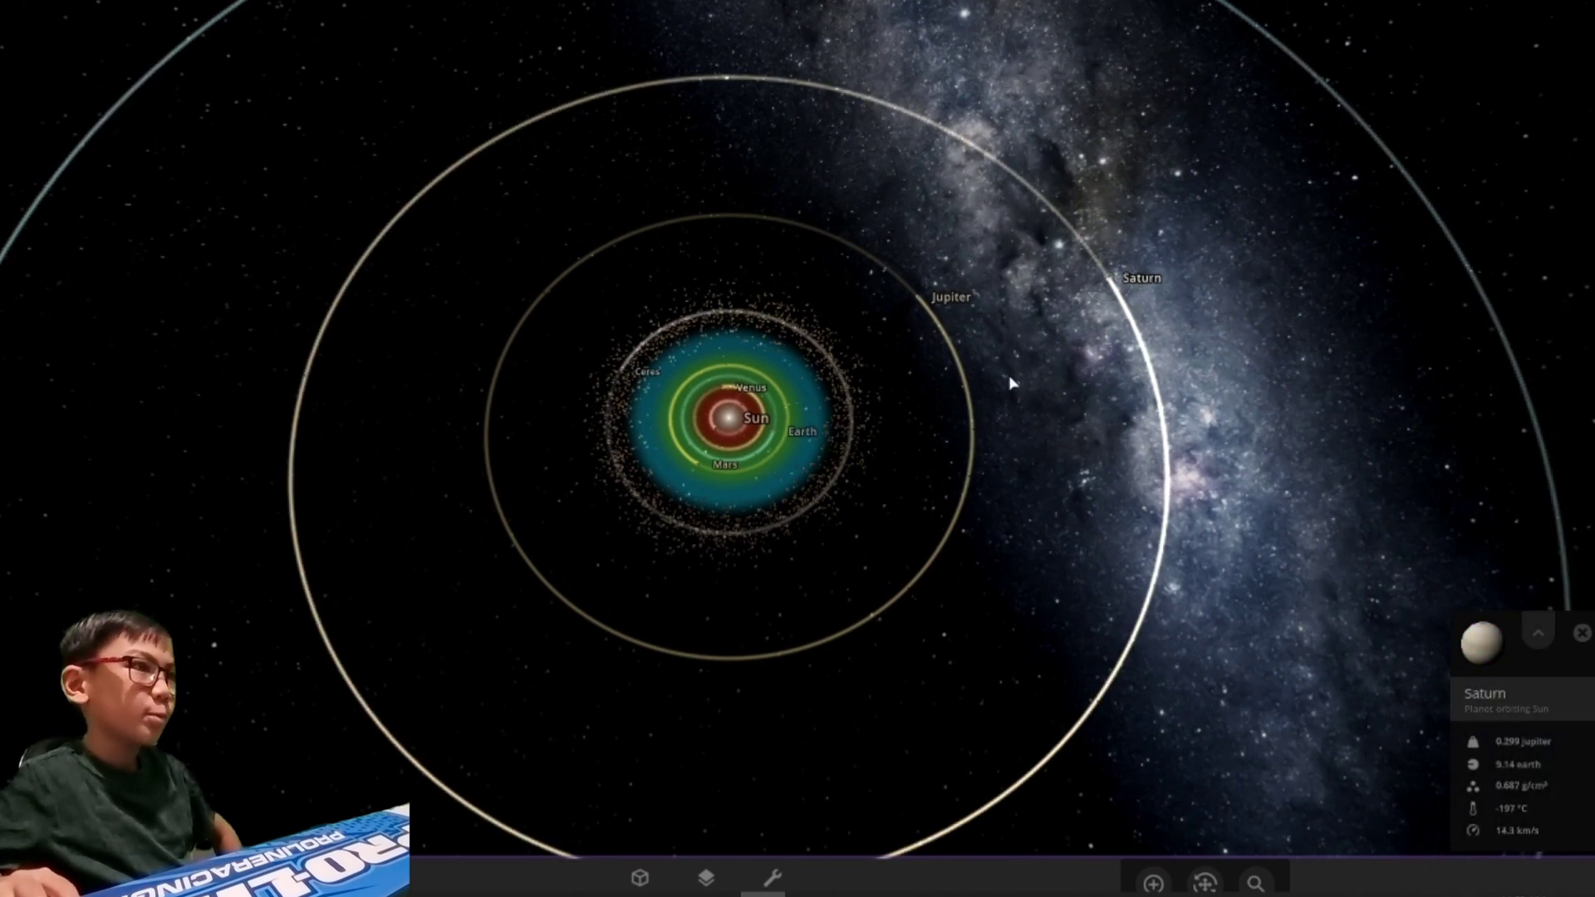
pyautogui.scroll(-5, 1011, 383)
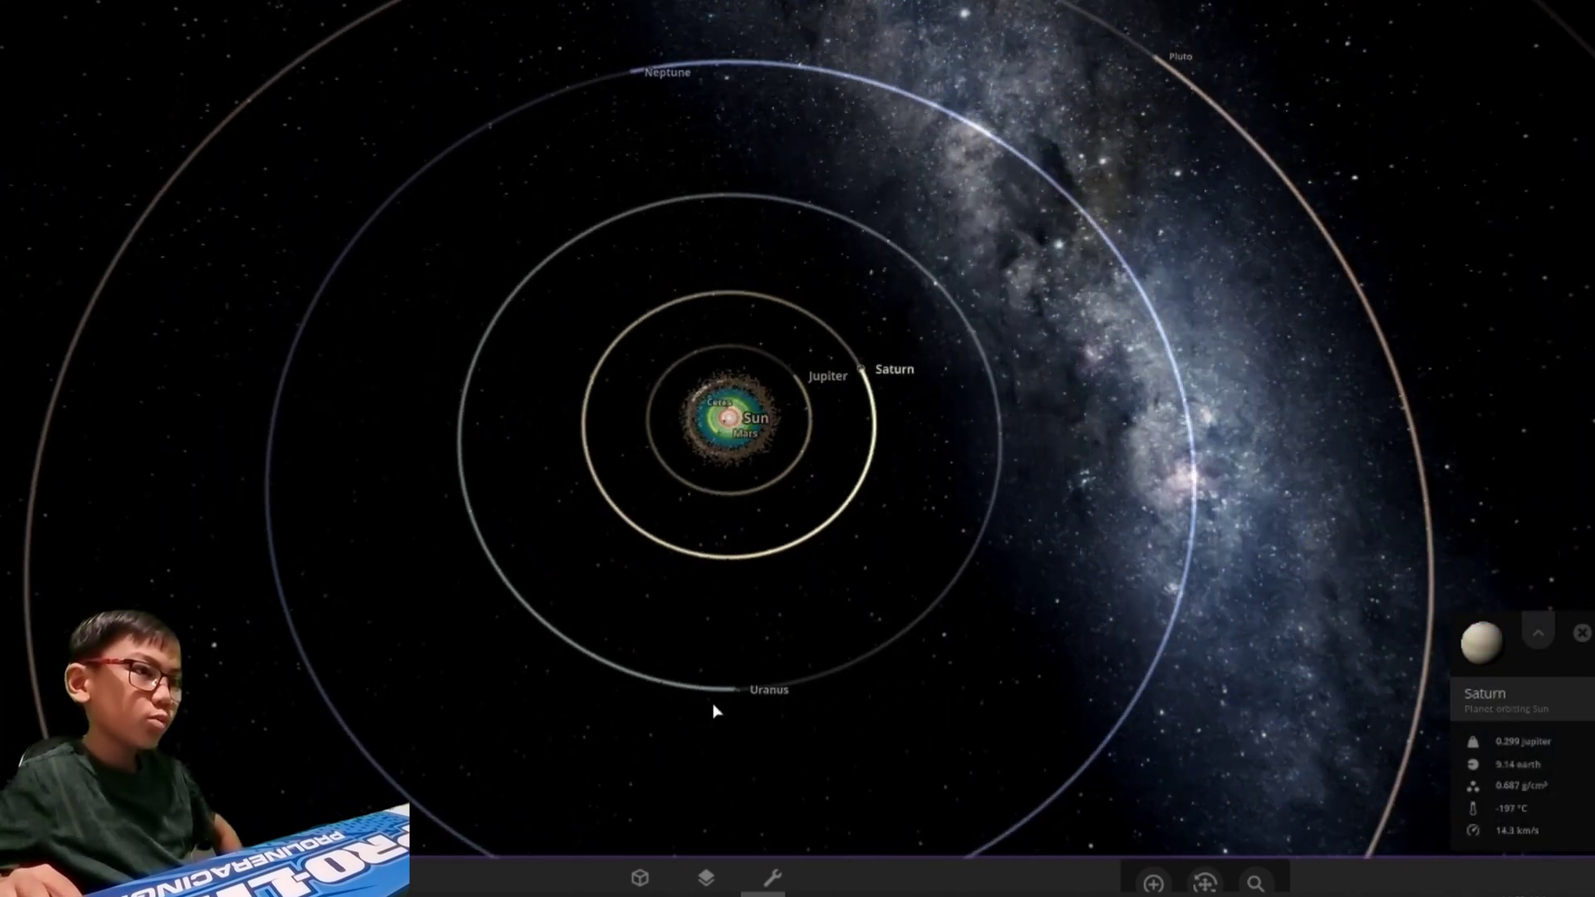
pyautogui.click(735, 690)
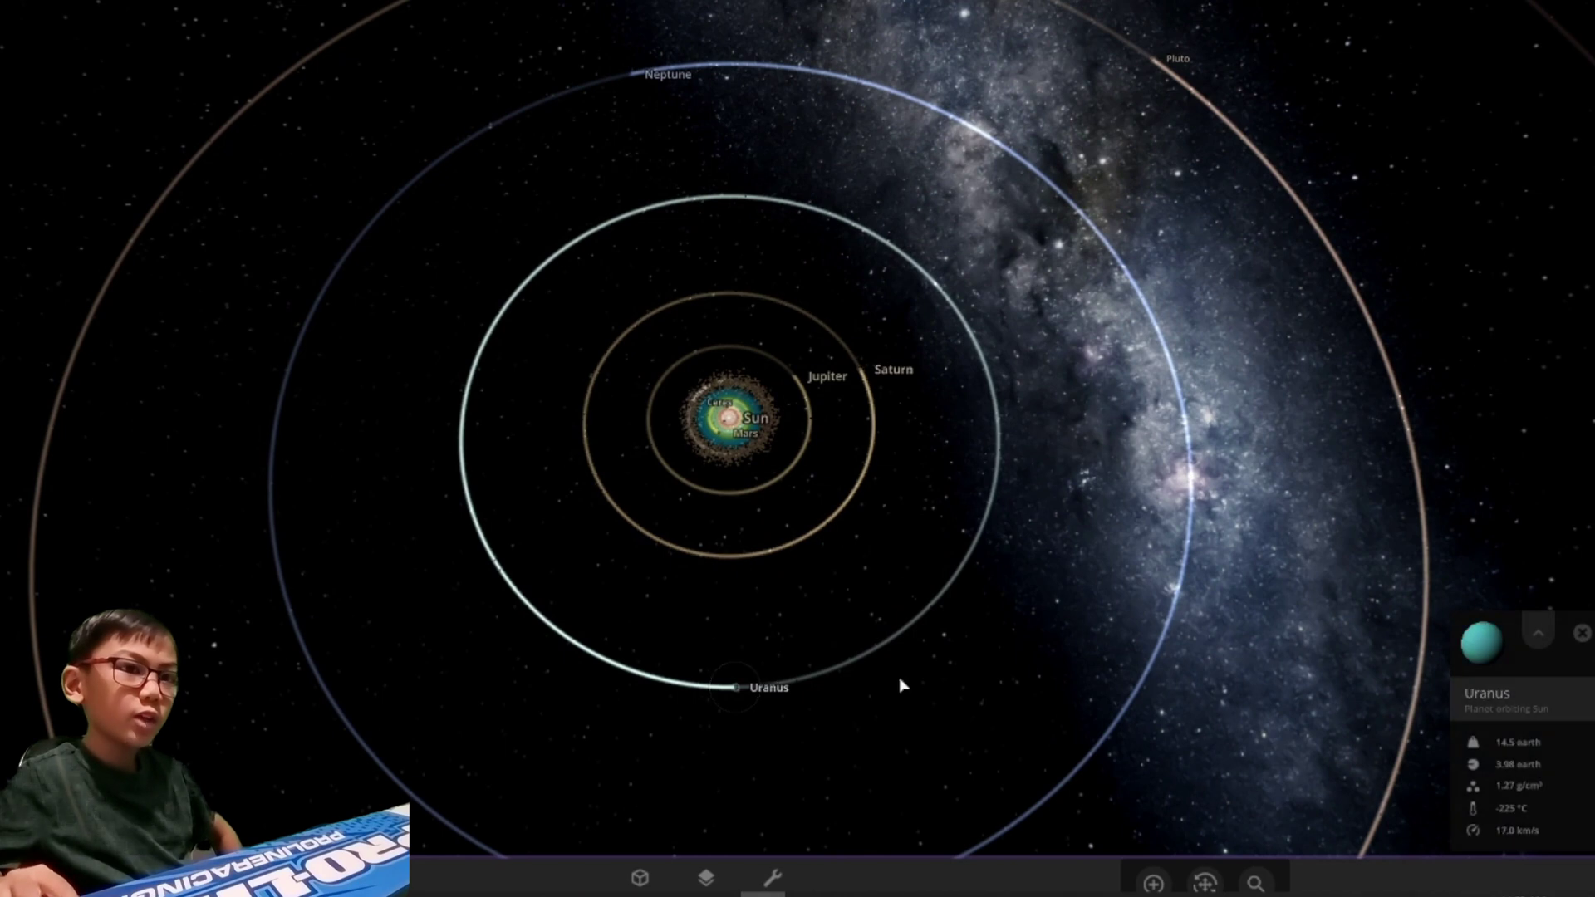
pyautogui.click(1541, 634)
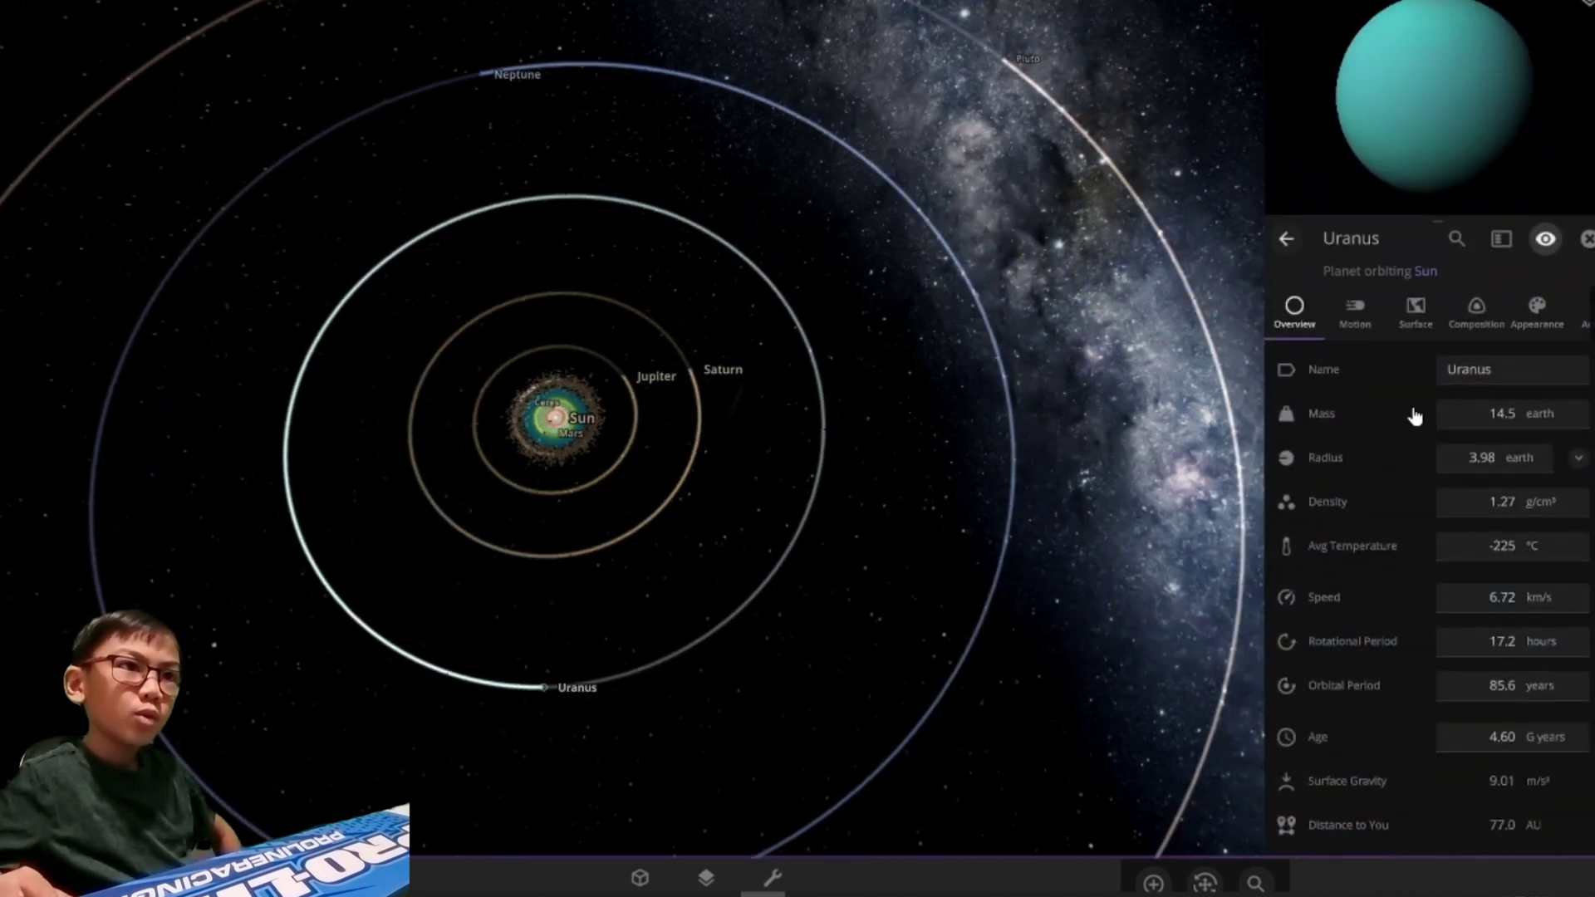
pyautogui.scroll(-5, 997, 480)
pyautogui.scroll(-3, 623, 373)
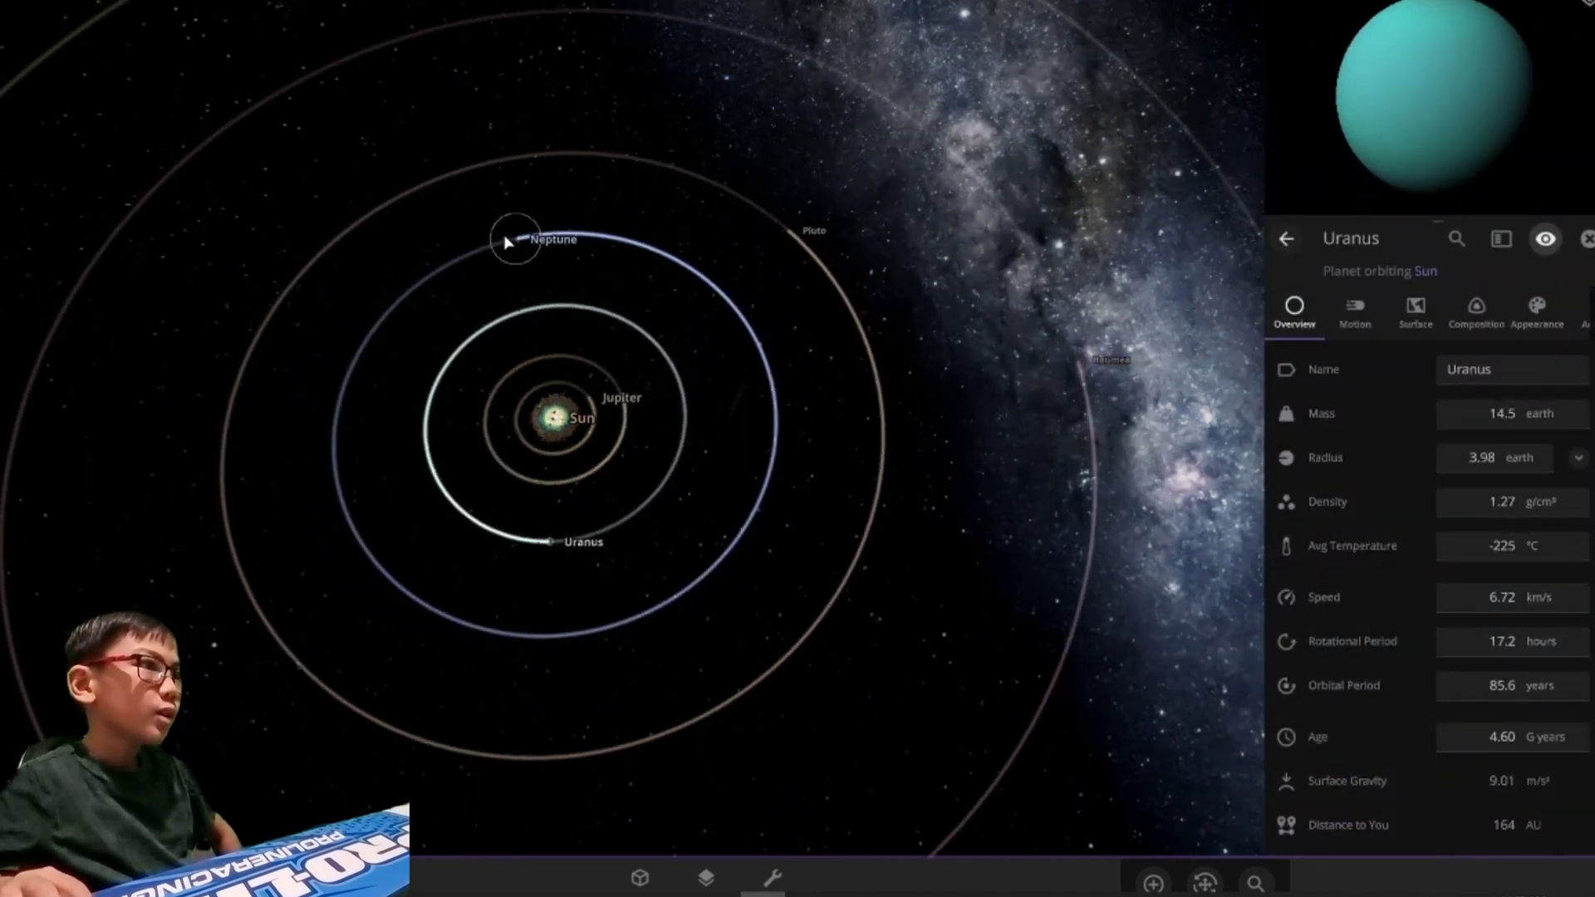
# Step: Inspect Neptune and Pluto, spinning each preview globe
pyautogui.click(512, 240)
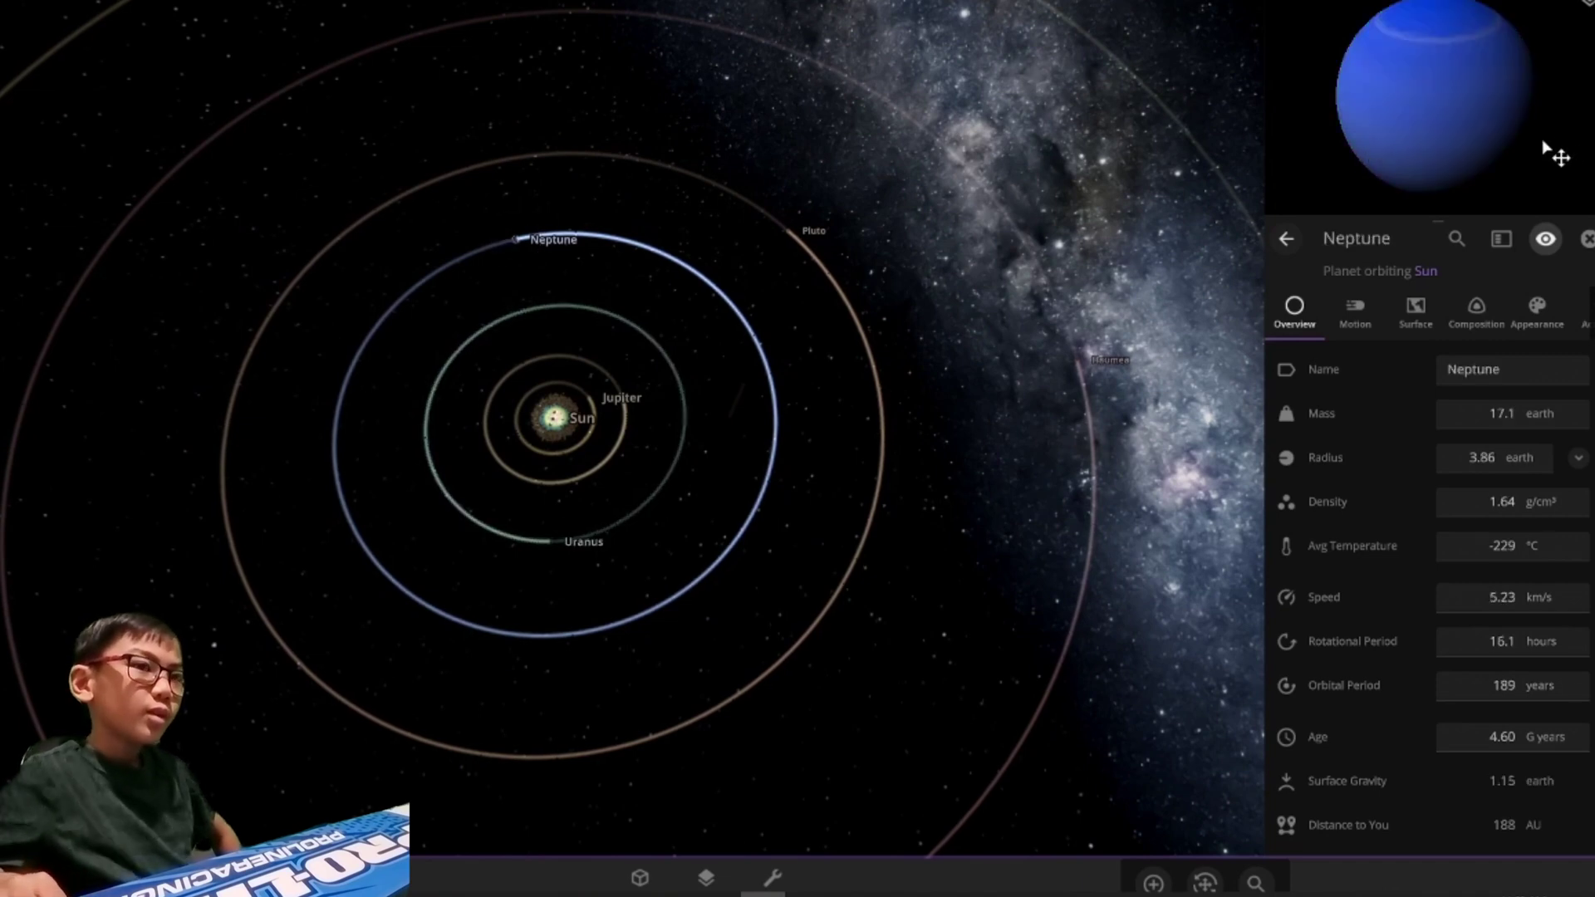
pyautogui.moveTo(1559, 148); pyautogui.dragTo(1511, 118)
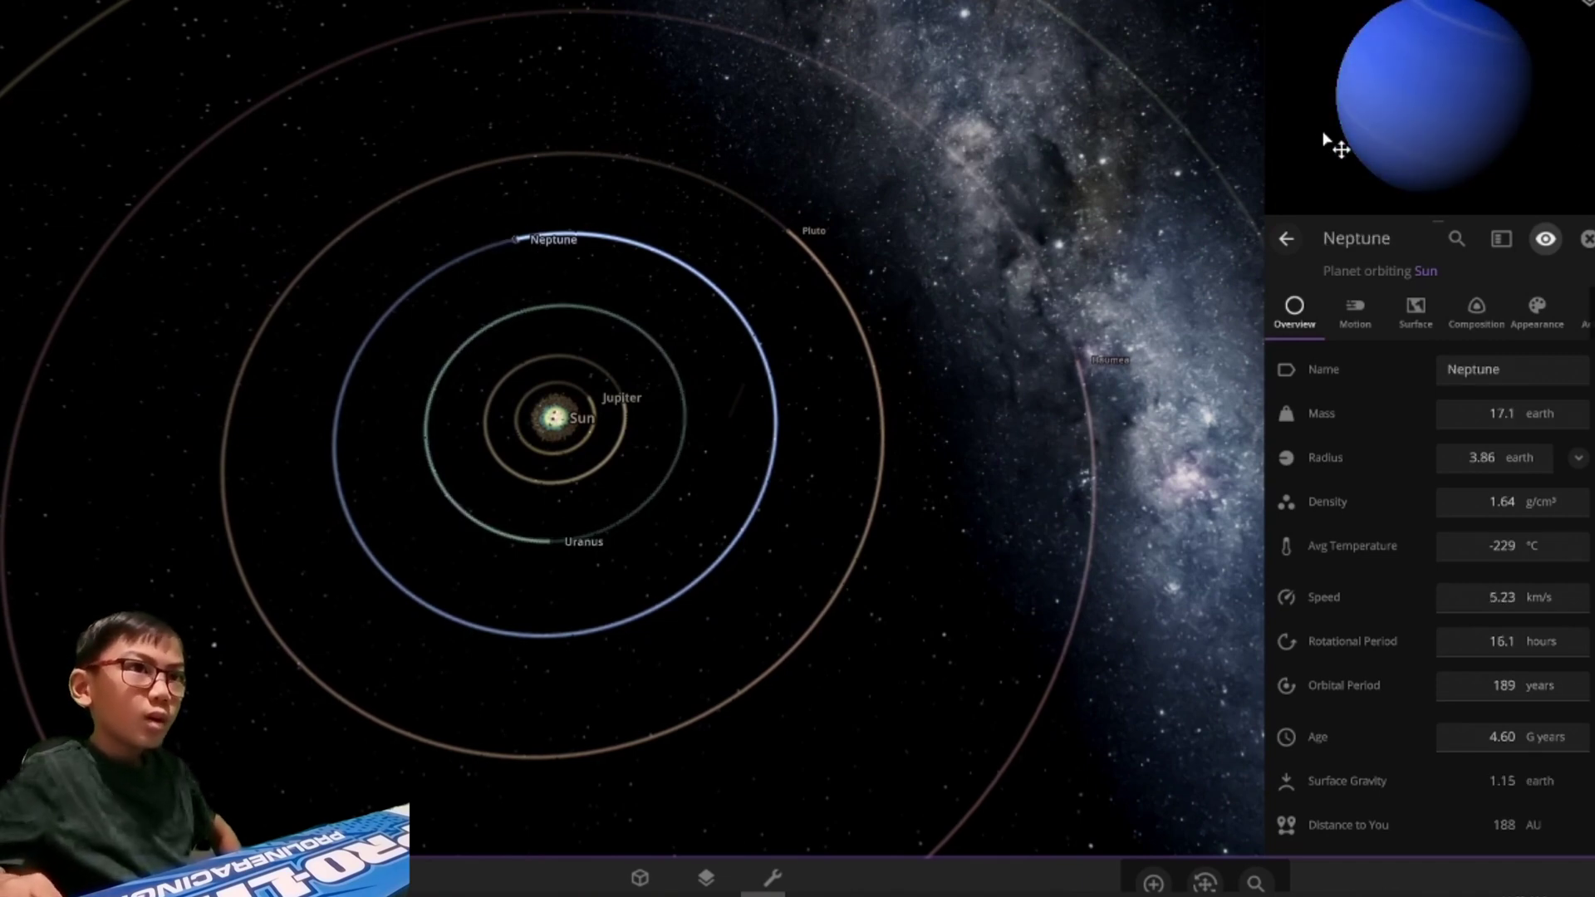
pyautogui.moveTo(1343, 144); pyautogui.dragTo(1420, 74)
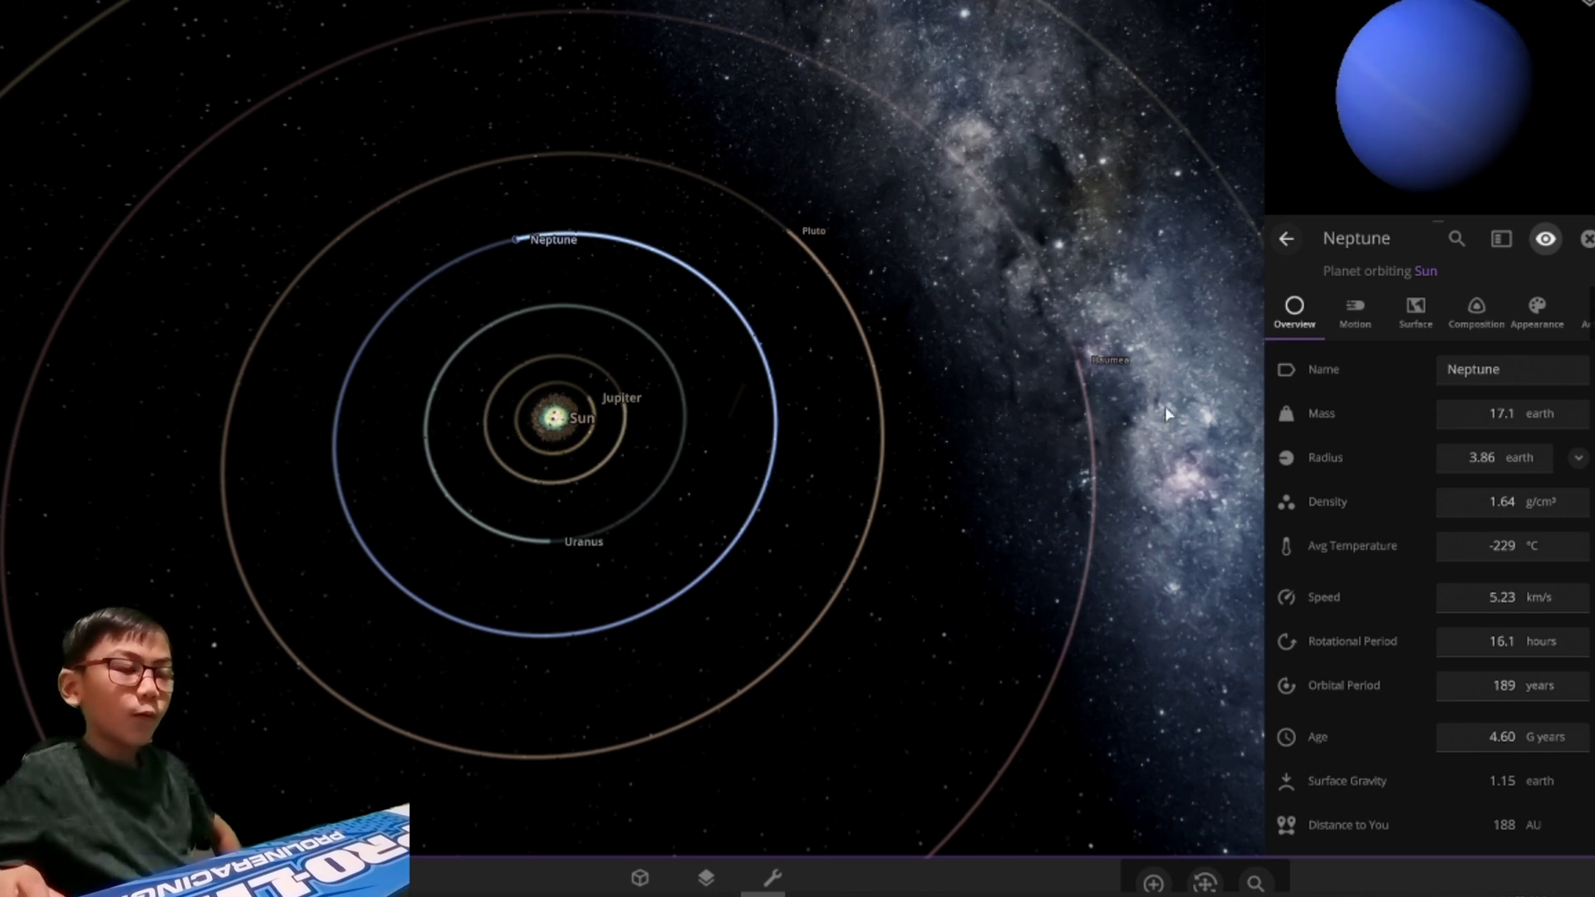
pyautogui.scroll(-3, 708, 509)
pyautogui.scroll(-2, 686, 374)
pyautogui.click(681, 326)
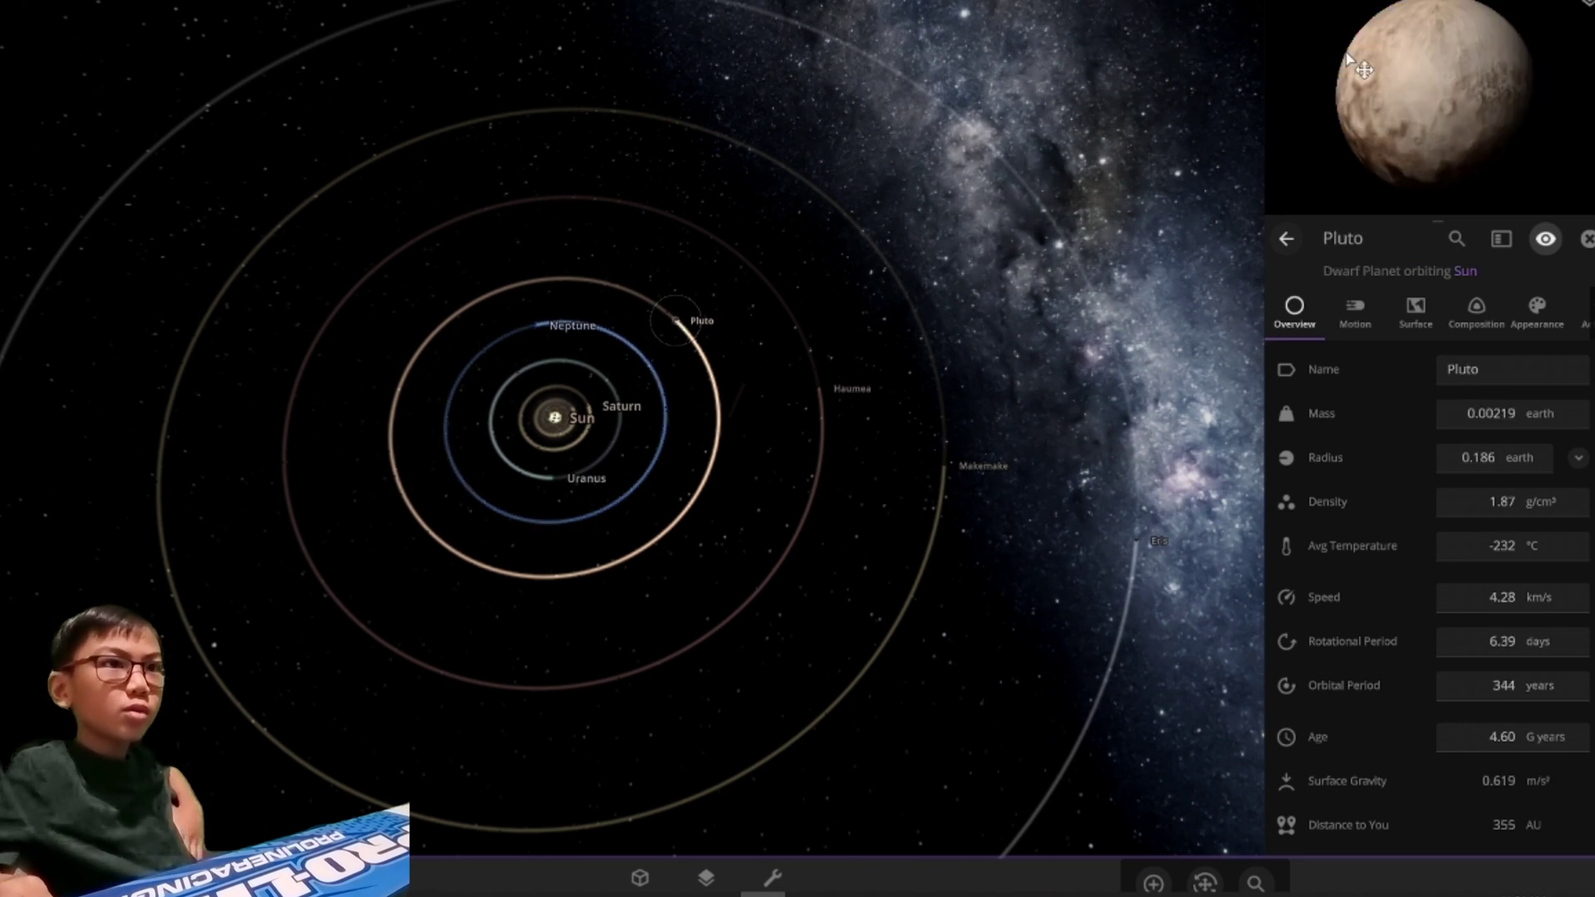
pyautogui.moveTo(1557, 72)
pyautogui.mouseDown()
pyautogui.moveTo(1439, 80)
pyautogui.moveTo(1537, 121)
pyautogui.mouseUp()
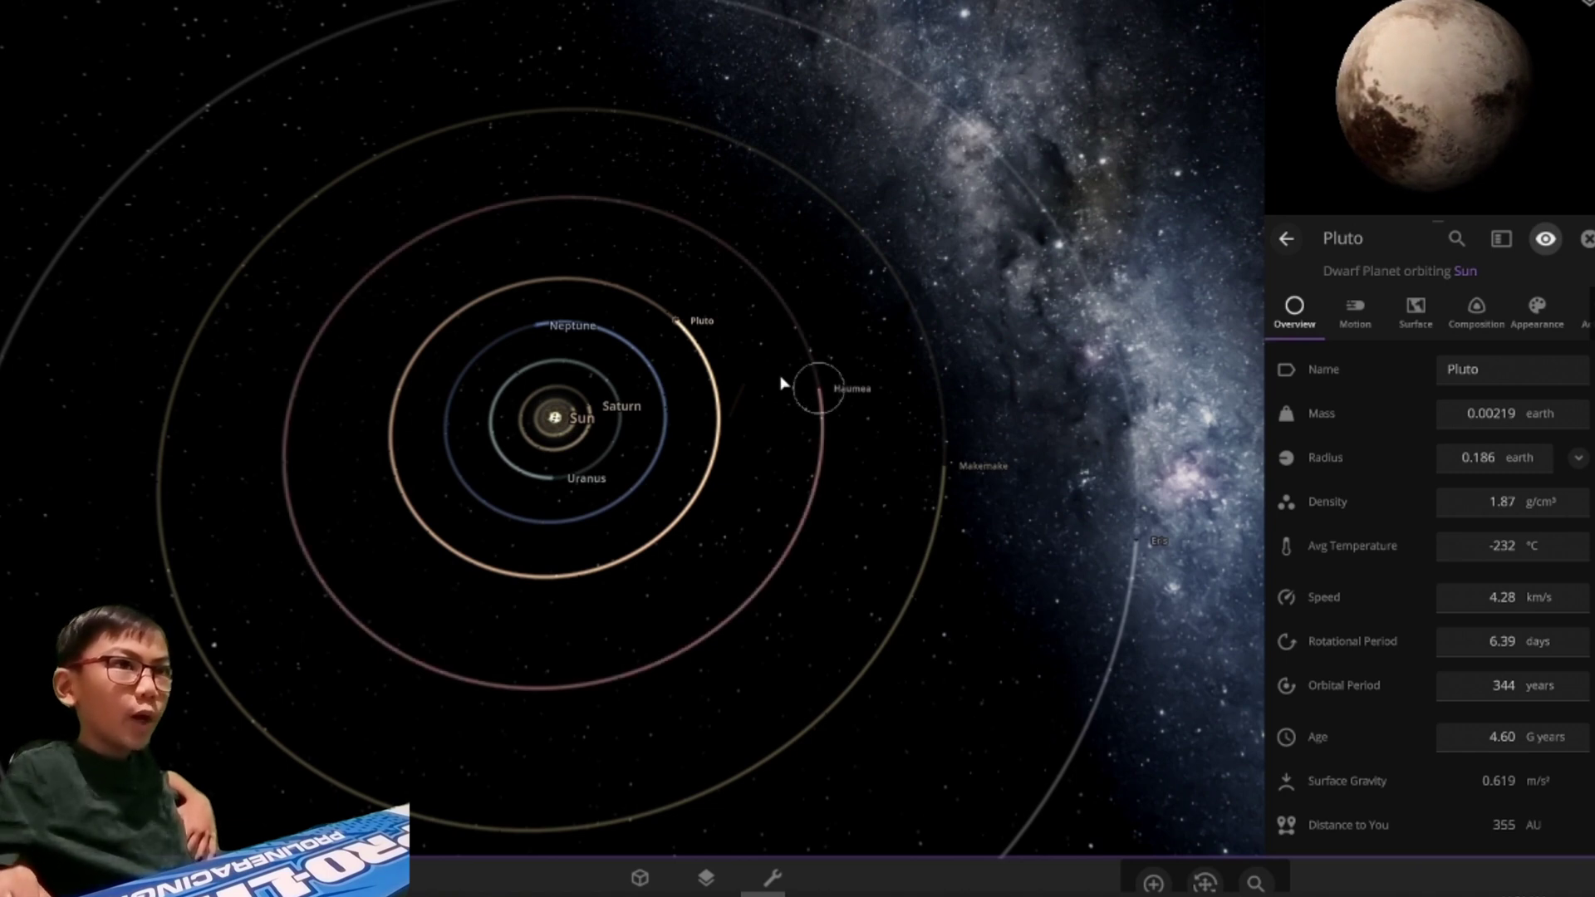
# Step: Inspect the dwarf planets Haumea and Makemake, rotating their preview globes
pyautogui.click(817, 387)
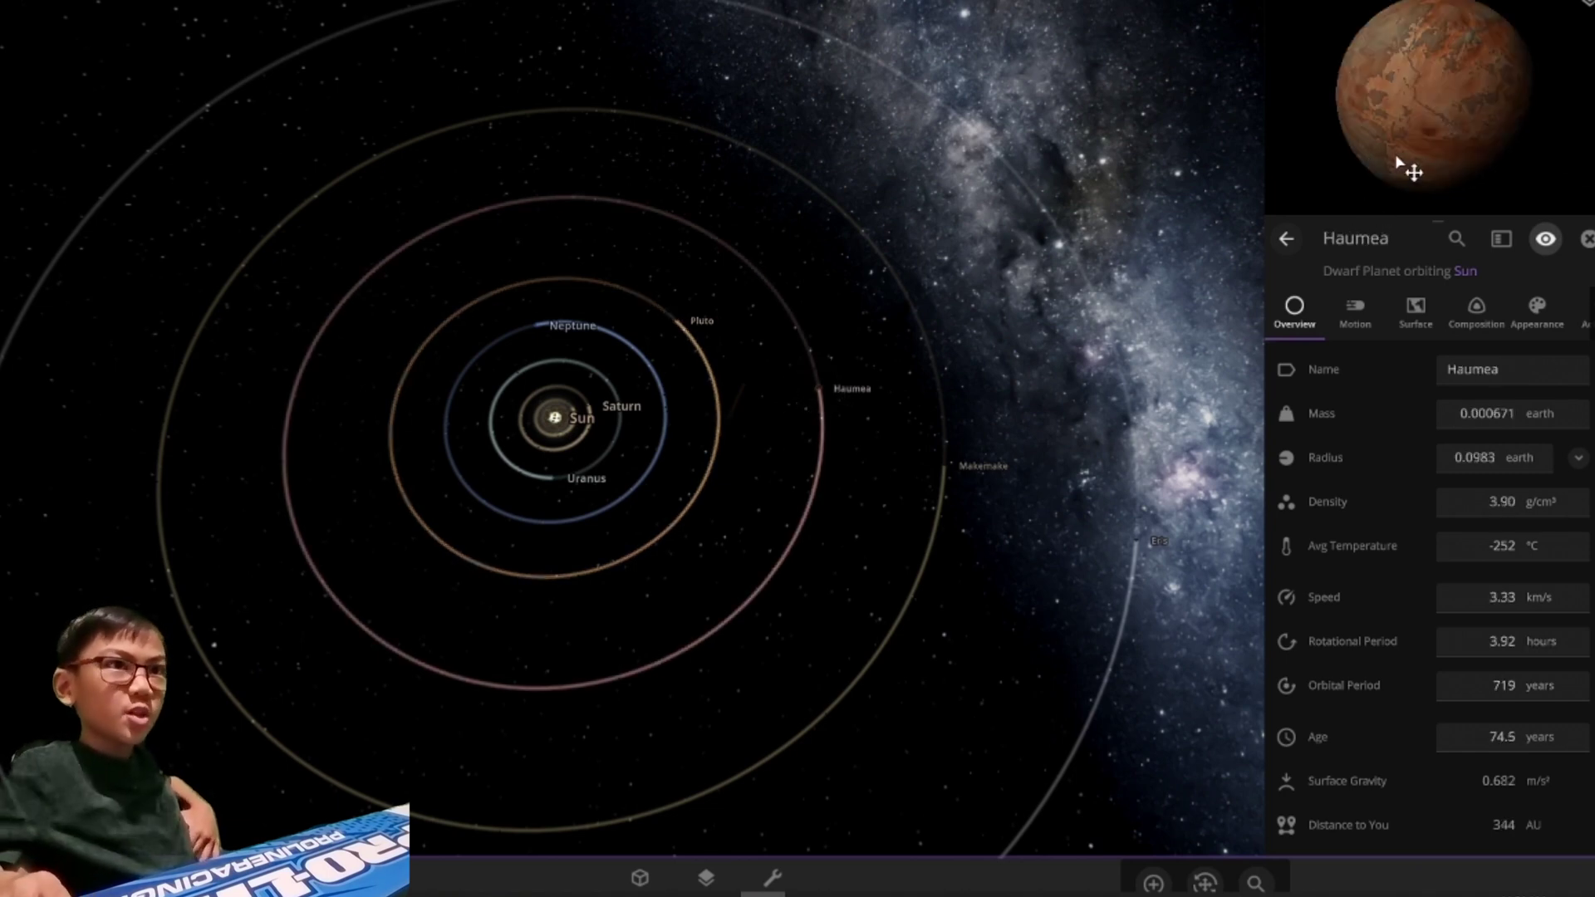
pyautogui.moveTo(1565, 167); pyautogui.dragTo(1464, 141)
pyautogui.moveTo(1409, 87); pyautogui.dragTo(1487, 127)
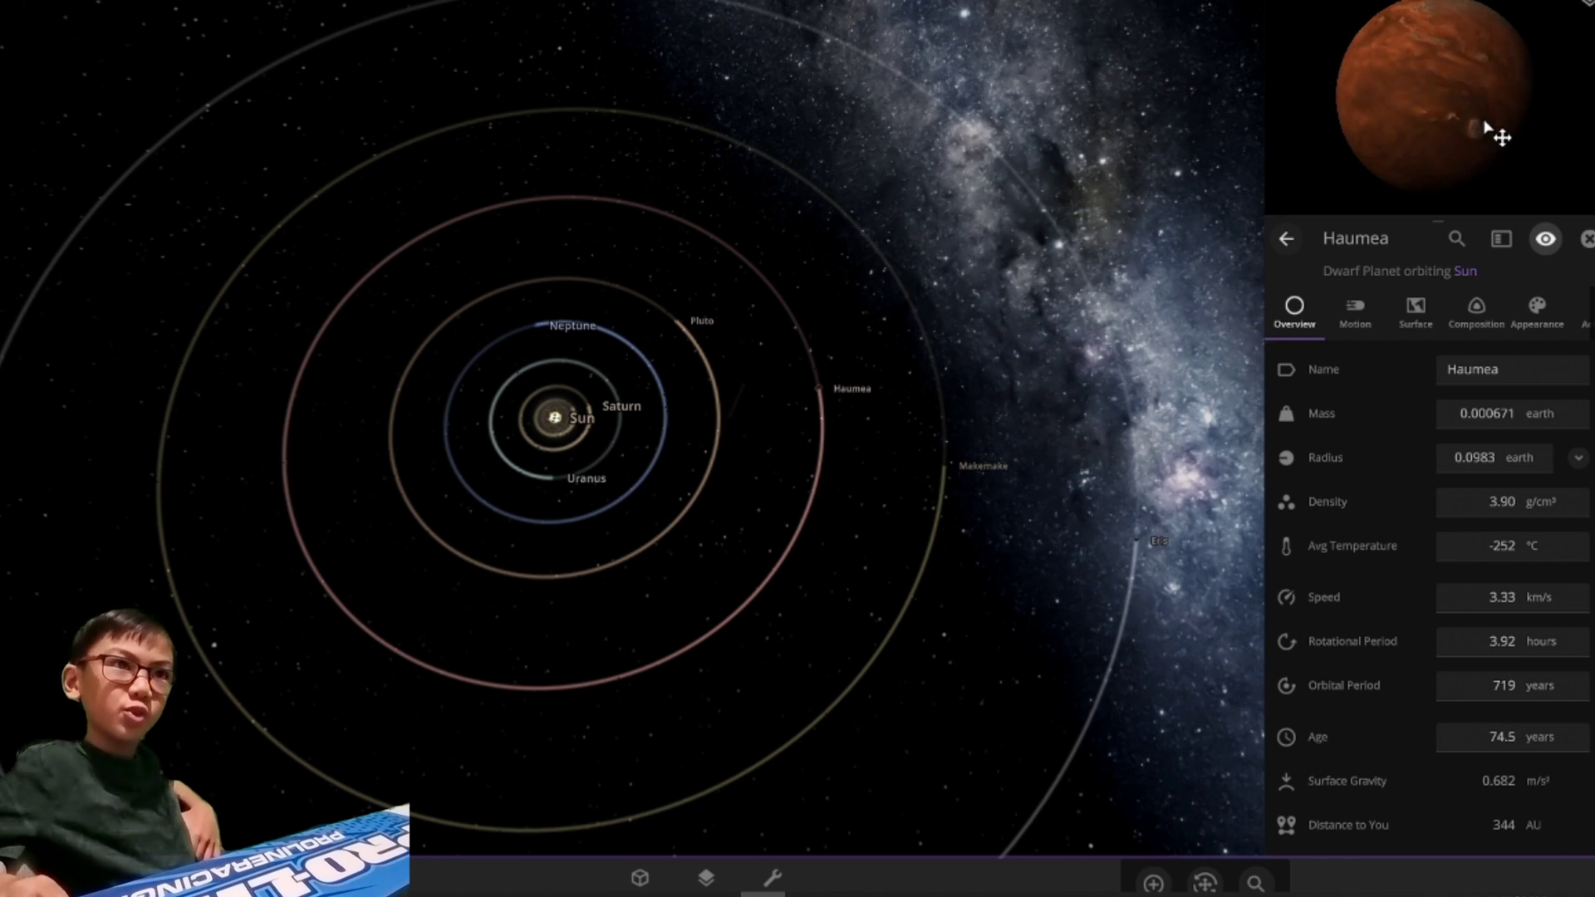
pyautogui.moveTo(1579, 148); pyautogui.dragTo(1420, 144)
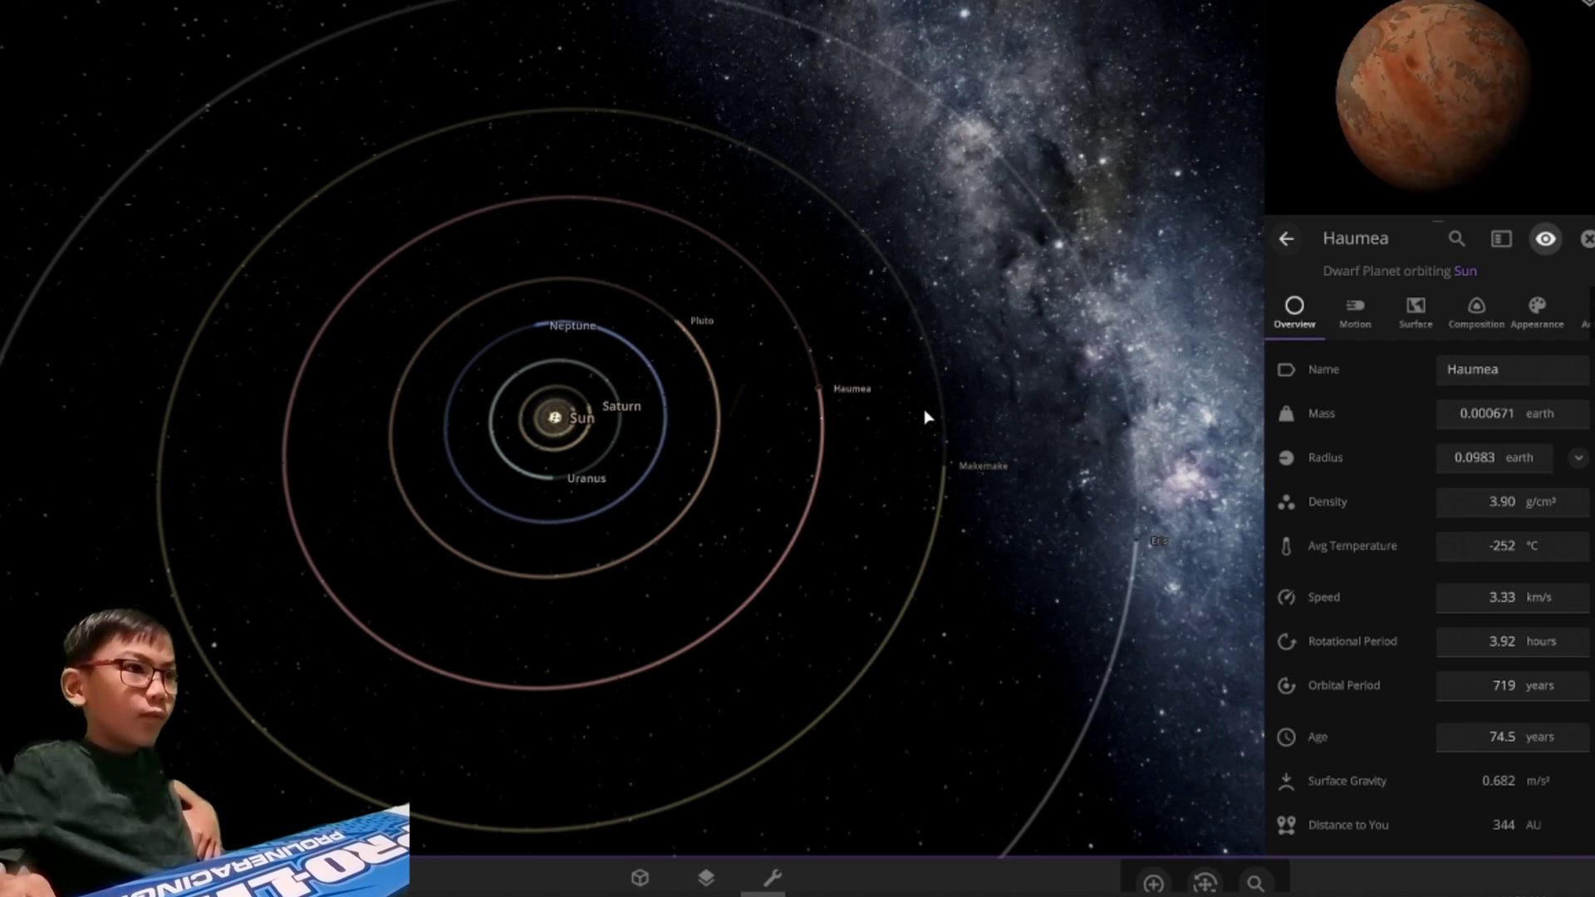
pyautogui.click(970, 452)
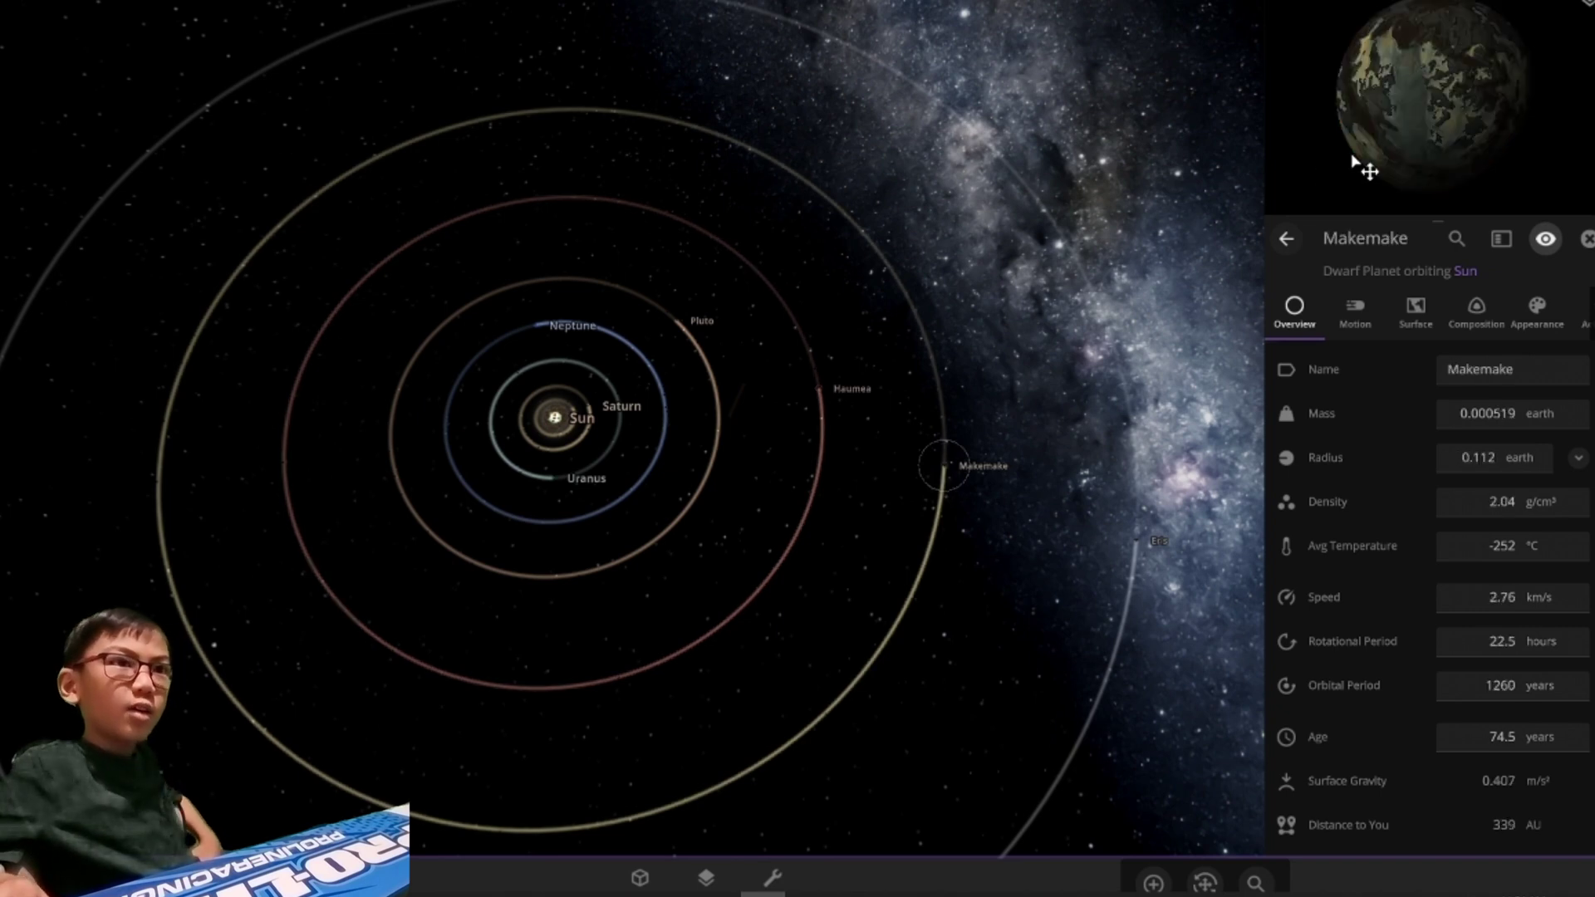
pyautogui.moveTo(1453, 122)
pyautogui.mouseDown()
pyautogui.moveTo(1537, 75)
pyautogui.moveTo(1371, 144)
pyautogui.mouseUp()
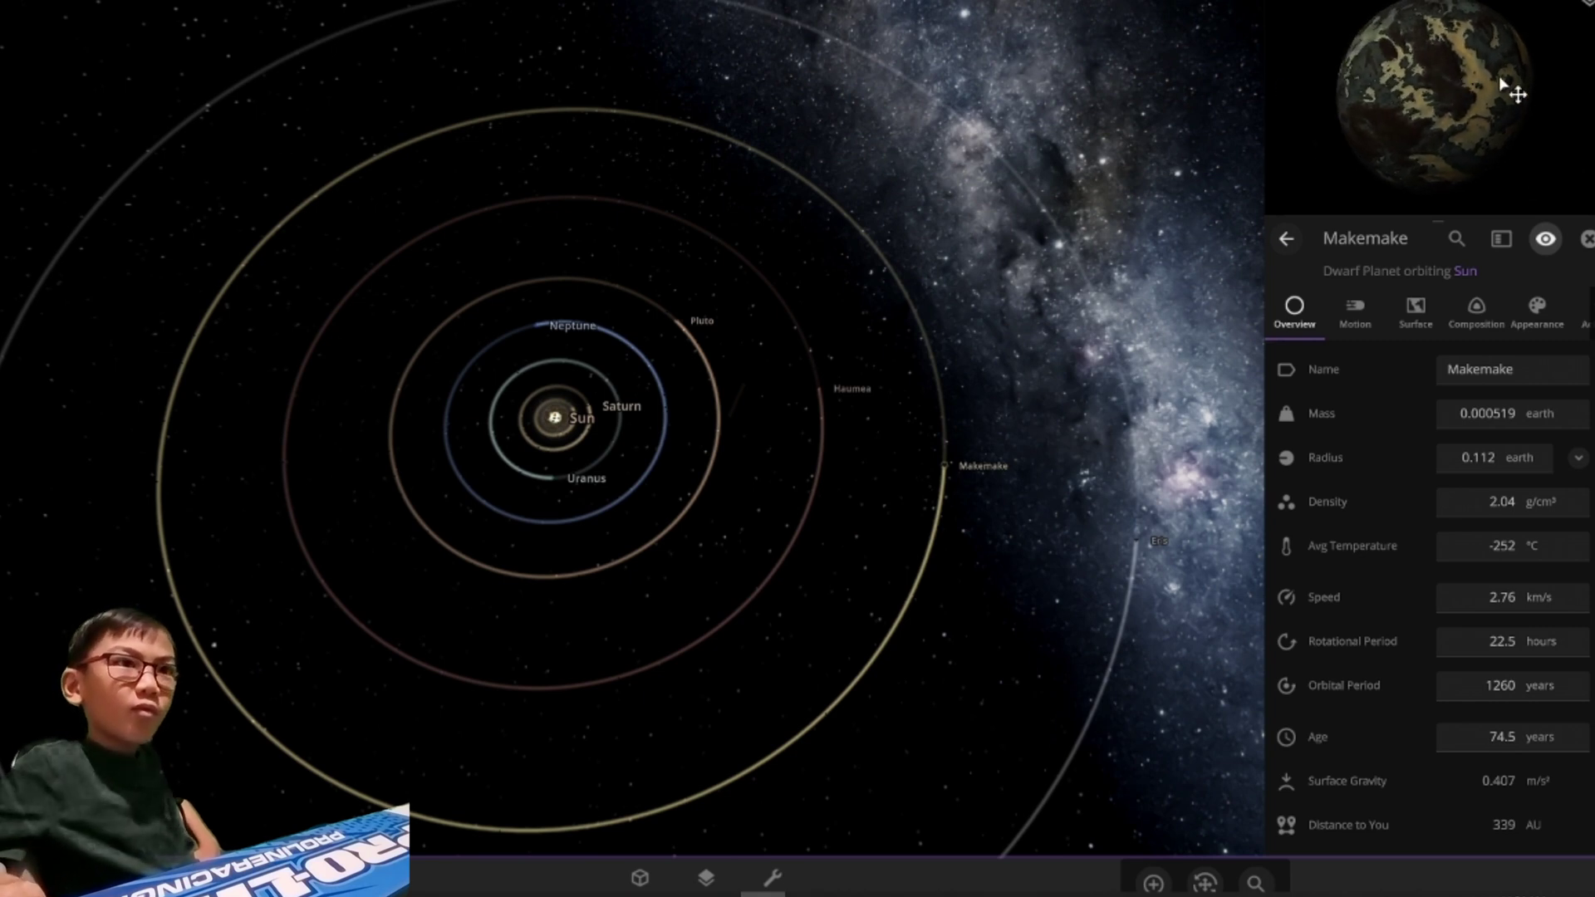
pyautogui.scroll(-2, 987, 509)
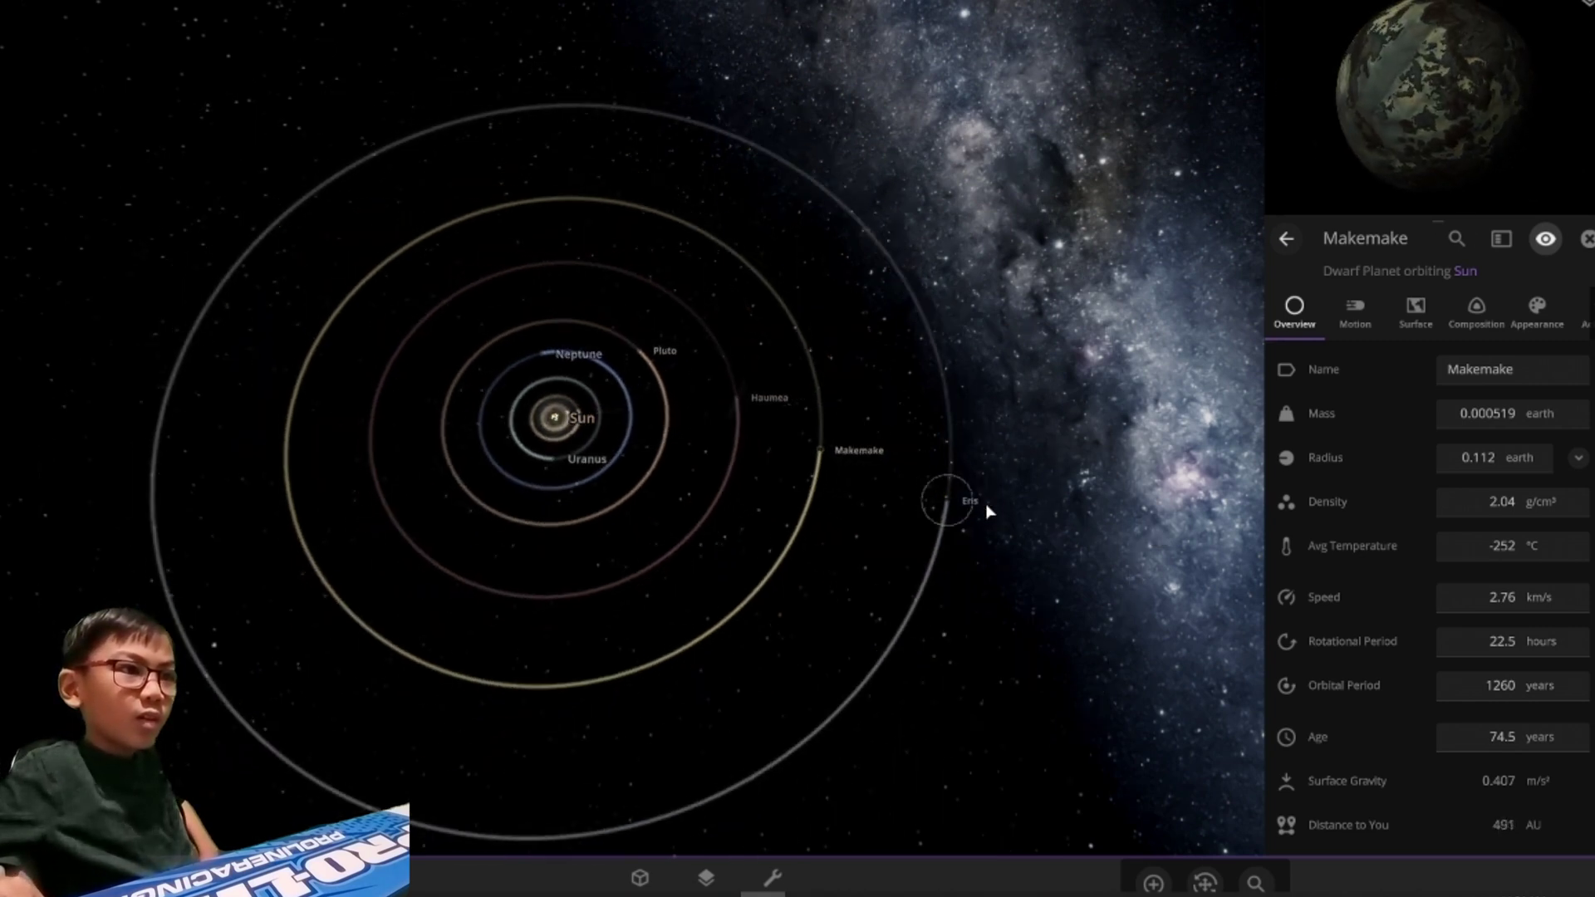
pyautogui.scroll(-1, 987, 508)
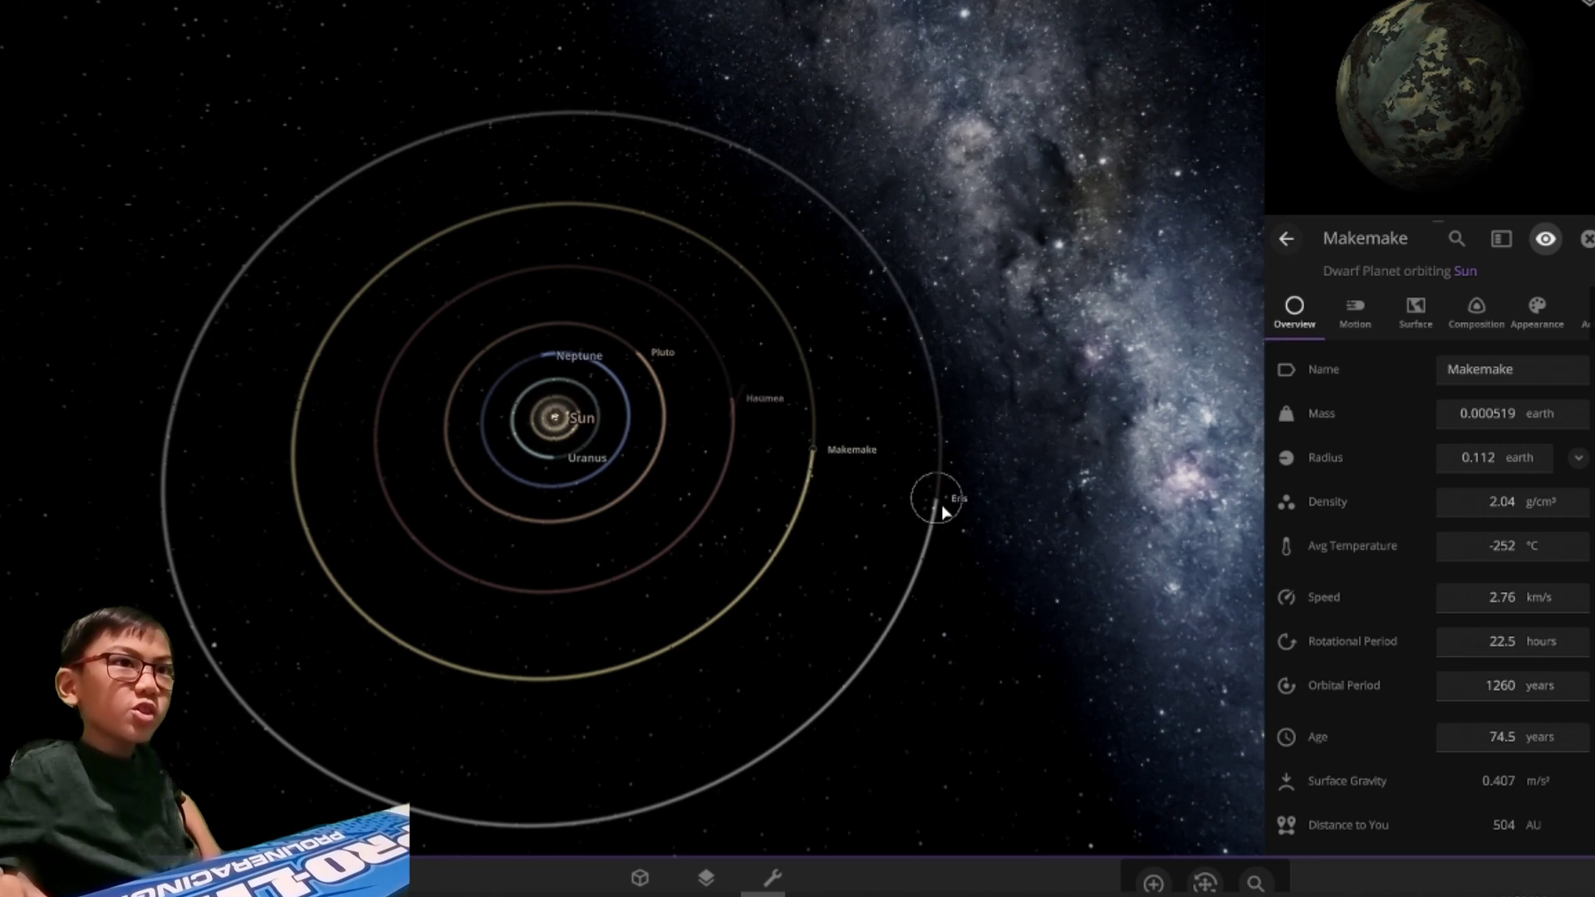
# Step: Inspect Eris and Sedna, rotating each preview globe
pyautogui.click(944, 505)
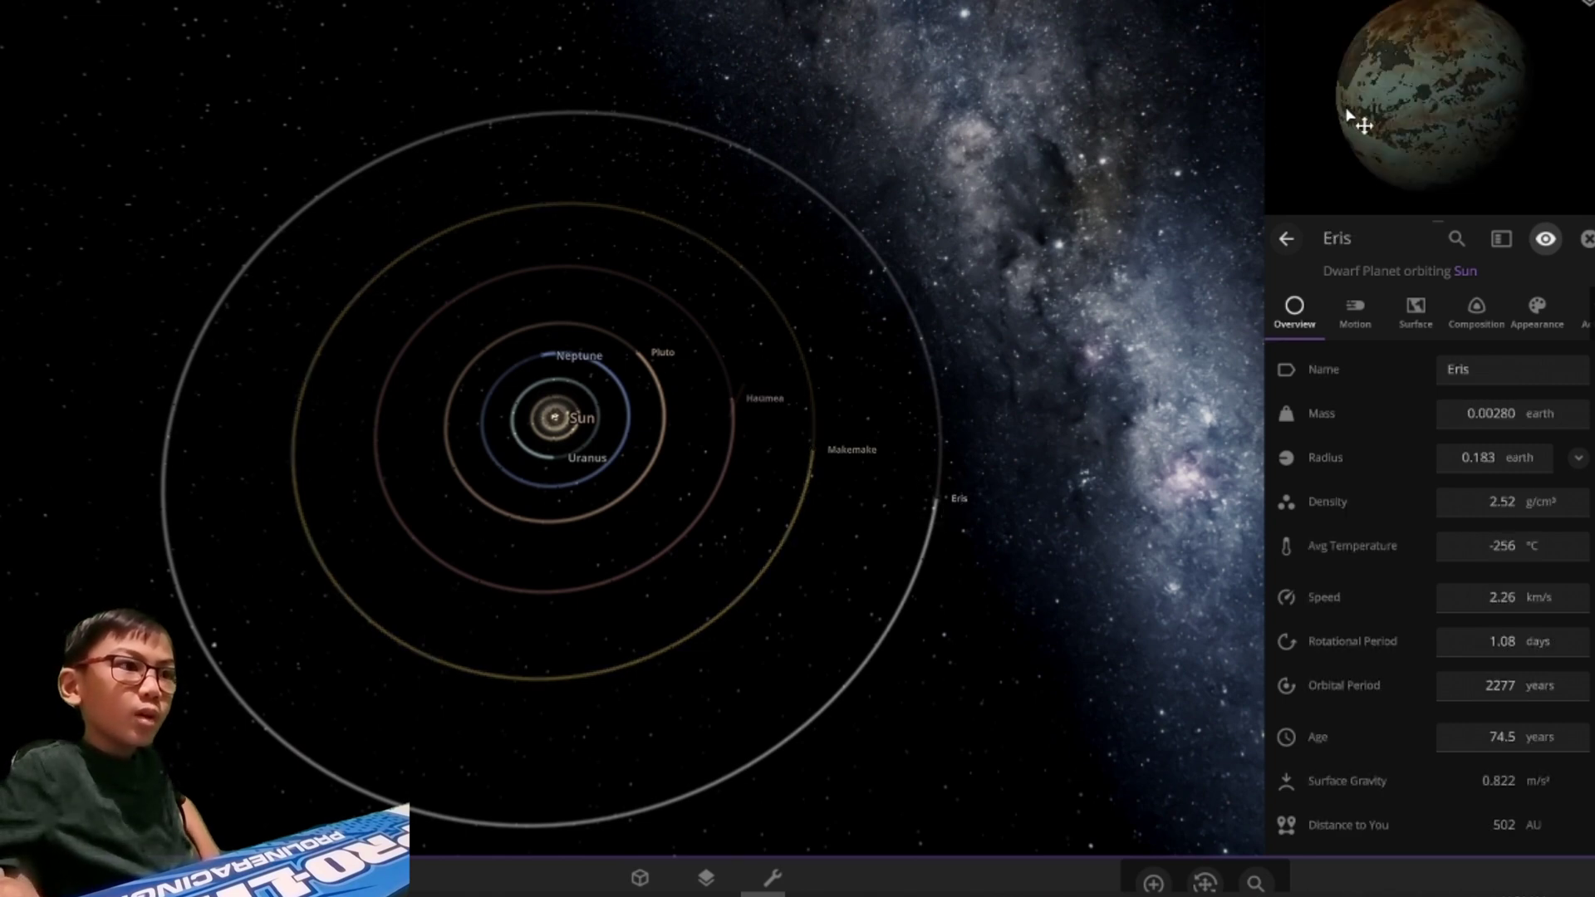
pyautogui.moveTo(1518, 89); pyautogui.dragTo(1583, 136)
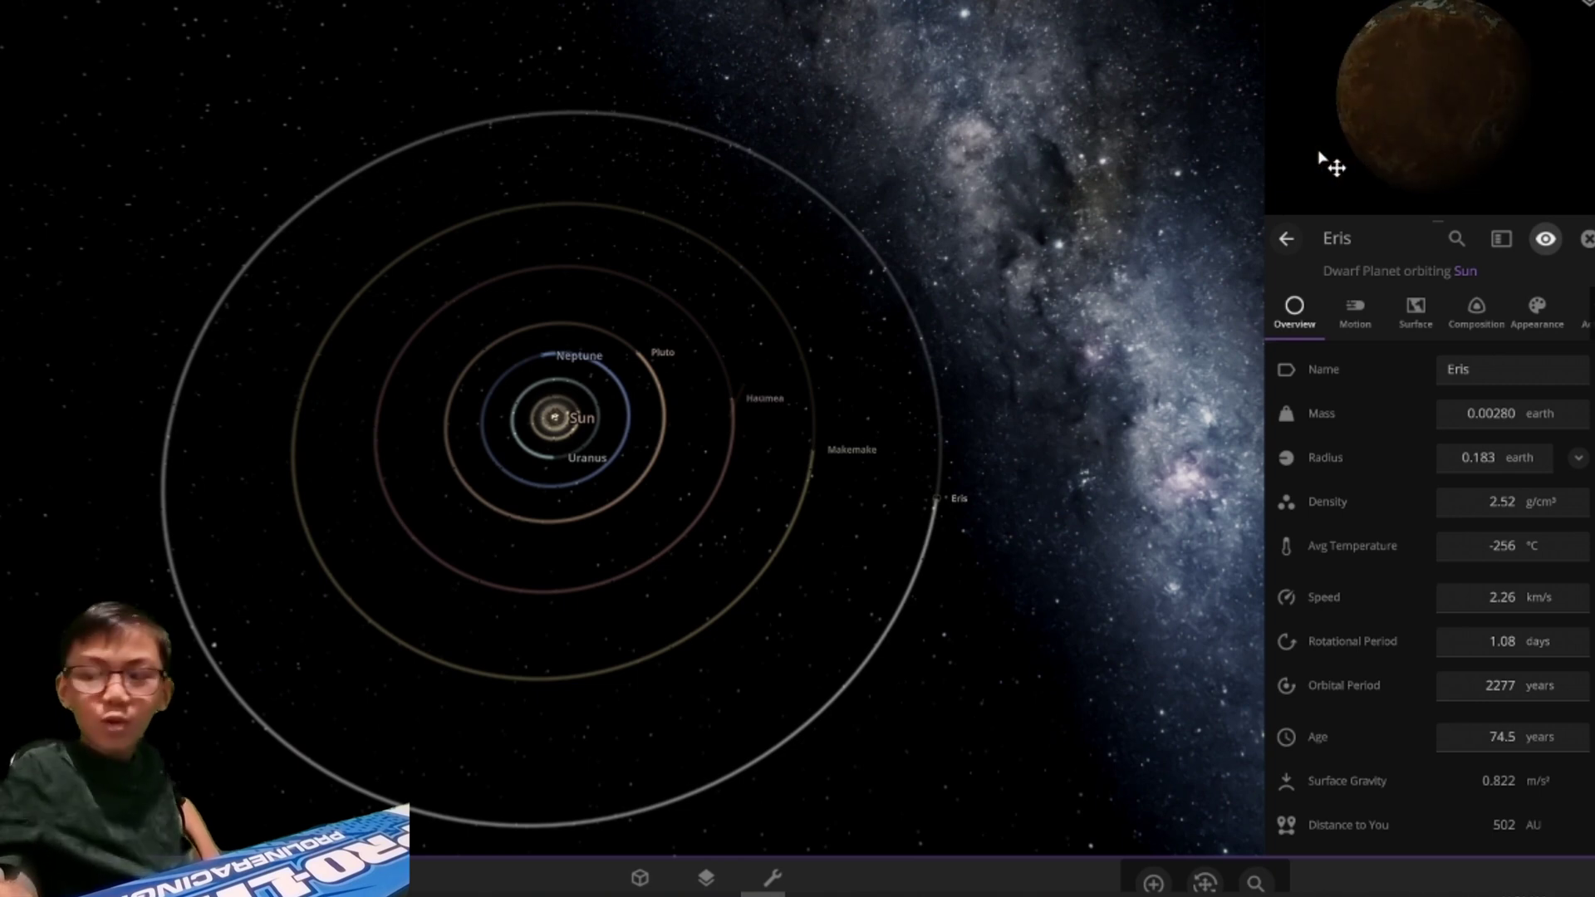
pyautogui.scroll(-3, 1162, 402)
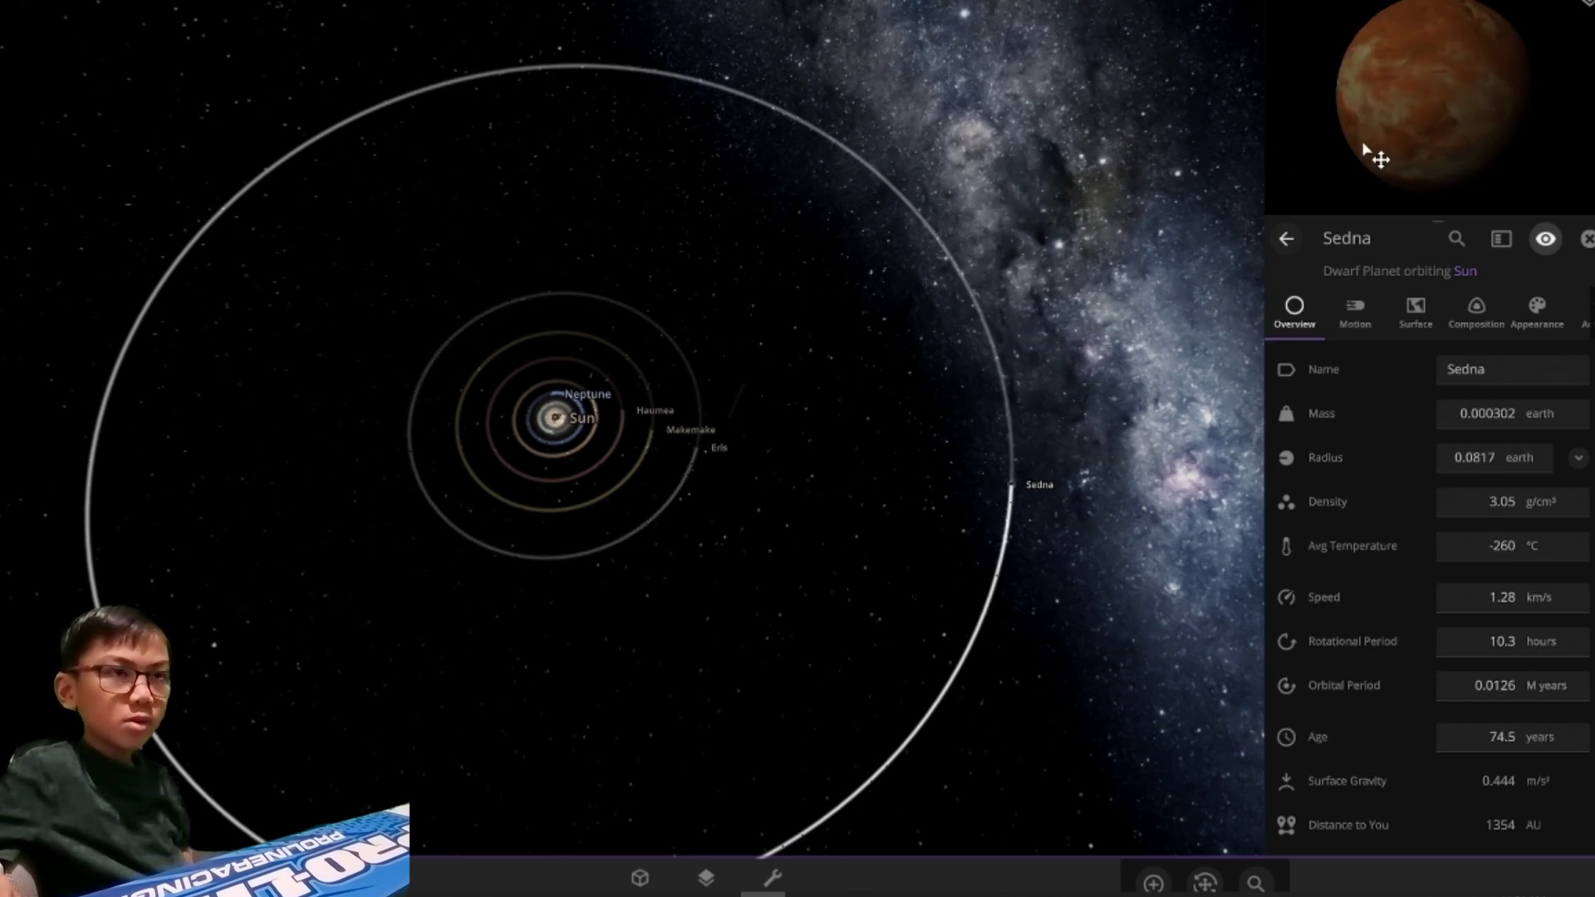
pyautogui.moveTo(1373, 155)
pyautogui.mouseDown()
pyautogui.moveTo(1421, 101)
pyautogui.moveTo(1384, 124)
pyautogui.mouseUp()
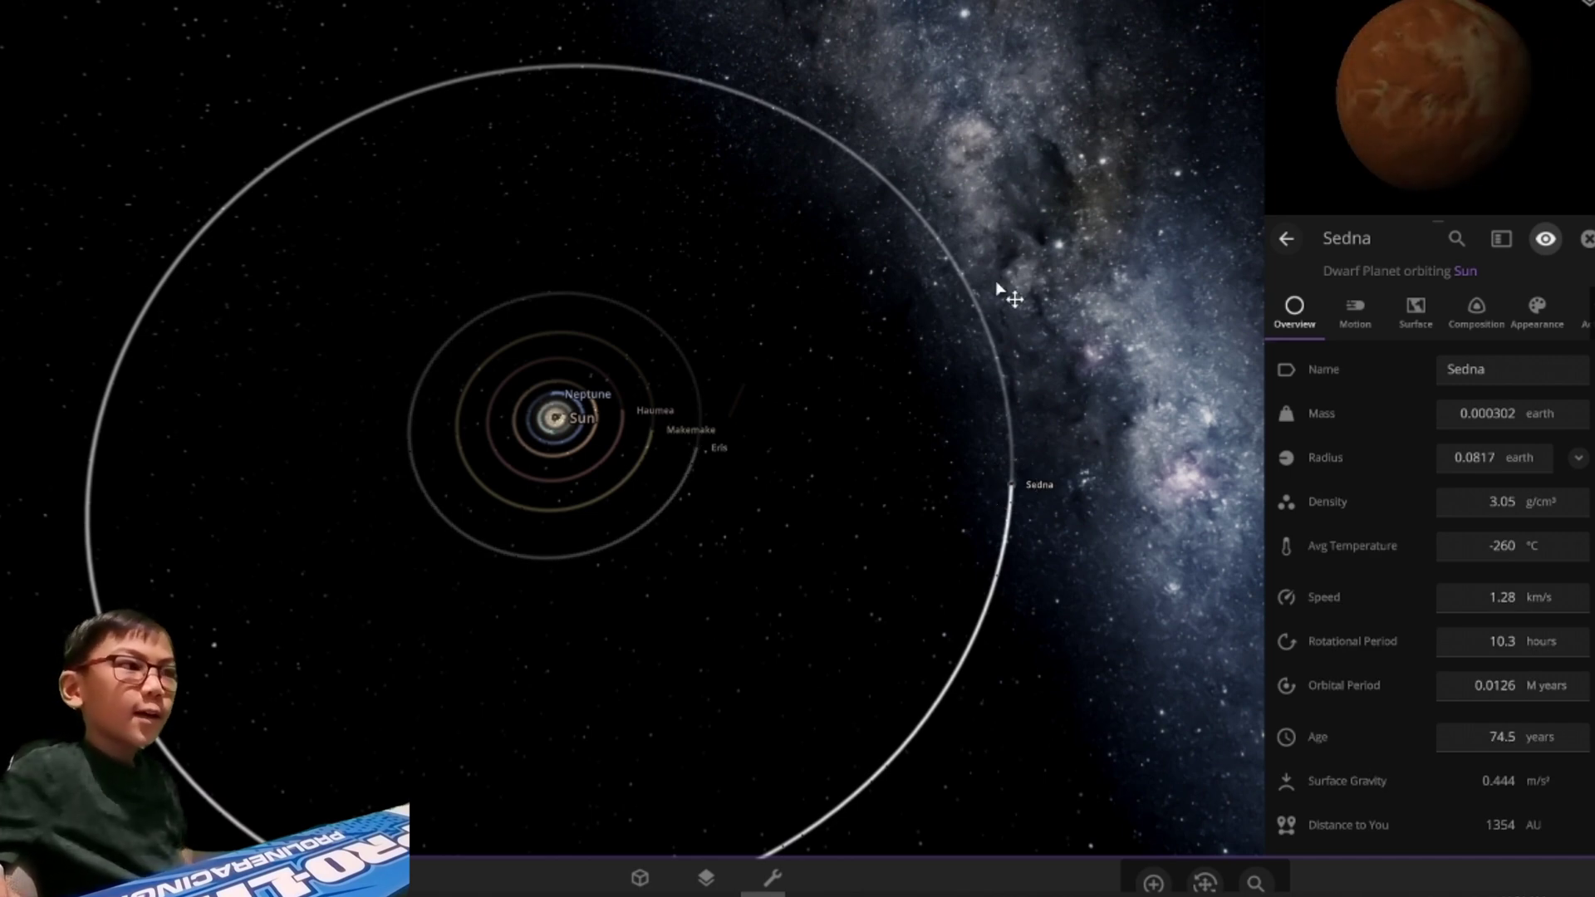
pyautogui.scroll(3, 612, 612)
pyautogui.scroll(3, 612, 611)
pyautogui.scroll(3, 613, 612)
pyautogui.scroll(5, 612, 612)
pyautogui.scroll(2, 612, 613)
pyautogui.scroll(-5, 598, 499)
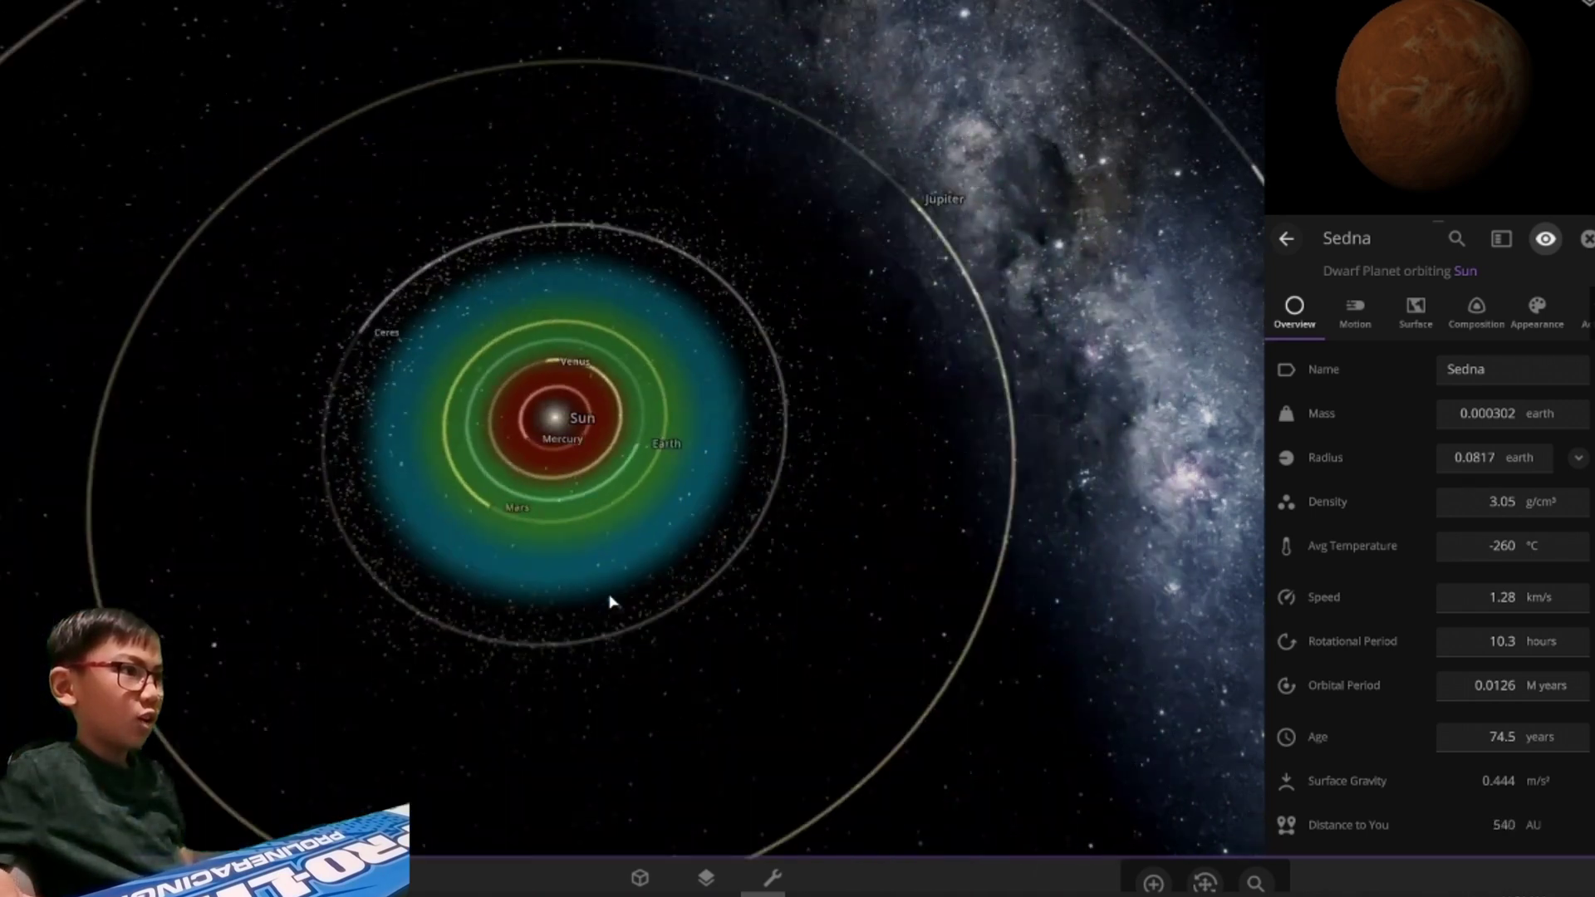
pyautogui.scroll(-2, 586, 476)
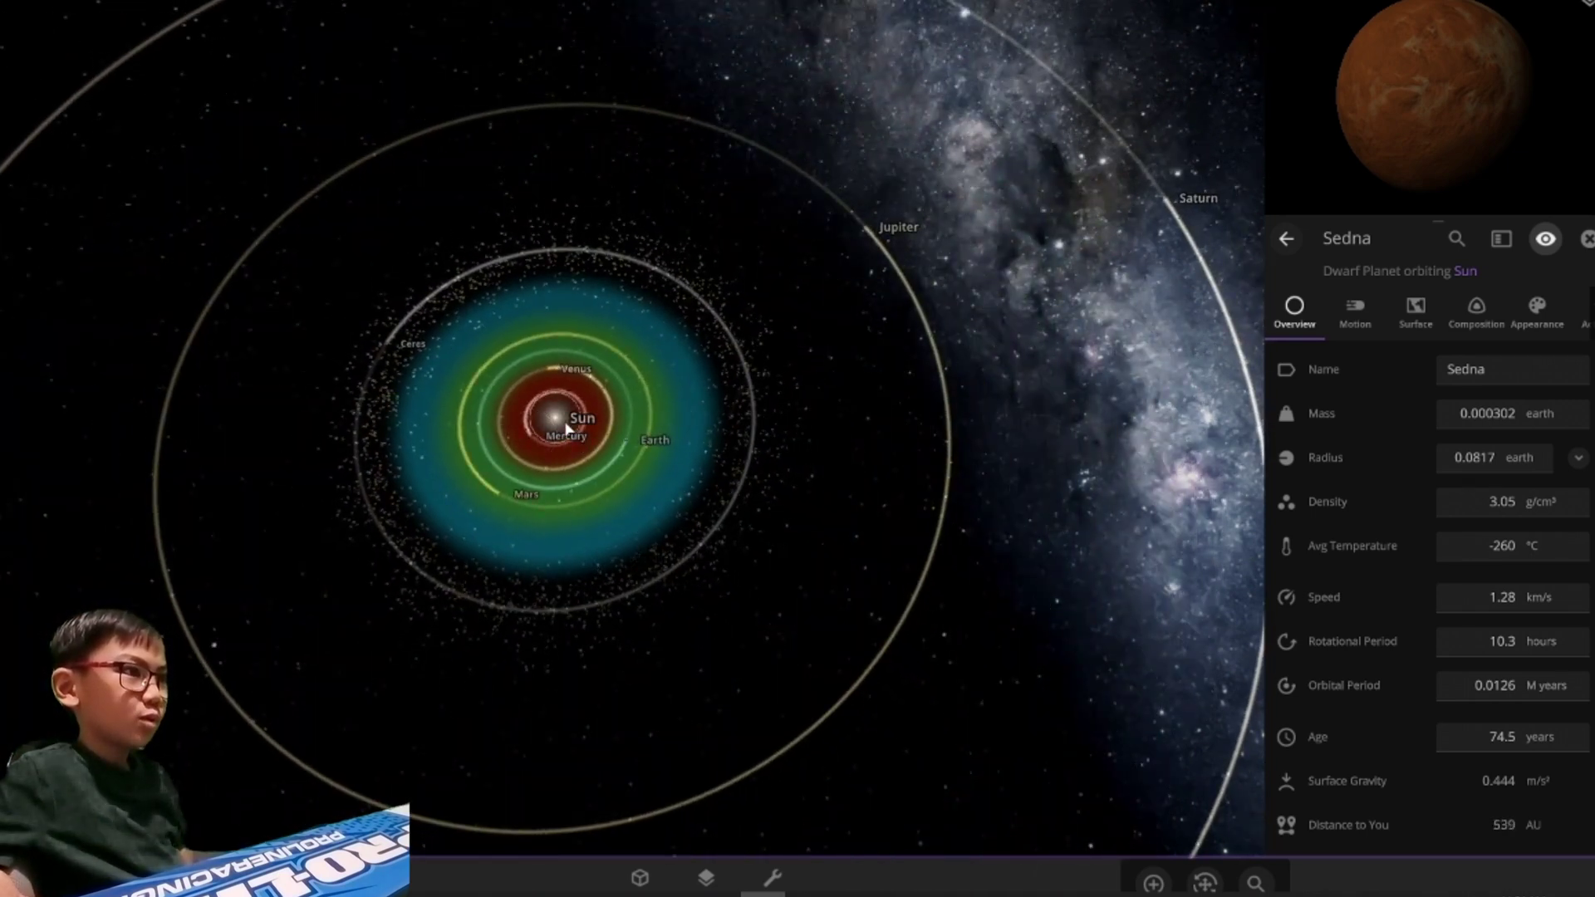
# Step: Select the Sun and expand its Surface Temperature property in the Overview panel
pyautogui.click(573, 430)
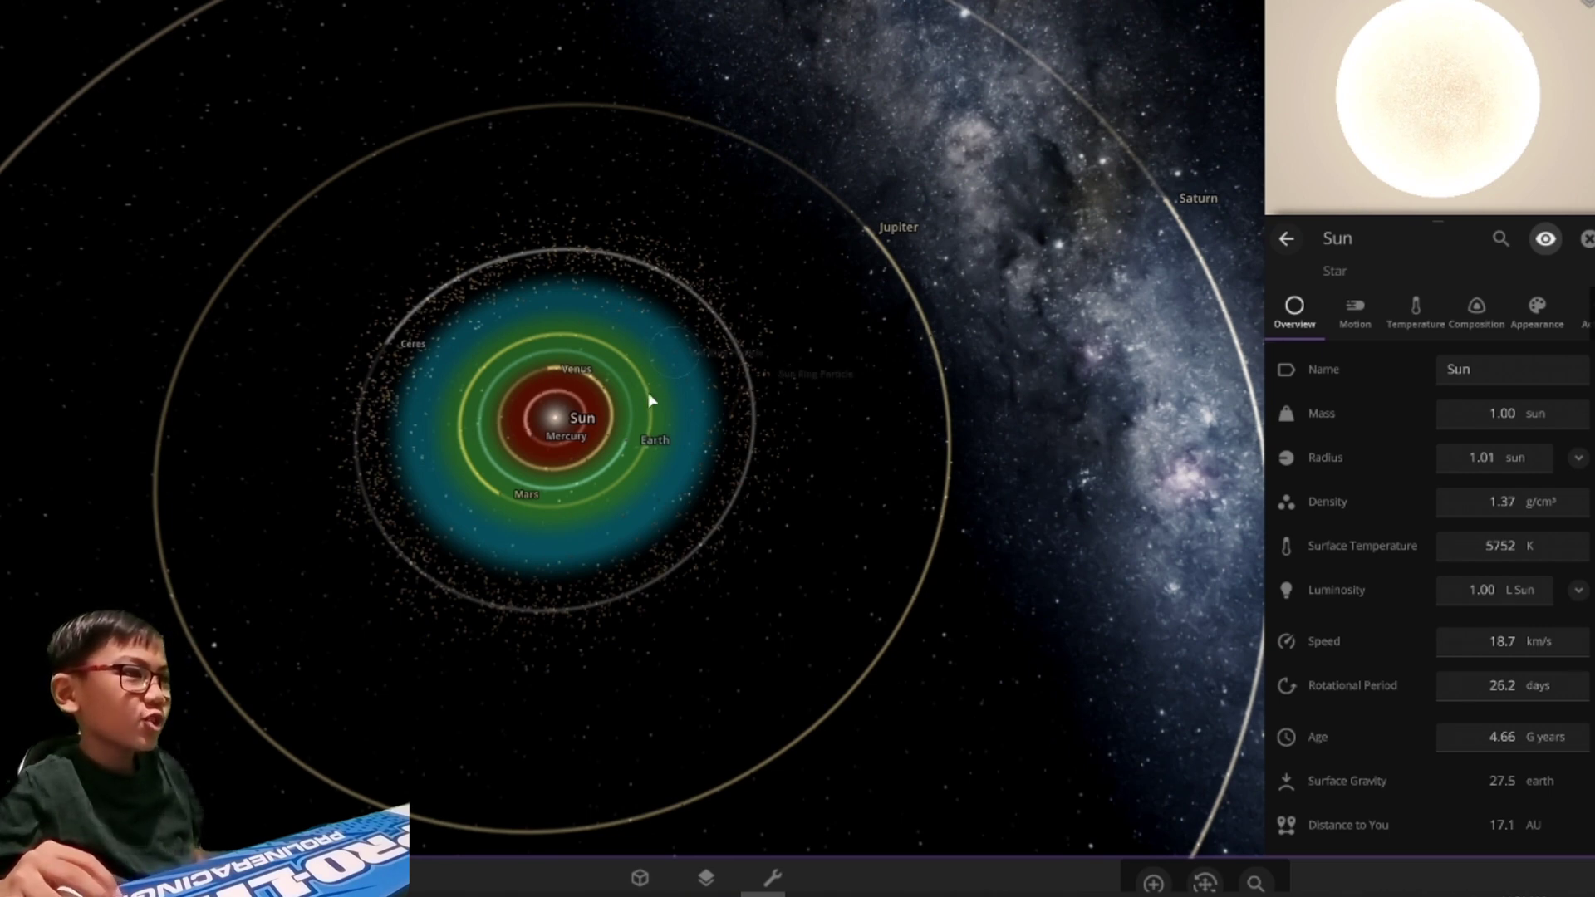
pyautogui.click(620, 462)
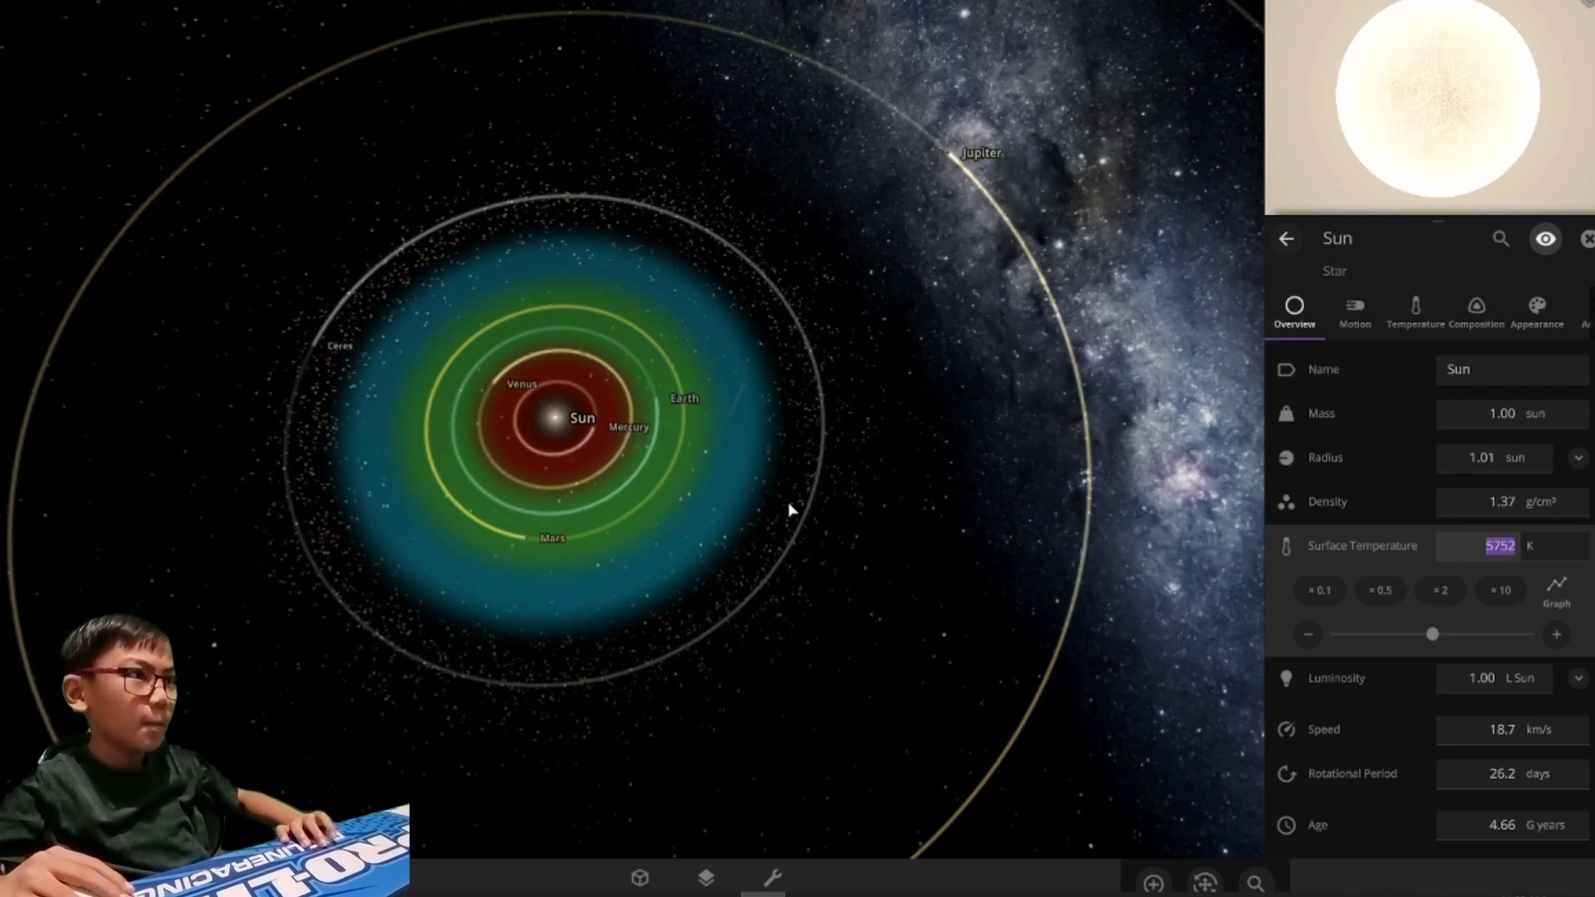
# Step: Select Mercury, orbit the camera to its sunlit cratered face and close the details panel
pyautogui.click(595, 440)
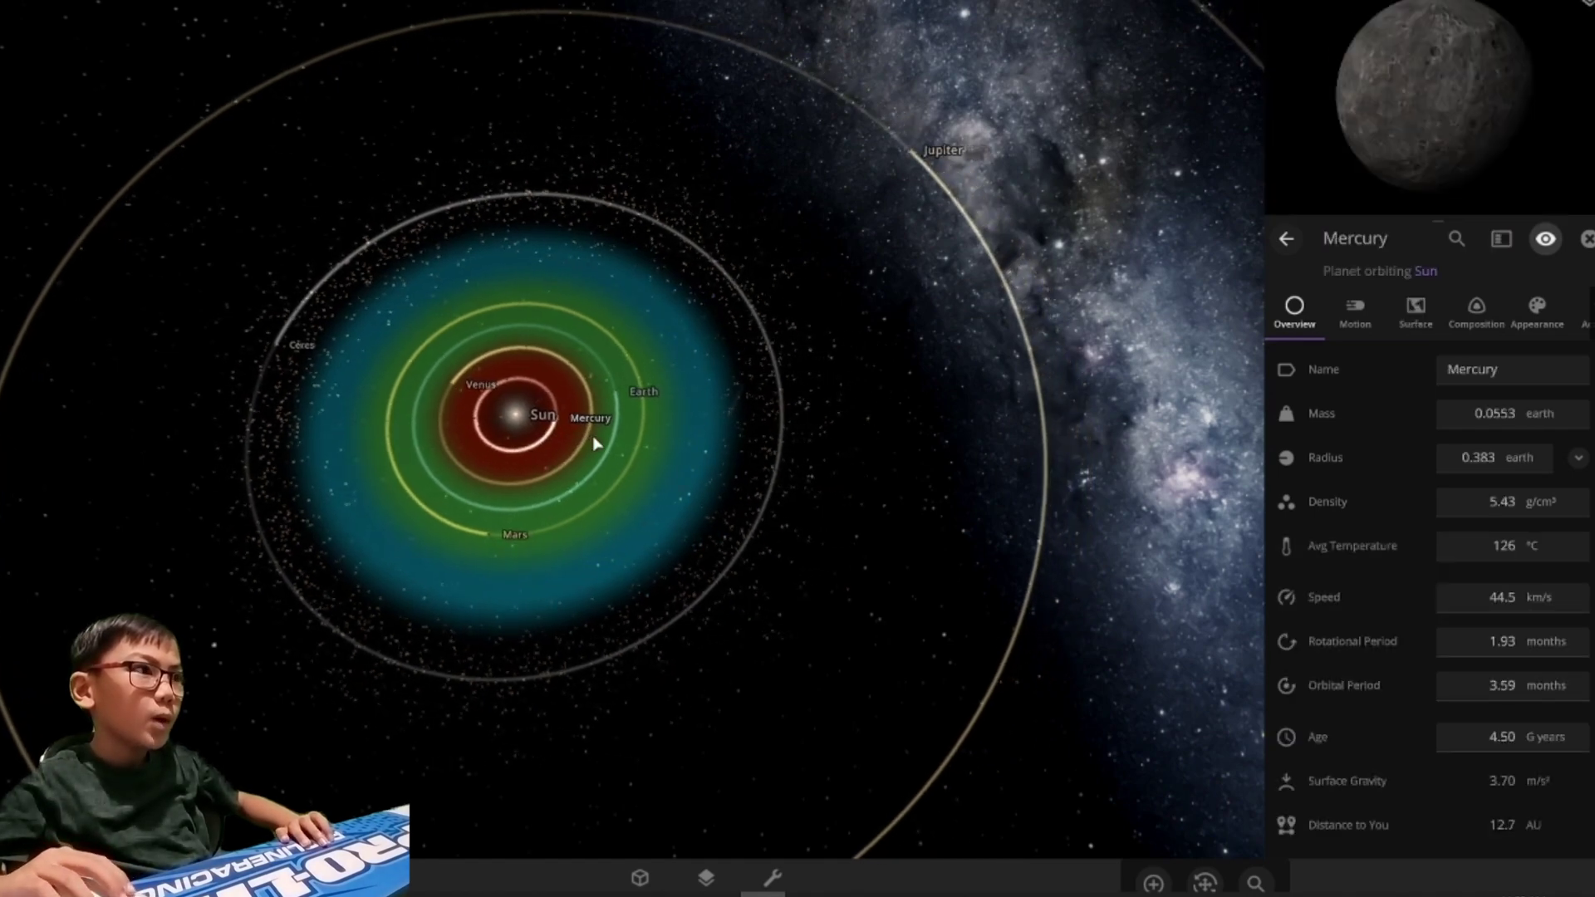
pyautogui.scroll(5, 595, 441)
pyautogui.scroll(5, 595, 439)
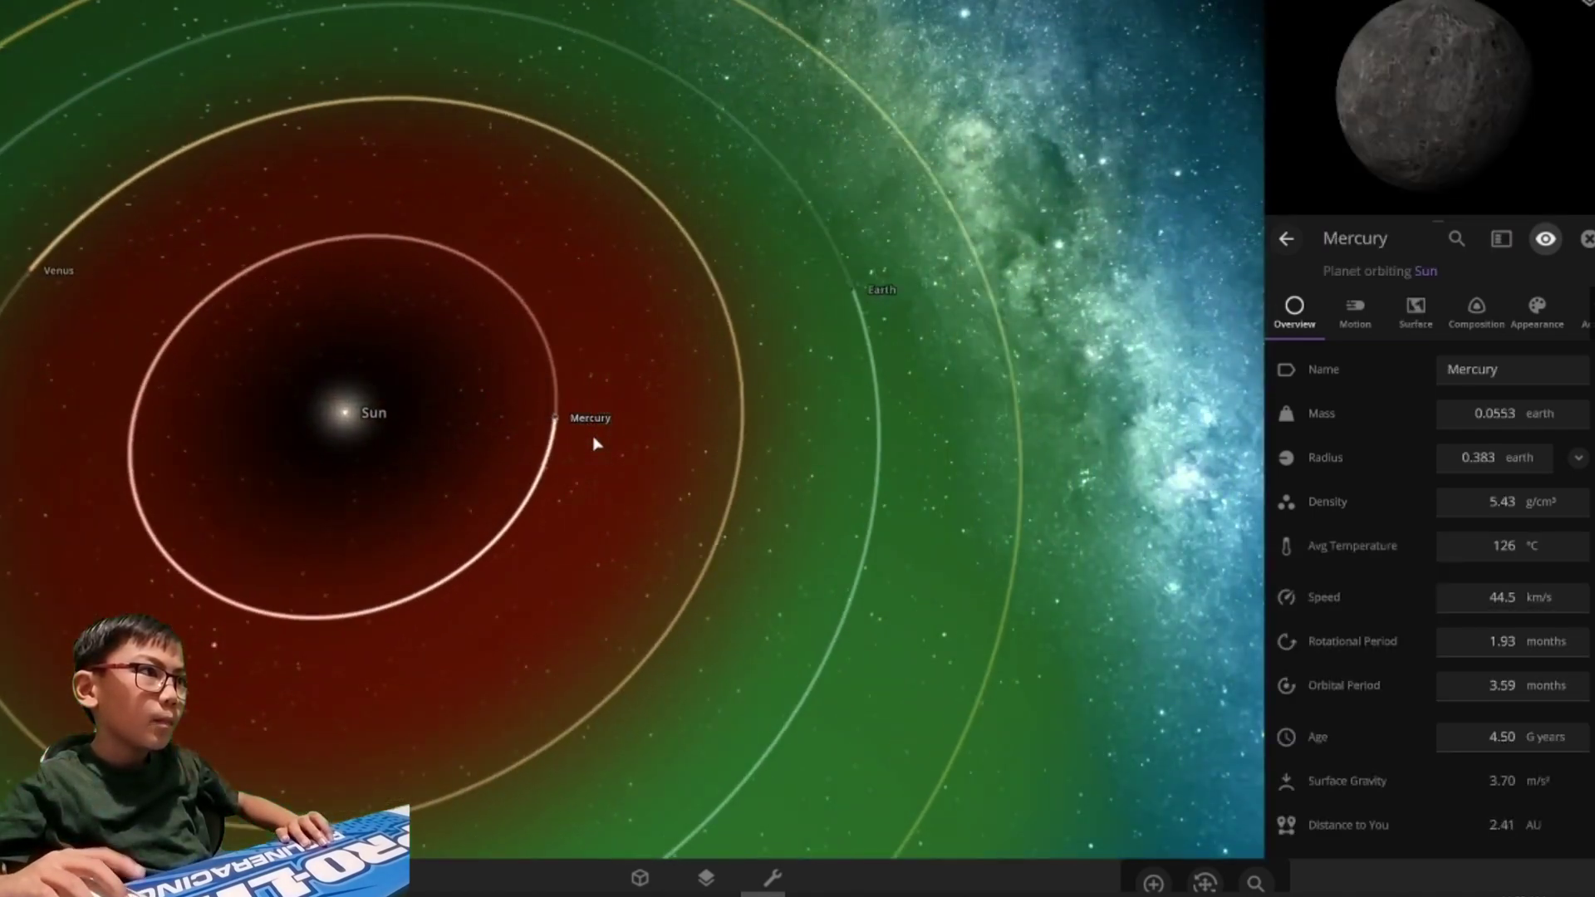
pyautogui.scroll(5, 595, 440)
pyautogui.scroll(5, 595, 440)
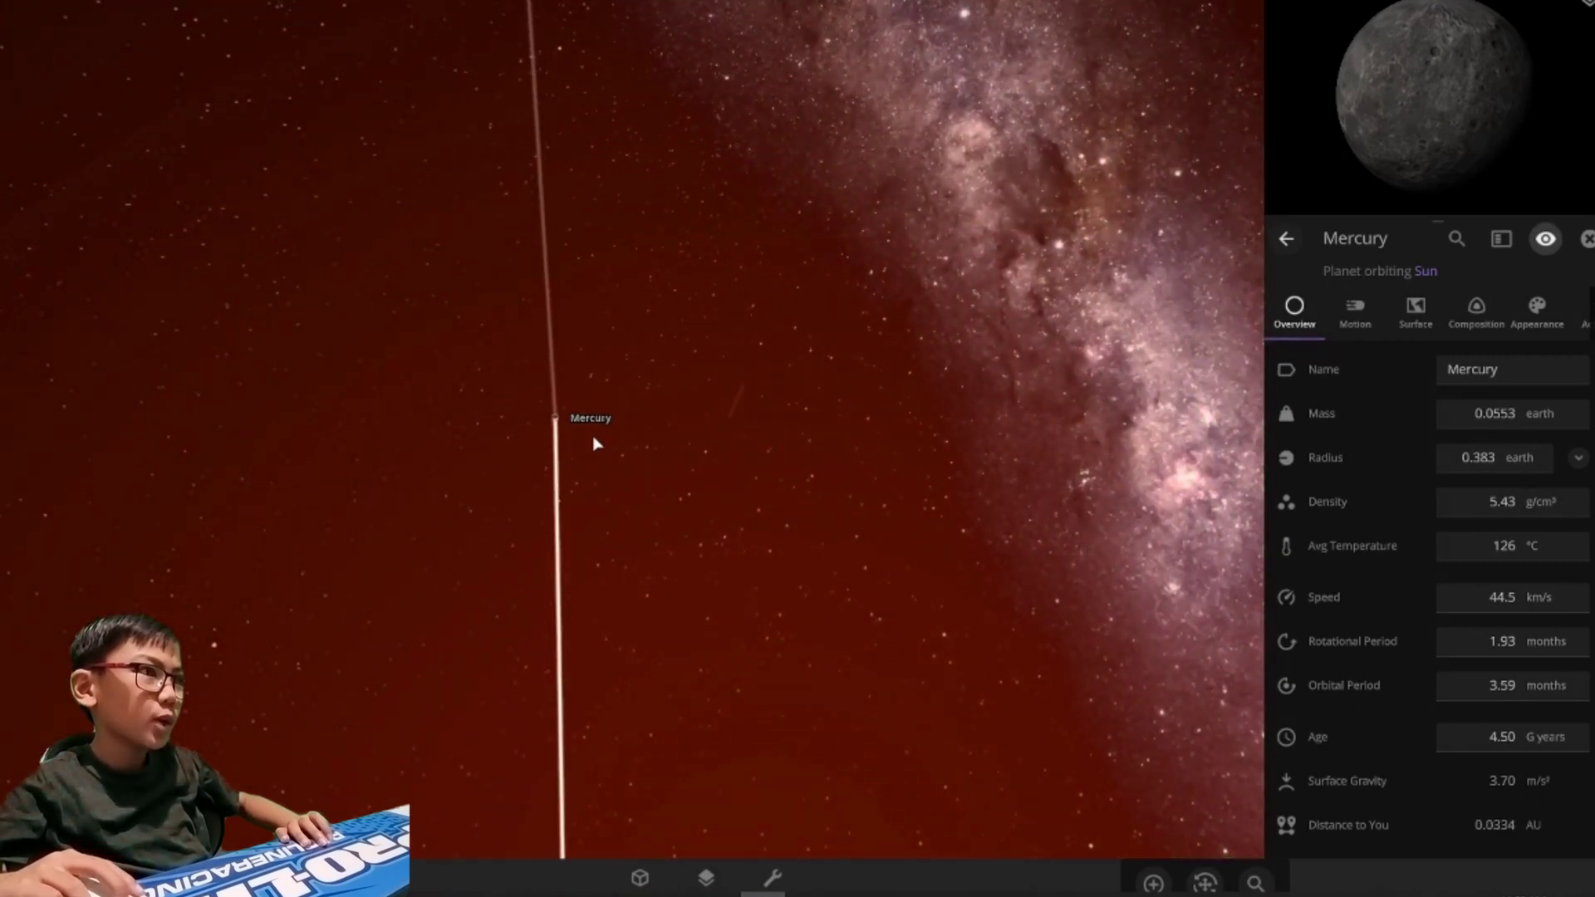
pyautogui.scroll(5, 595, 441)
pyautogui.scroll(3, 595, 440)
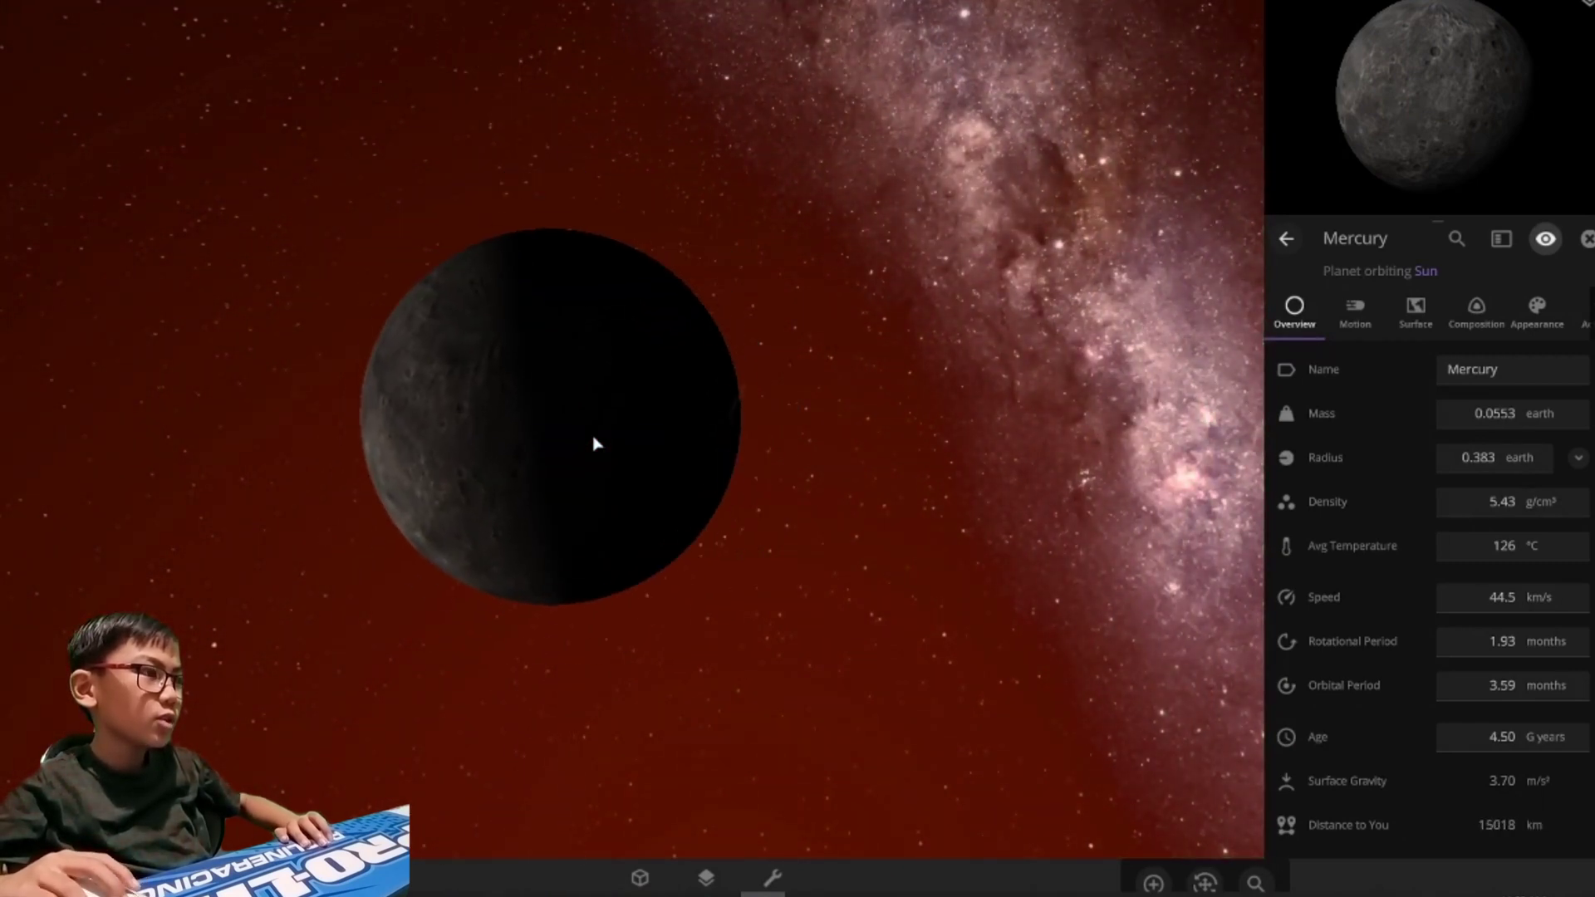
pyautogui.moveTo(772, 577); pyautogui.dragTo(958, 482)
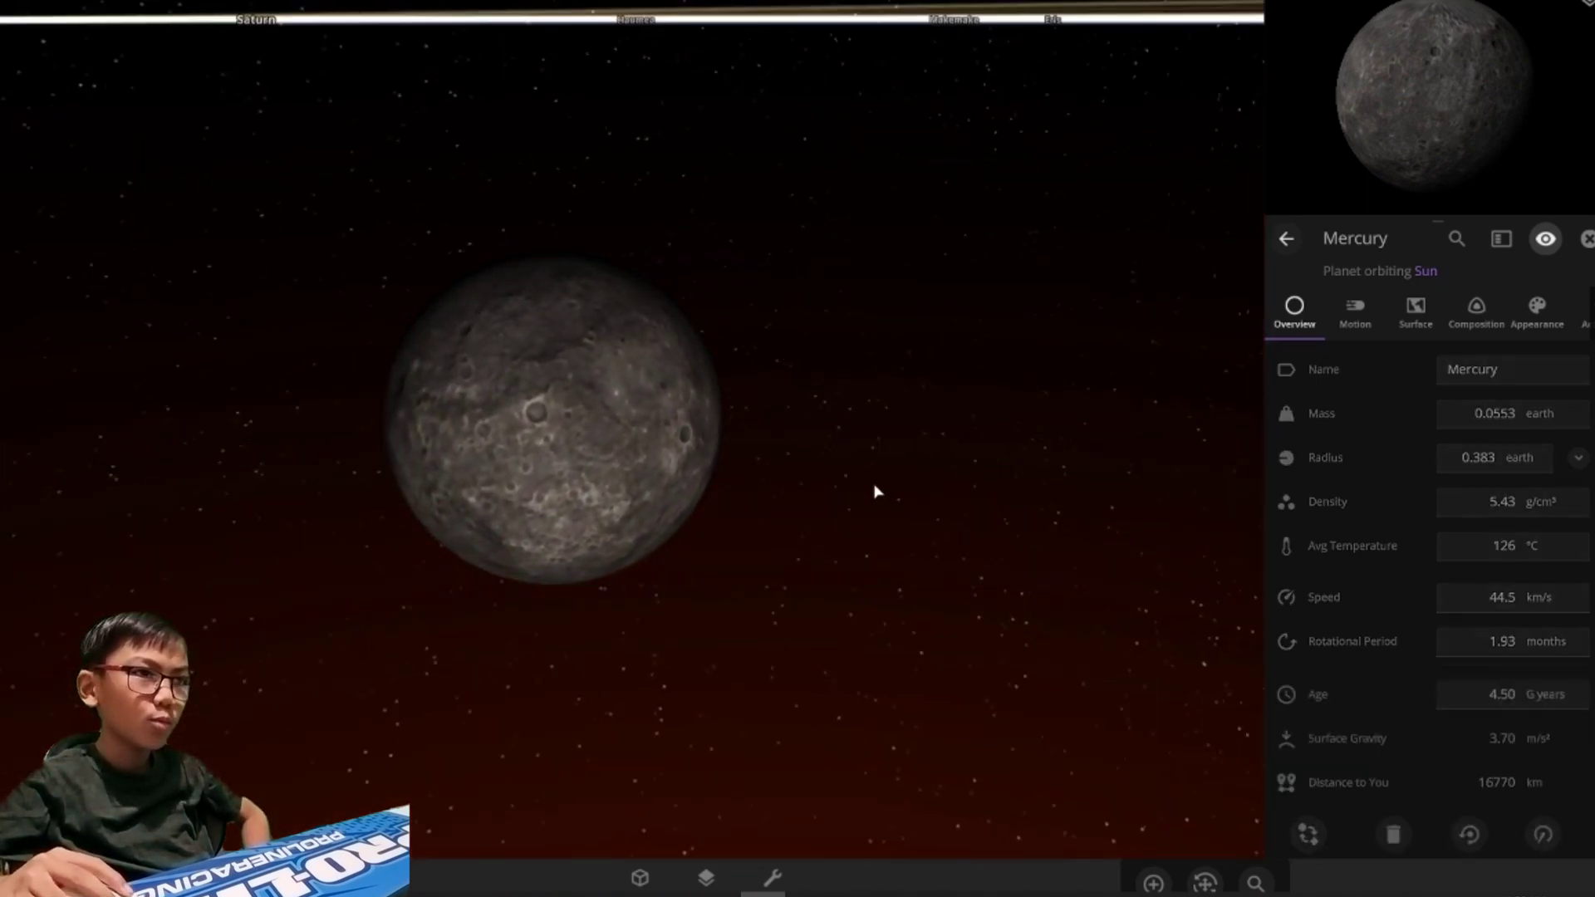
pyautogui.click(958, 481)
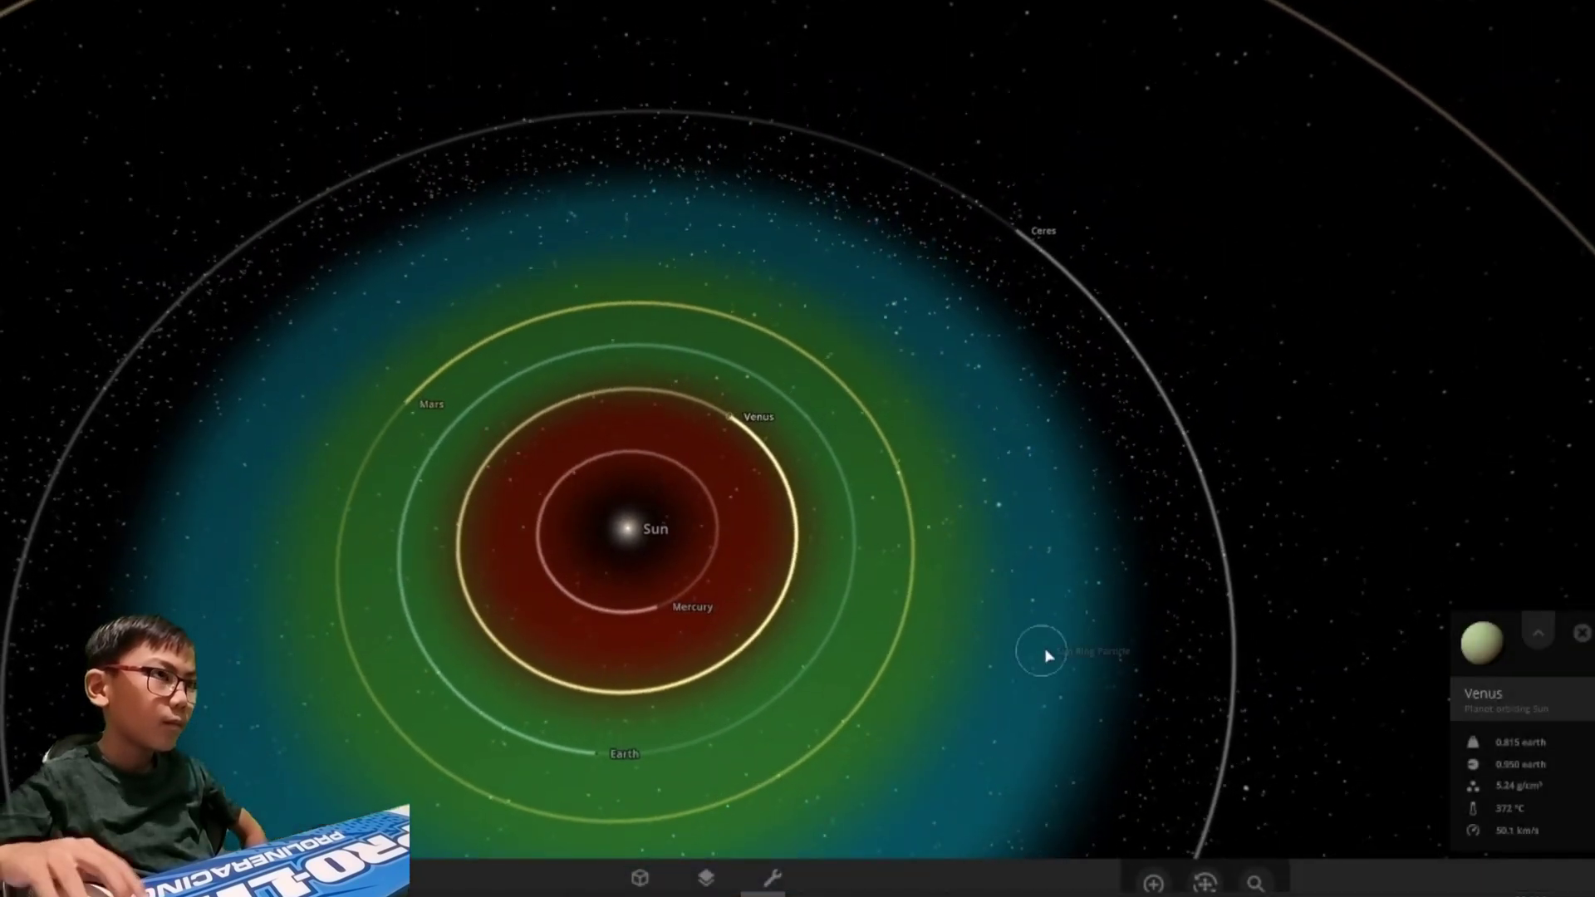
pyautogui.scroll(10, 1047, 560)
pyautogui.scroll(8, 1047, 655)
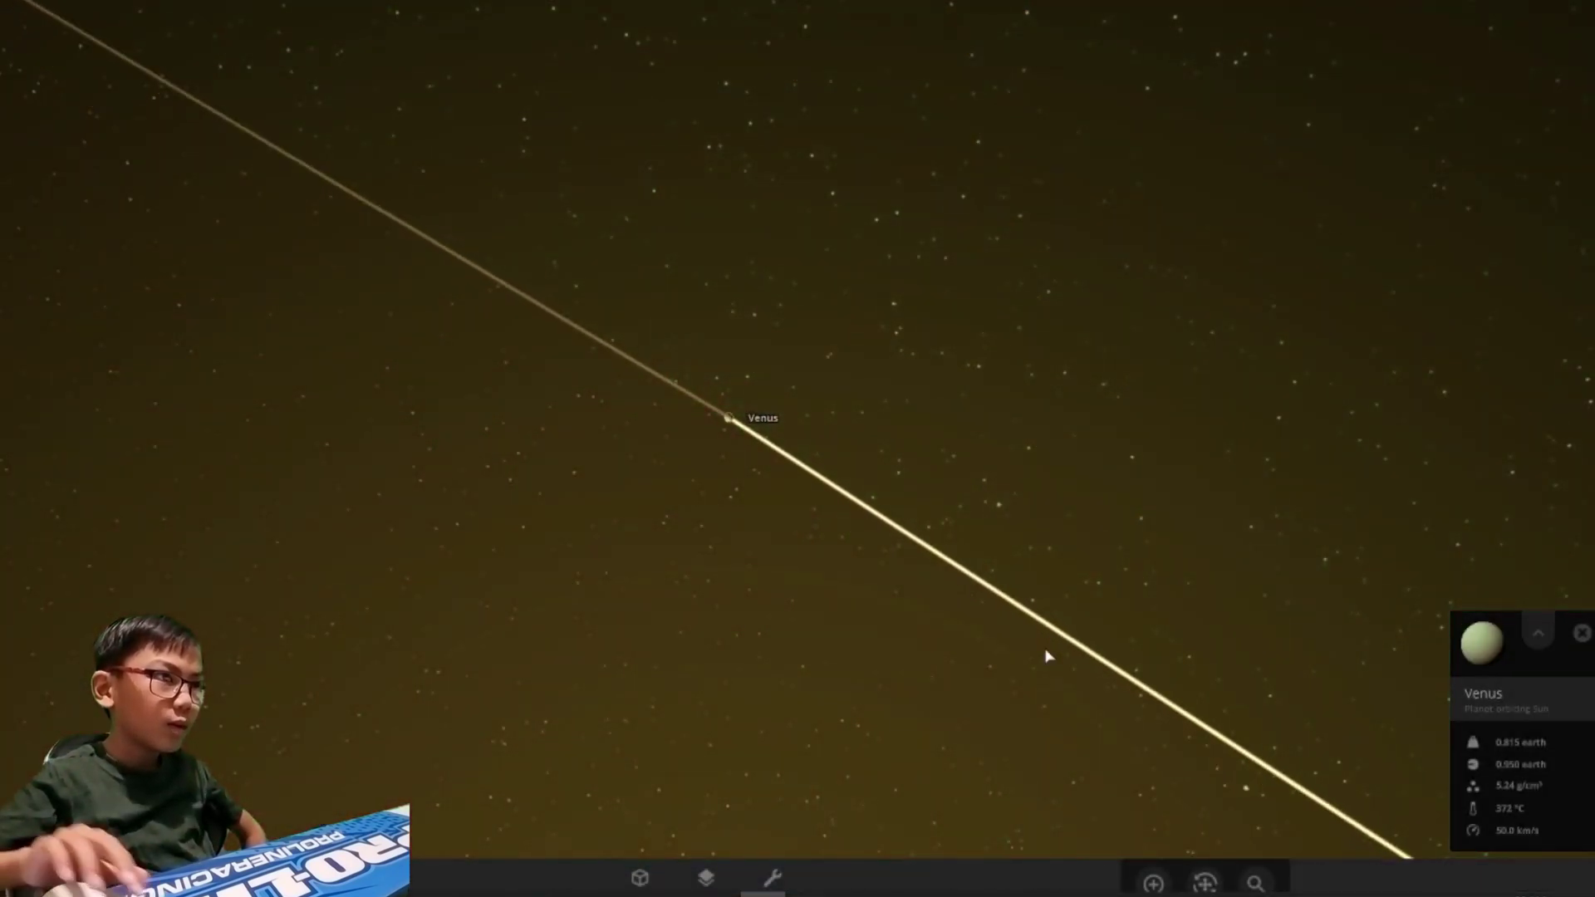
pyautogui.scroll(8, 1047, 656)
pyautogui.scroll(6, 1047, 656)
pyautogui.scroll(6, 1047, 656)
pyautogui.scroll(4, 985, 586)
# Step: Orbit around Venus's lit side, then tilt to view the inner orbits from above
pyautogui.moveTo(931, 520)
pyautogui.mouseDown()
pyautogui.moveTo(1246, 421)
pyautogui.moveTo(1471, 430)
pyautogui.moveTo(1250, 288)
pyautogui.moveTo(748, 245)
pyautogui.mouseUp()
pyautogui.scroll(-8, 772, 366)
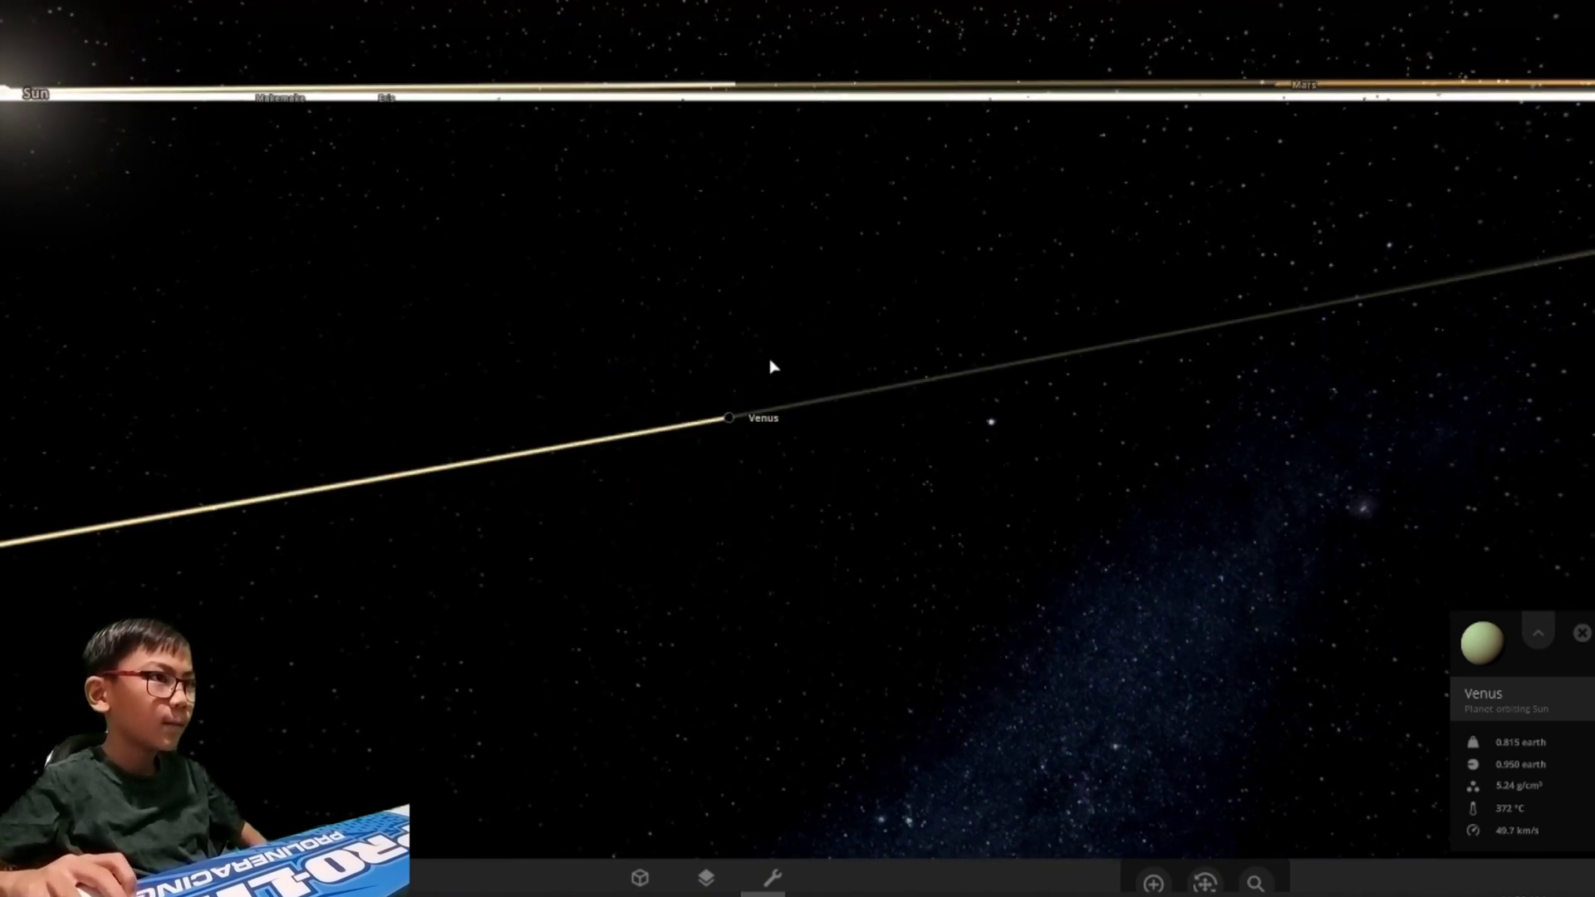
pyautogui.scroll(-5, 771, 367)
pyautogui.scroll(-5, 771, 366)
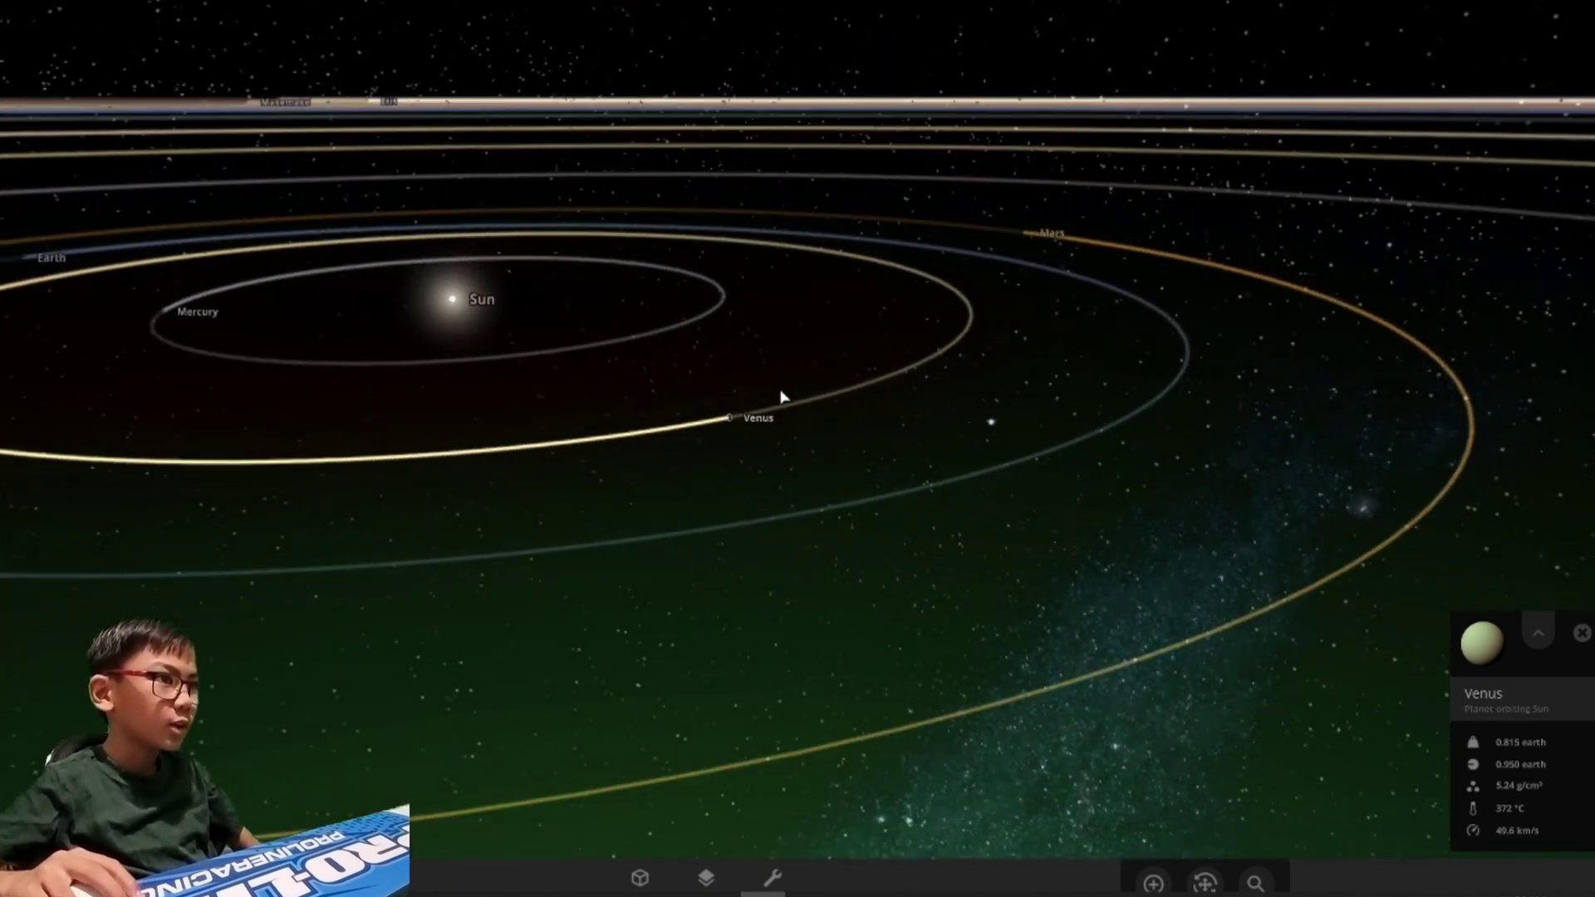
pyautogui.moveTo(956, 499); pyautogui.dragTo(991, 502)
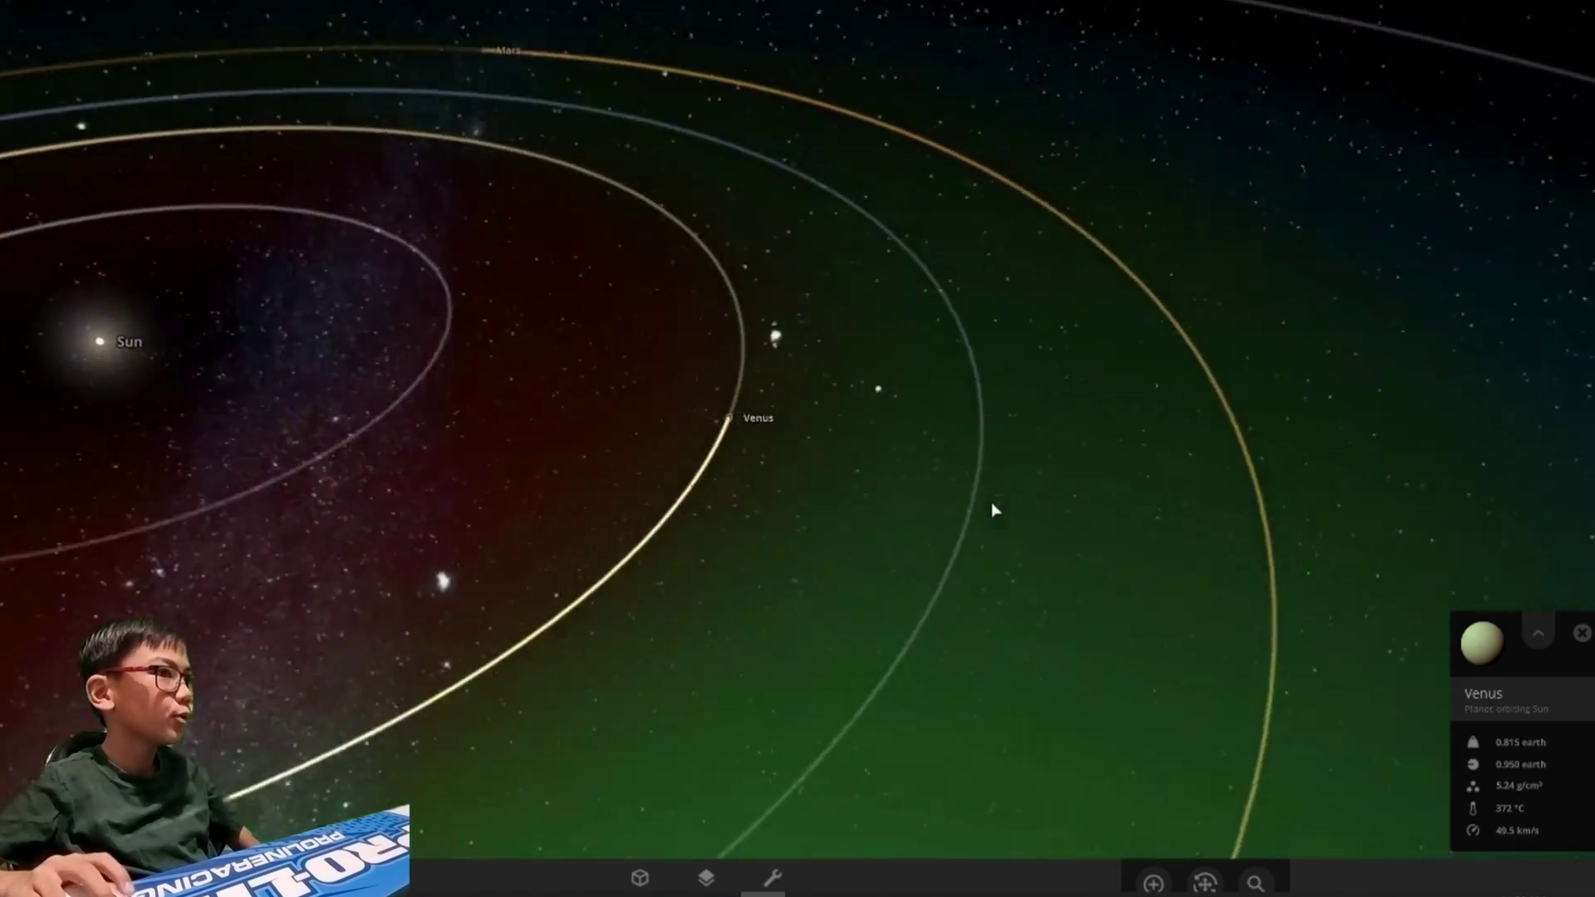
pyautogui.scroll(-5, 772, 366)
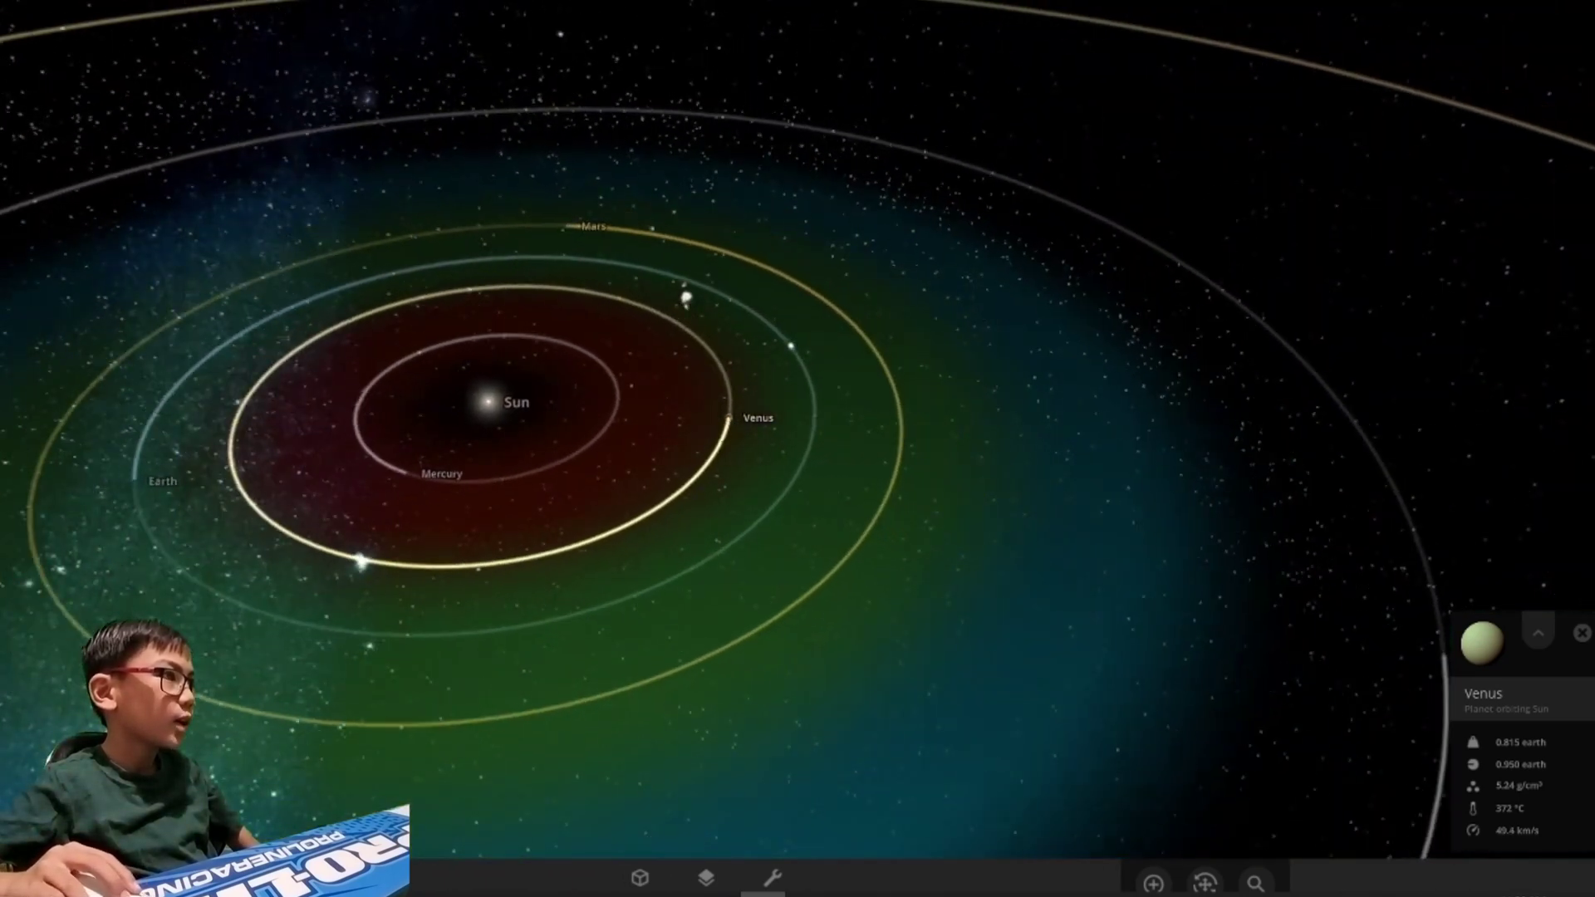
# Step: Fly in to Earth, orbit to its day side, then tilt back to a top-down system view
pyautogui.click(161, 471)
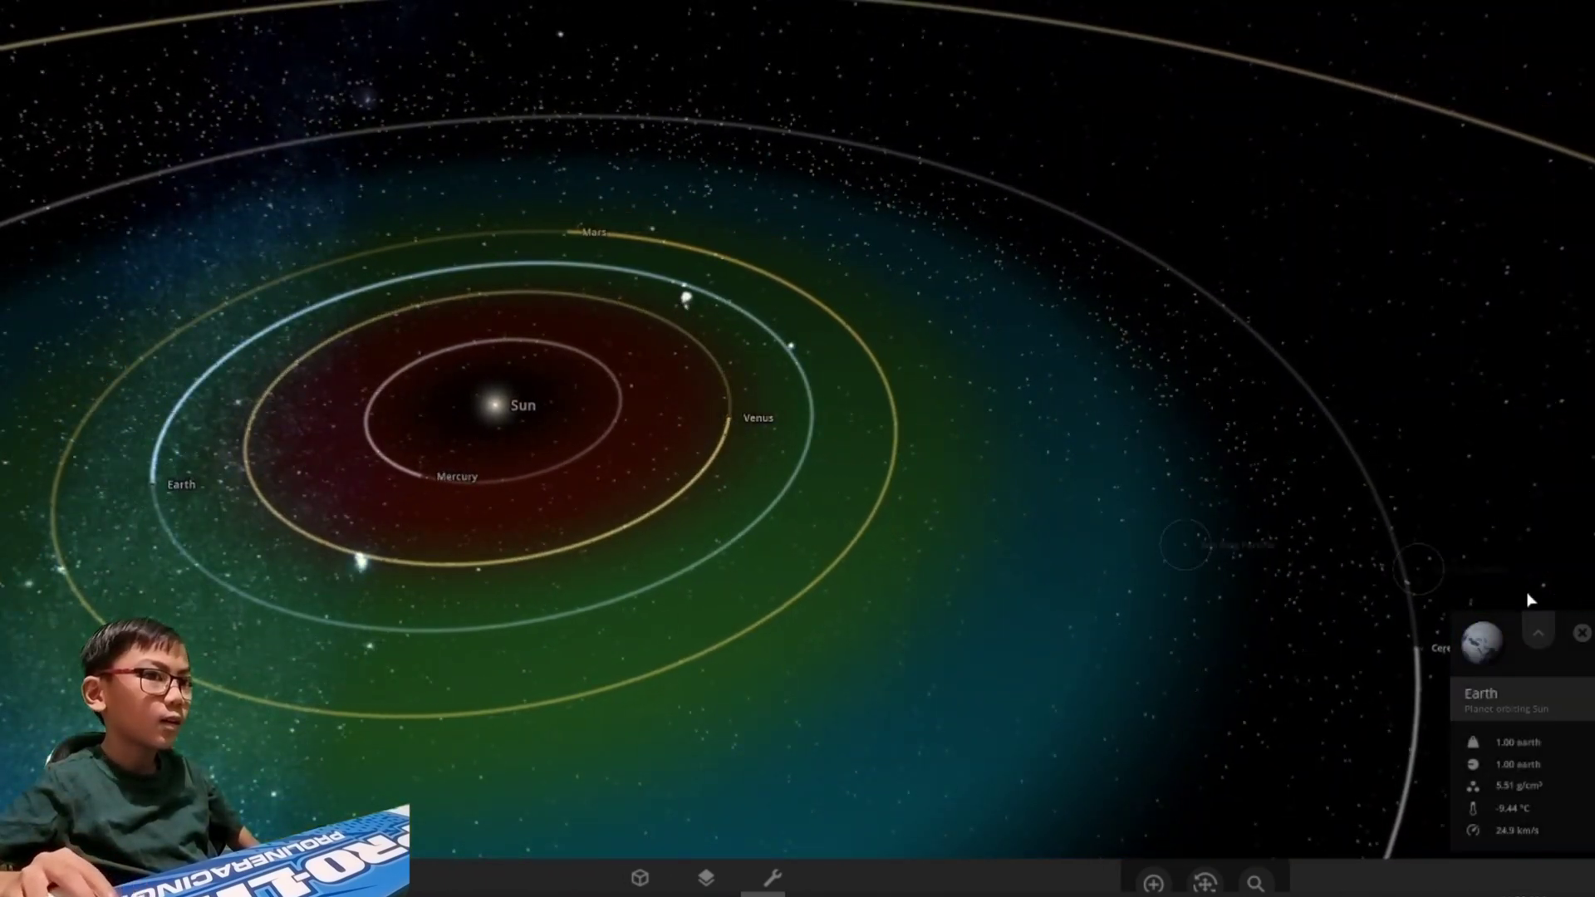
pyautogui.doubleClick(149, 499)
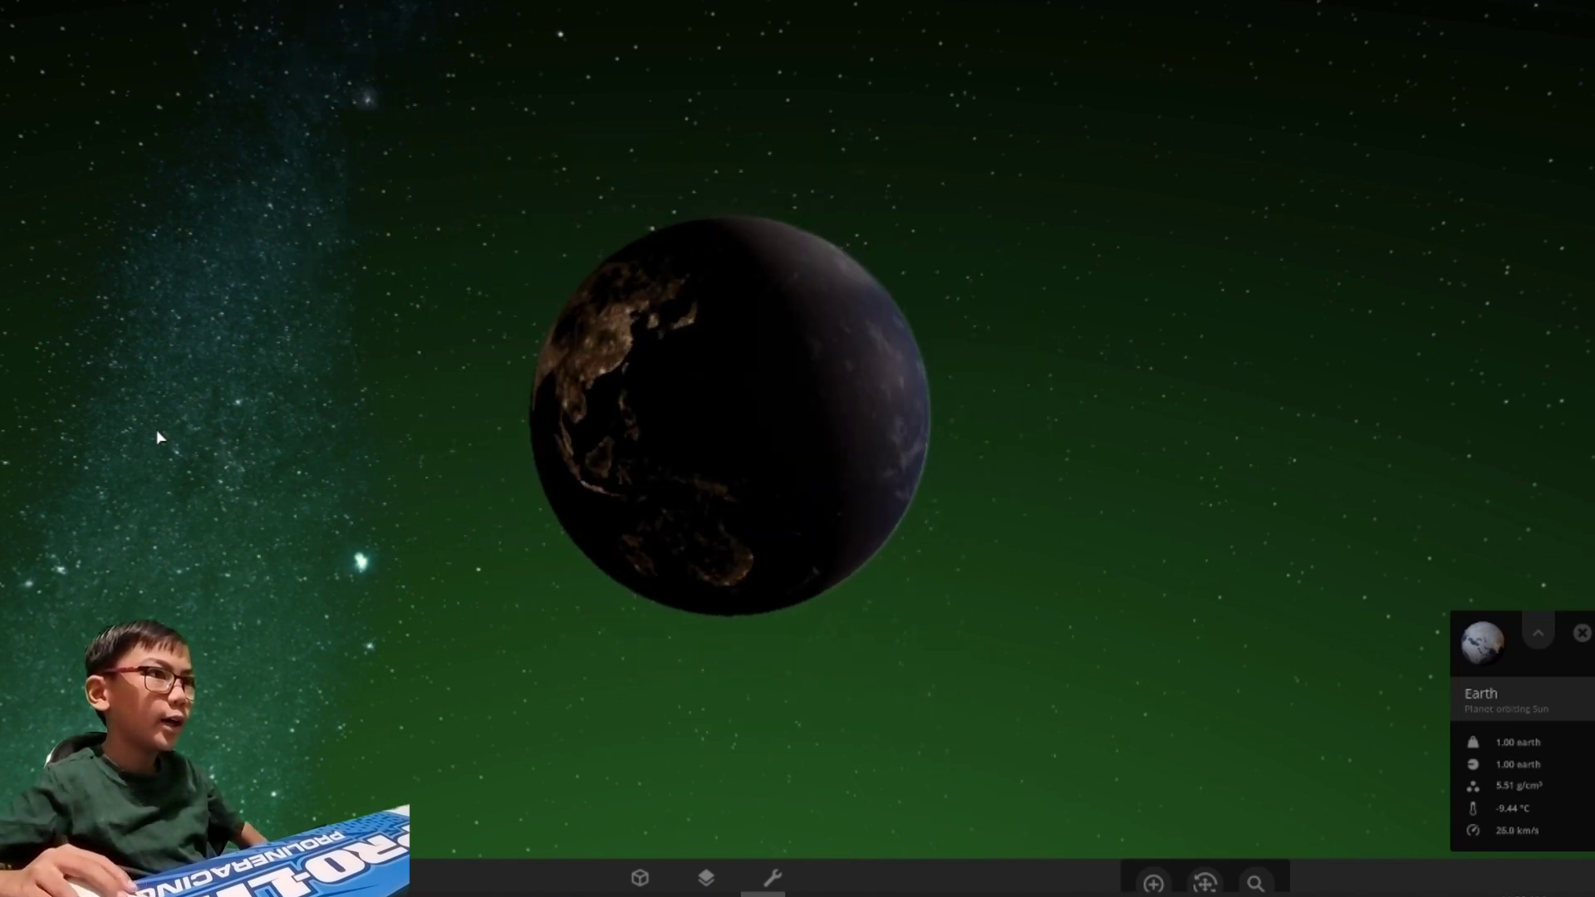
pyautogui.moveTo(623, 559)
pyautogui.mouseDown()
pyautogui.moveTo(152, 394)
pyautogui.moveTo(1023, 662)
pyautogui.moveTo(759, 513)
pyautogui.moveTo(866, 634)
pyautogui.moveTo(1211, 667)
pyautogui.moveTo(855, 542)
pyautogui.moveTo(1433, 720)
pyautogui.mouseUp()
pyautogui.scroll(-10, 1346, 647)
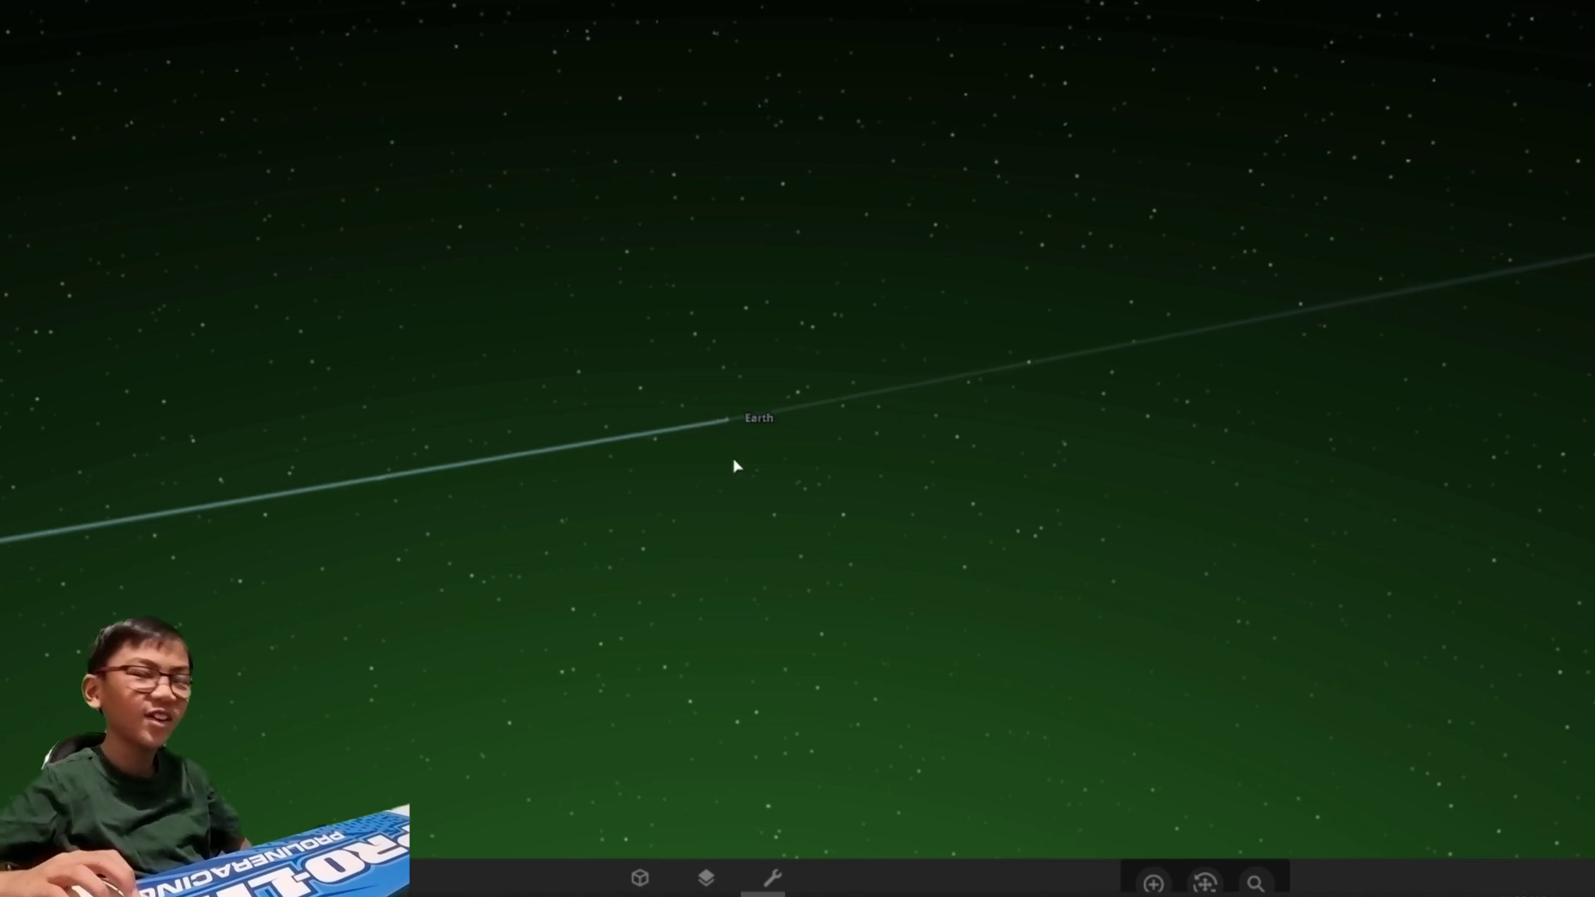
pyautogui.scroll(-5, 733, 465)
pyautogui.scroll(-5, 749, 474)
pyautogui.scroll(-3, 641, 556)
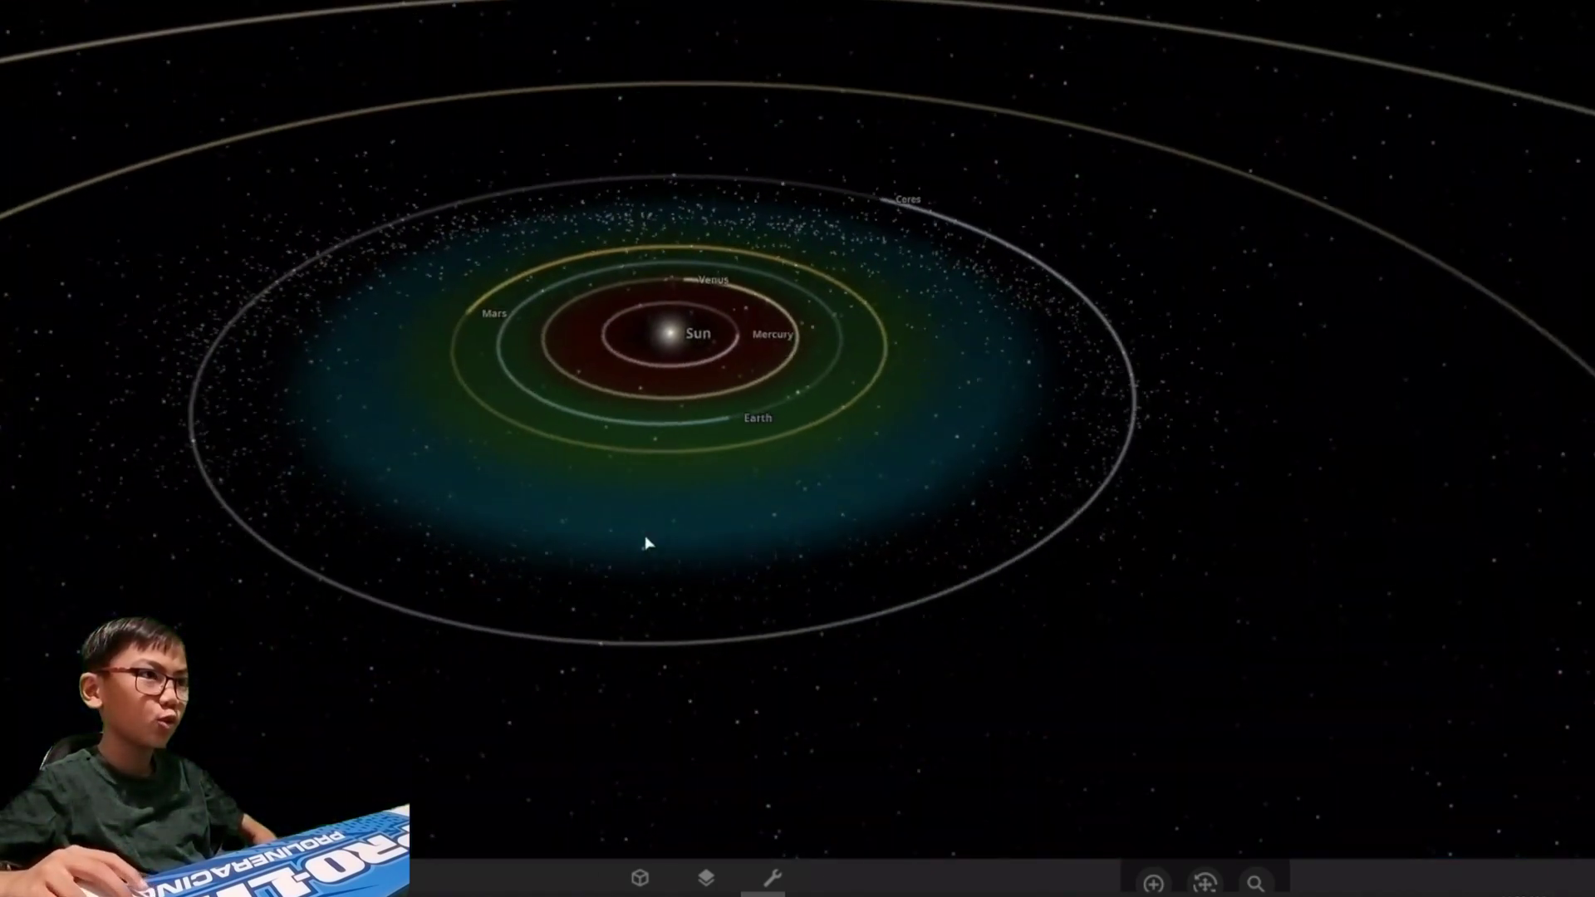
pyautogui.moveTo(598, 648)
pyautogui.mouseDown()
pyautogui.moveTo(749, 698)
pyautogui.moveTo(760, 761)
pyautogui.moveTo(677, 681)
pyautogui.mouseUp()
pyautogui.scroll(-5, 674, 676)
pyautogui.scroll(-3, 637, 499)
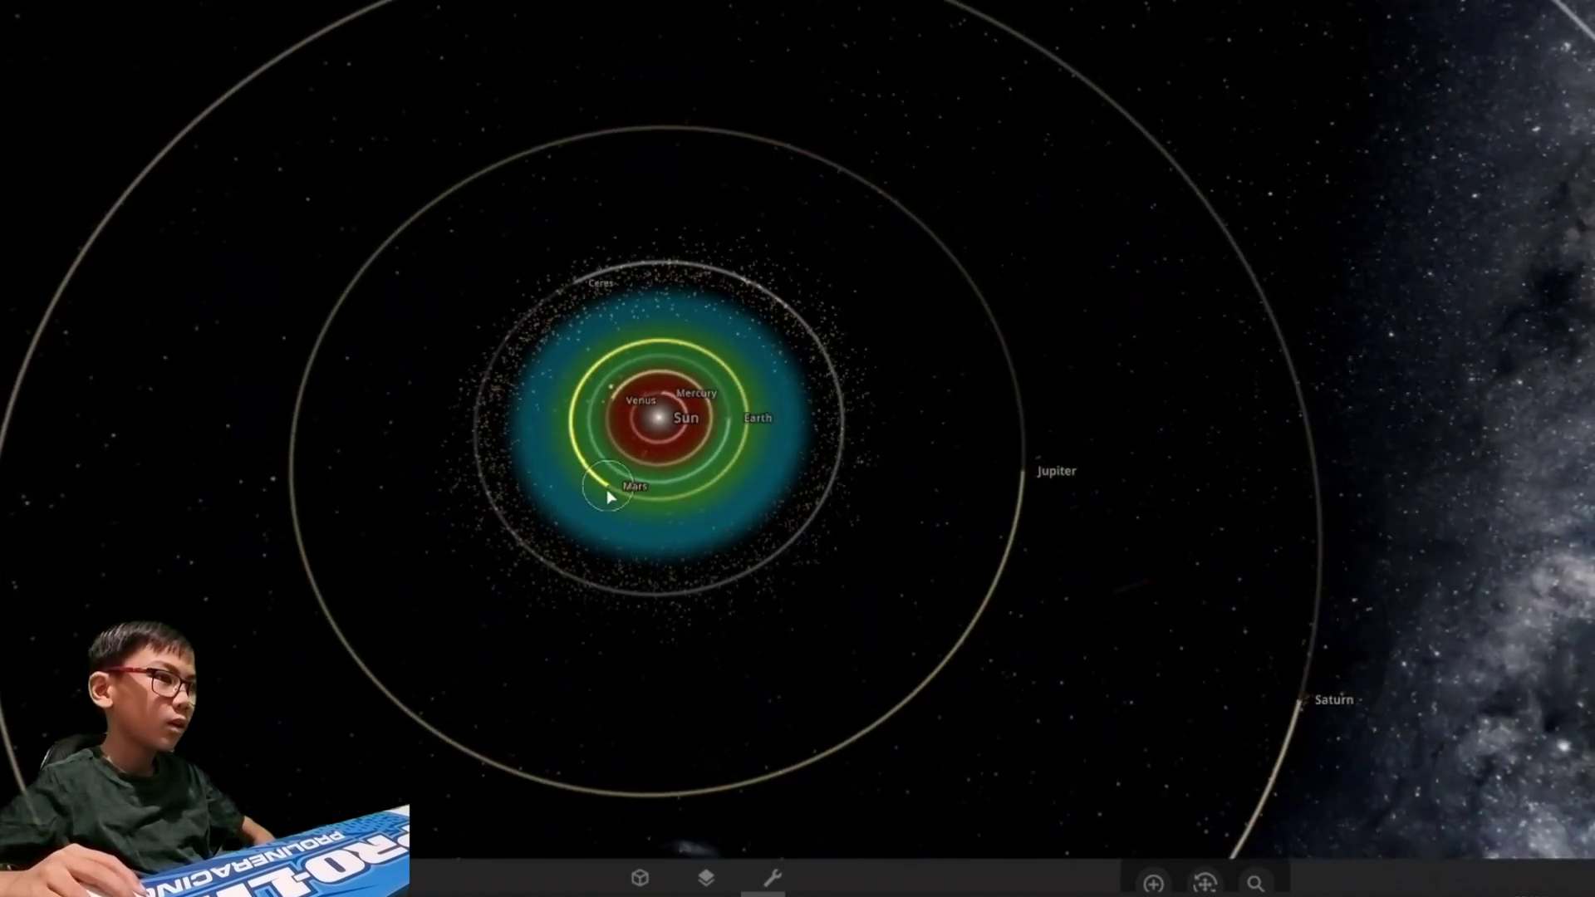
# Step: Fly in to Mars and orbit around to its lit side
pyautogui.click(610, 497)
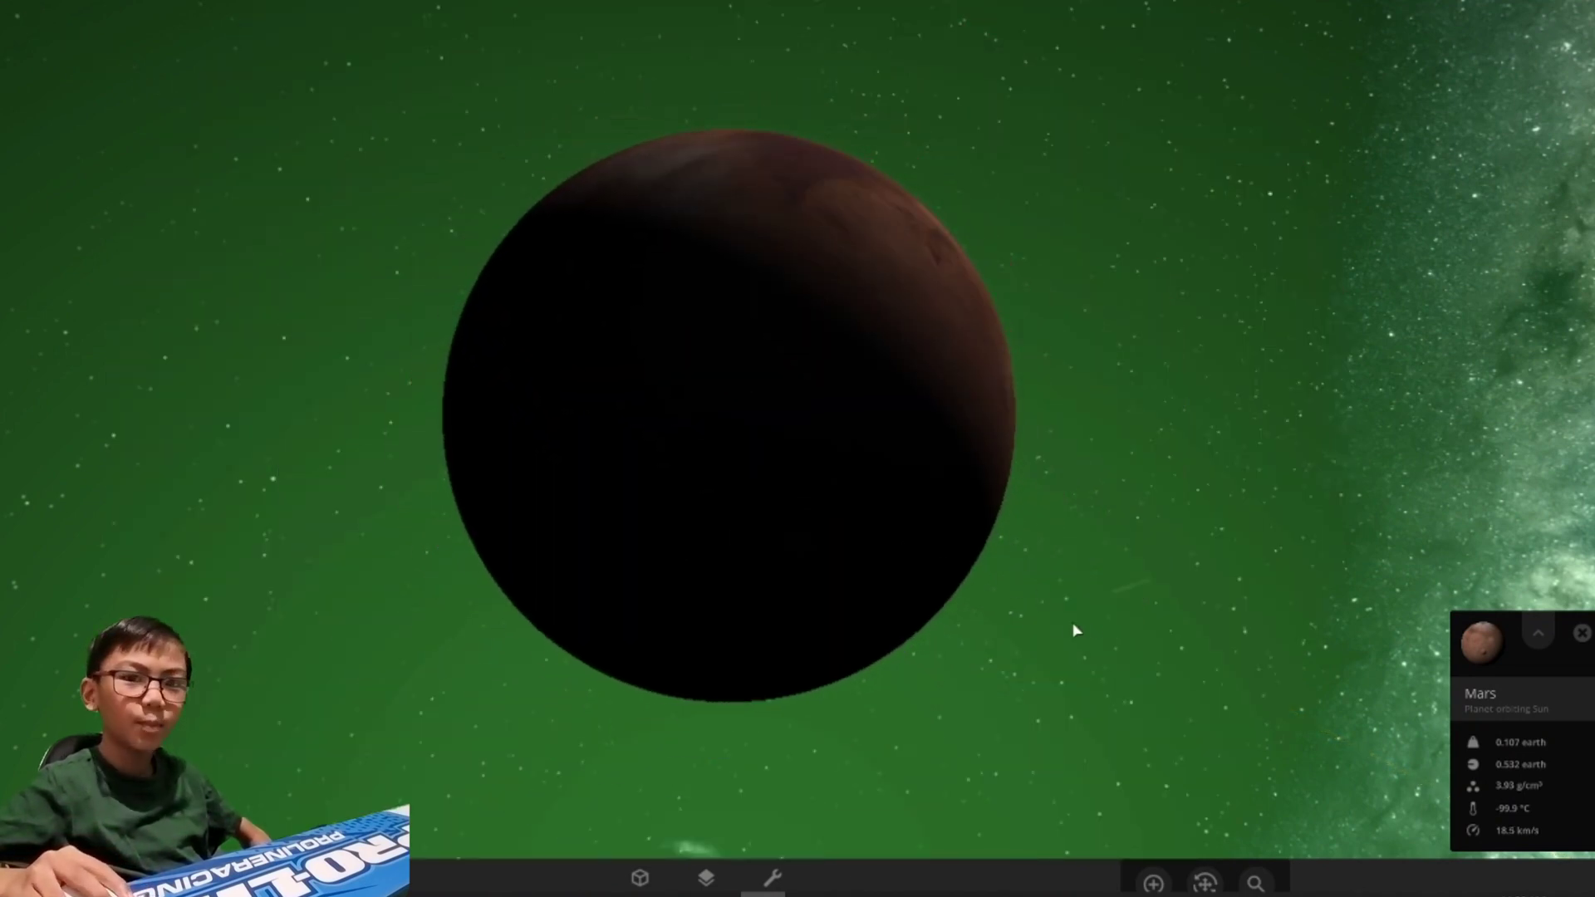
pyautogui.moveTo(1071, 621)
pyautogui.mouseDown()
pyautogui.moveTo(720, 617)
pyautogui.moveTo(761, 512)
pyautogui.moveTo(1102, 581)
pyautogui.moveTo(1260, 667)
pyautogui.moveTo(1380, 684)
pyautogui.moveTo(1320, 758)
pyautogui.mouseUp()
pyautogui.scroll(-5, 1322, 758)
pyautogui.scroll(-5, 1322, 710)
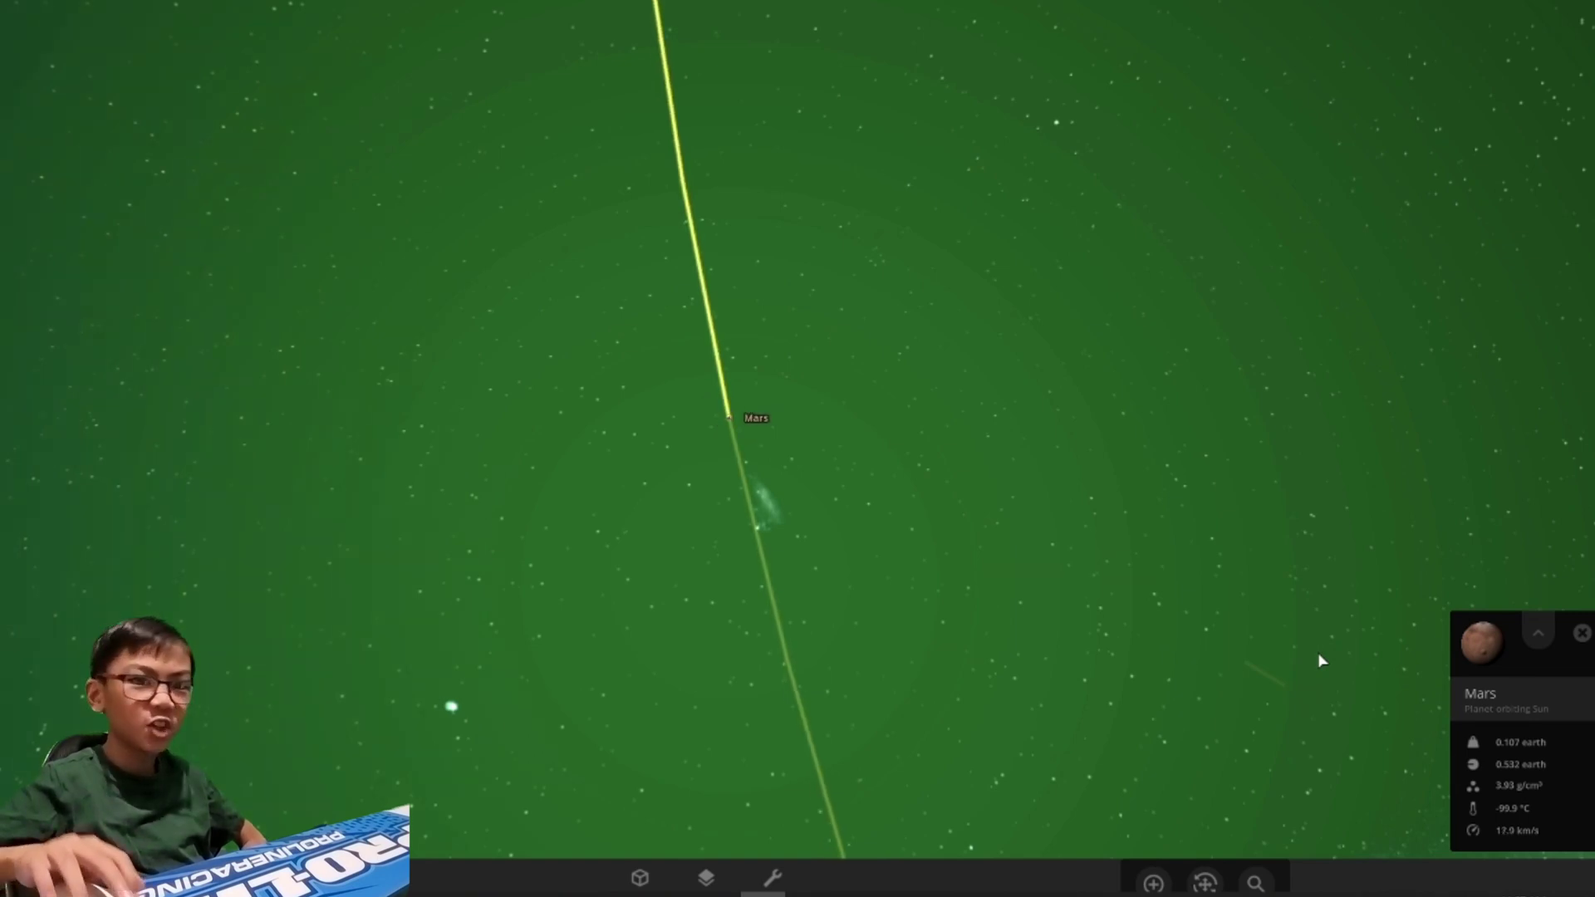
pyautogui.scroll(-5, 1321, 660)
pyautogui.scroll(-5, 1321, 661)
pyautogui.scroll(-5, 1321, 660)
pyautogui.scroll(-3, 1322, 662)
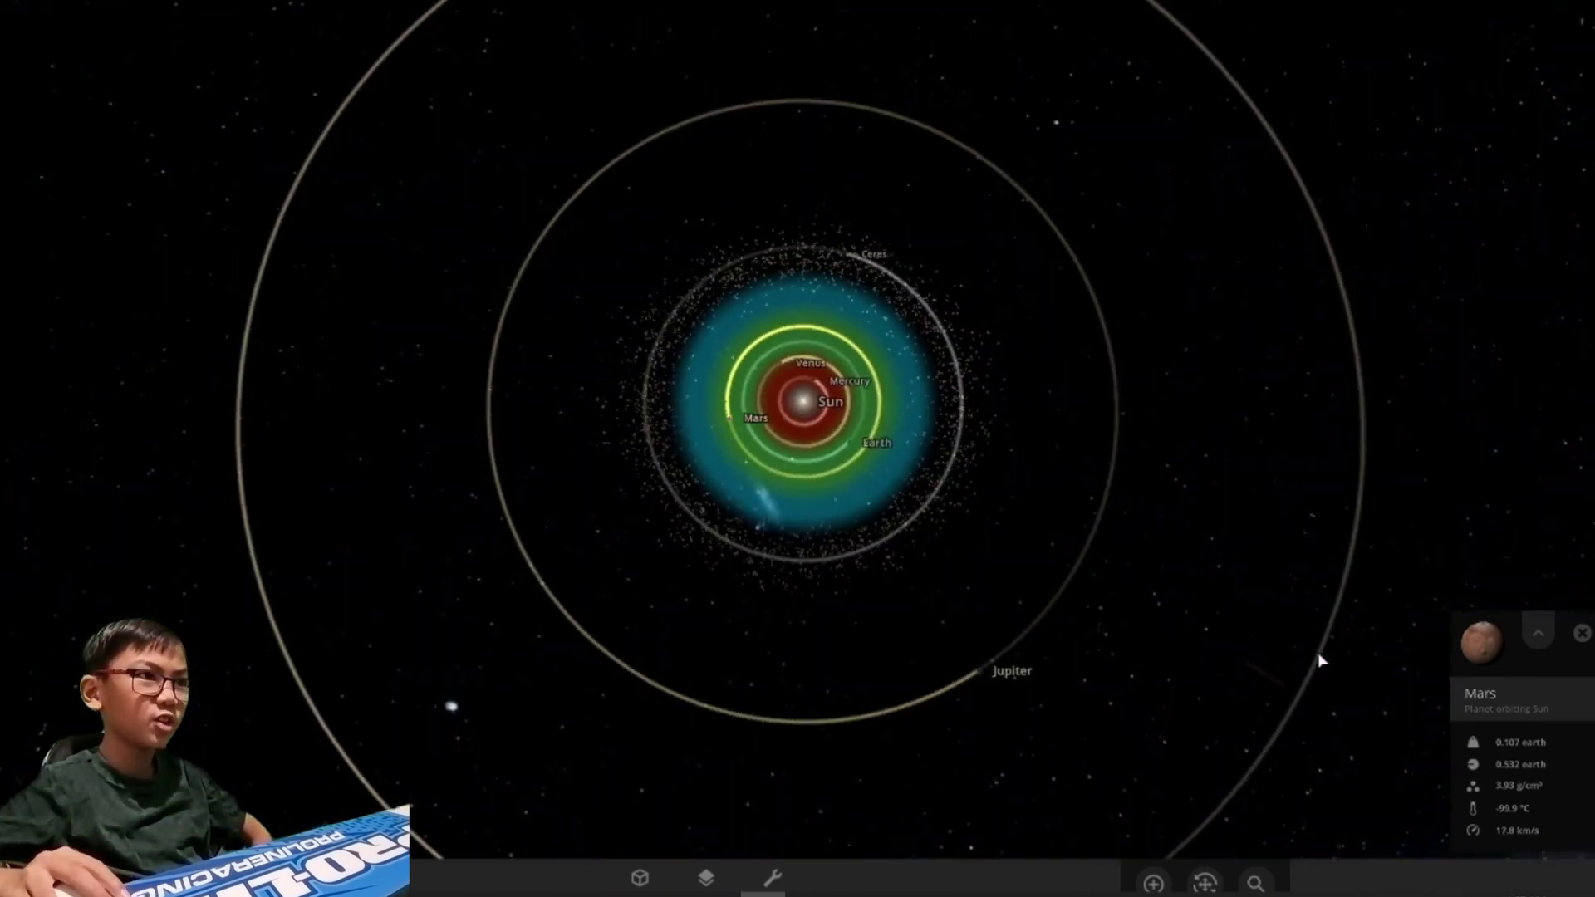
pyautogui.scroll(-1, 1322, 661)
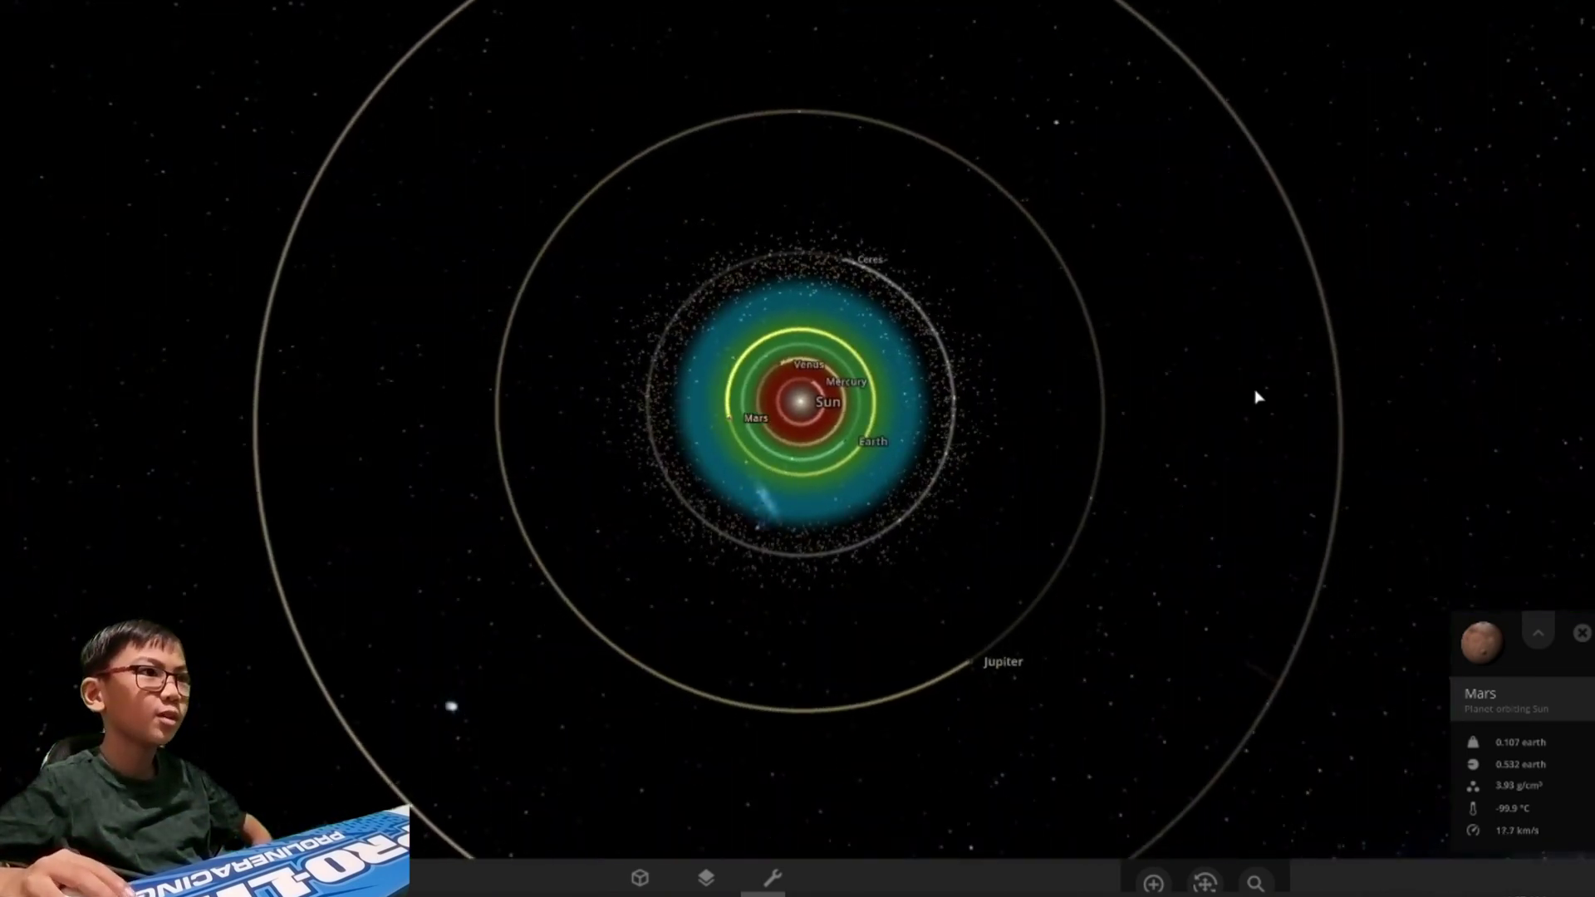
# Step: Fly to the dwarf planet Ceres and rotate the view around it
pyautogui.click(850, 267)
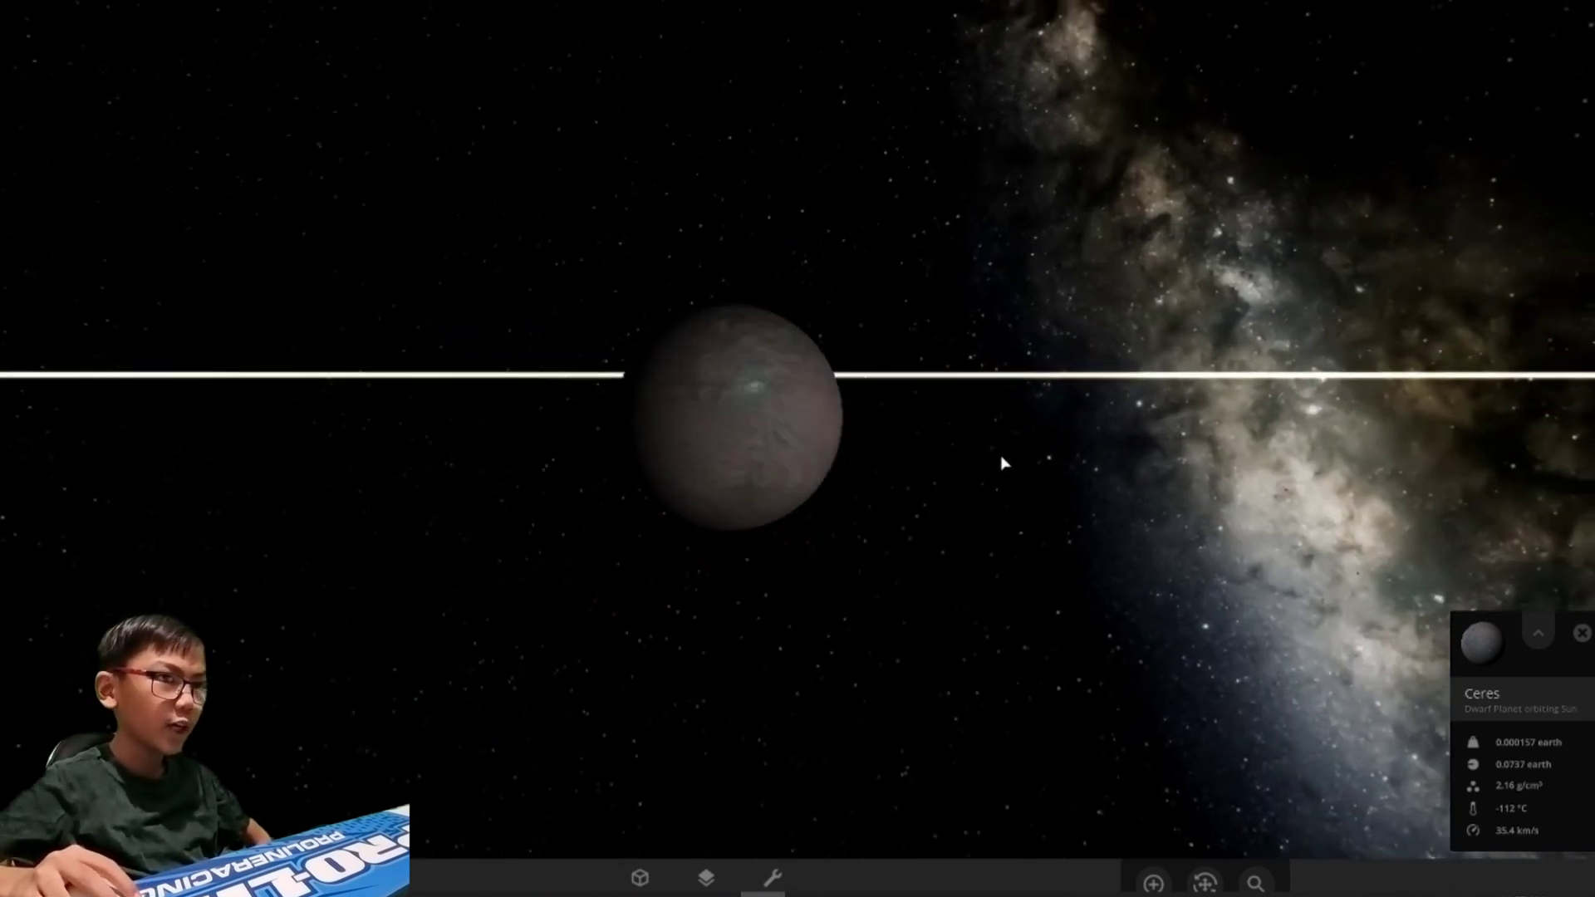
pyautogui.moveTo(1036, 760); pyautogui.dragTo(1181, 617)
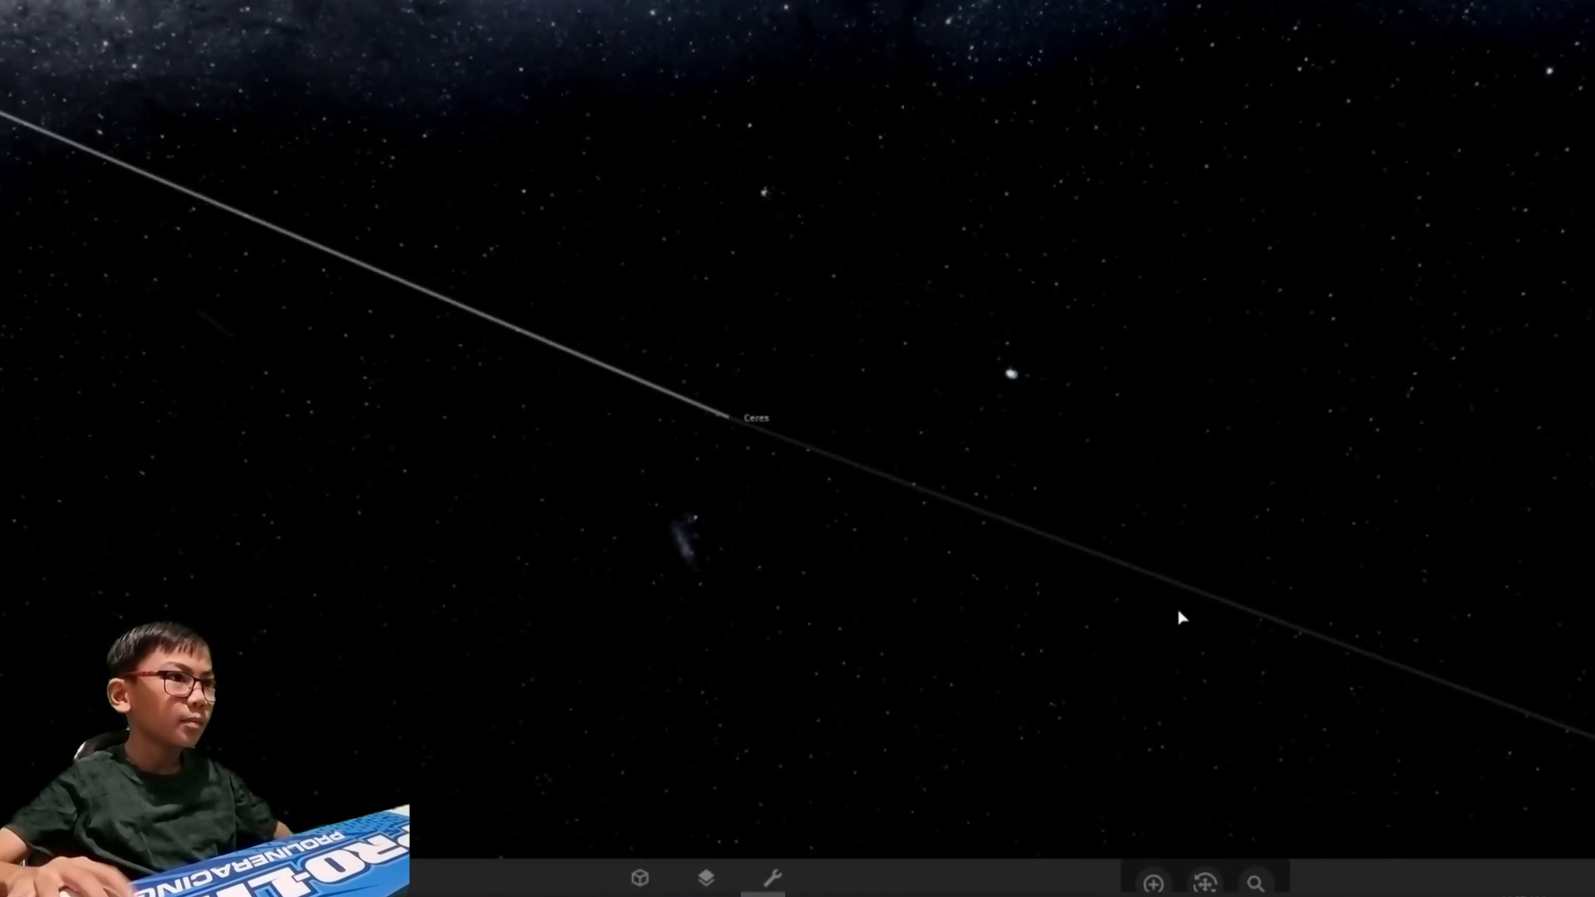
pyautogui.scroll(-10, 1197, 583)
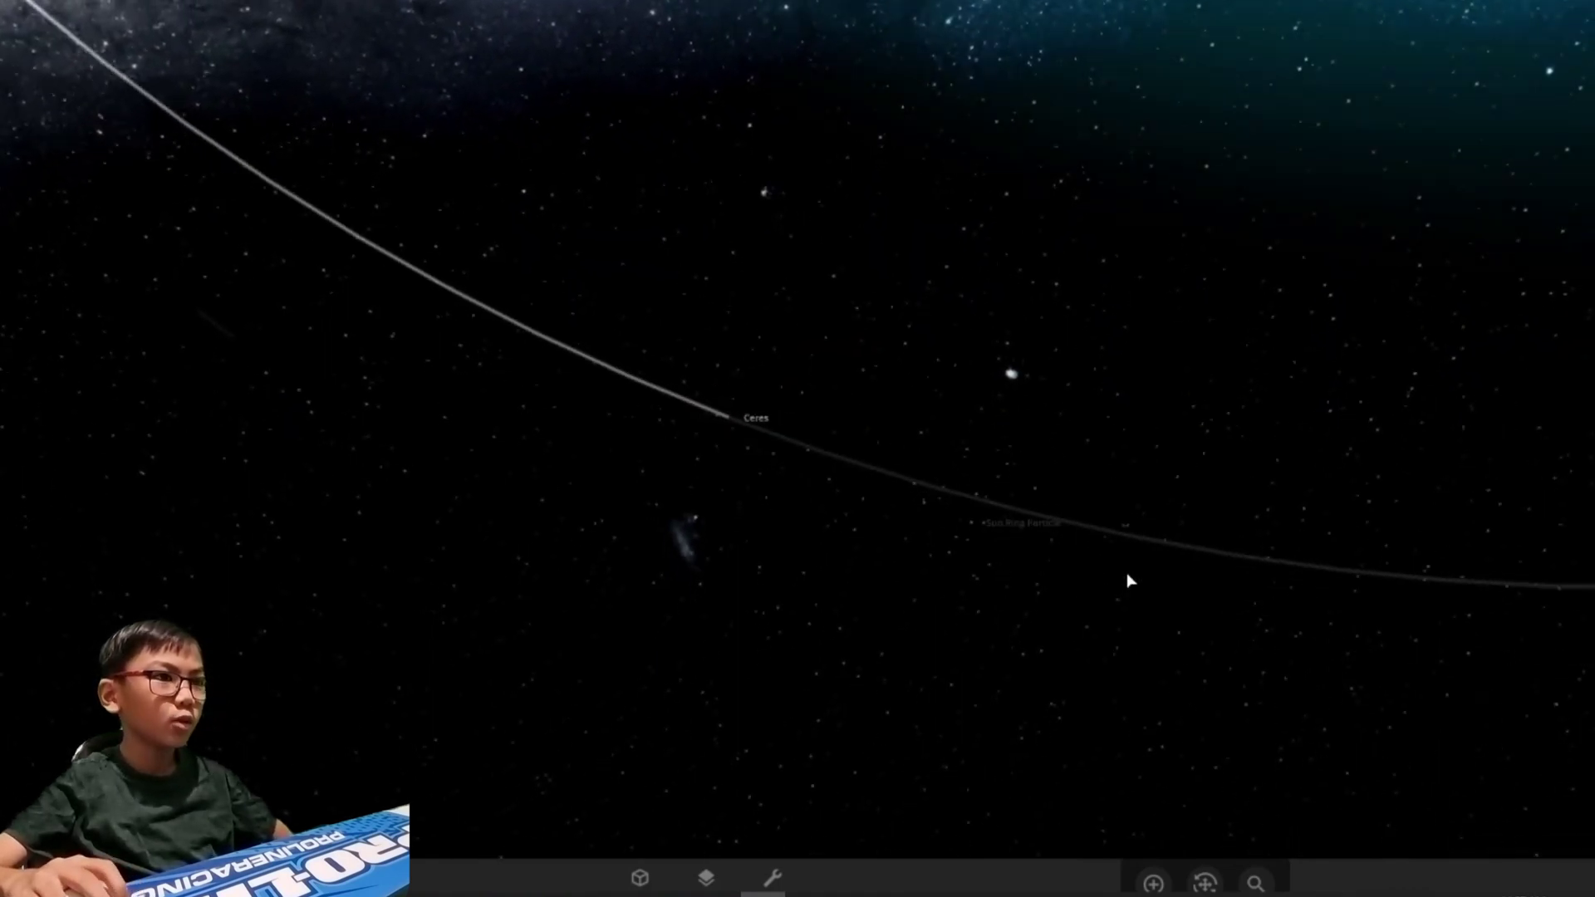
pyautogui.scroll(-10, 1128, 581)
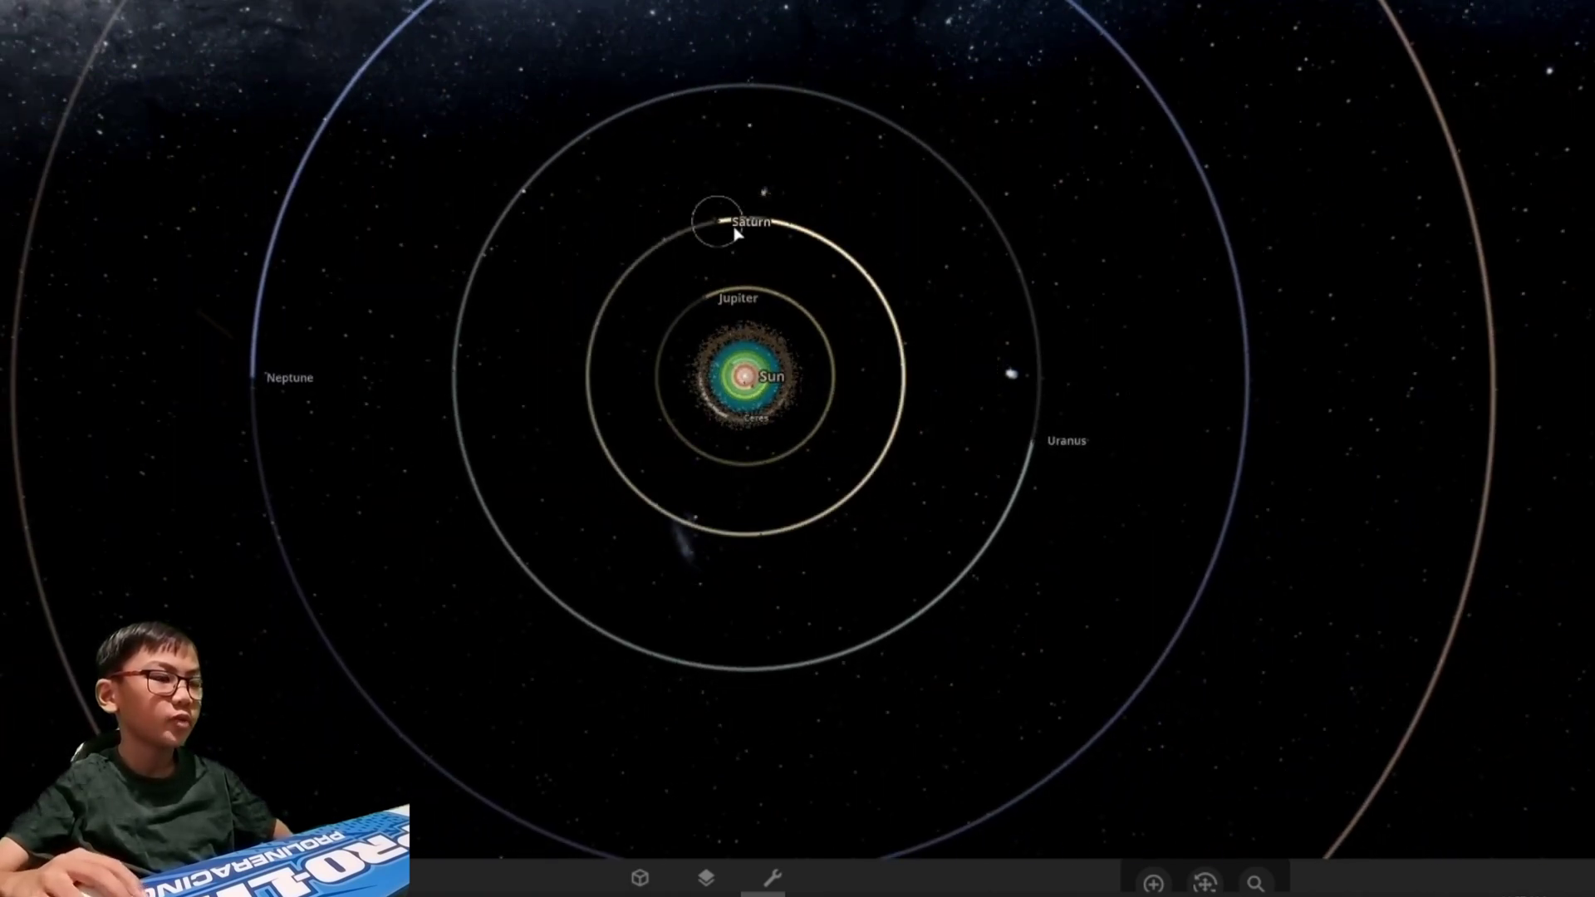
# Step: Focus Saturn, view its ring edge-on, then pull back toward the outer dwarf planets' orbits
pyautogui.click(736, 232)
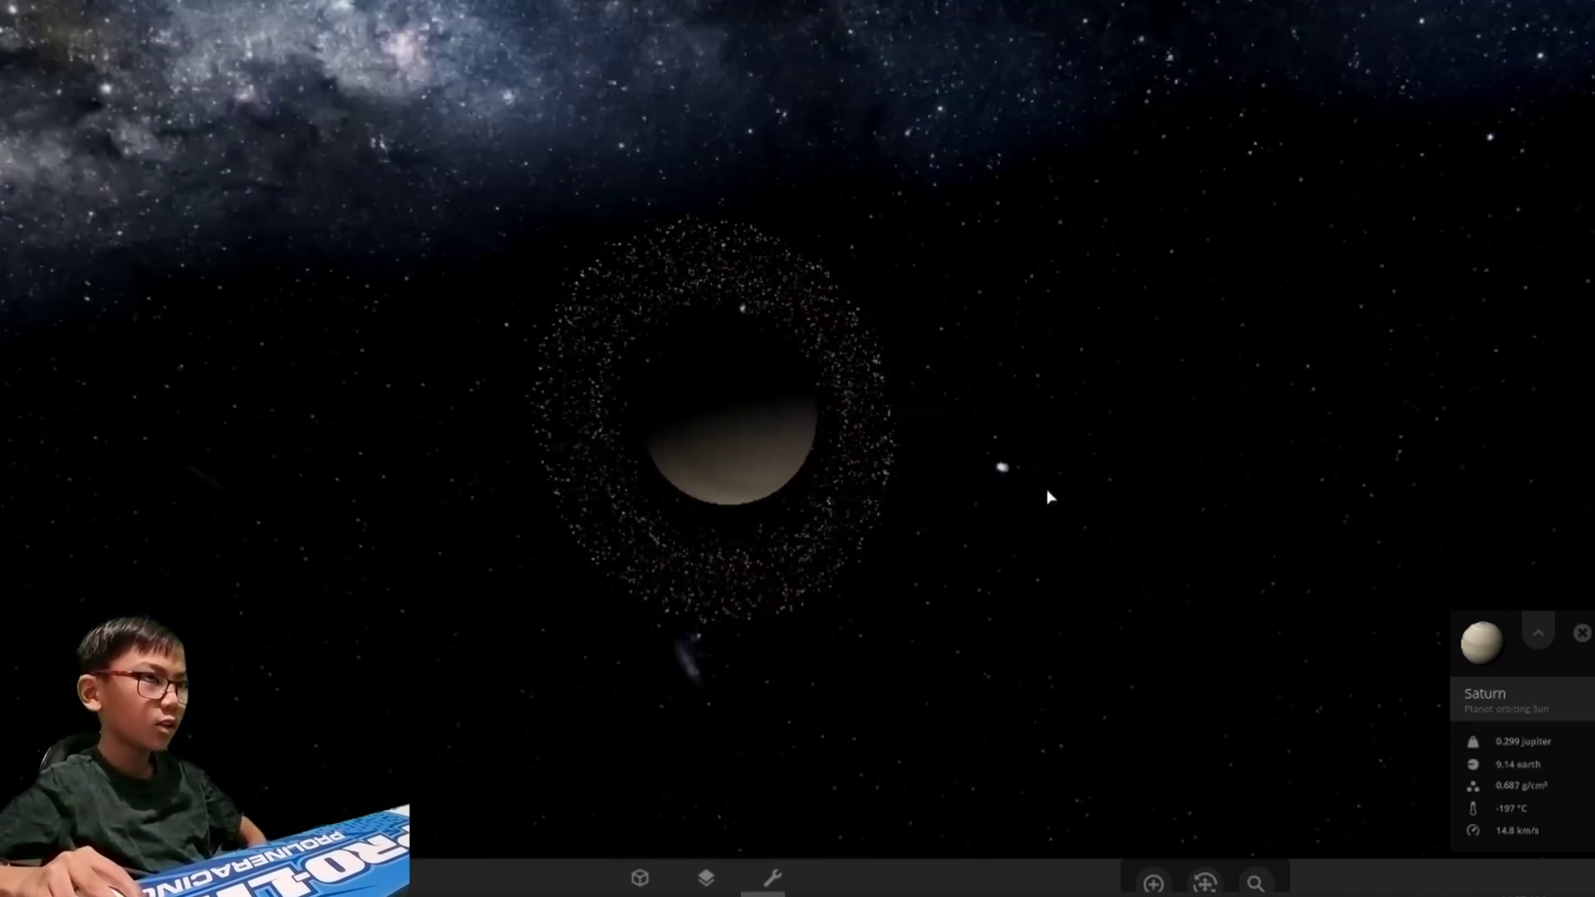
pyautogui.moveTo(907, 656)
pyautogui.mouseDown()
pyautogui.moveTo(1160, 484)
pyautogui.moveTo(918, 528)
pyautogui.mouseUp()
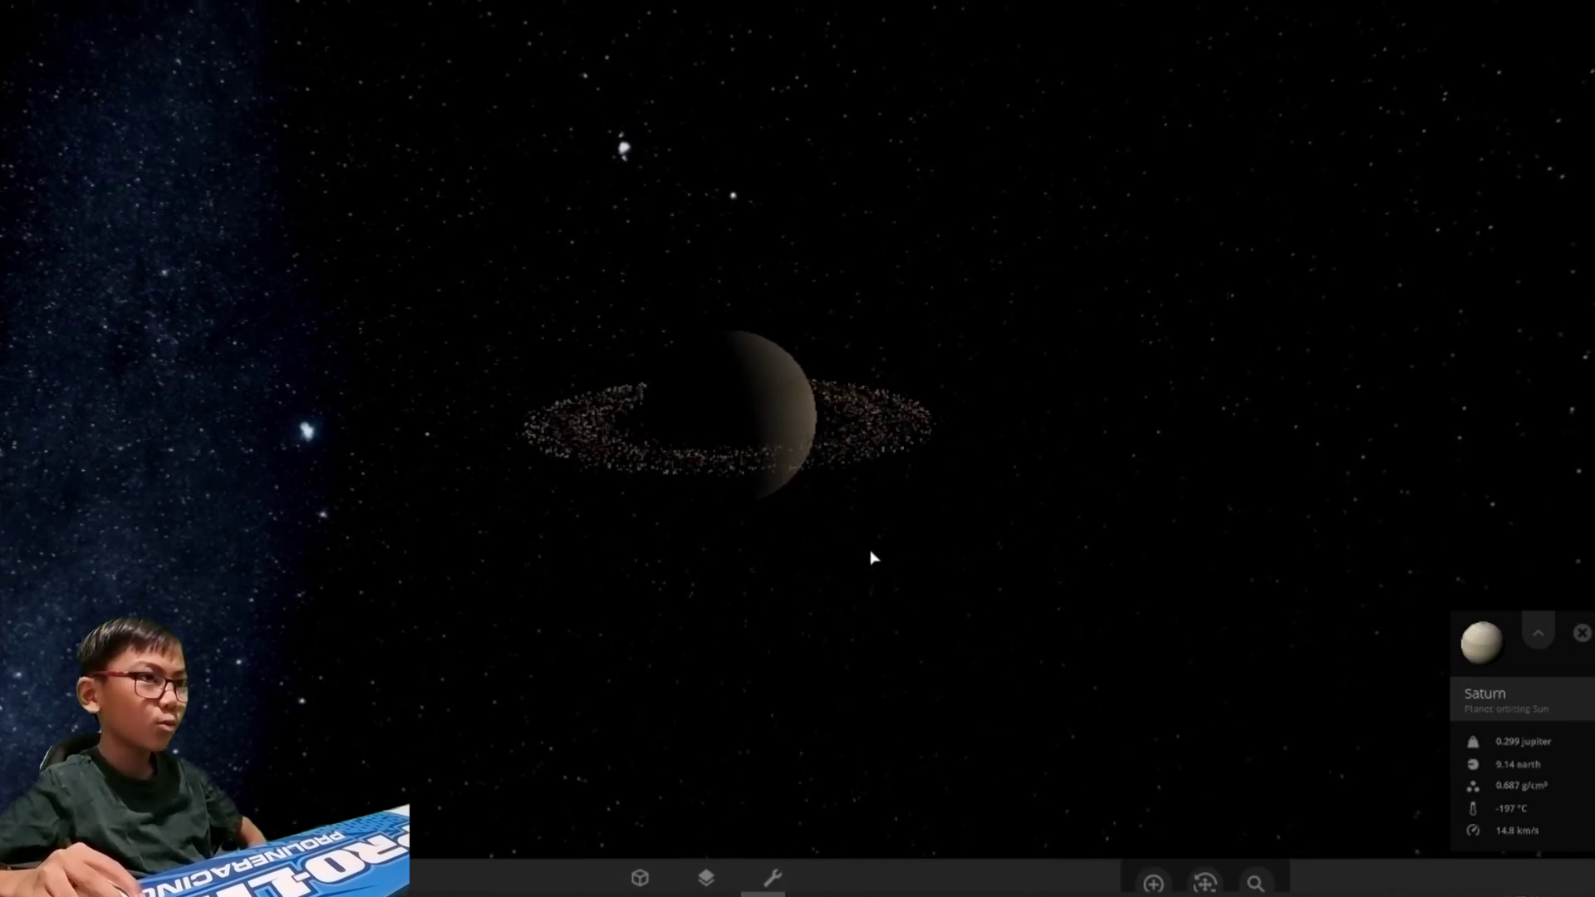
pyautogui.moveTo(1013, 538); pyautogui.dragTo(873, 548)
pyautogui.scroll(-5, 865, 555)
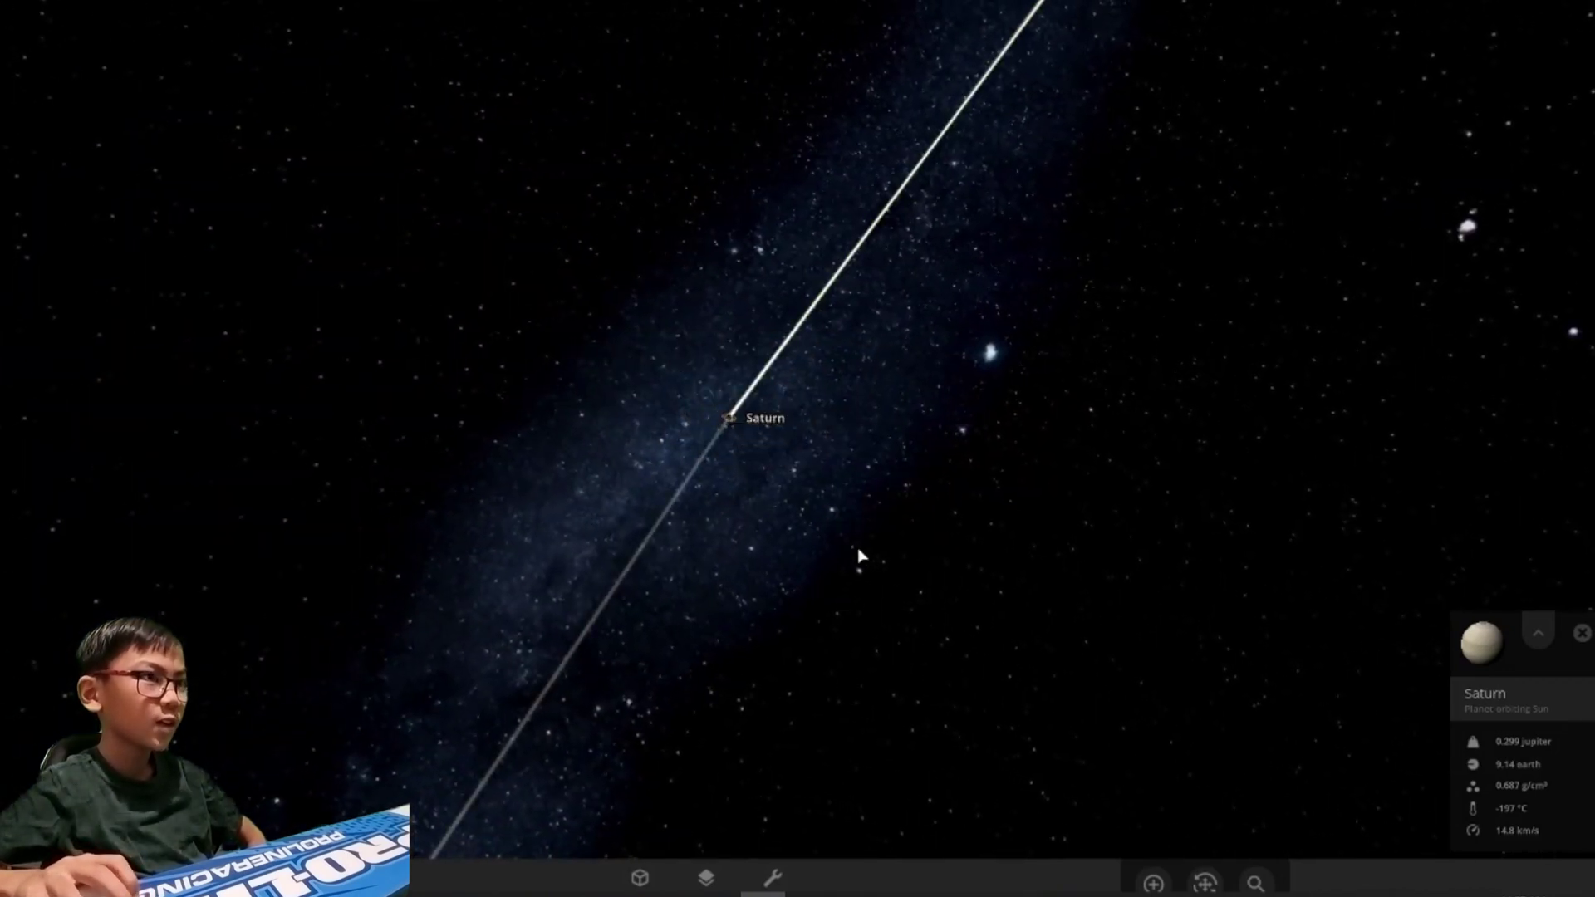
pyautogui.scroll(-5, 858, 559)
pyautogui.scroll(-5, 810, 587)
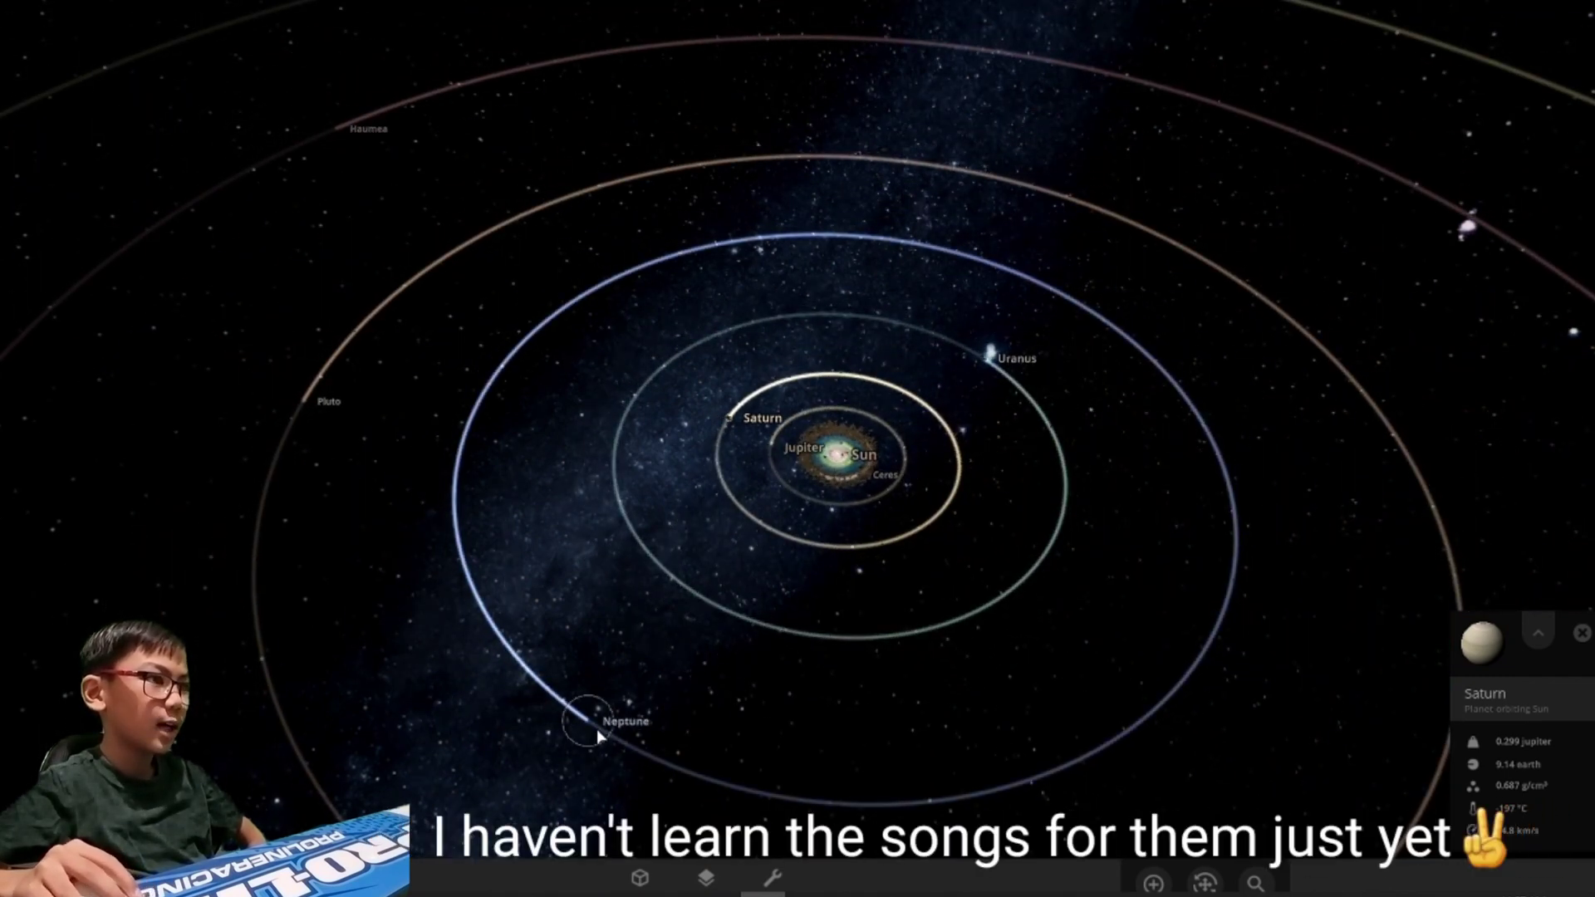
pyautogui.scroll(-5, 604, 633)
pyautogui.scroll(-5, 605, 633)
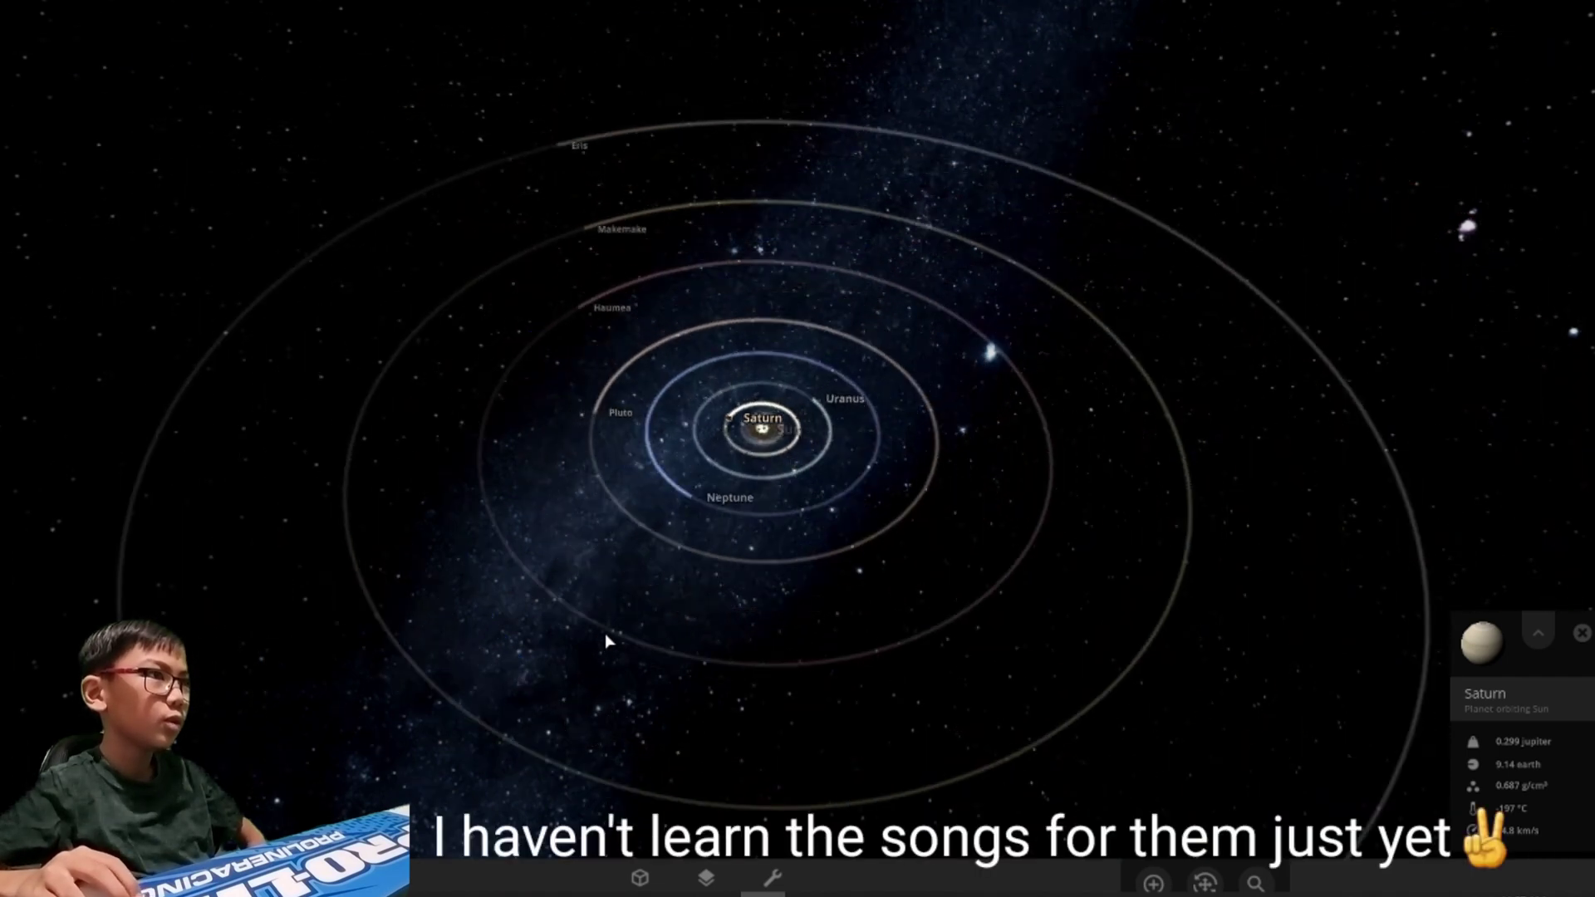
pyautogui.scroll(2, 605, 634)
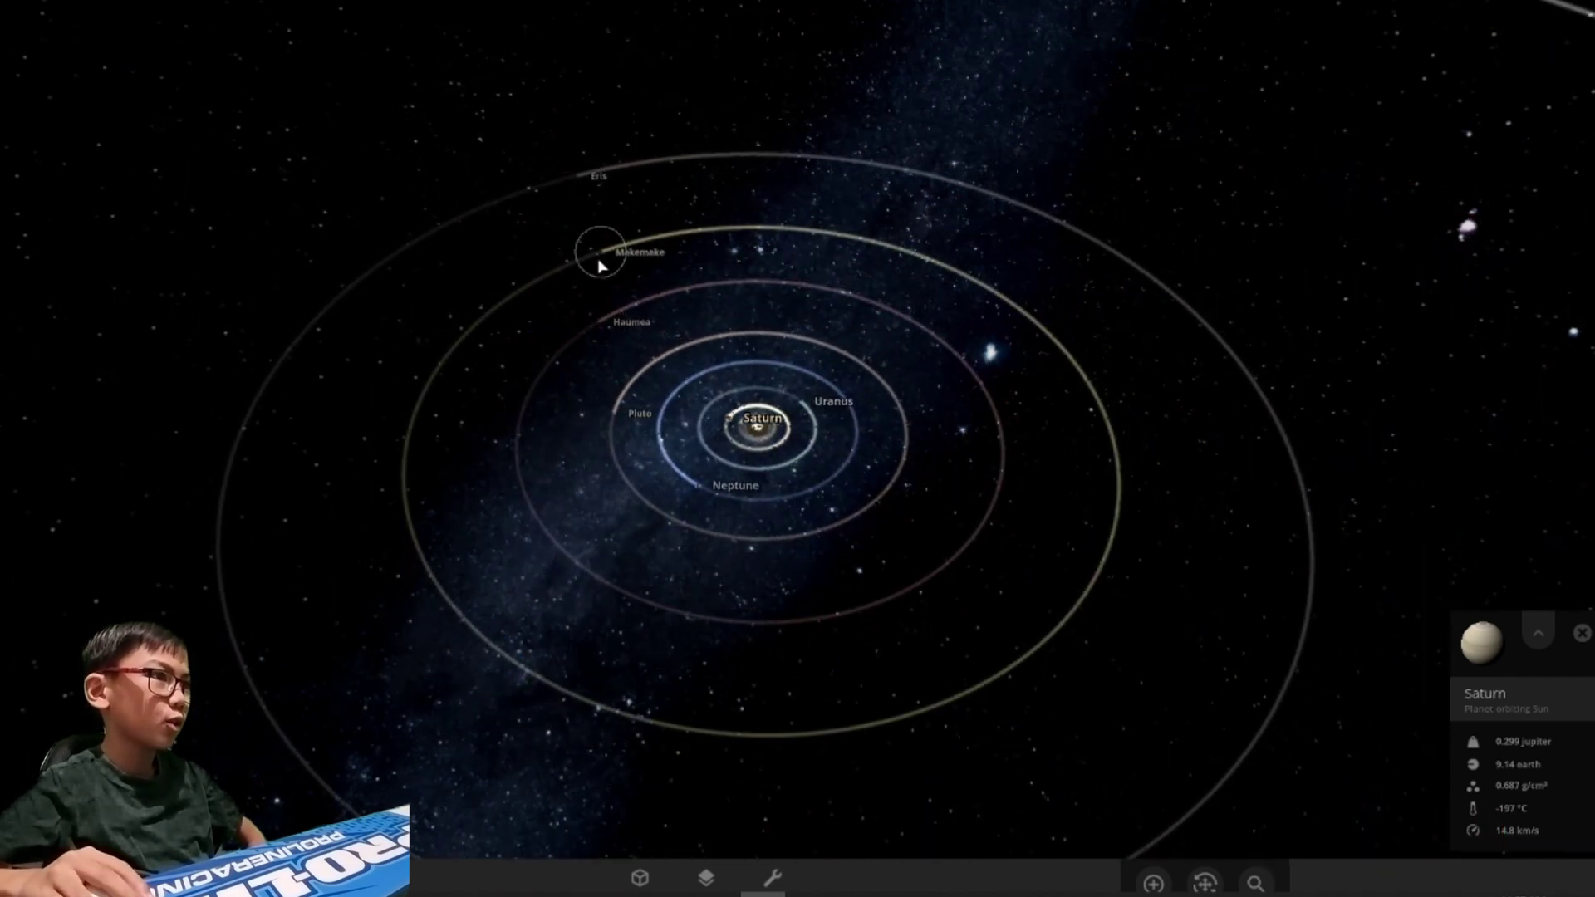
# Step: Focus Makemake and orbit the camera around it before pulling back to Sedna's orbit
pyautogui.click(599, 253)
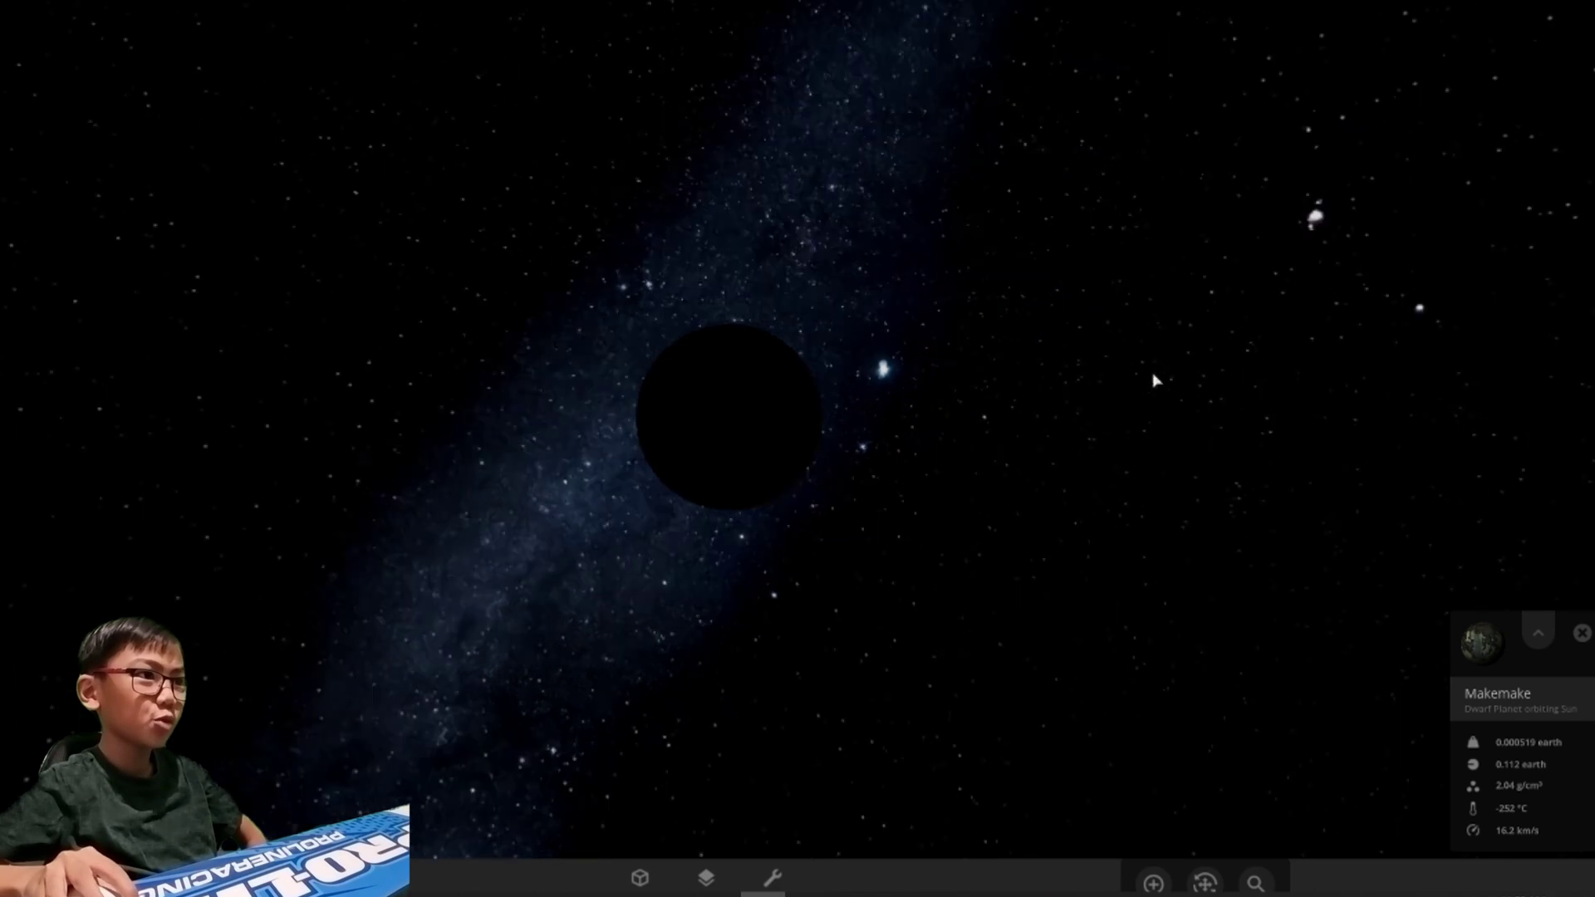
pyautogui.moveTo(870, 428); pyautogui.dragTo(1190, 366)
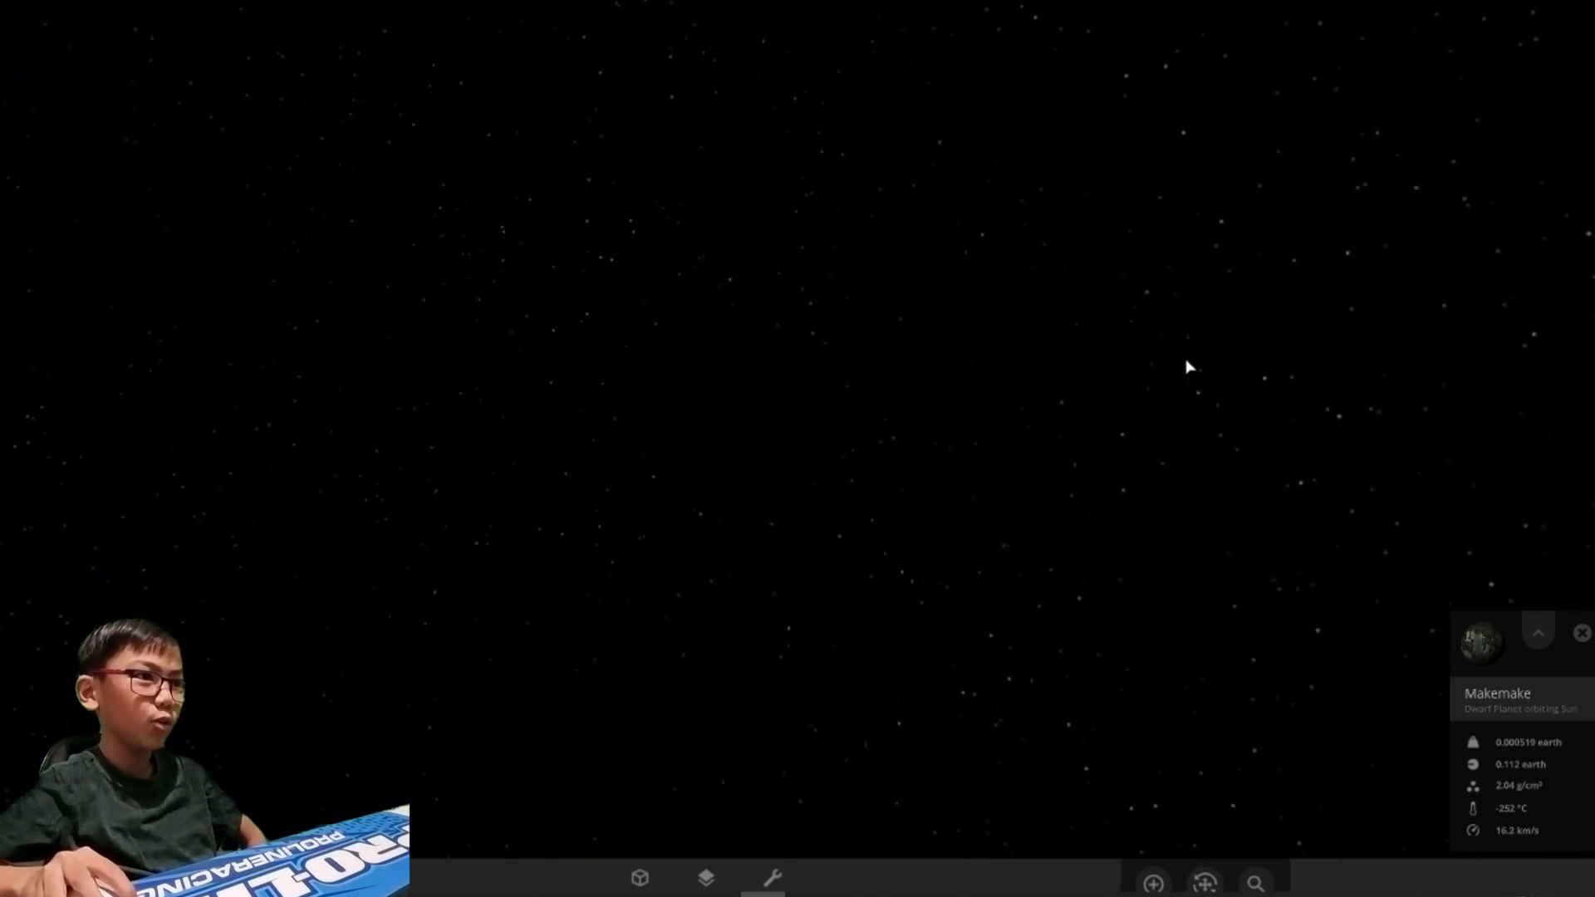
pyautogui.moveTo(954, 388); pyautogui.dragTo(975, 568)
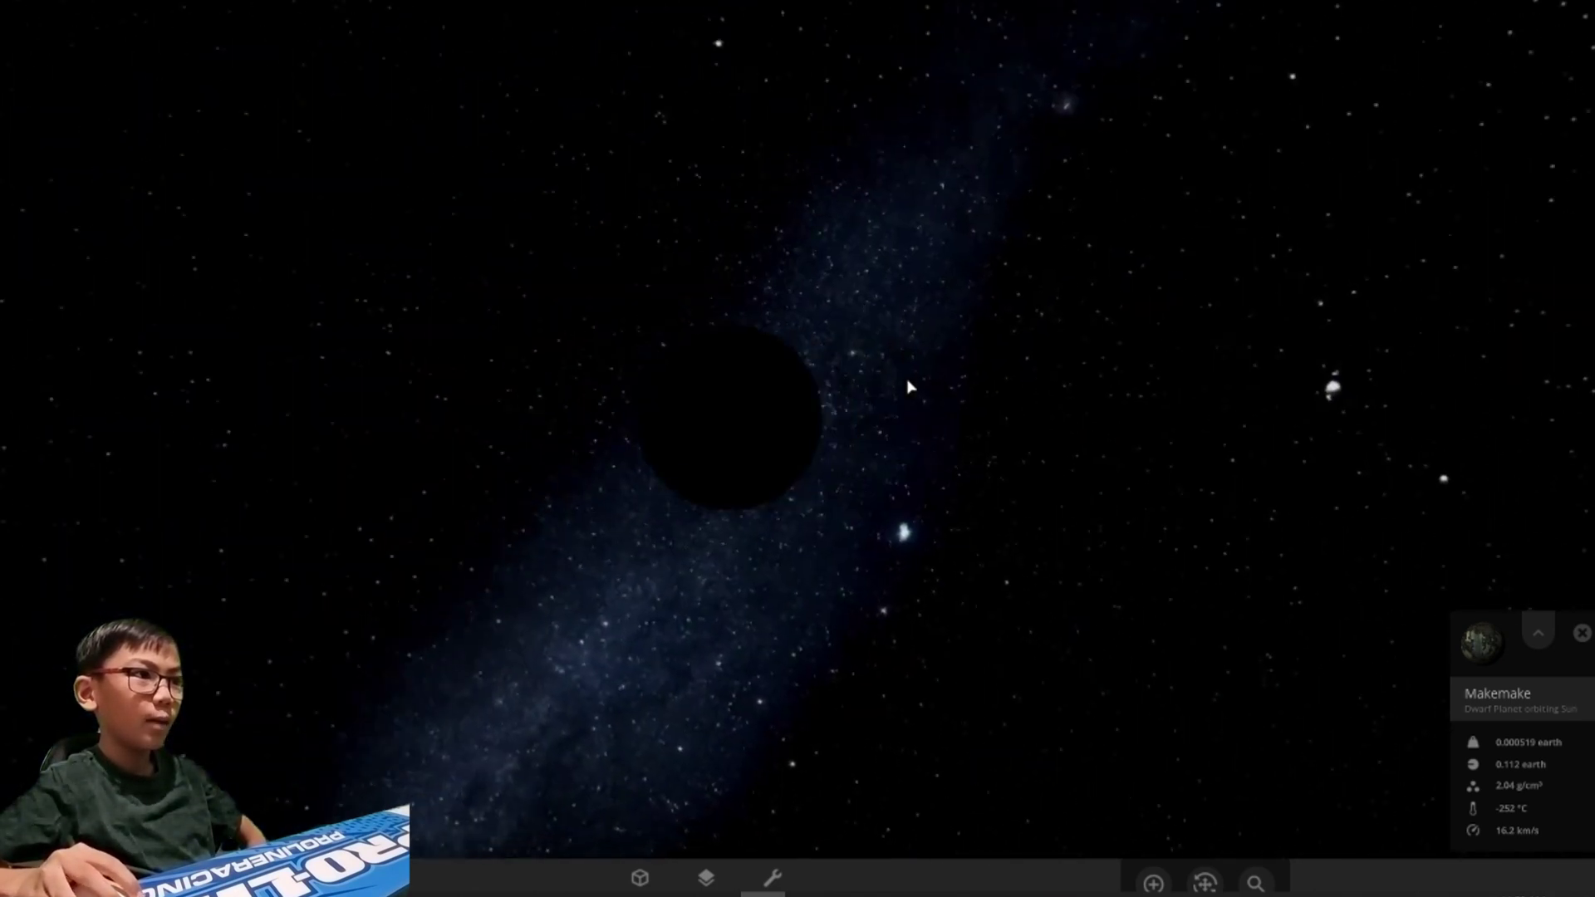
pyautogui.scroll(2, 975, 568)
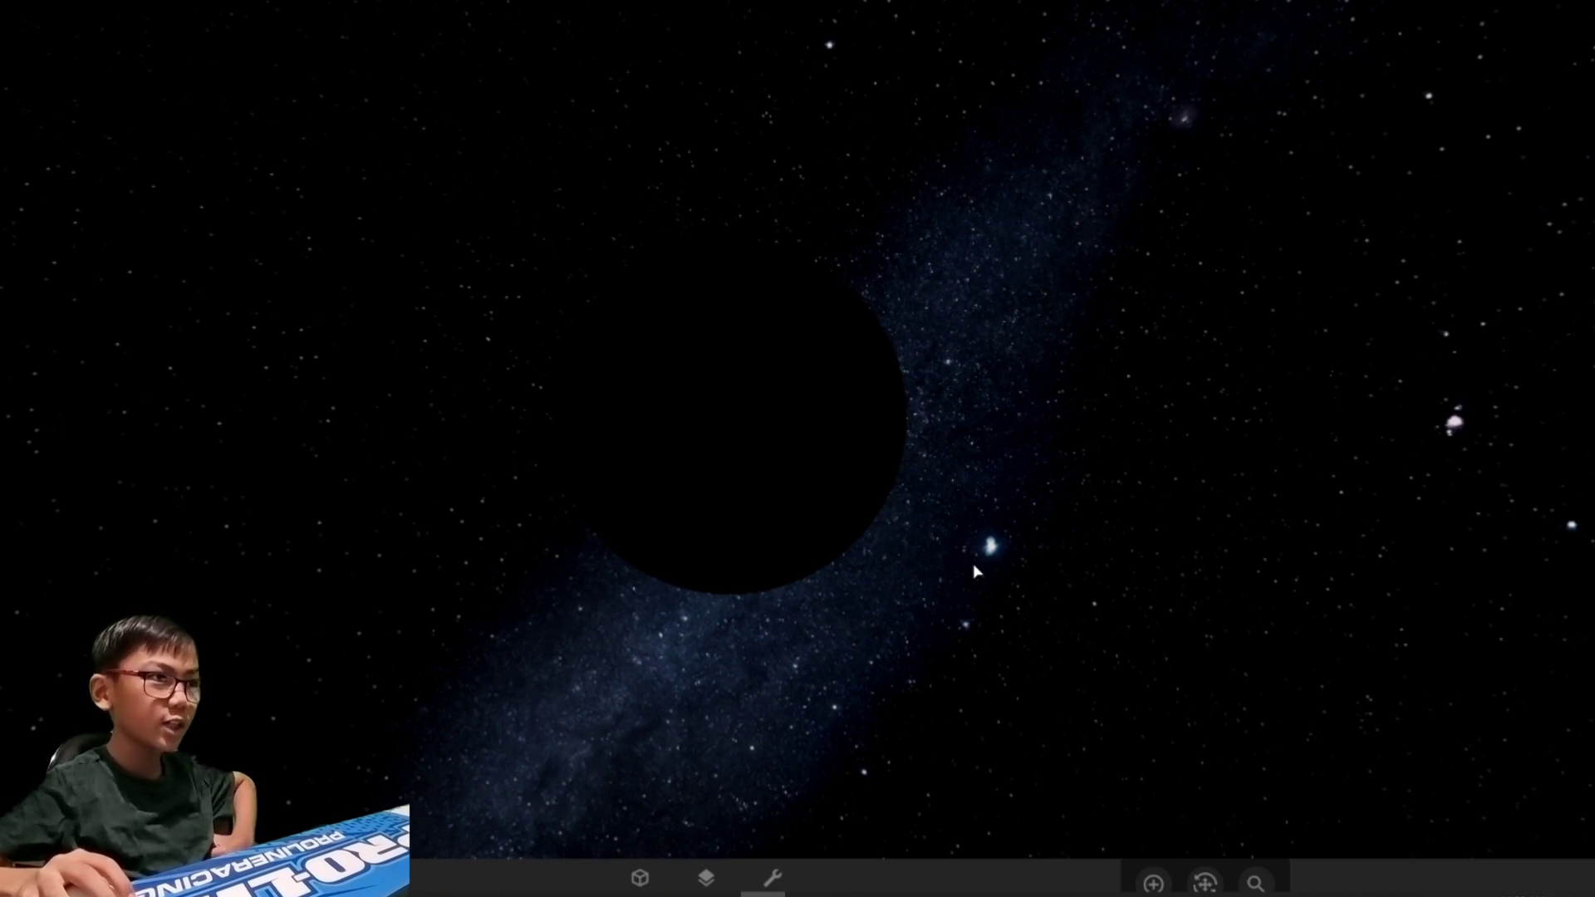
pyautogui.scroll(-2, 975, 568)
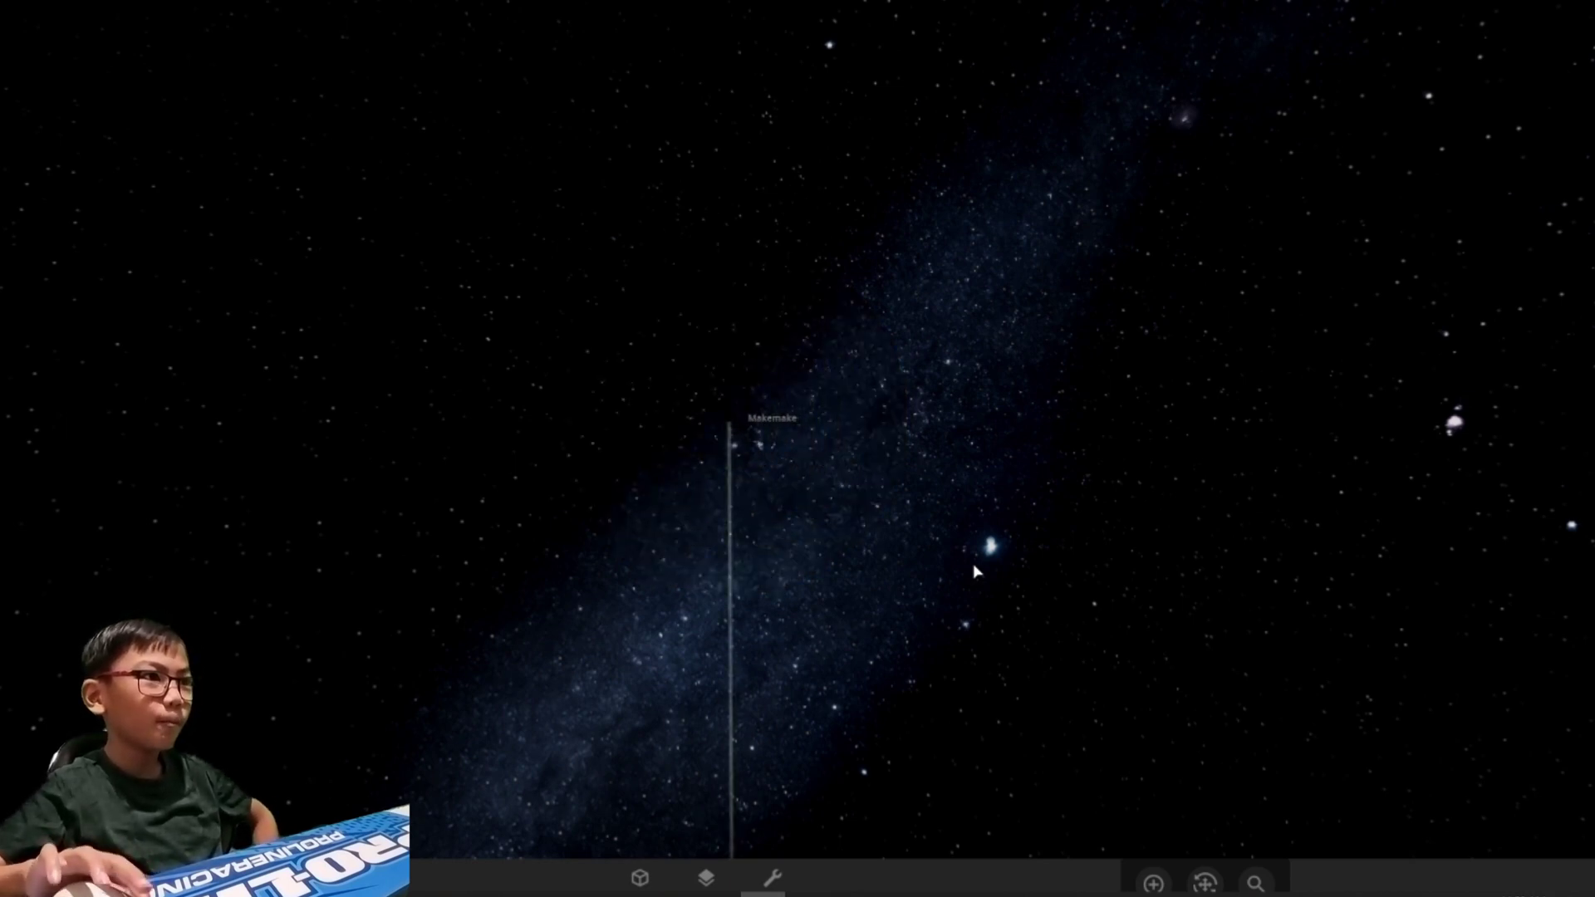
pyautogui.scroll(-3, 975, 568)
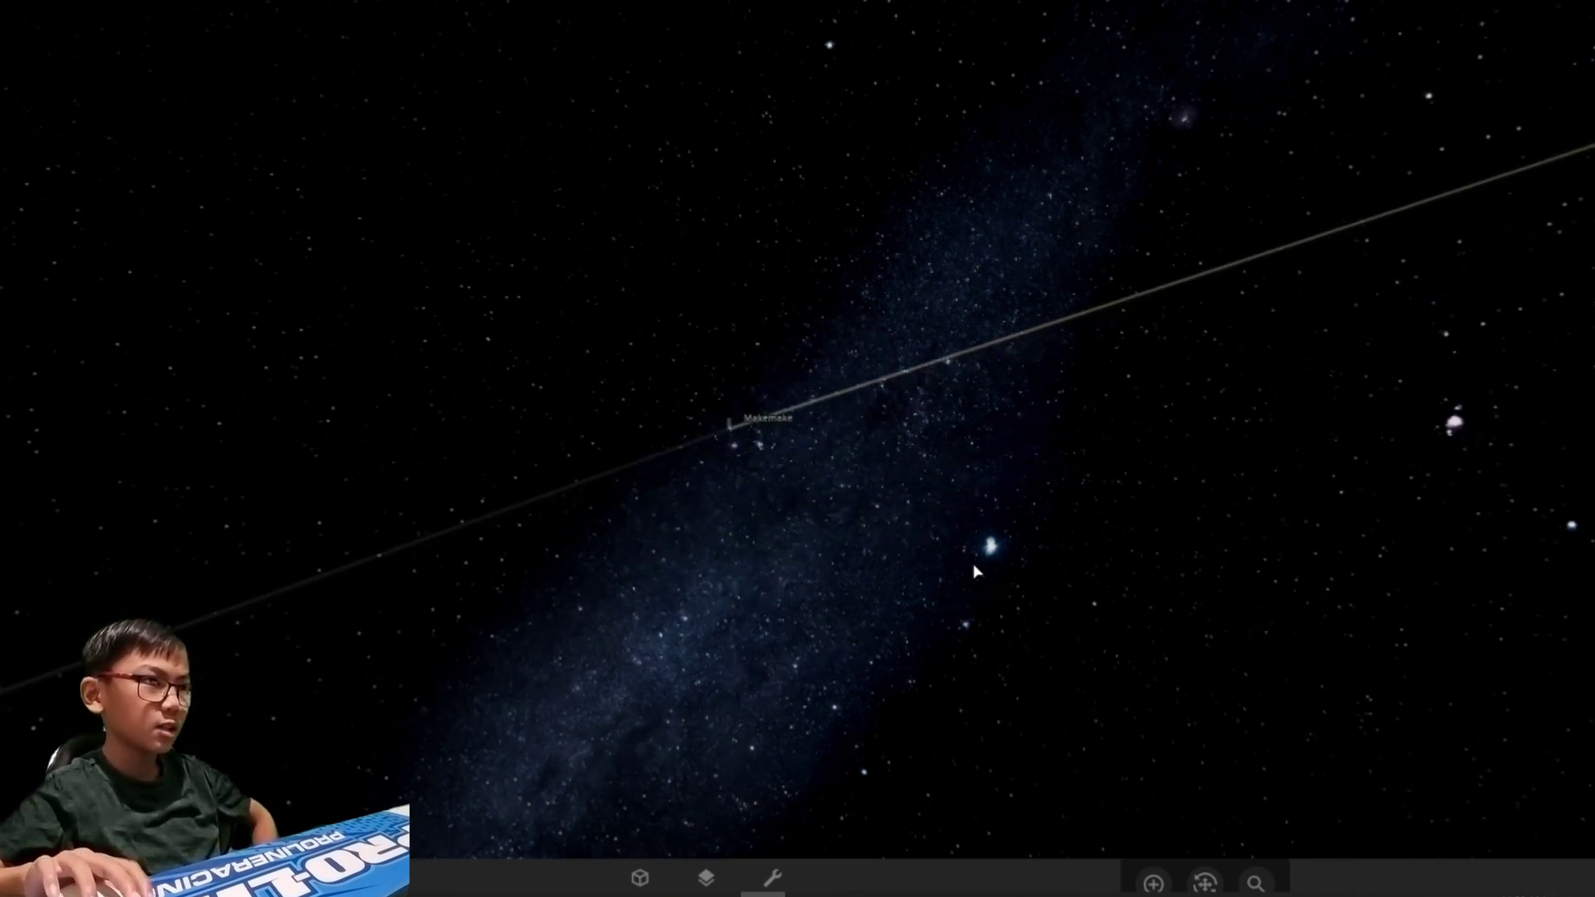
pyautogui.scroll(-5, 975, 568)
pyautogui.scroll(-5, 975, 568)
pyautogui.scroll(-3, 975, 569)
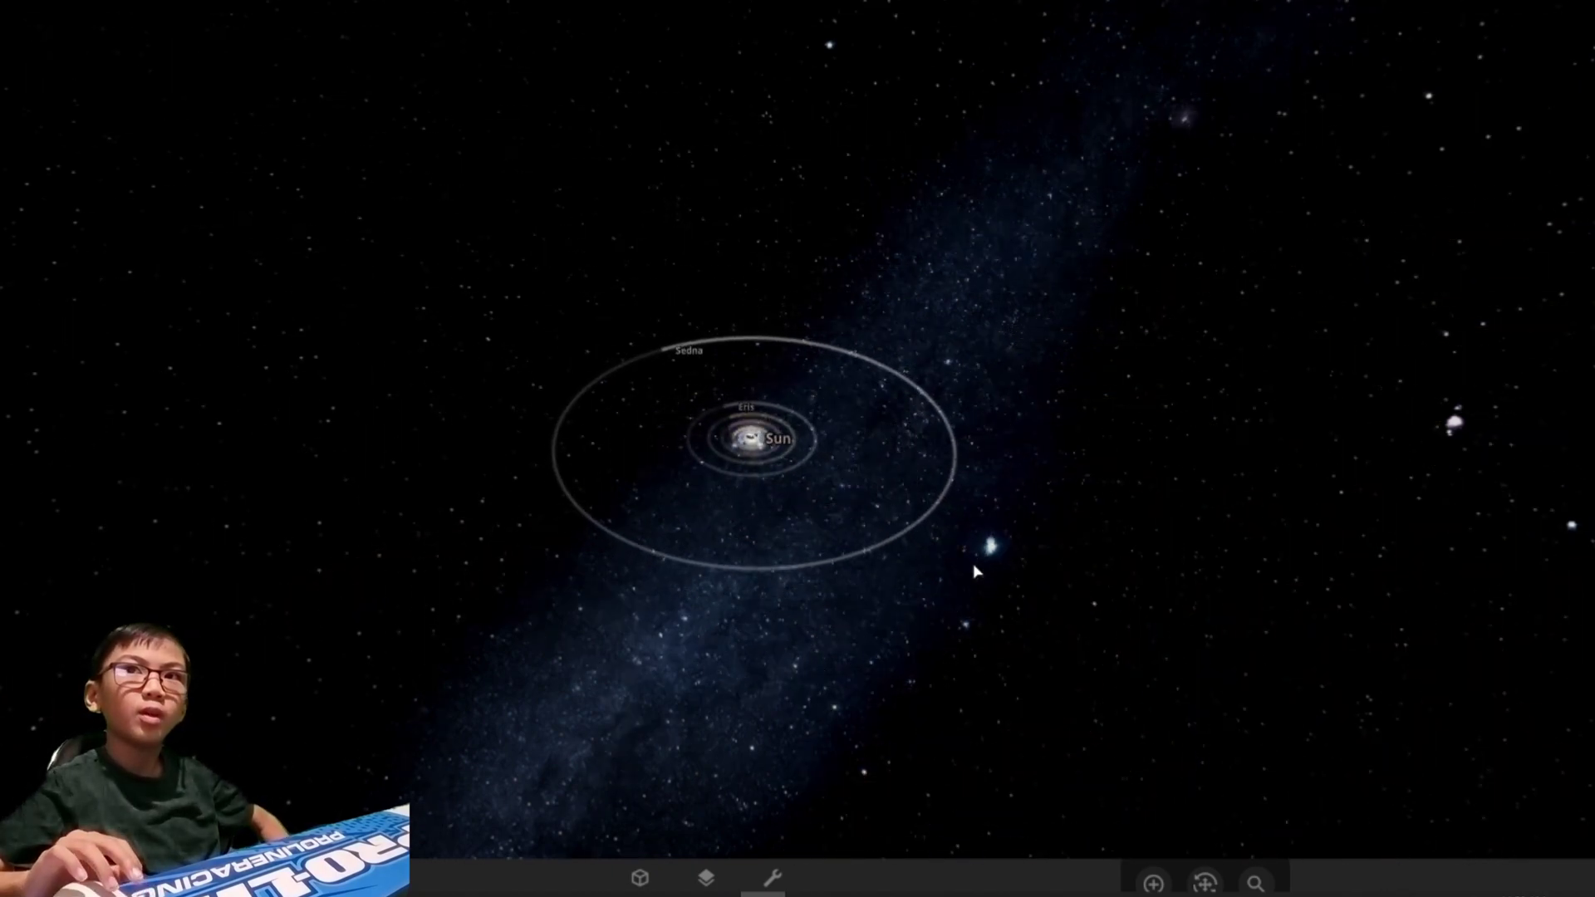